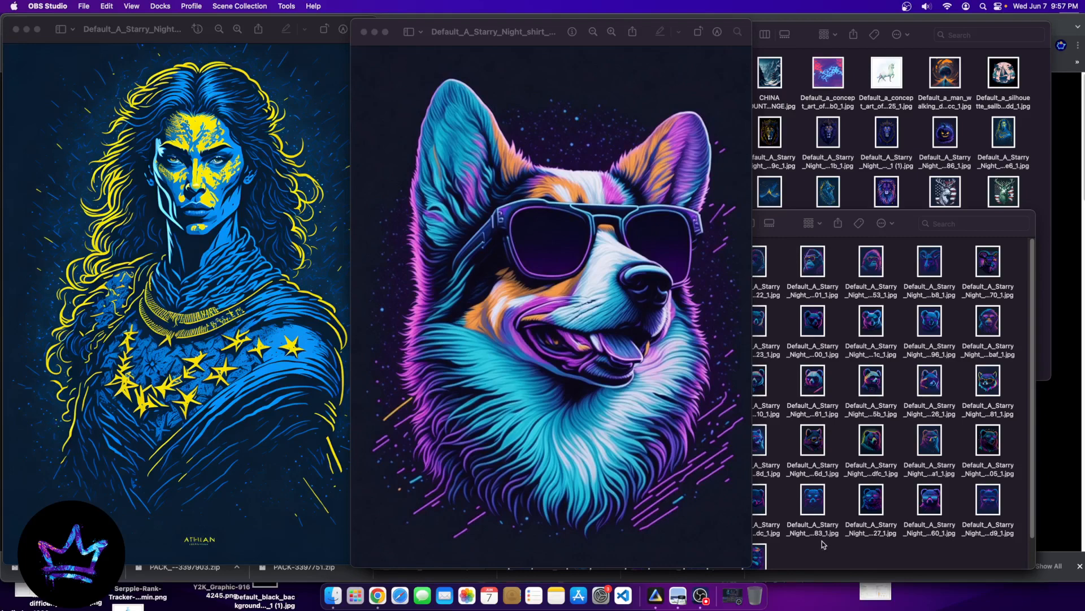
- Switch to Chrome and look over the Fantasy Labz home page and the subscribers-only Month #1 and Month #2 package lists
left_click(1050, 473)
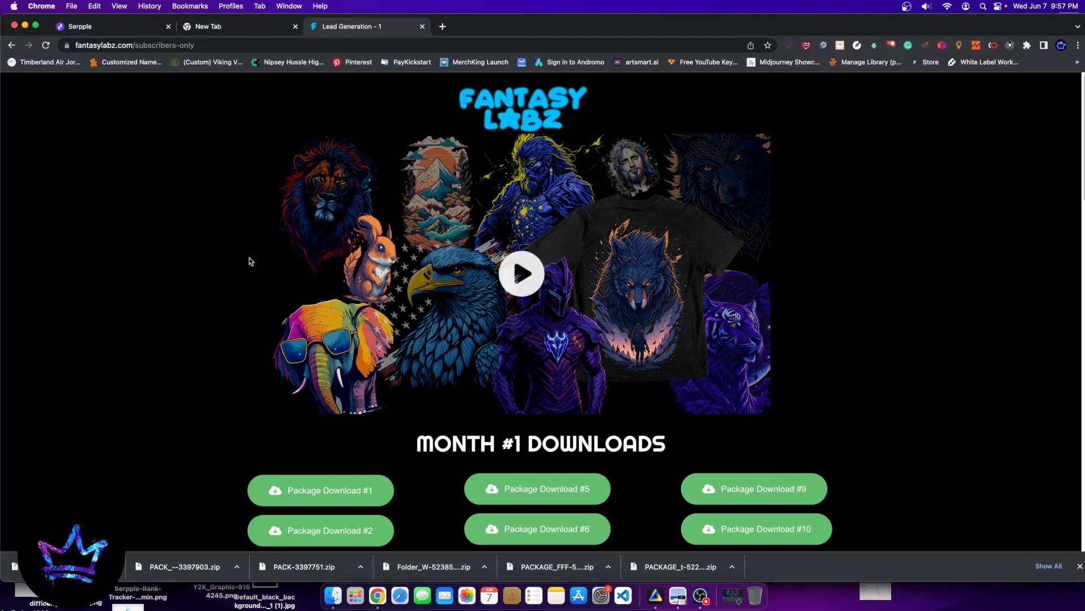
left_click(12, 45)
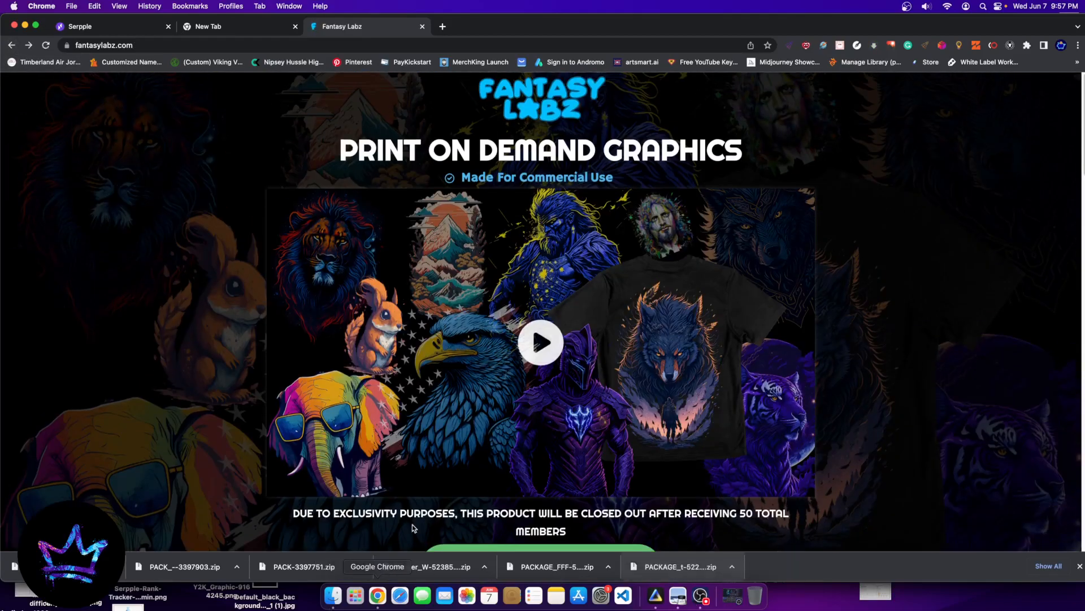
scroll(413, 528, "down", 6)
left_click(29, 45)
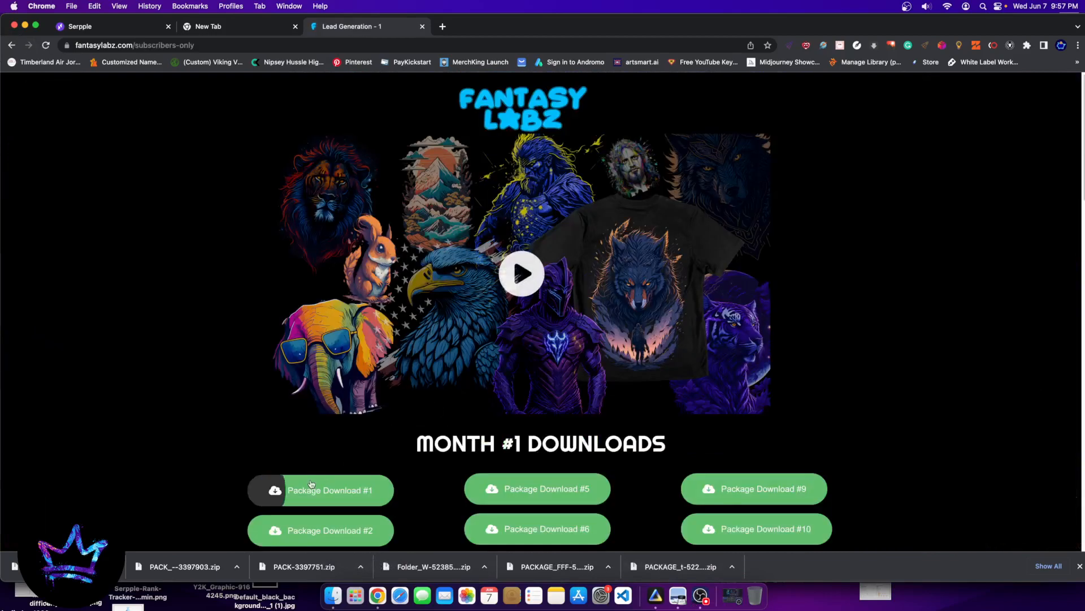
scroll(570, 416, "down", 10)
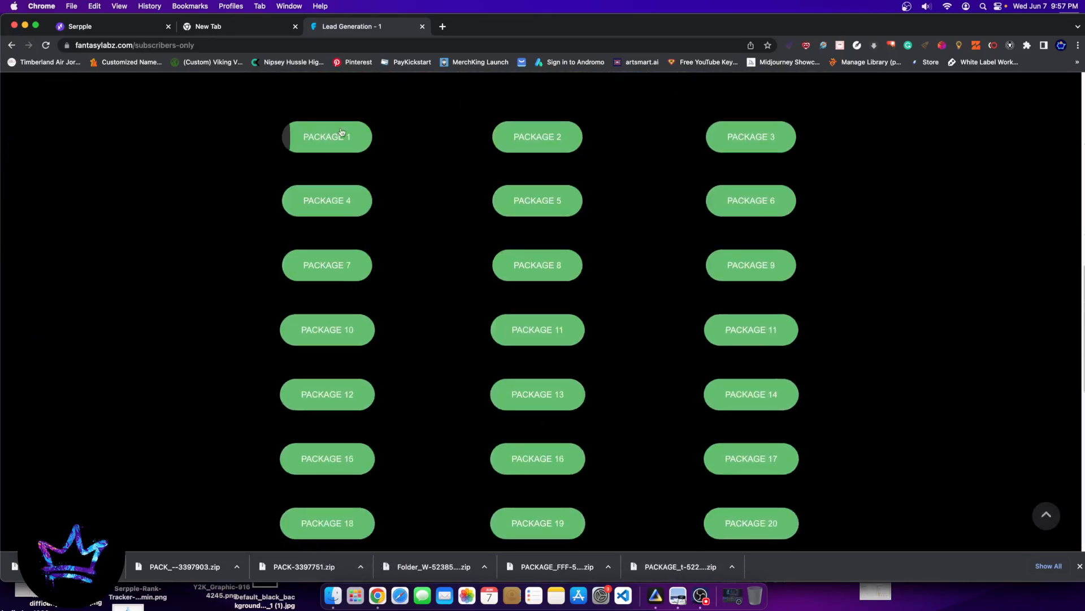
scroll(485, 235, "up", 5)
scroll(498, 422, "down", 3)
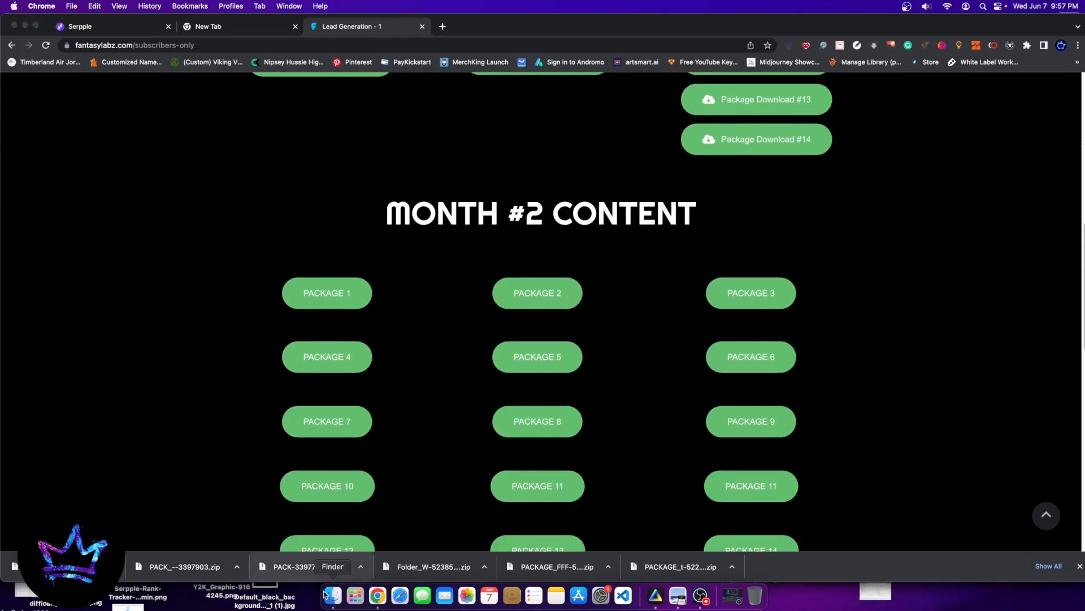
- Switch to Finder, select all the images in the PACK 2 2 folder and open them together in Preview
key("super+Tab")
left_click_drag(677, 219, 557, 156)
scroll(769, 450, "down", 2)
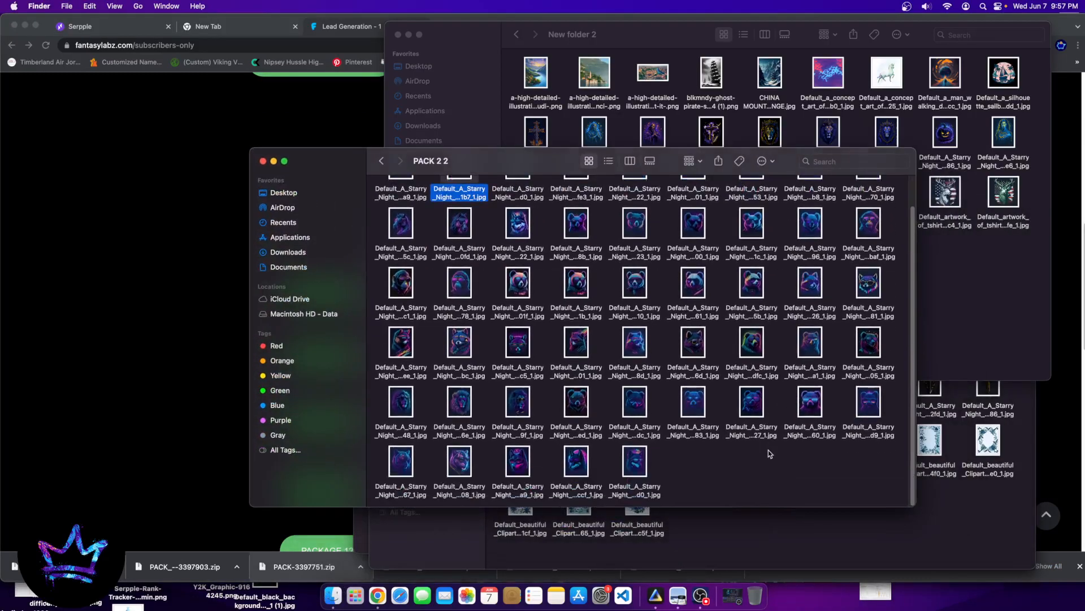
left_click_drag(877, 471, 410, 192)
double_click(410, 192)
left_click(572, 221)
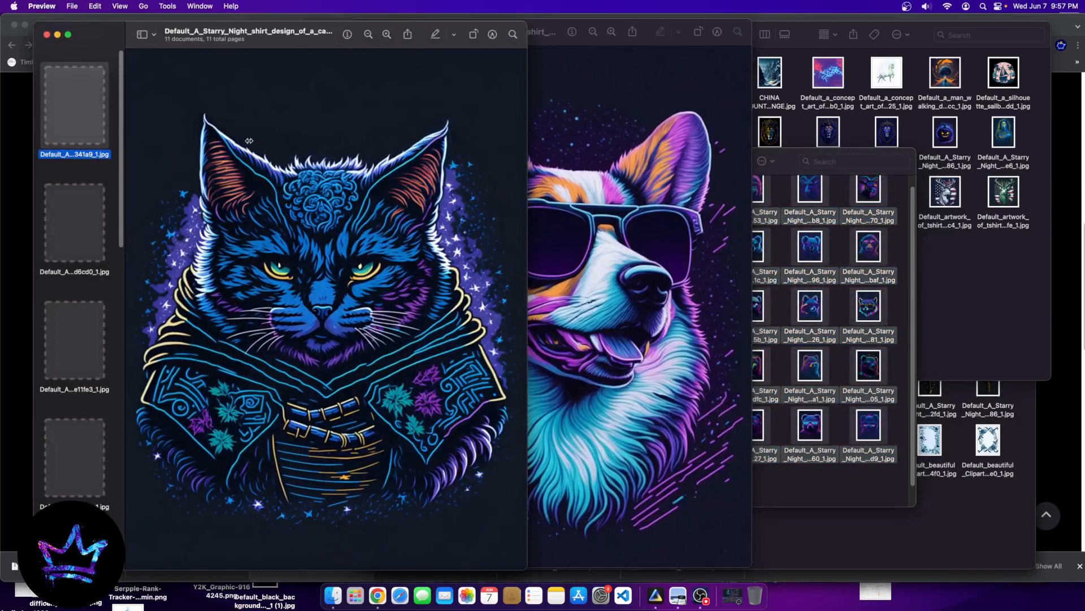
- Move the Preview window aside and view the frog, gorilla and other animal designs near the start of the set
left_click_drag(270, 35, 443, 28)
left_click(265, 339)
left_click(278, 440)
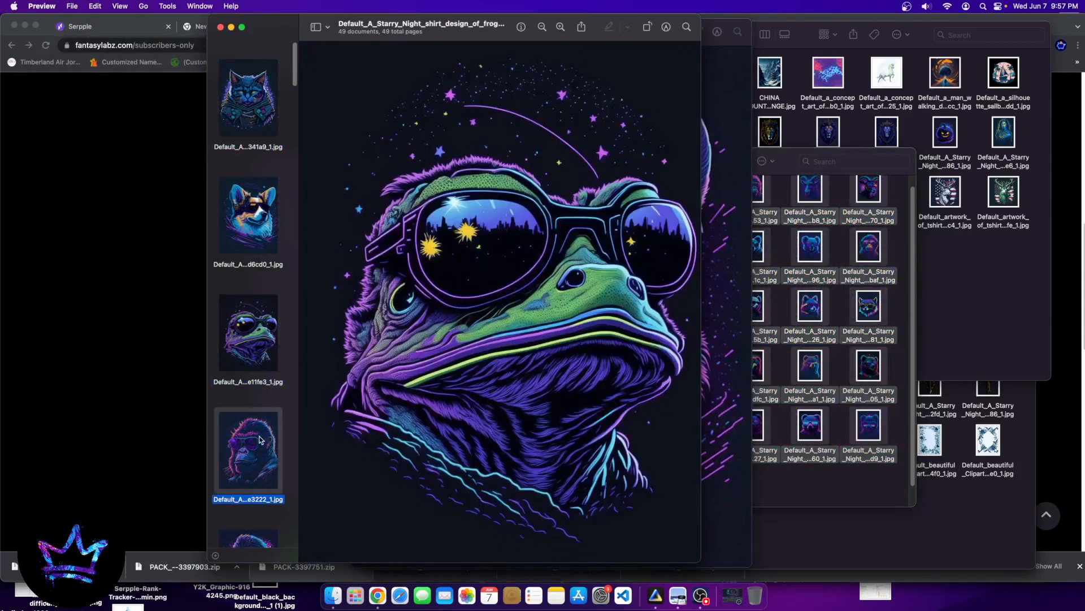
left_click(249, 537)
scroll(254, 471, "down", 3)
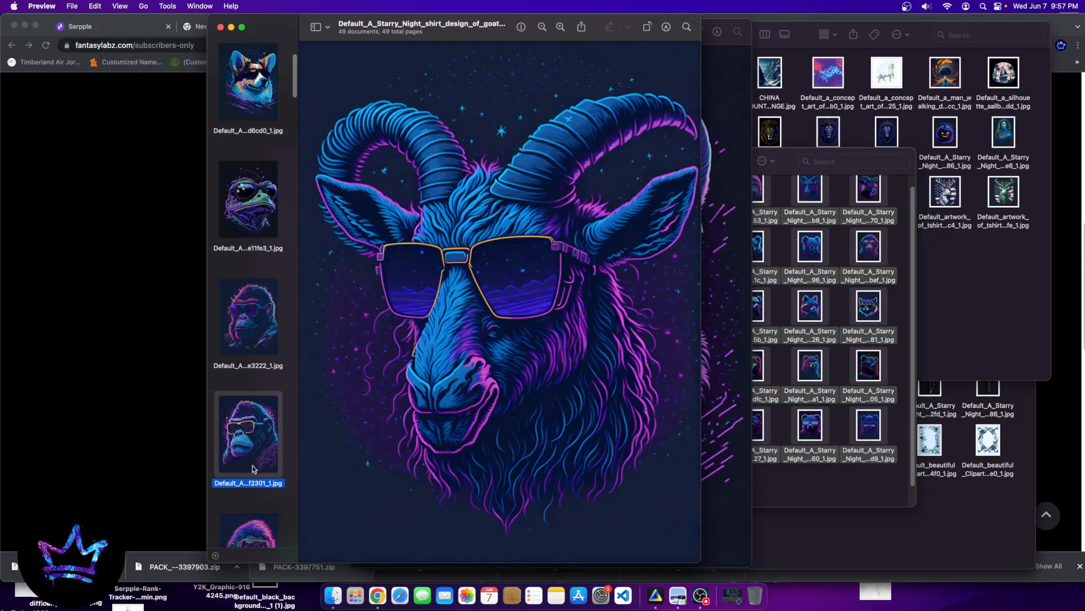
left_click(262, 497)
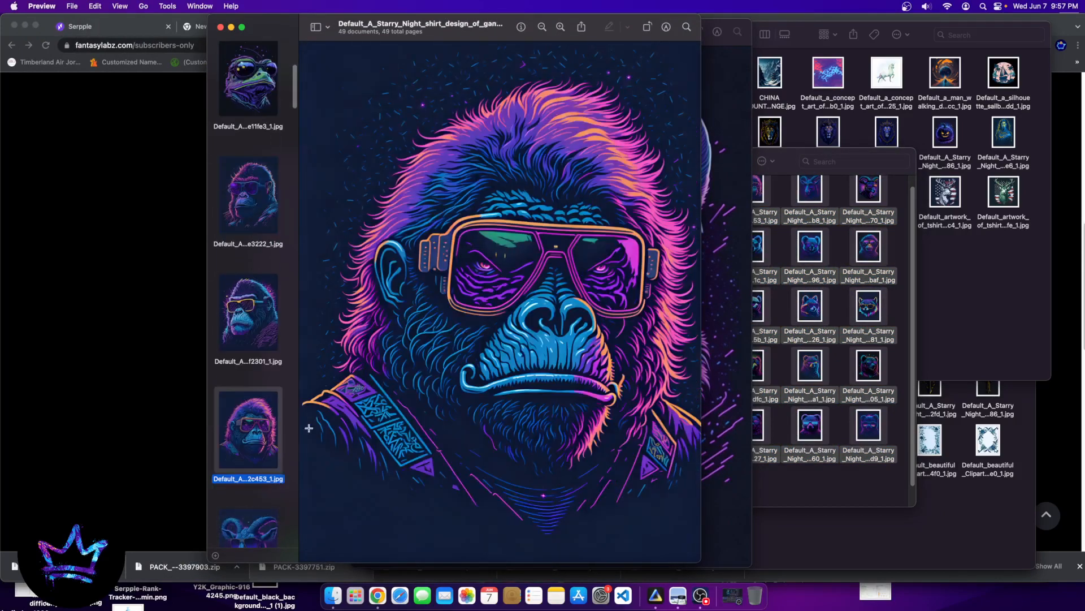
- Continue viewing the set with the goat, horse and husky designs wearing sunglasses
scroll(223, 452, "down", 3)
left_click(253, 477)
scroll(254, 476, "down", 1)
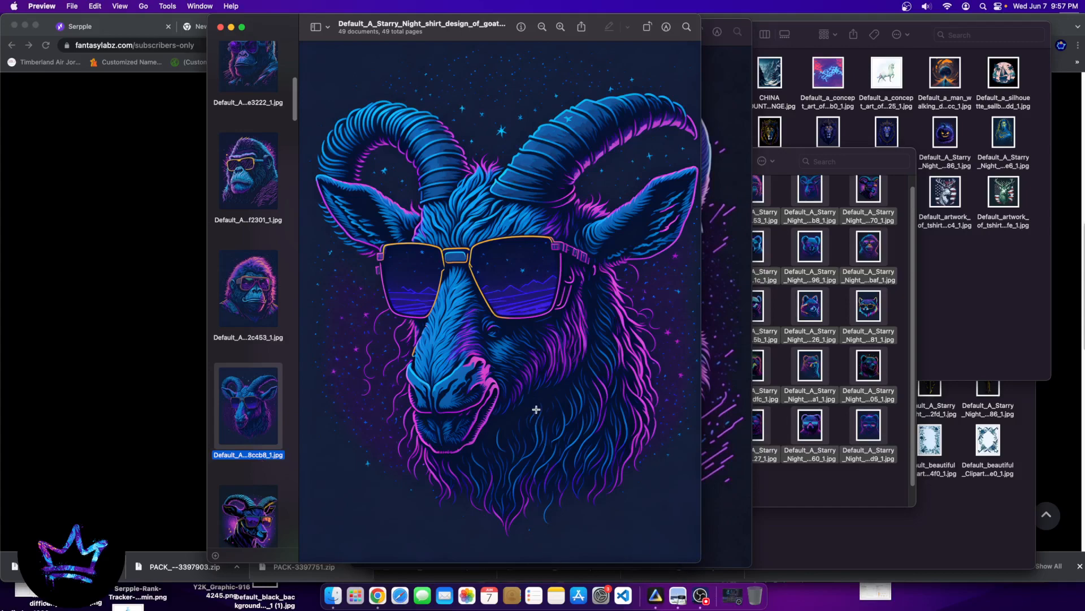
scroll(249, 375, "down", 5)
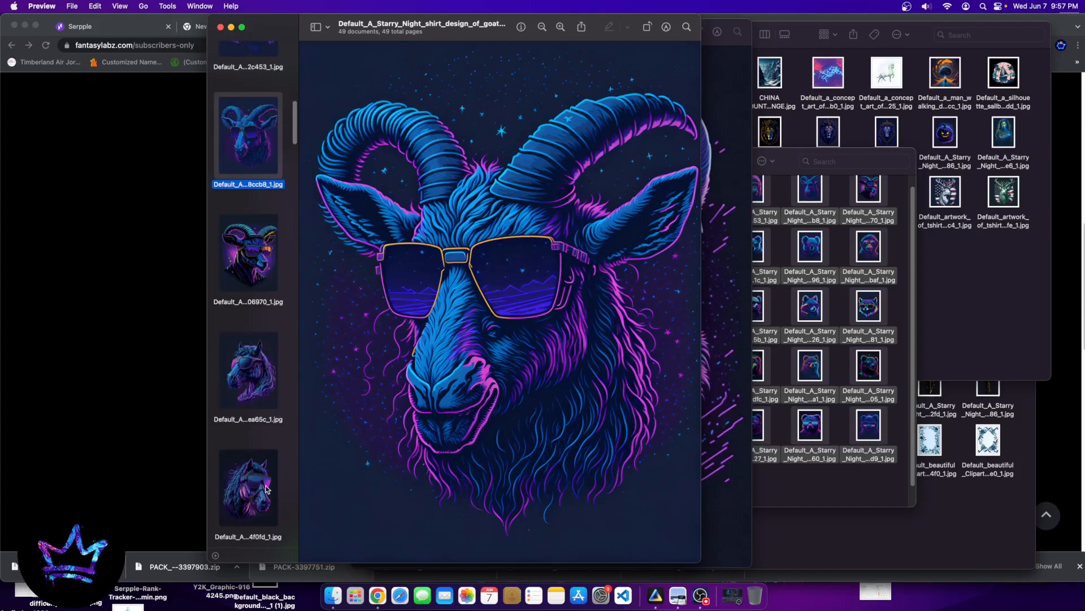
left_click(249, 376)
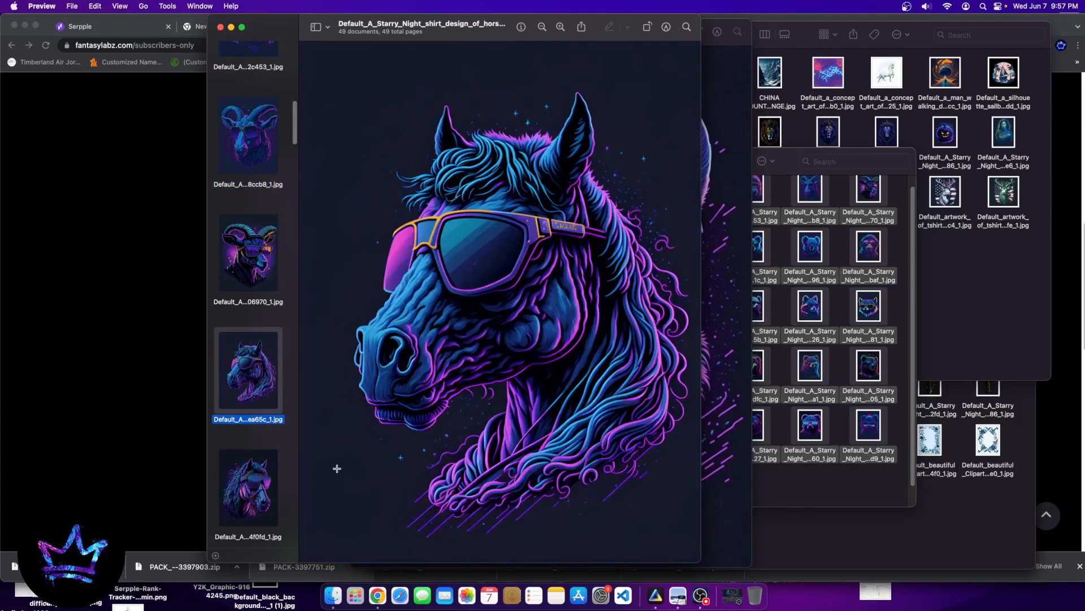
left_click(278, 481)
scroll(278, 474, "down", 3)
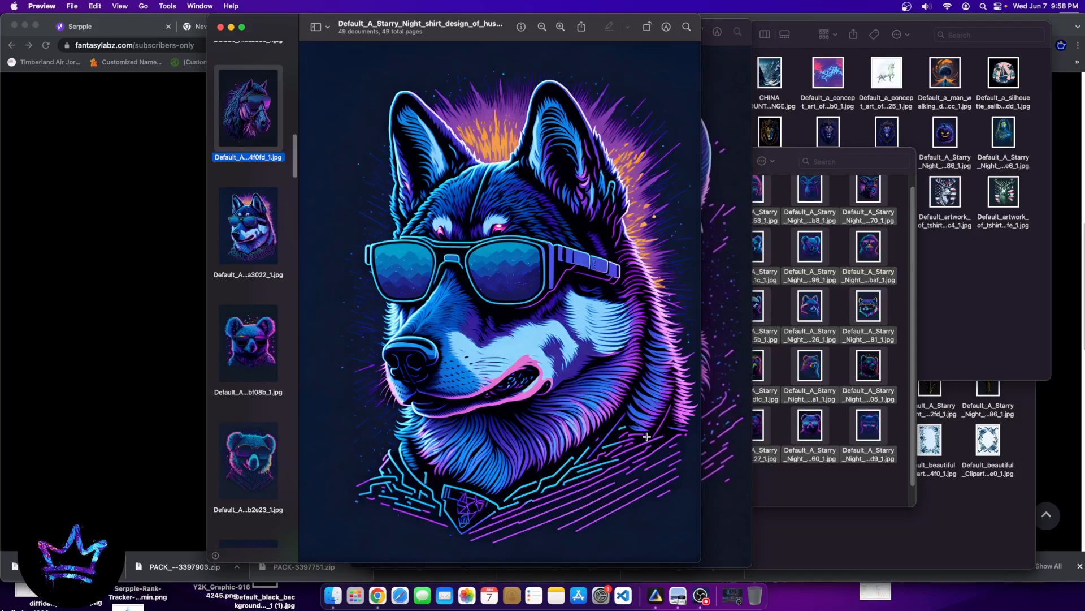
- Bring up Luminar Neo and add the monkey-in-sunglasses image from Finder's PACK 2 2 folder to it
left_click(655, 595)
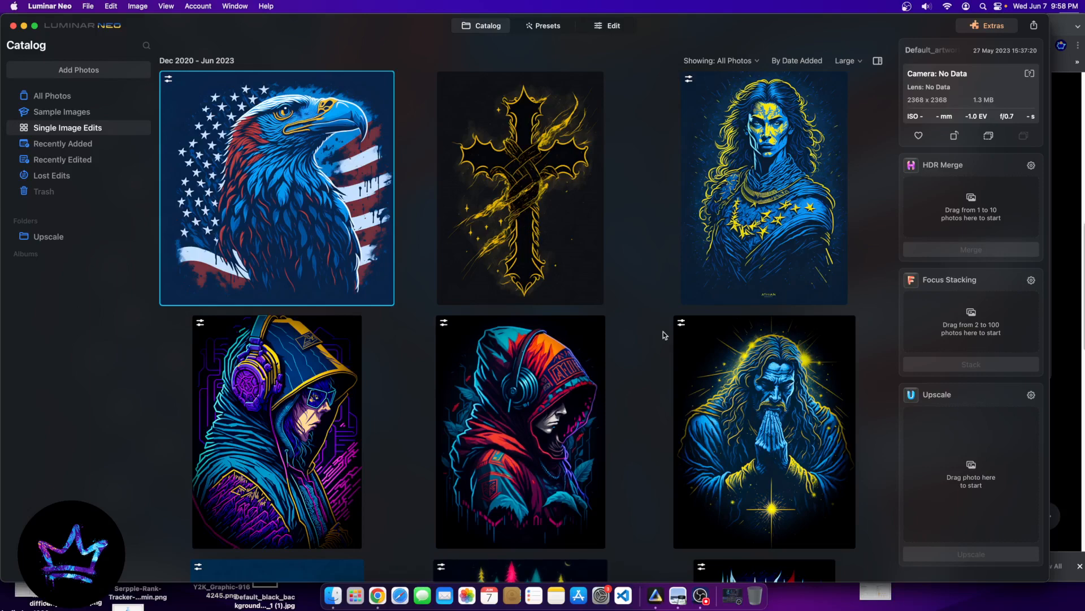
left_click(333, 596)
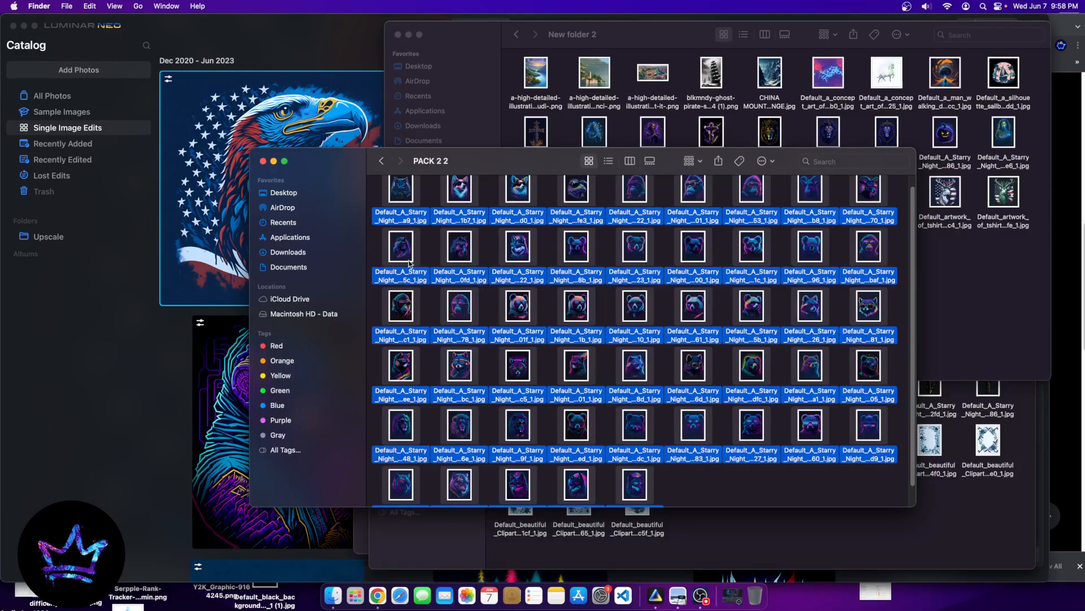
left_click(731, 487)
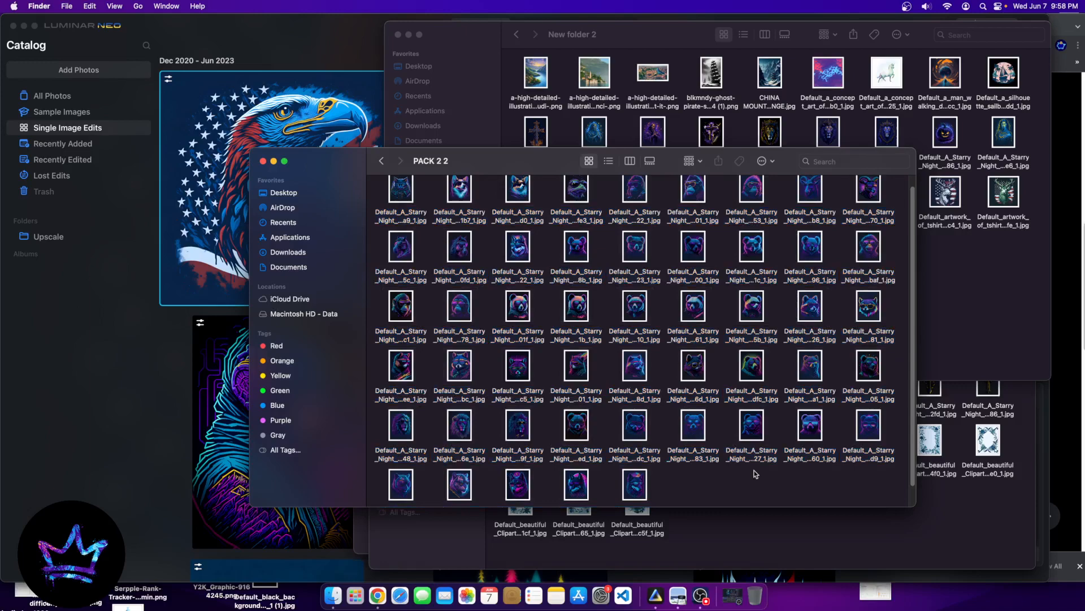
scroll(665, 453, "up", 2)
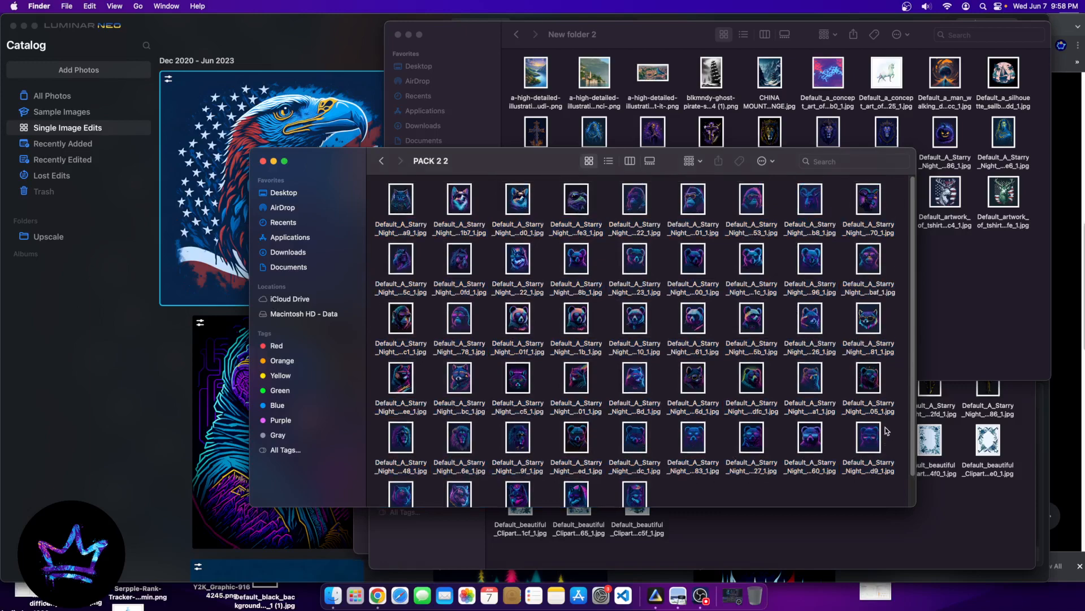
left_click_drag(877, 262, 331, 85)
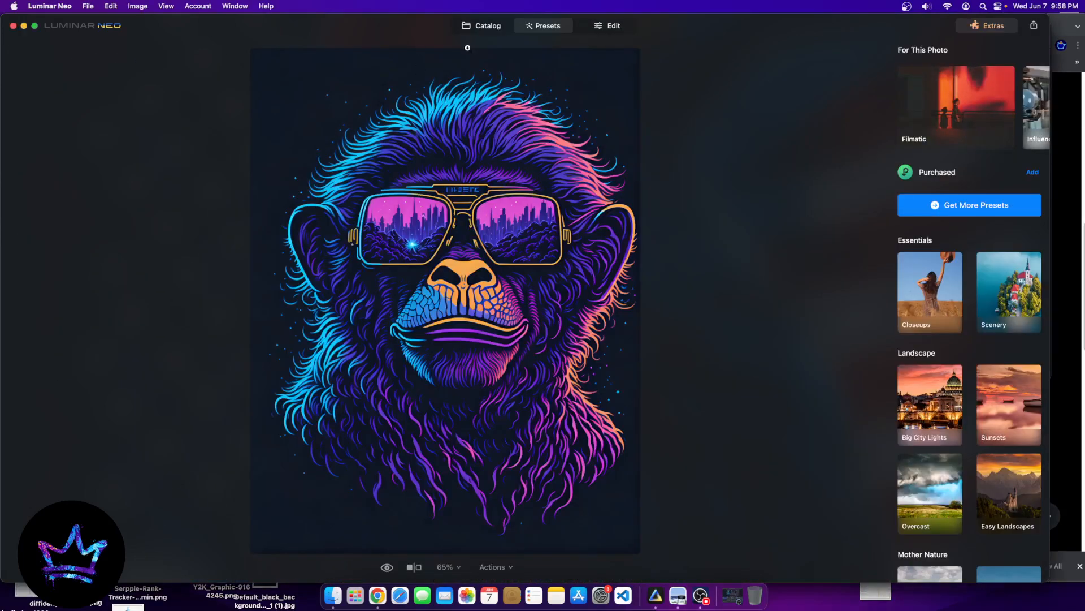
- Return to the Luminar Neo catalog and add the animal design with rainbow streaks and sunglasses from PACK 2 2
left_click(477, 26)
left_click(354, 595)
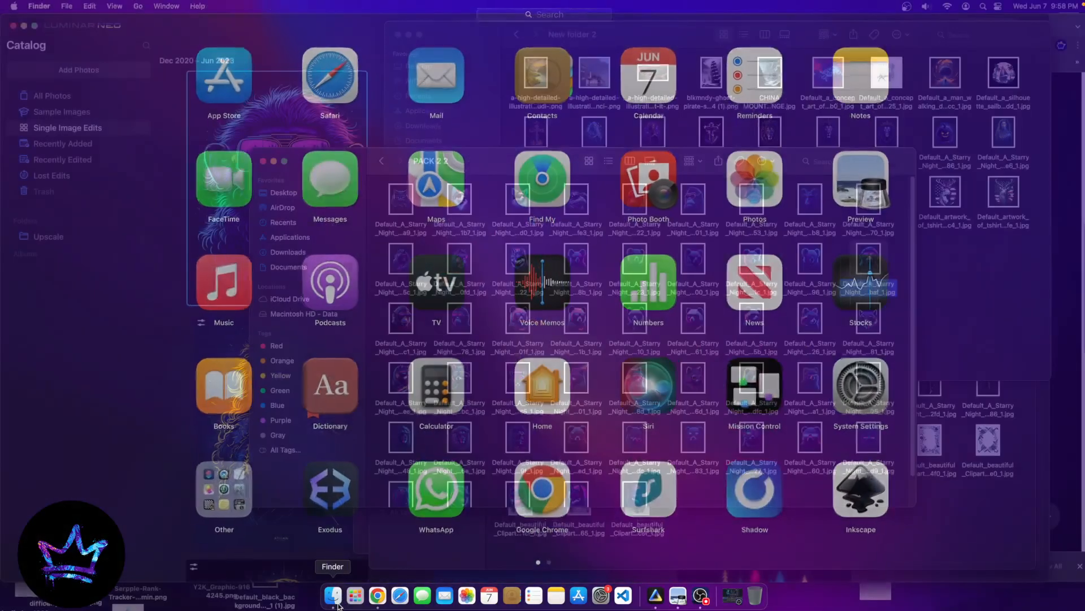
left_click(333, 594)
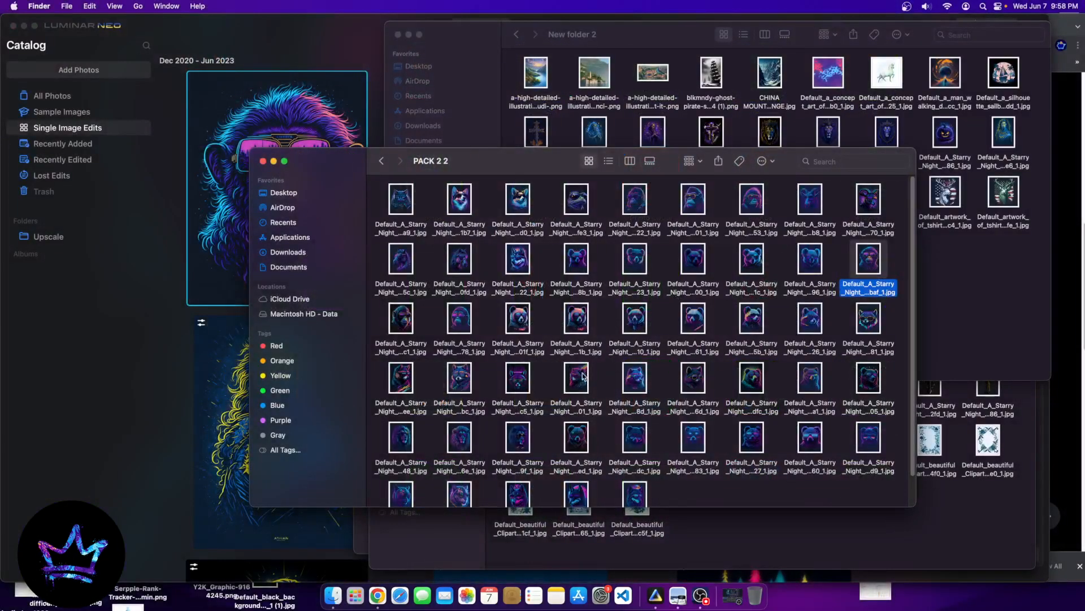
left_click_drag(583, 376, 374, 113)
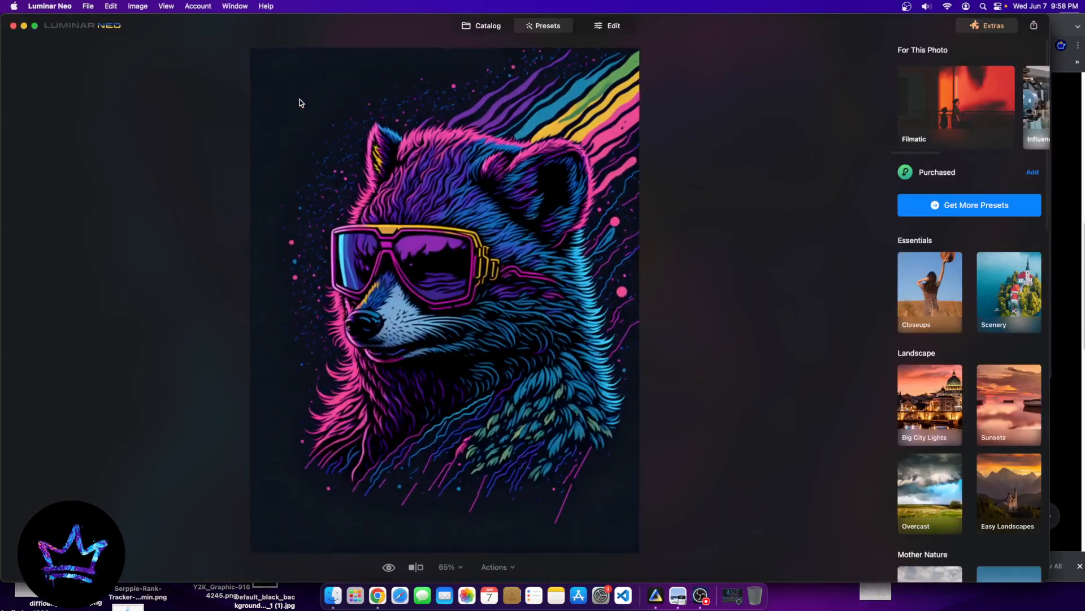
- Preview the tiger-in-sunglasses image from PACK 2 2 at full size, close the preview and add the image to Luminar Neo
left_click(465, 27)
left_click(333, 595)
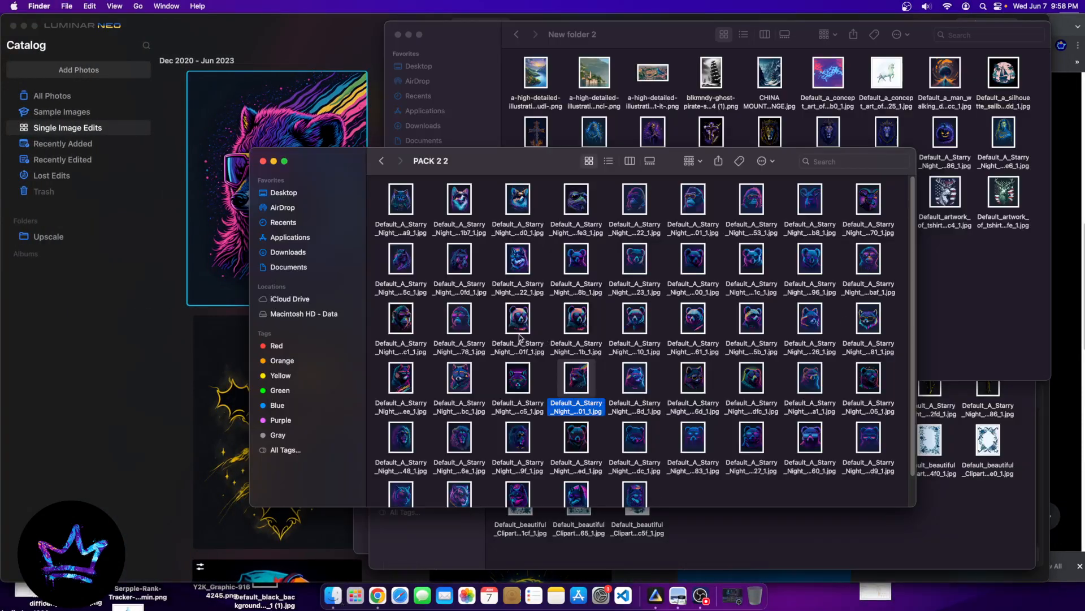
left_click(520, 337)
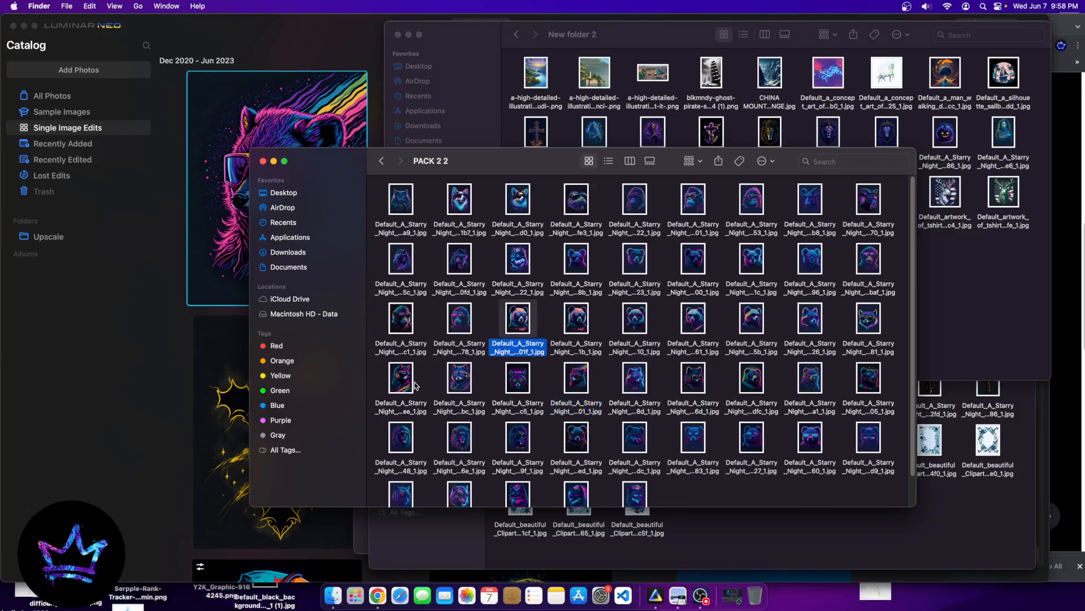
scroll(475, 400, "down", 2)
left_click(464, 468)
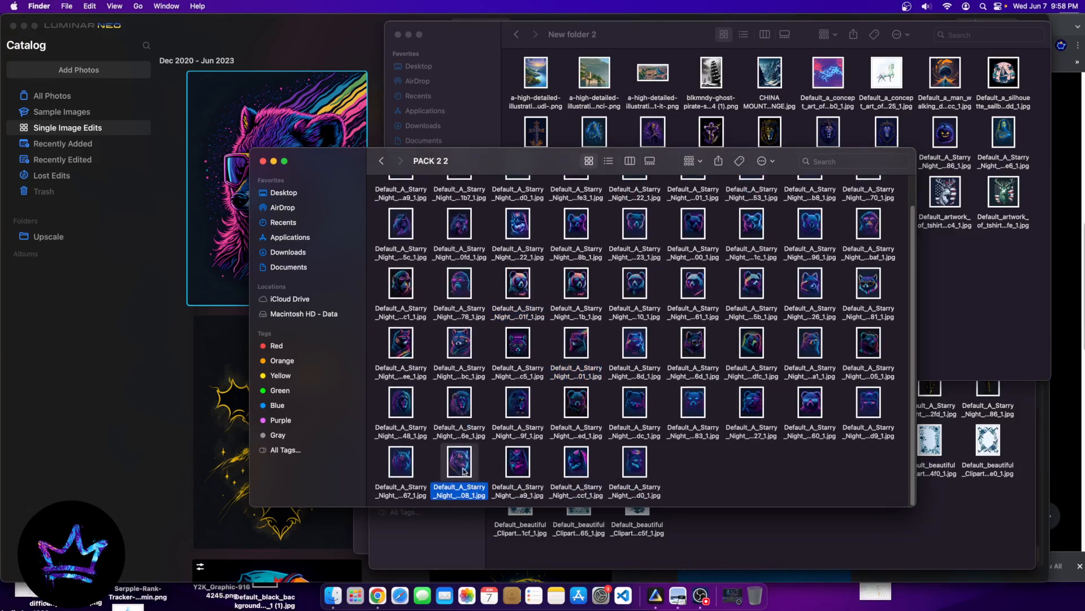
double_click(464, 468)
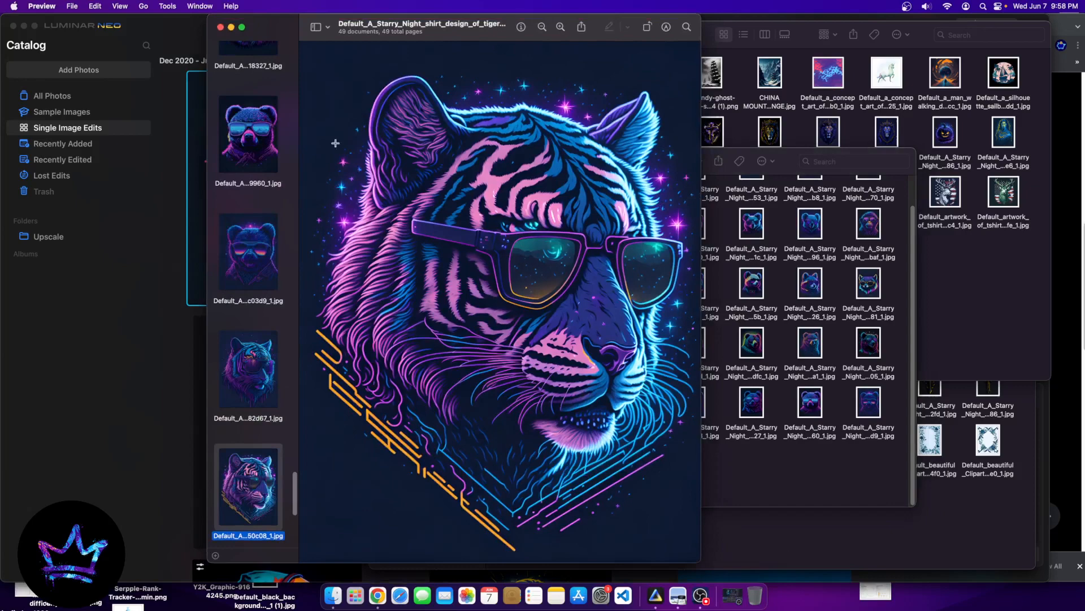
left_click(221, 27)
left_click(334, 220)
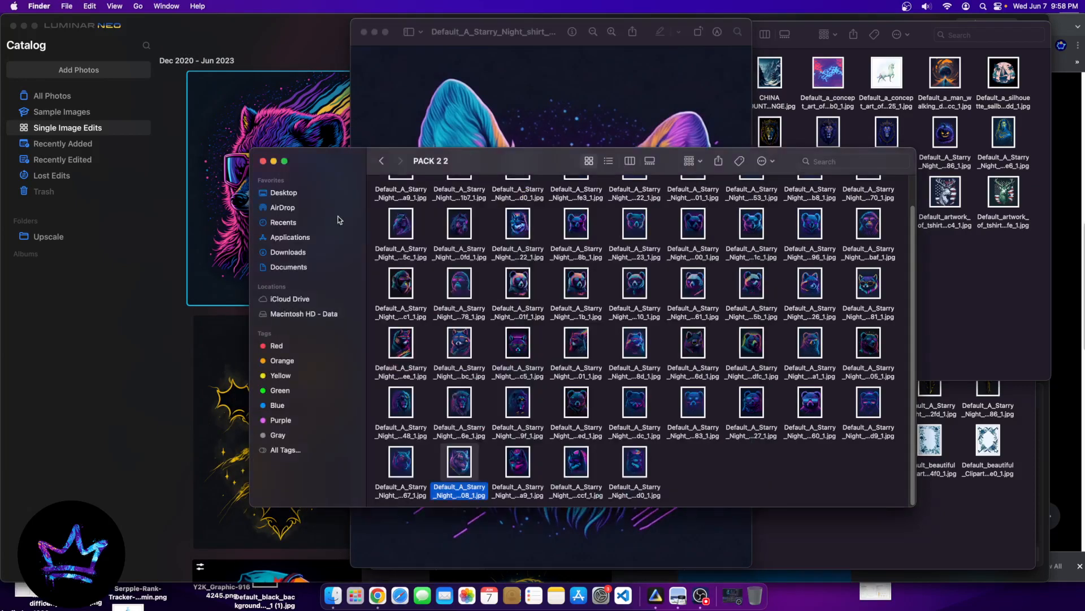
double_click(262, 88)
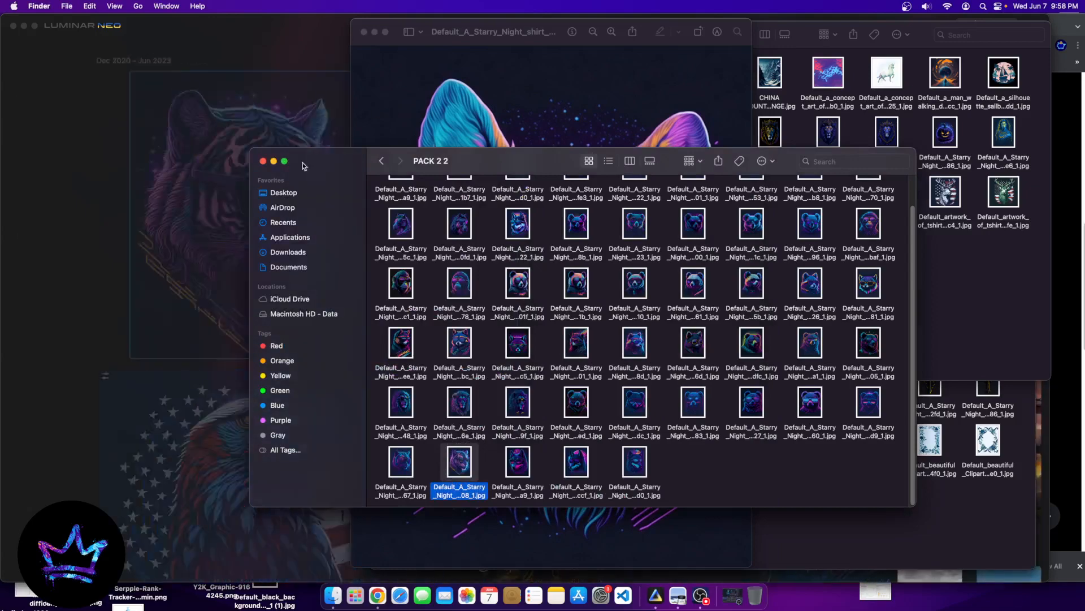
- Go back to the Downloads folder in Finder and extract PACK_2-3398231.zip and PACK_--3397903.zip
left_click(333, 595)
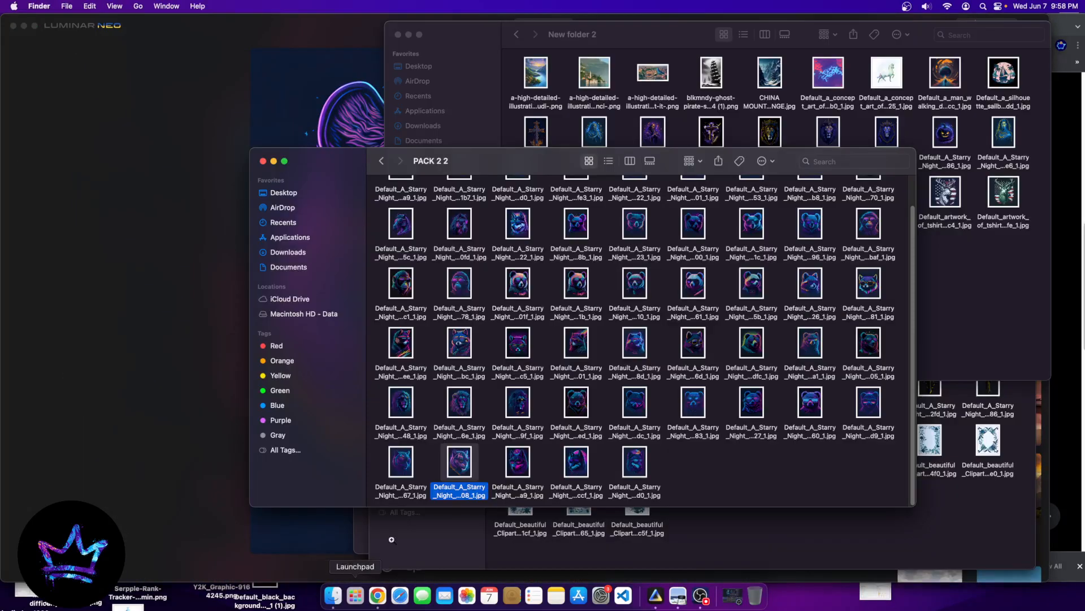
scroll(424, 233, "up", 1)
left_click(383, 162)
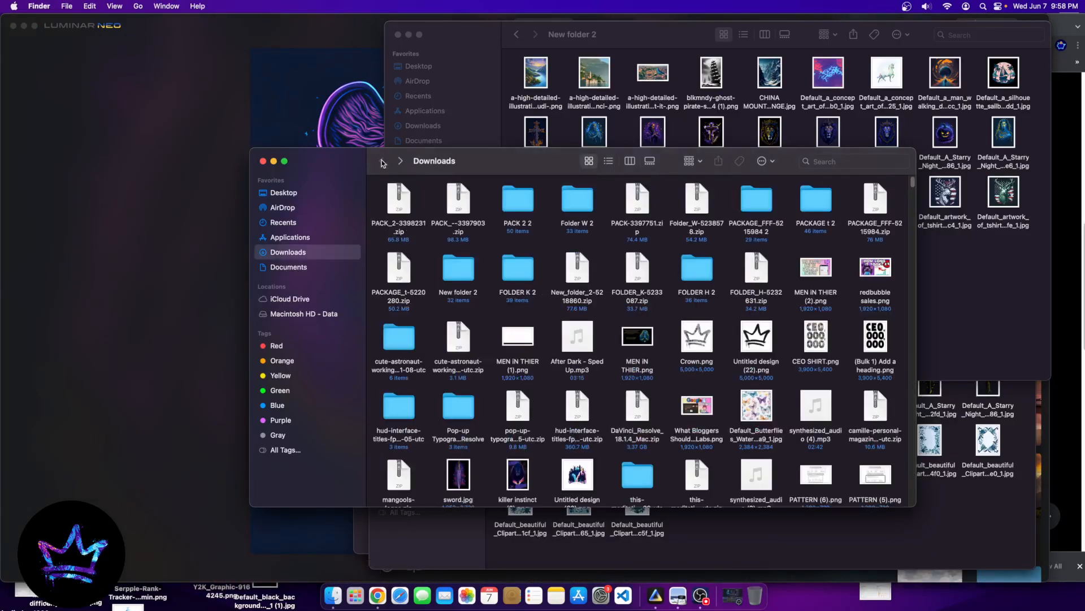
double_click(413, 207)
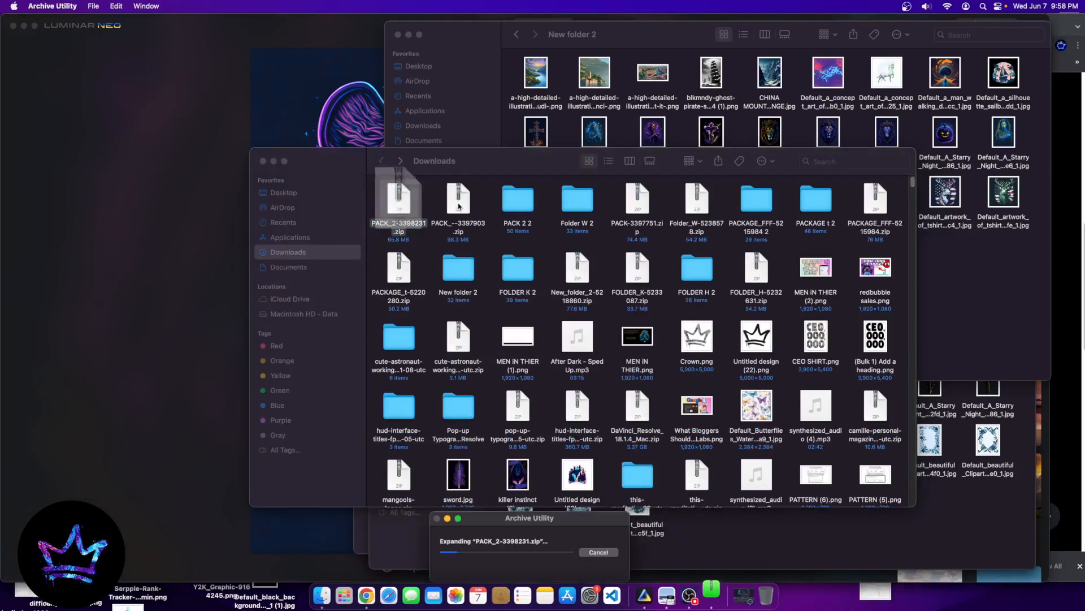
double_click(465, 204)
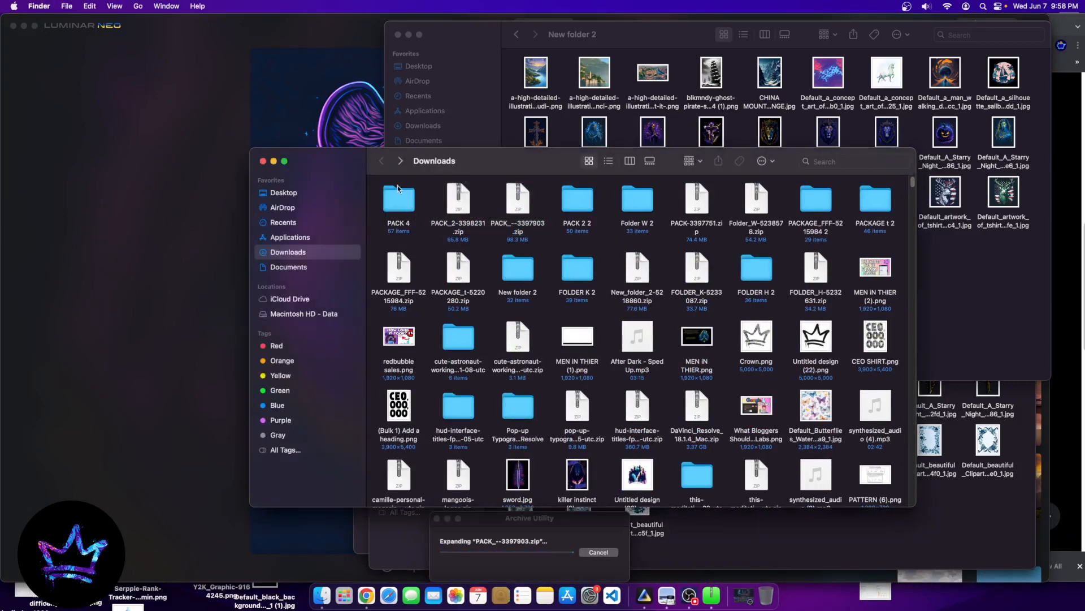
- Place the PACK 4 folder window beside the PACK - 2 window and browse the cartoon sticker images in PACK - 2
double_click(398, 186)
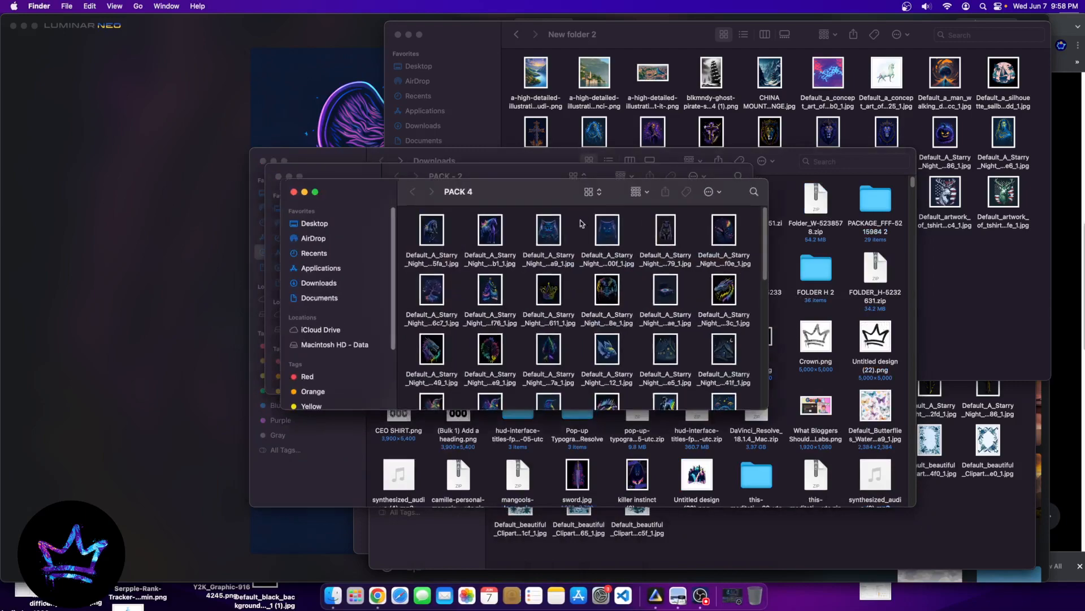
left_click_drag(422, 184, 558, 200)
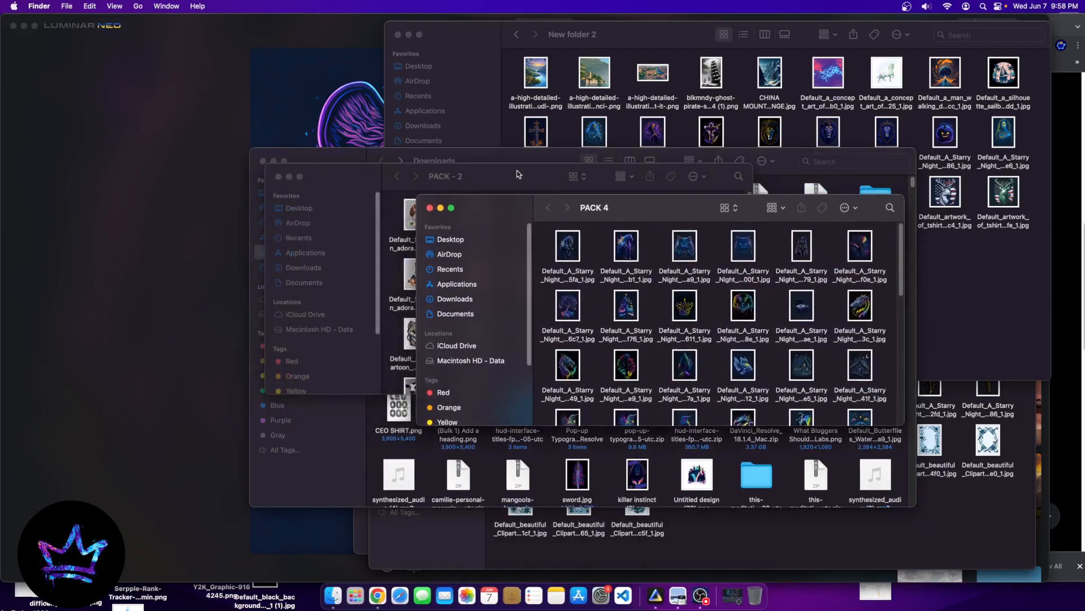
left_click(497, 180)
scroll(527, 270, "down", 3)
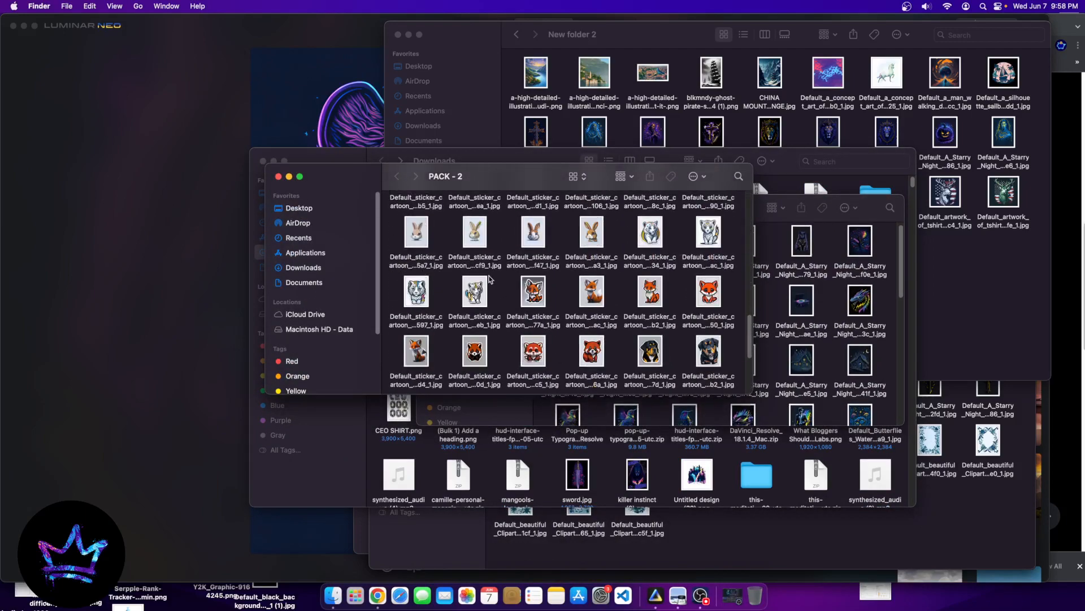
- Preview the cartoon lion cub sticker from PACK - 2 at full size and close the preview
scroll(527, 270, "down", 2)
left_click_drag(736, 295, 457, 229)
double_click(417, 252)
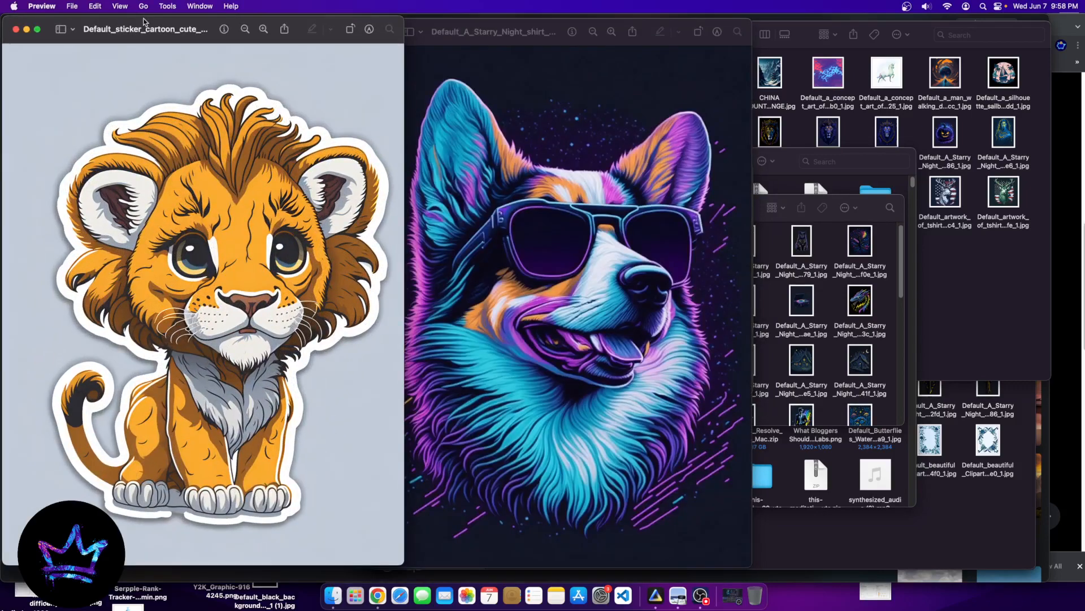
left_click_drag(145, 23, 251, 34)
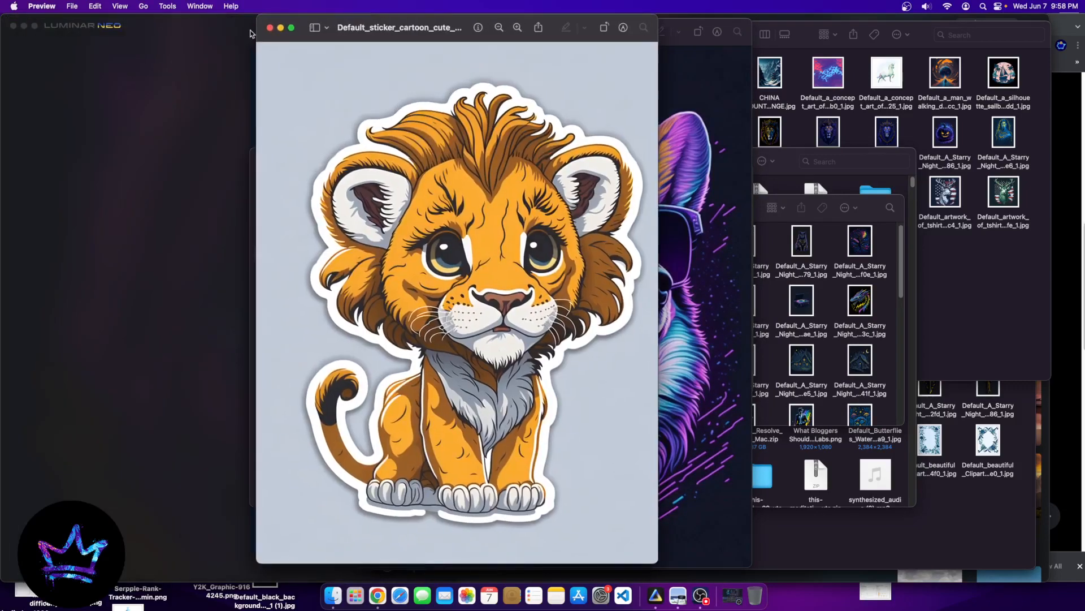
left_click(269, 27)
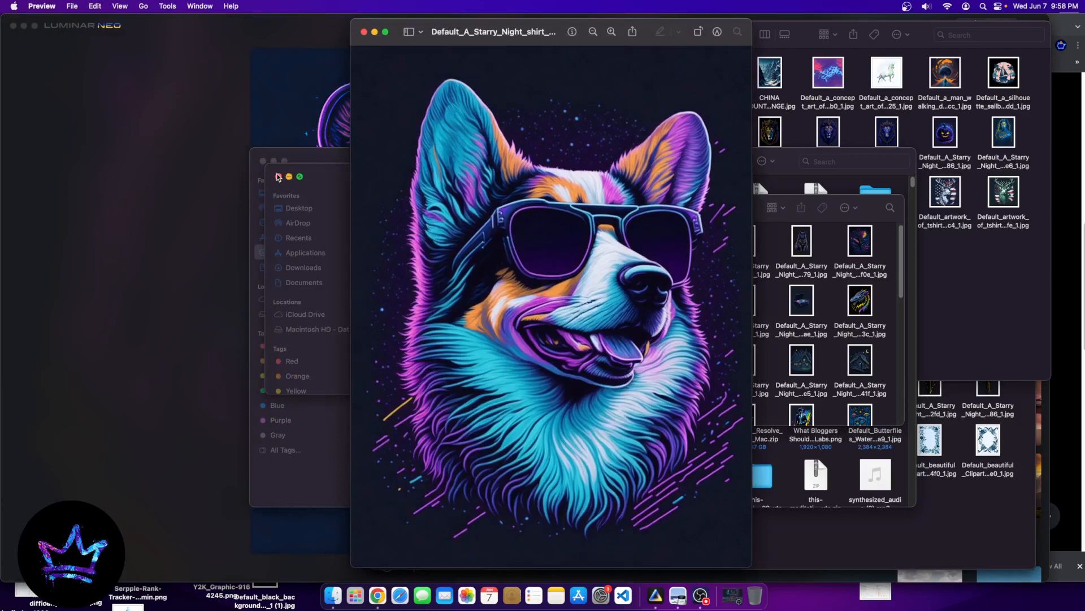
- Show the Luminar Neo catalog, open the PACK - 2 folder in Finder and add the lion cub sticker to Luminar Neo
left_click(324, 155)
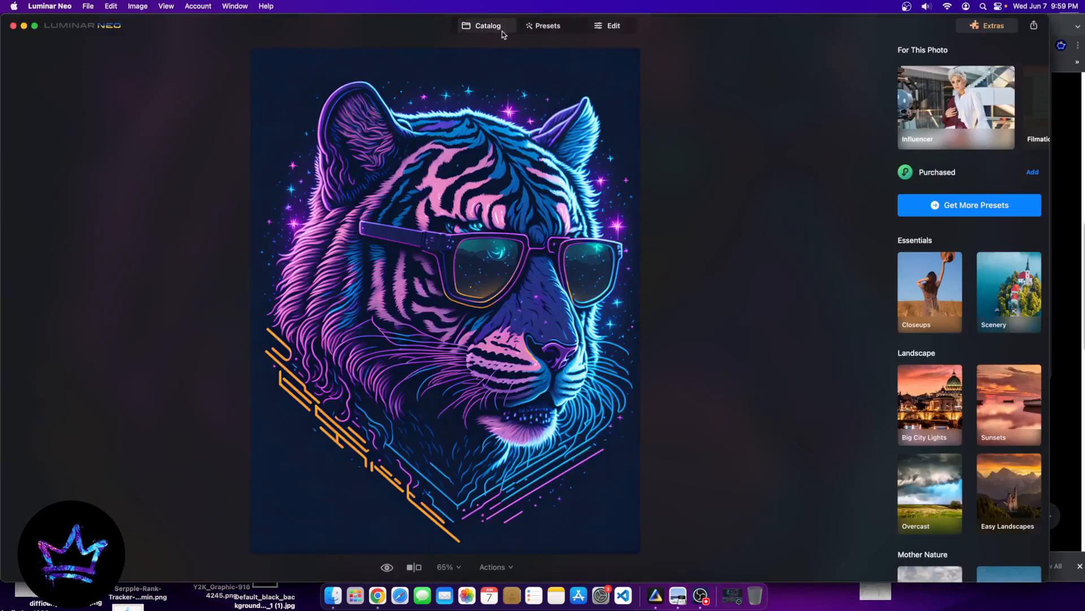
left_click(500, 29)
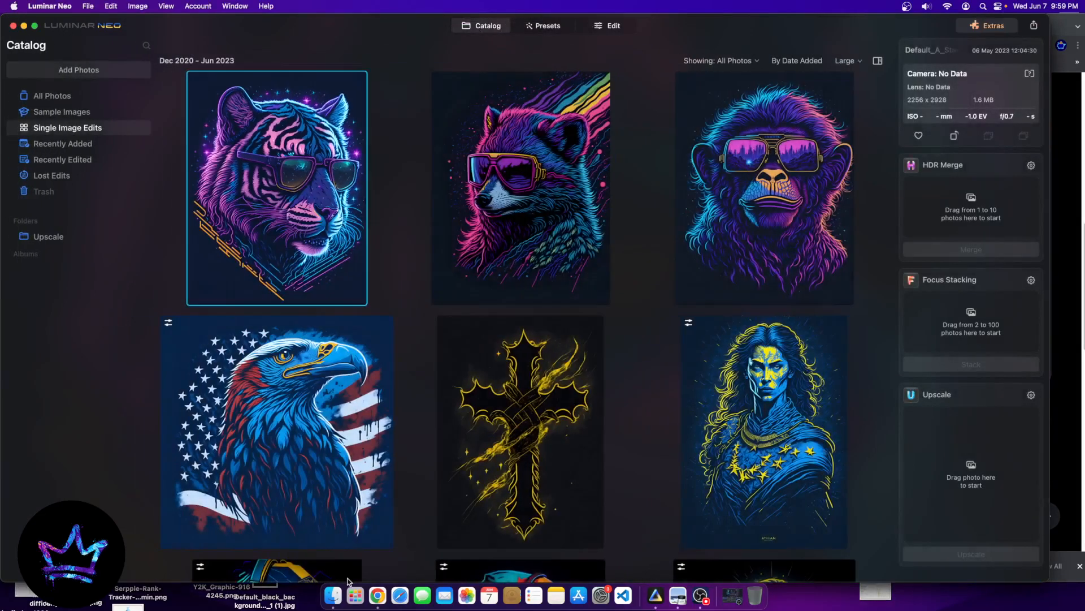
left_click(338, 598)
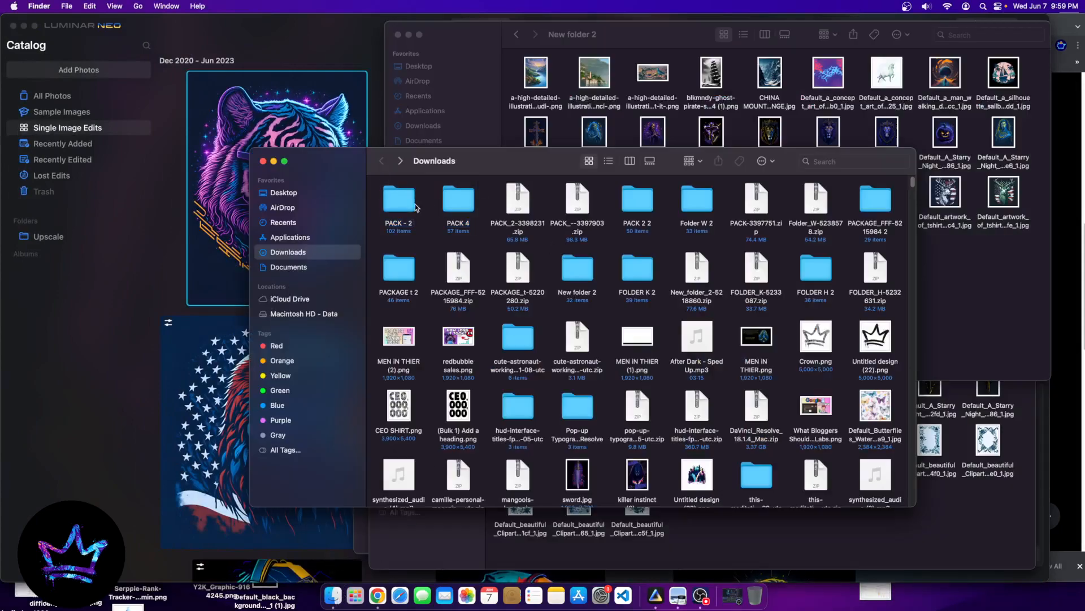
double_click(400, 218)
left_click_drag(399, 233, 266, 181)
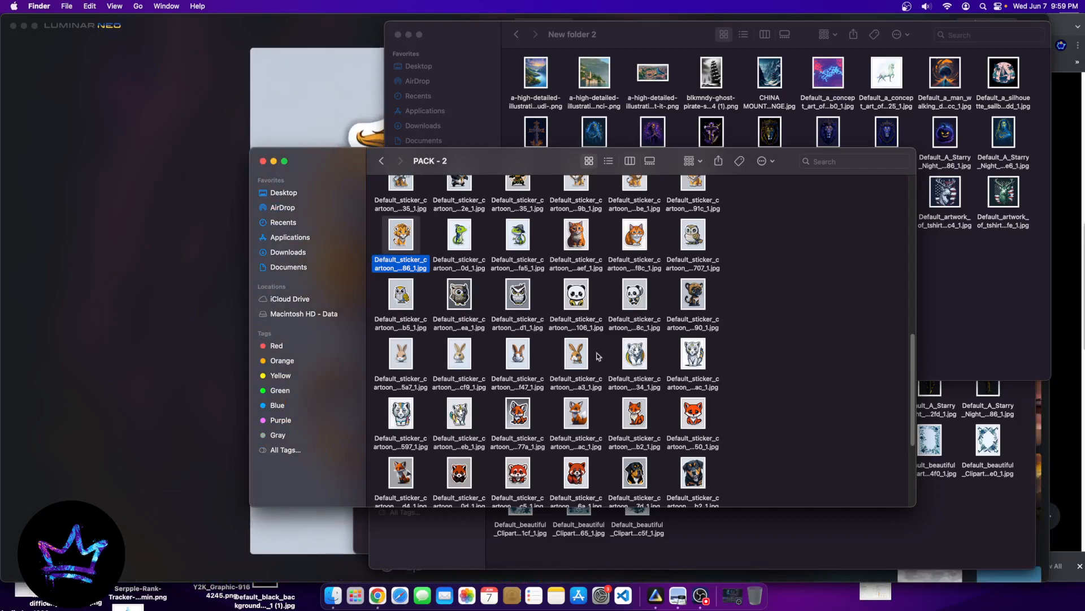
- Find the cartoon hamster sticker in PACK - 2, add it to Luminar Neo and return to the catalog
scroll(525, 455, "up", 5)
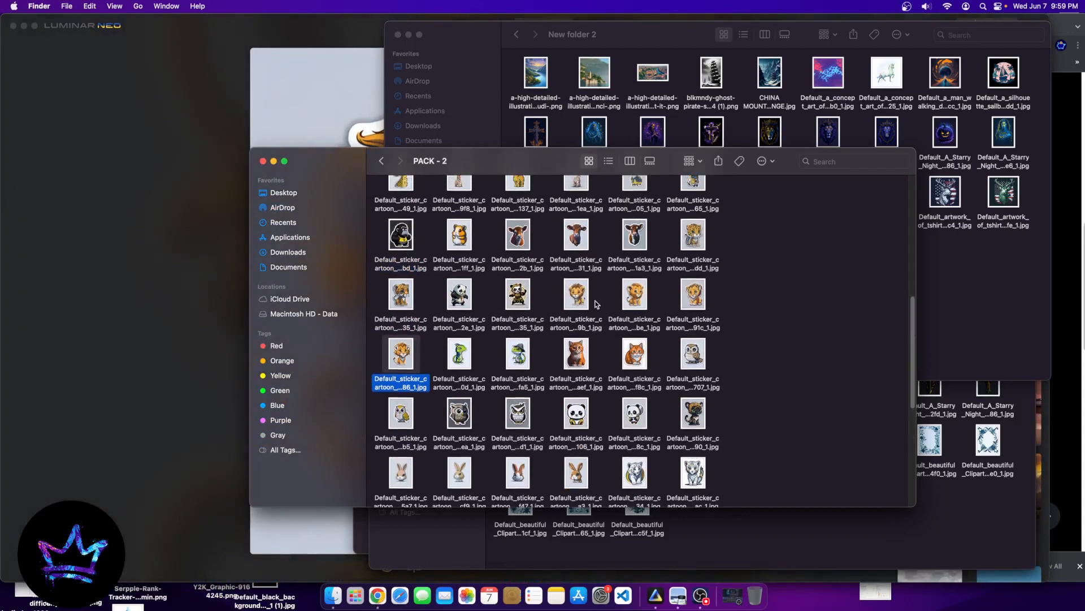
scroll(586, 309, "up", 1)
left_click_drag(461, 336, 402, 125)
left_click_drag(457, 334, 262, 117)
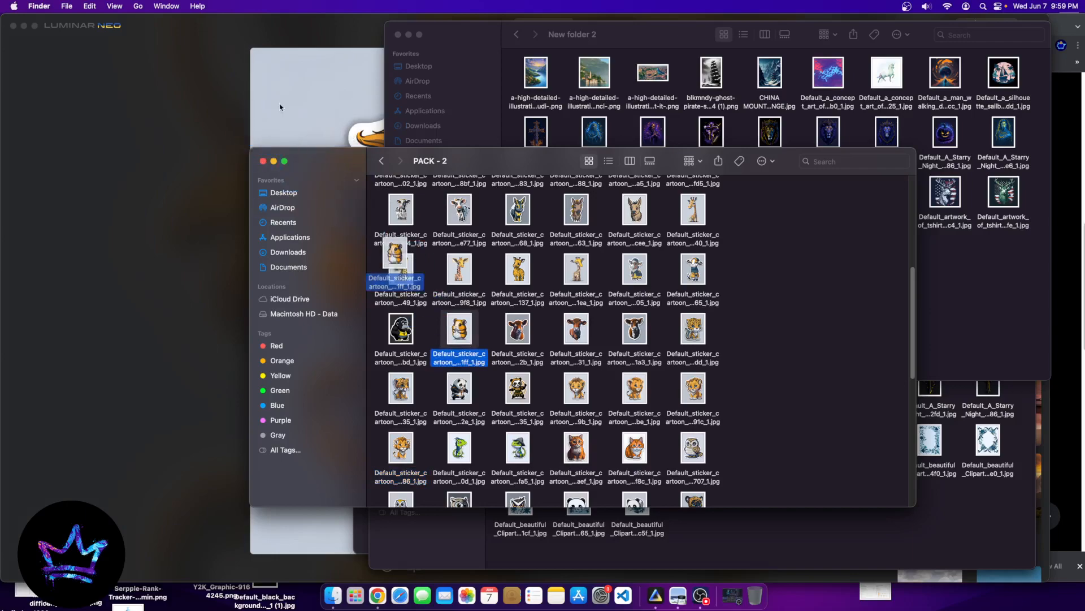
left_click(279, 106)
left_click(488, 26)
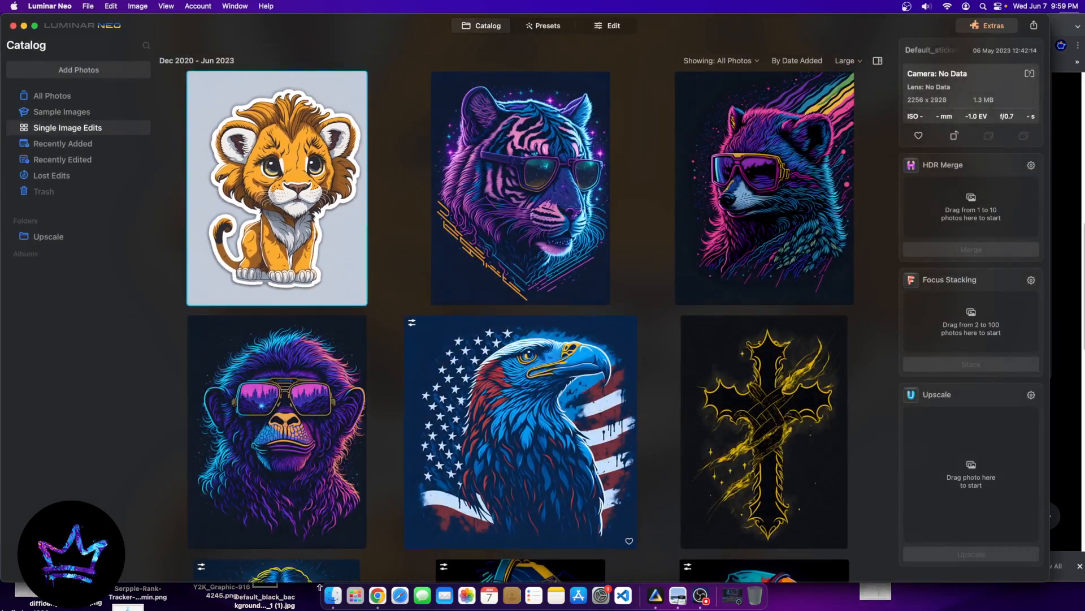
left_click(333, 594)
left_click_drag(450, 336, 370, 79)
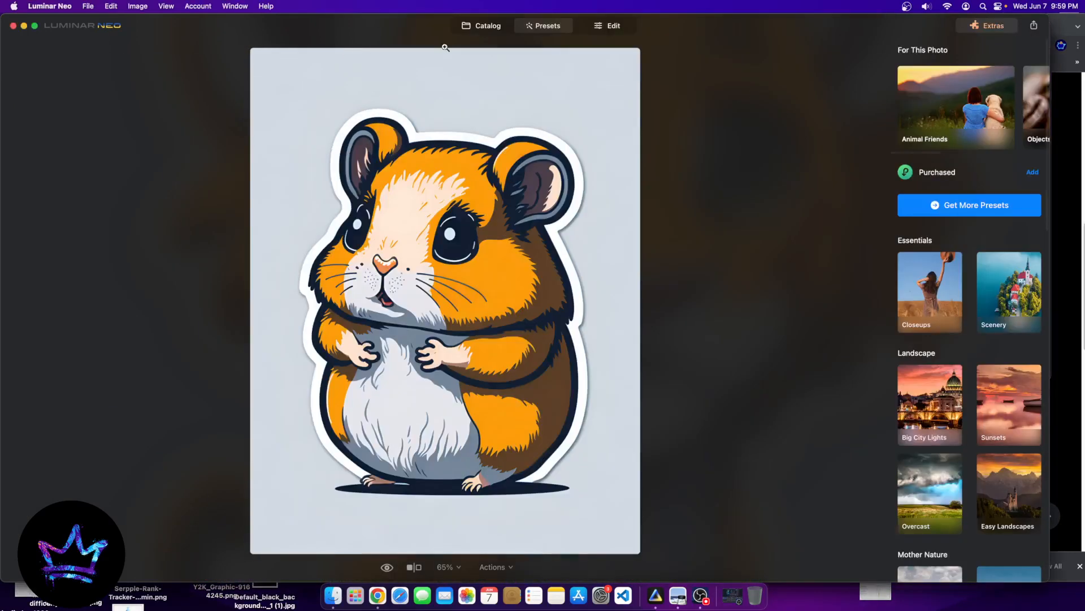
left_click(473, 28)
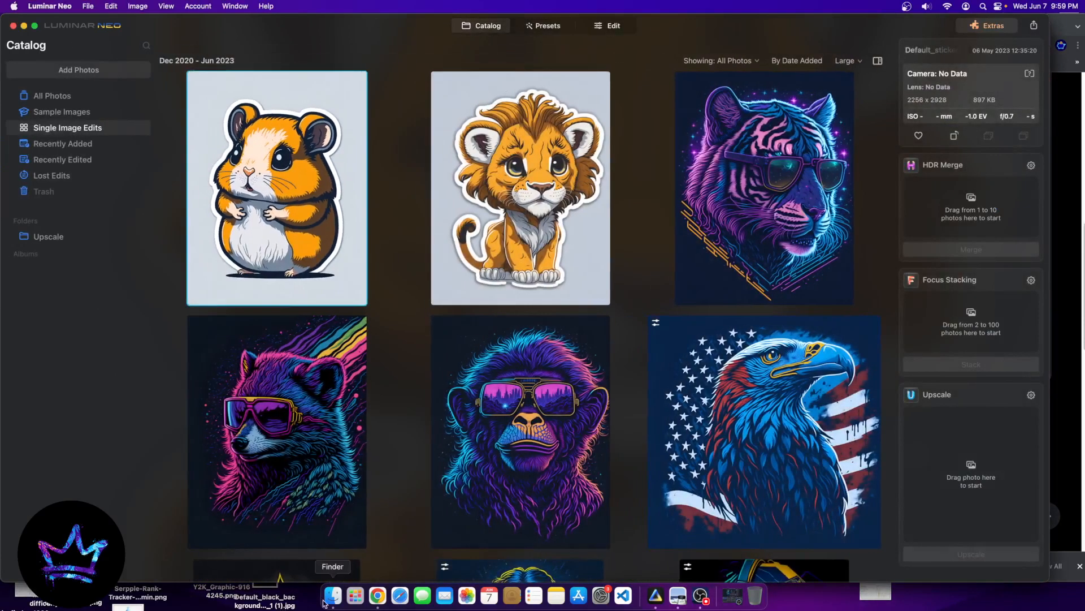
- Switch to Finder, open the PACK 4 folder from Downloads and browse its designs
left_click(335, 596)
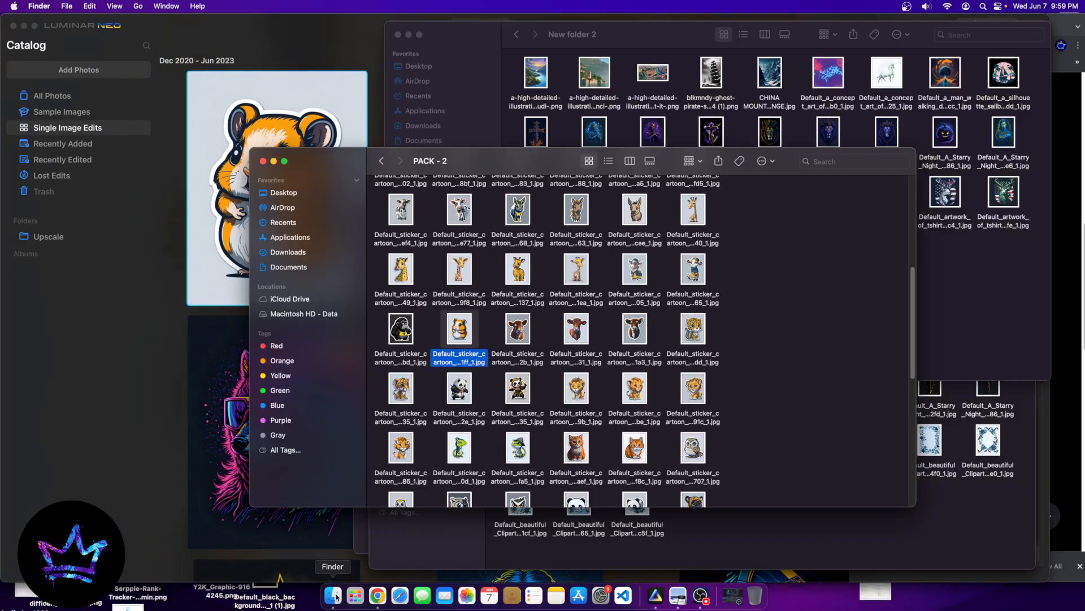
left_click(381, 161)
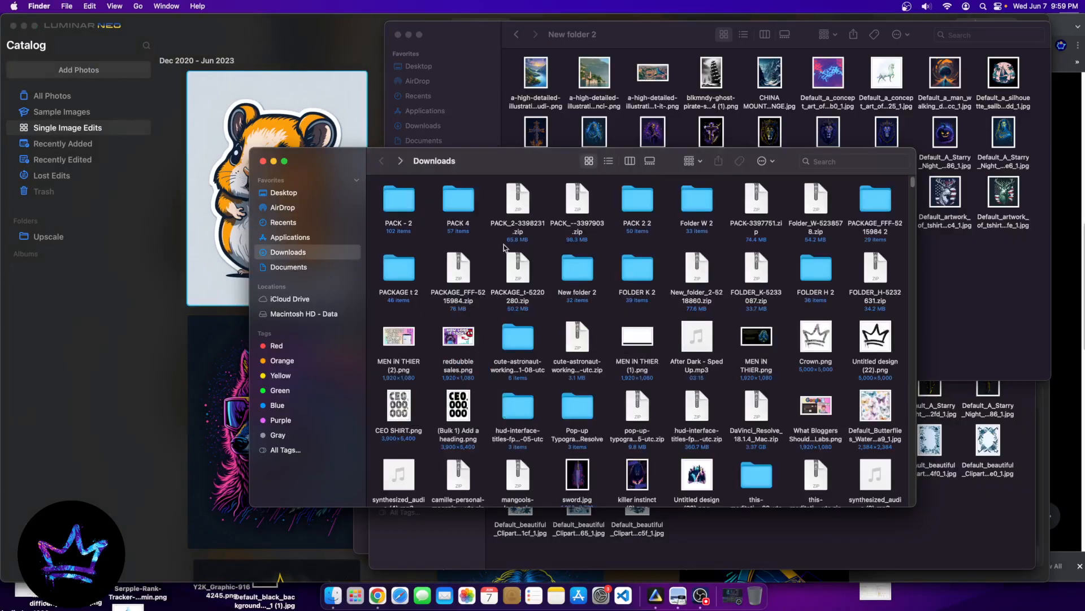
double_click(459, 199)
scroll(552, 275, "down", 5)
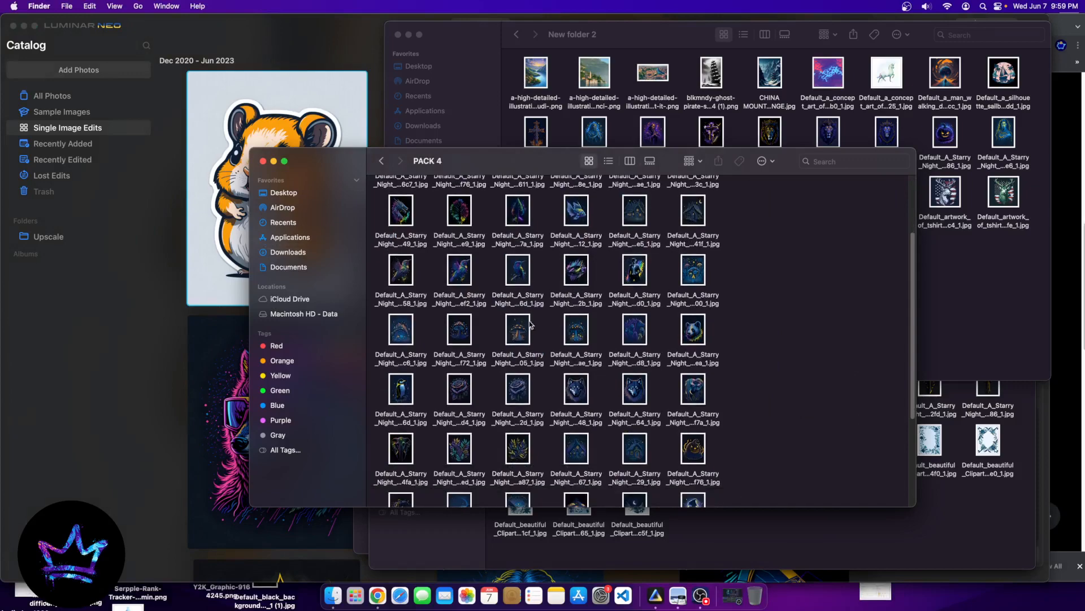
scroll(533, 327, "up", 2)
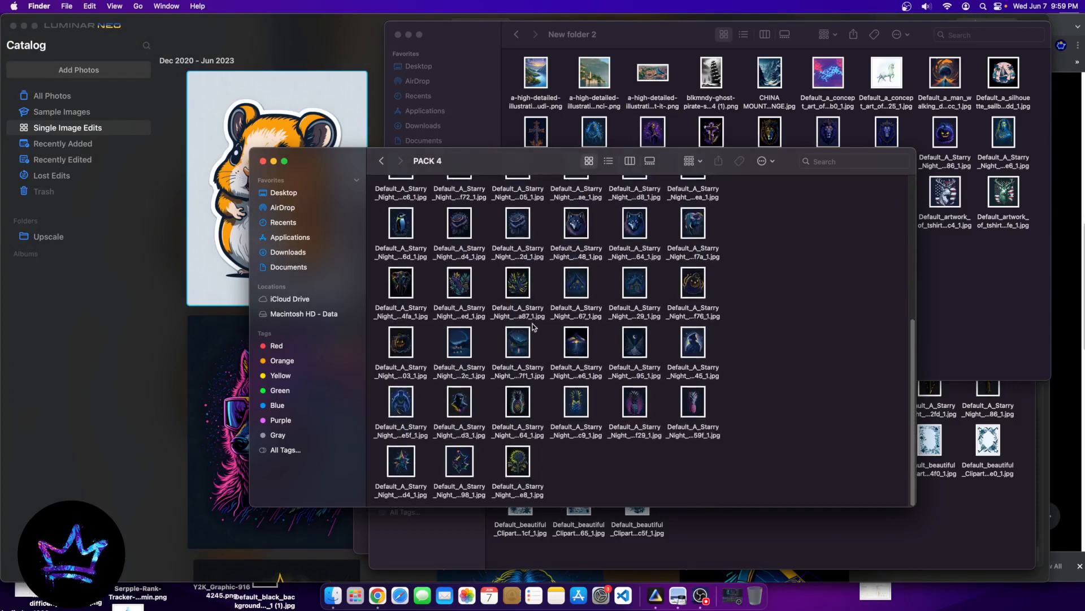
scroll(533, 327, "up", 1)
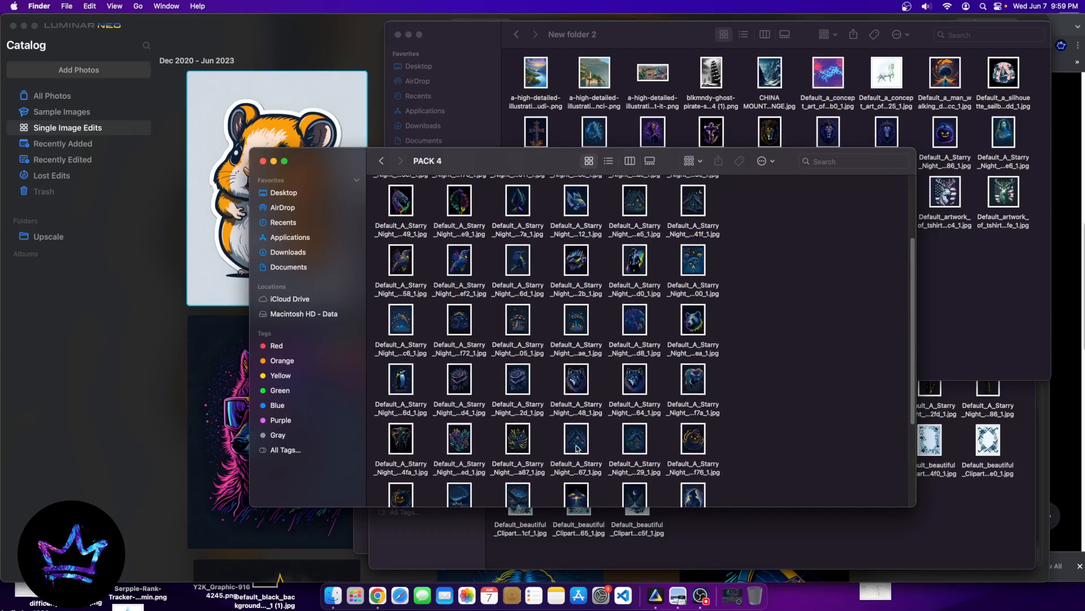
scroll(577, 449, "up", 3)
- Select most of the images in PACK 4 and open them all together in Preview
left_click_drag(376, 180, 699, 493)
double_click(703, 439)
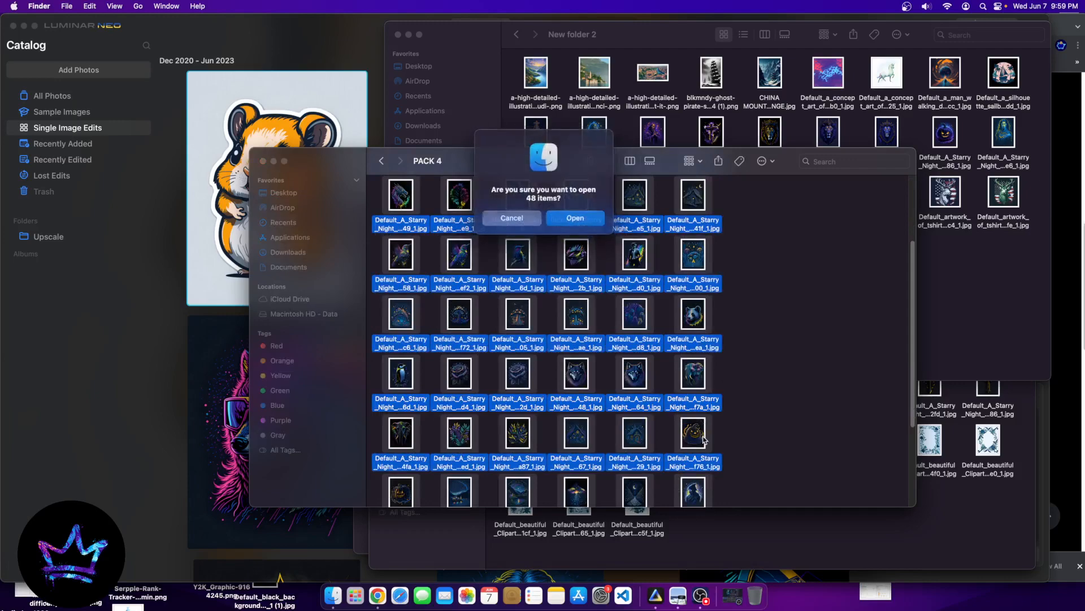
left_click(608, 222)
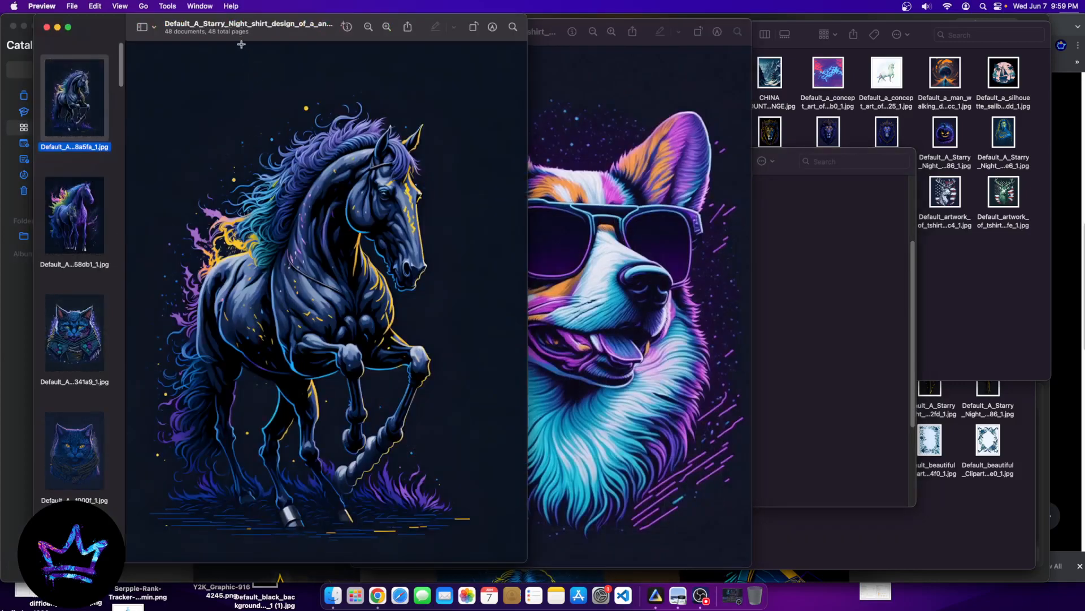
- View the horse designs from PACK 4 in Preview, close the preview and return to the PACK 4 folder
left_click_drag(241, 44, 419, 45)
left_click(252, 191)
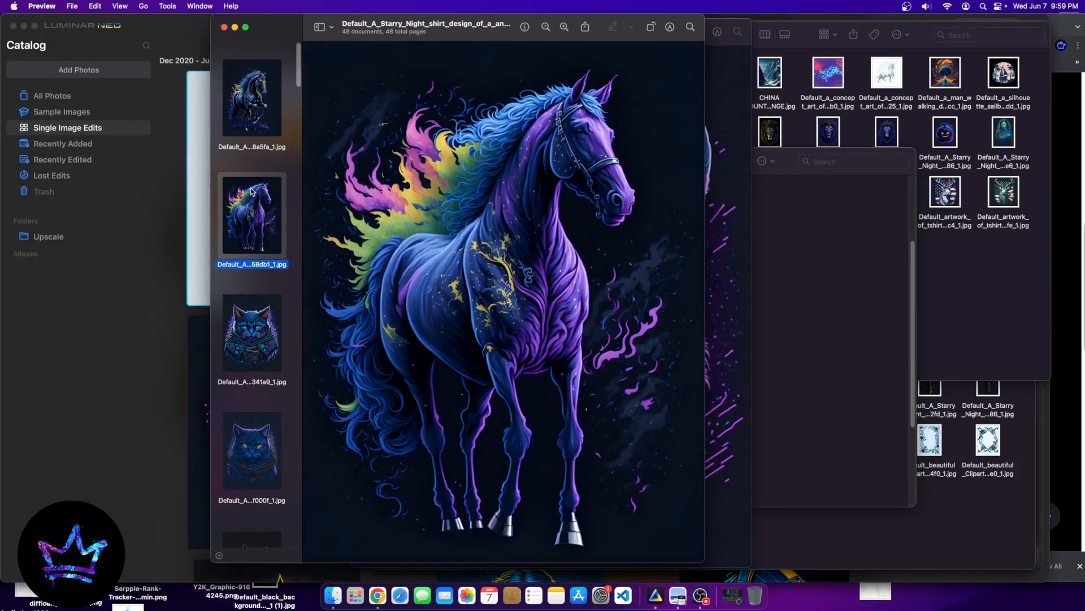
left_click(237, 86)
left_click(241, 229)
left_click(225, 28)
left_click(831, 282)
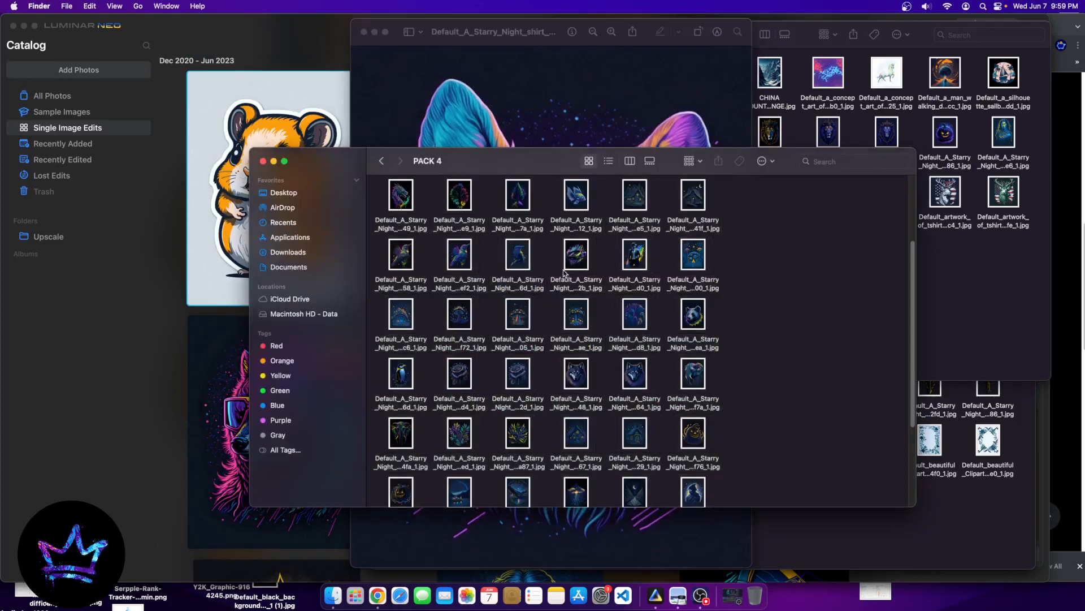
- Add the blue and purple horse with the flame-colored mane from PACK 4 to Luminar Neo and return to the catalog
scroll(578, 424, "down", 5)
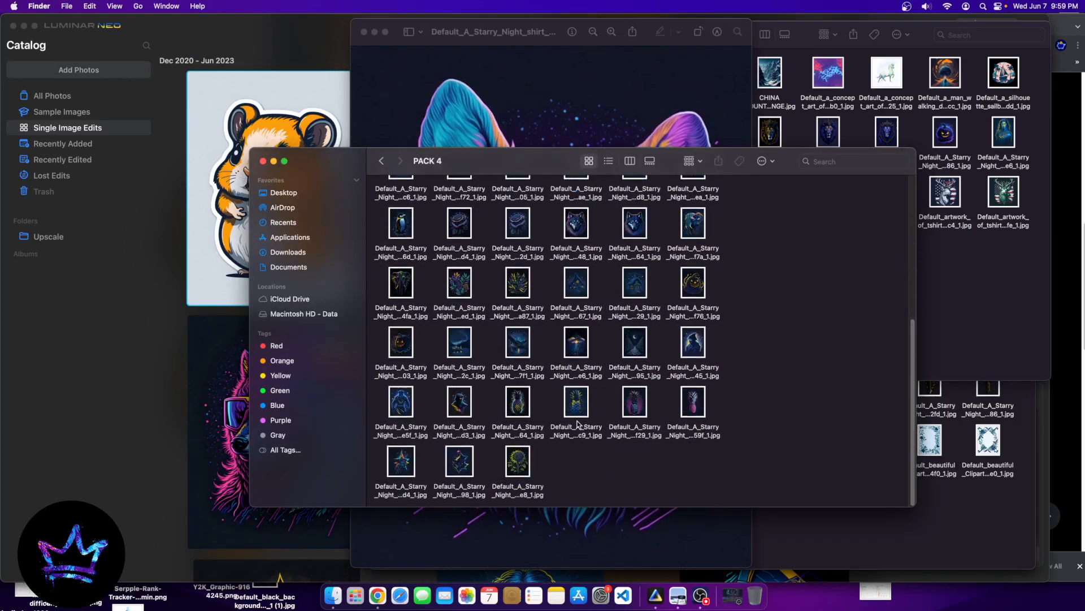
scroll(578, 423, "up", 8)
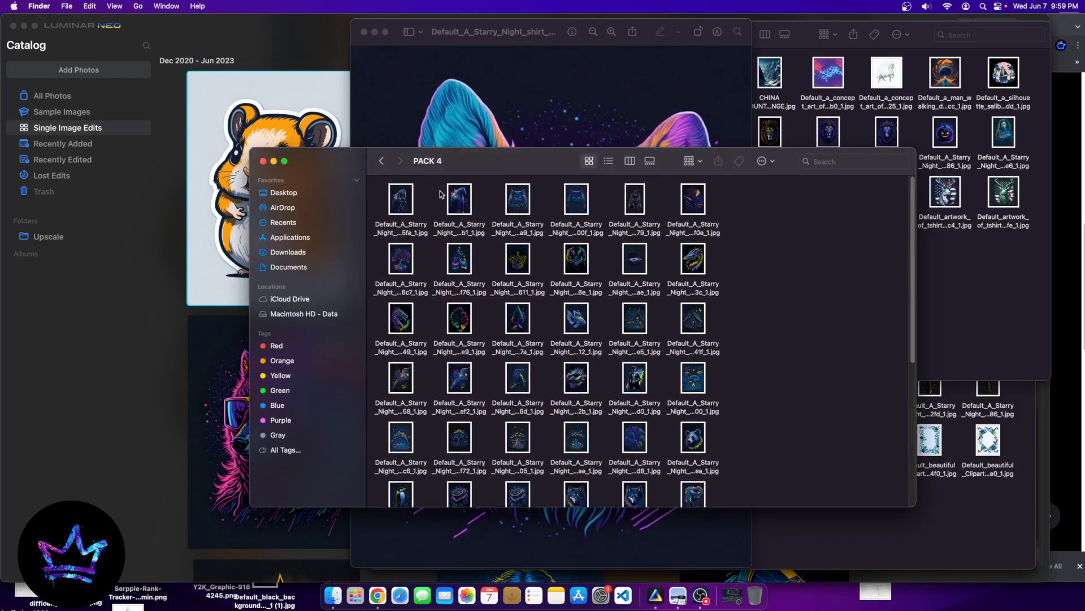
left_click_drag(459, 199, 177, 142)
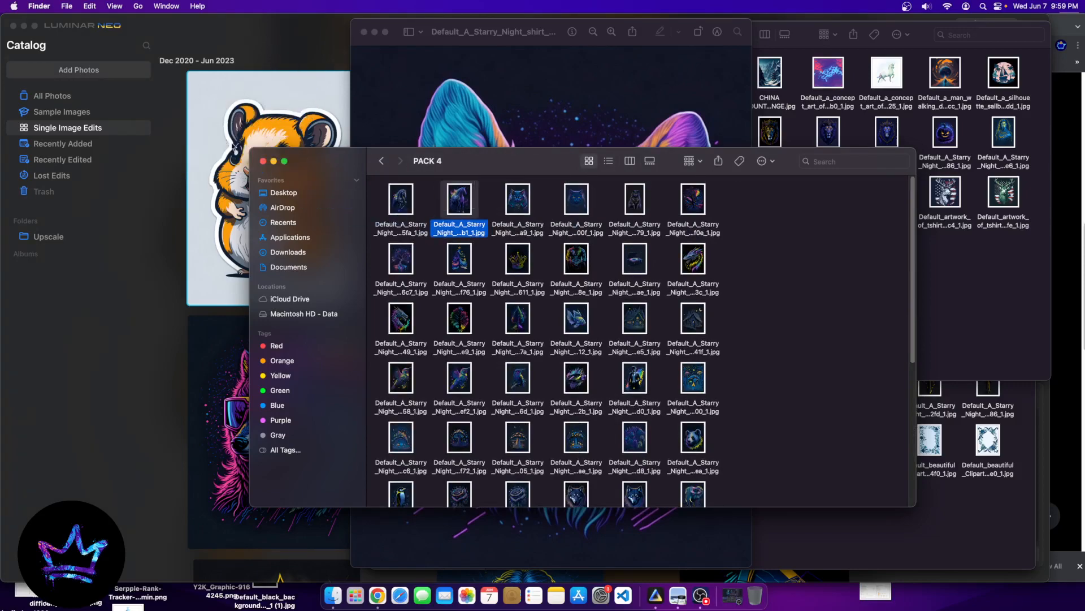
left_click_drag(693, 199, 260, 97)
left_click(490, 26)
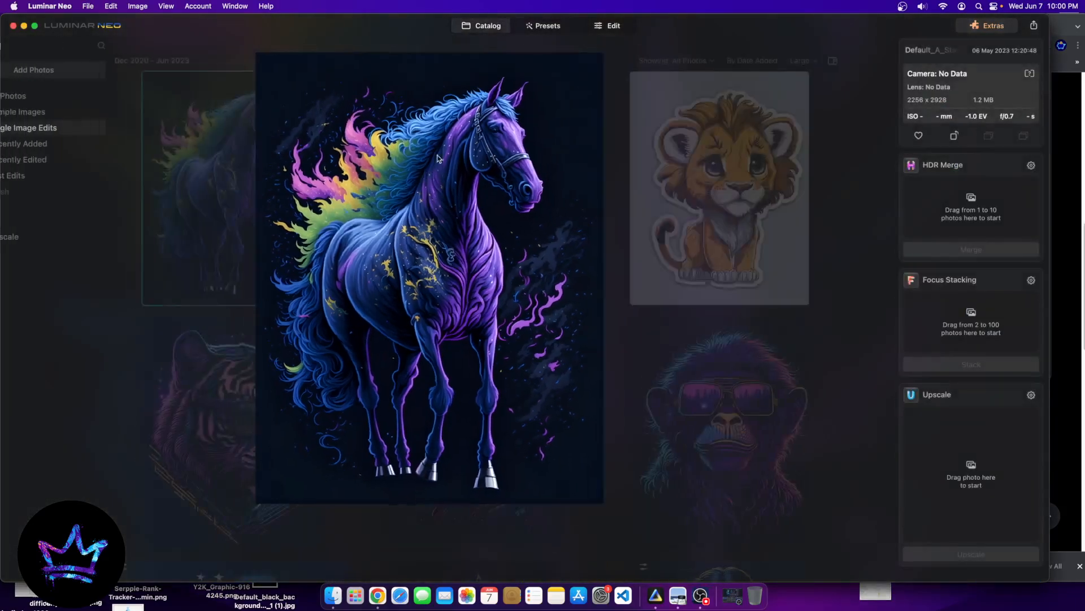
- Add the colorful tree design from PACK 4 to Luminar Neo and return to the catalog
left_click(332, 595)
left_click_drag(712, 207, 347, 110)
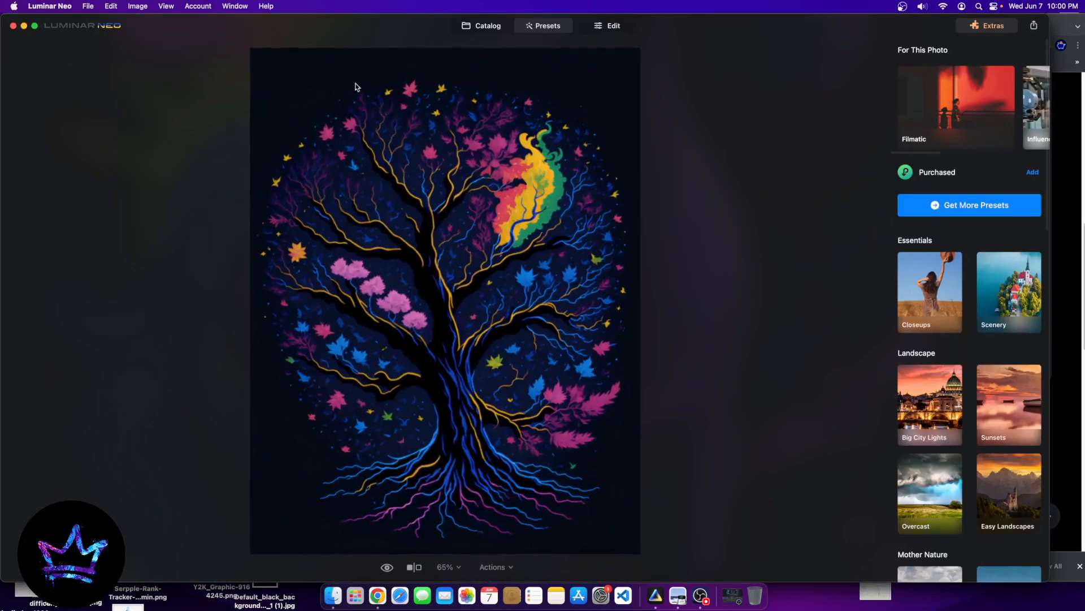
left_click(483, 27)
- Browse the catalog and open the animal design with rainbow streaks and sunglasses for editing
scroll(463, 345, "down", 3)
scroll(463, 345, "down", 3)
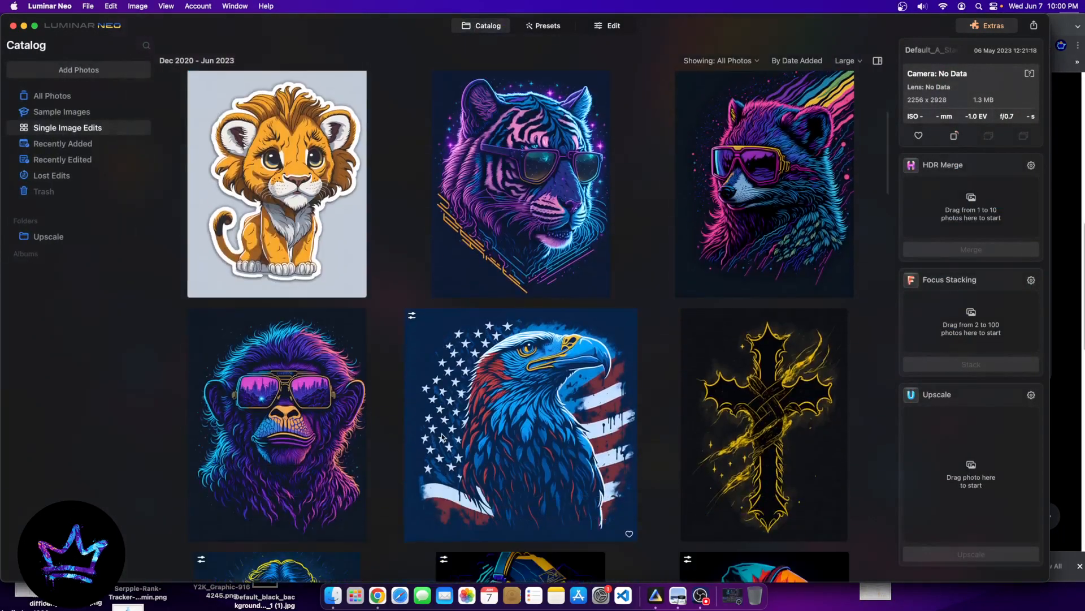
scroll(442, 437, "up", 2)
scroll(459, 433, "down", 2)
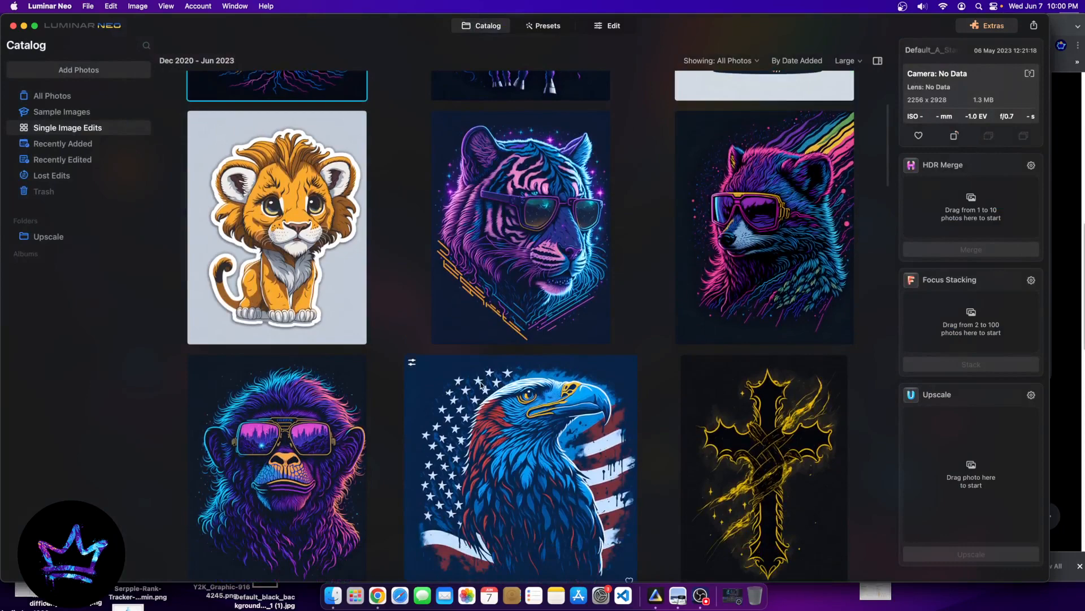
double_click(699, 211)
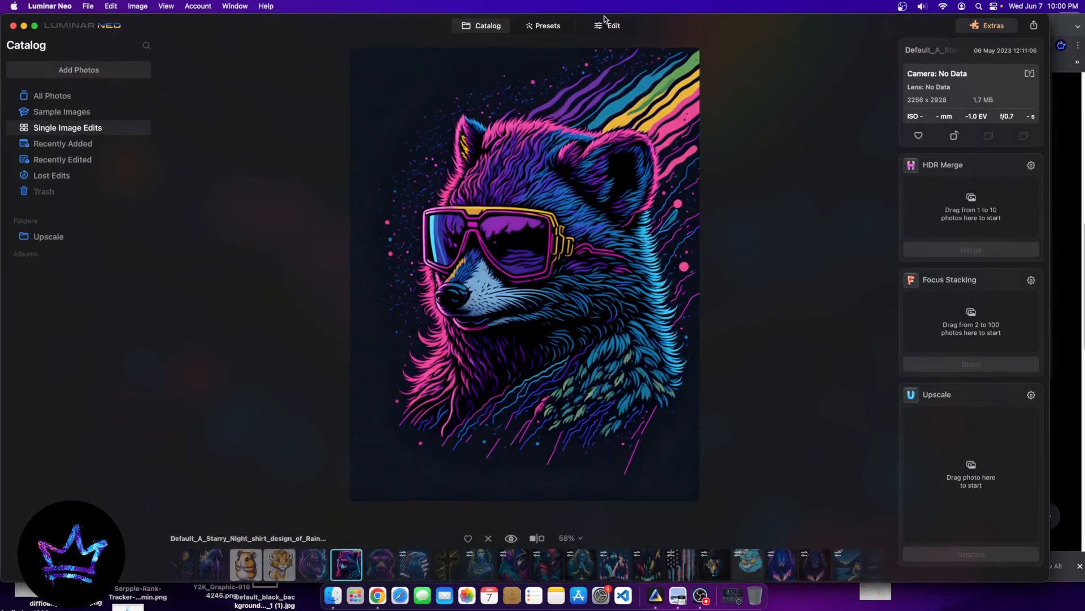
left_click(611, 27)
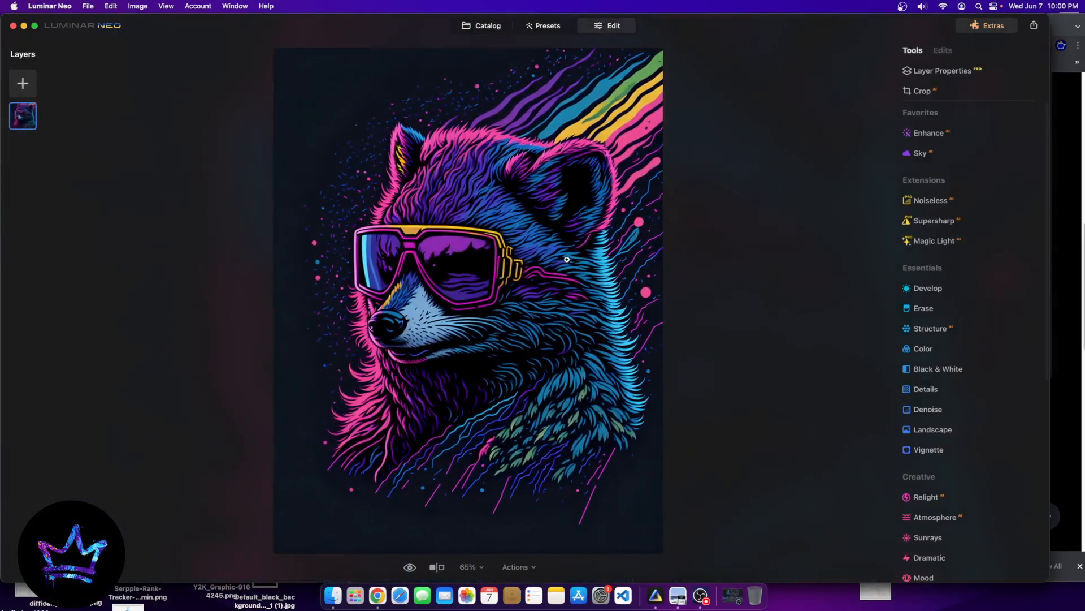
- Reposition and widen the Luminar Neo window to span the screen, and look over the image and editing tools
left_click_drag(801, 33, 847, 30)
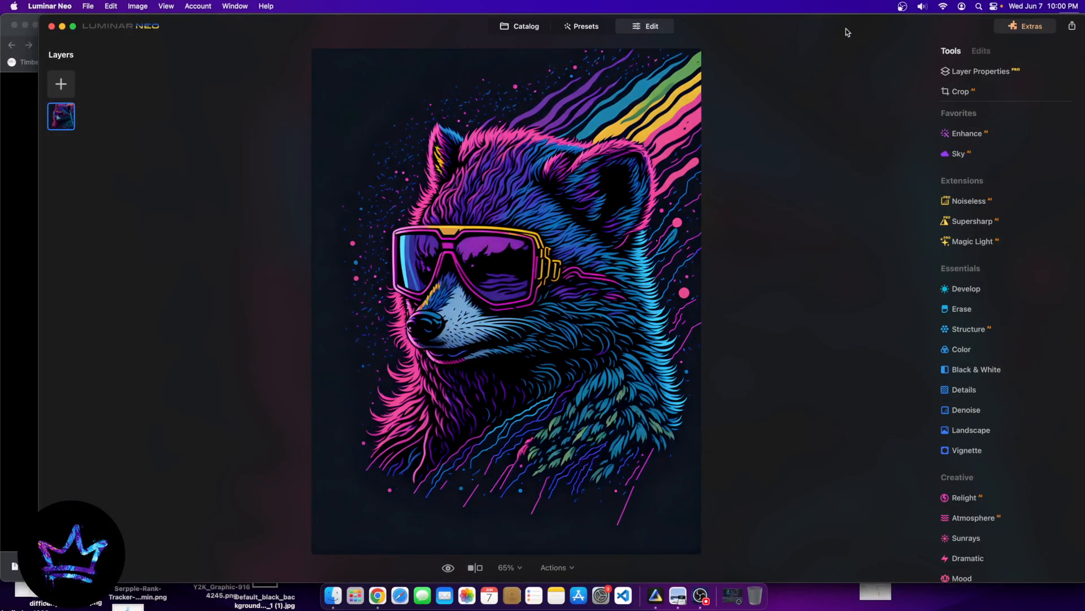
left_click_drag(37, 327, 2, 321)
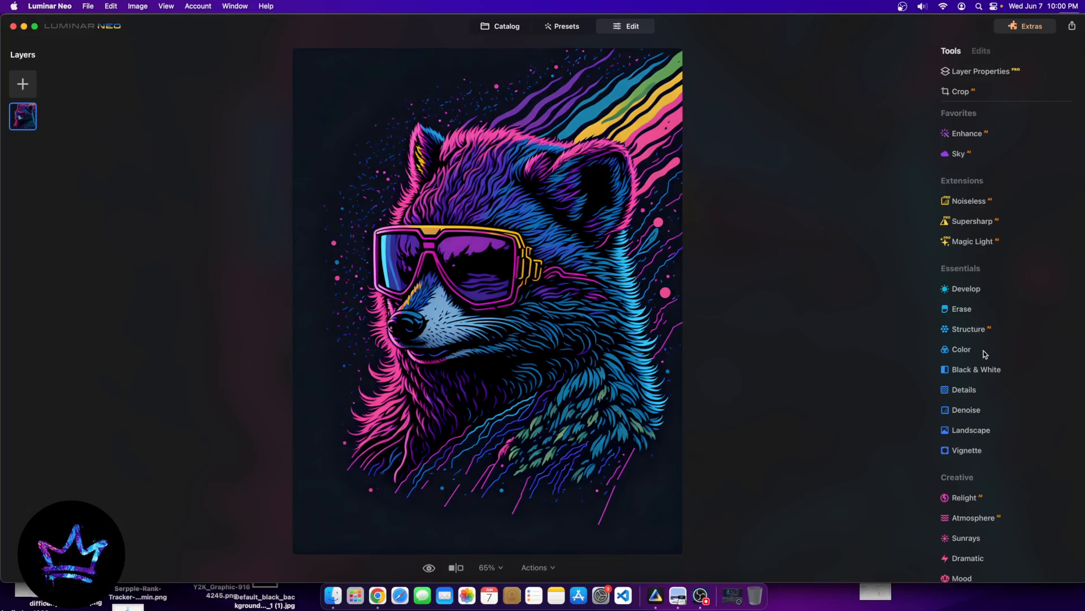
scroll(603, 169, "down", 5)
scroll(505, 279, "up", 4)
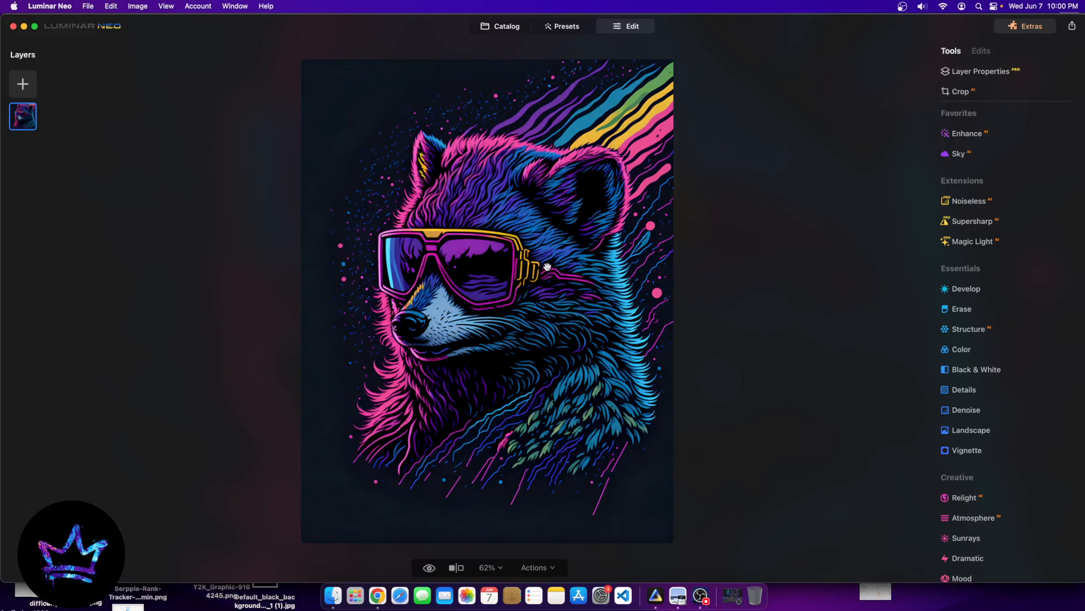
- Erase the stray pink line below the lower-right edge of the animal artwork with the Erase tool
left_click(961, 309)
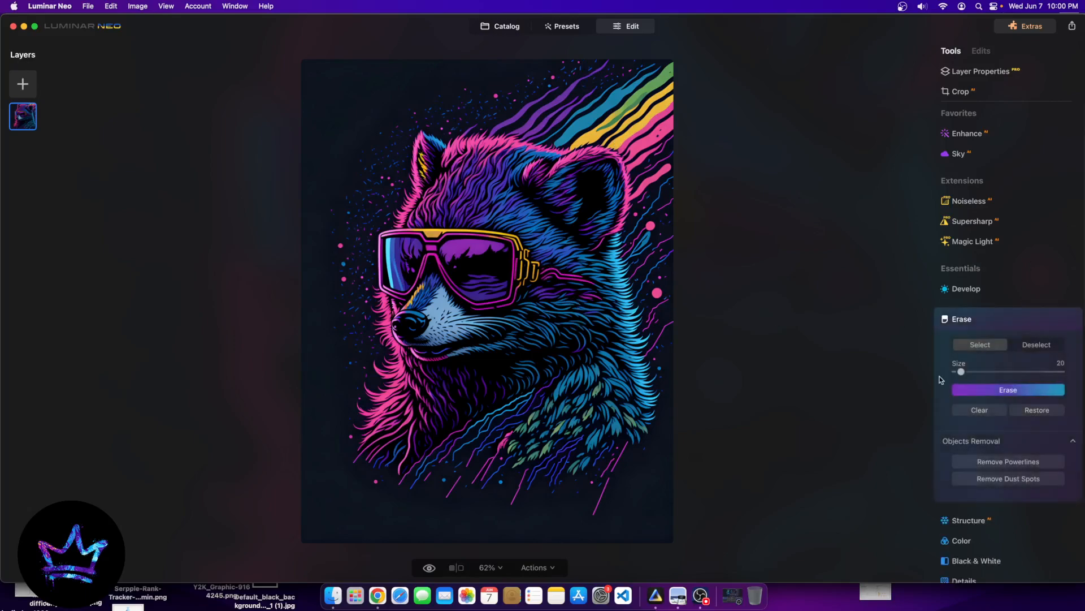
left_click(971, 390)
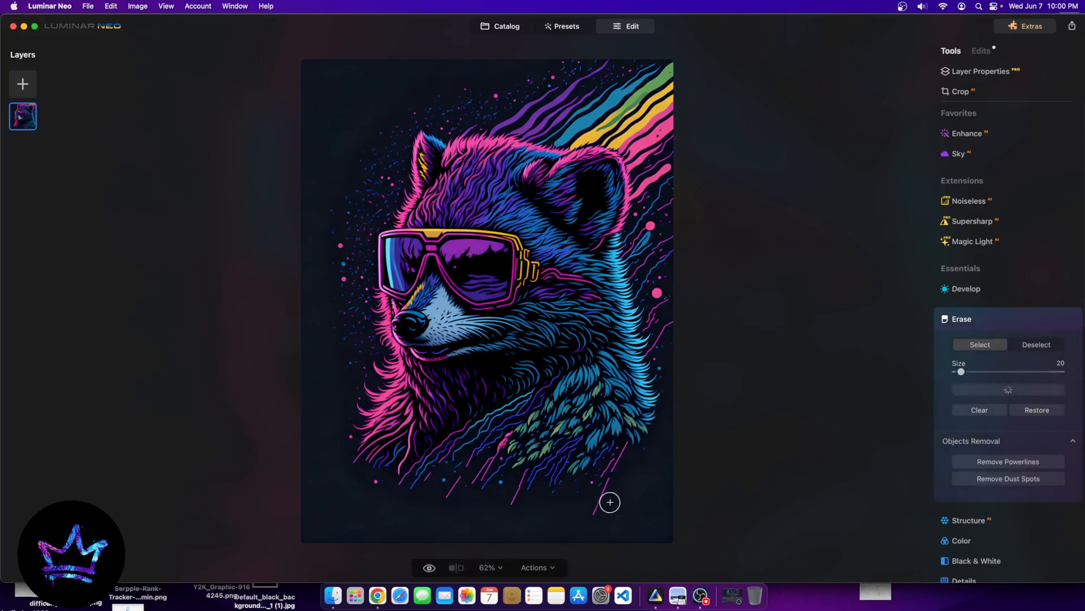
left_click_drag(594, 515, 608, 484)
left_click(995, 390)
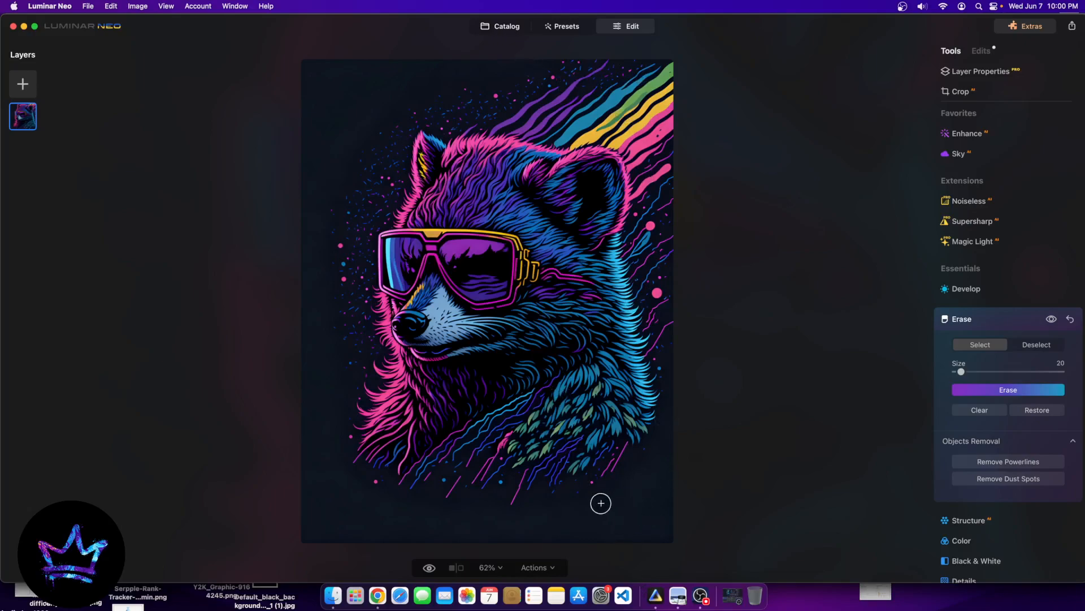
- Erase the small curved stroke inside the animal's mouth and return to a view of the whole image
scroll(458, 294, "up", 3)
scroll(340, 361, "up", 5)
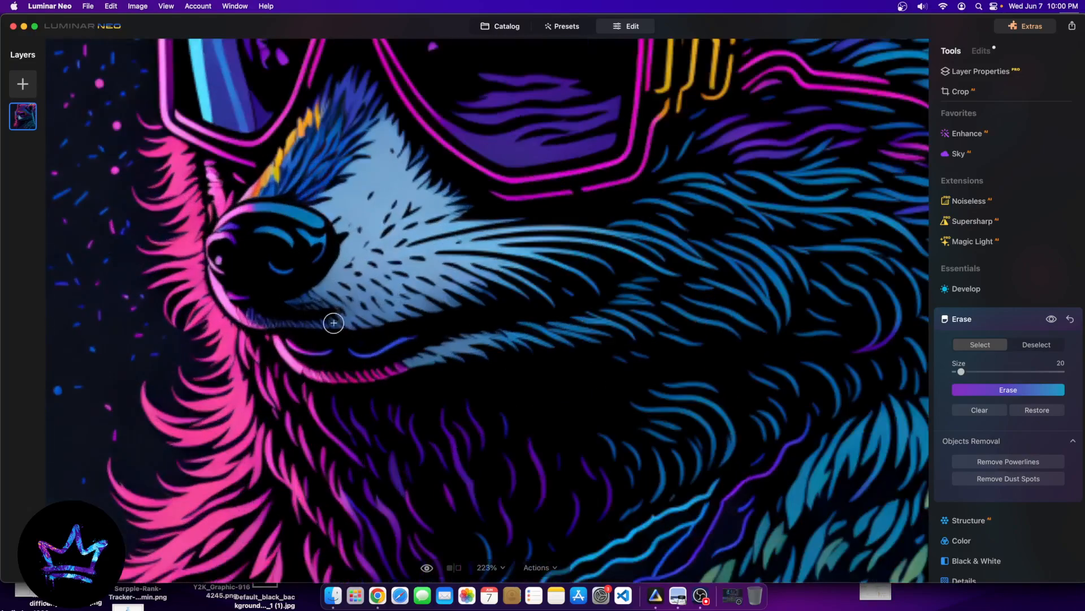
mouse_move(381, 369)
left_mouse_down()
mouse_move(416, 376)
mouse_move(489, 348)
mouse_move(436, 356)
left_mouse_up()
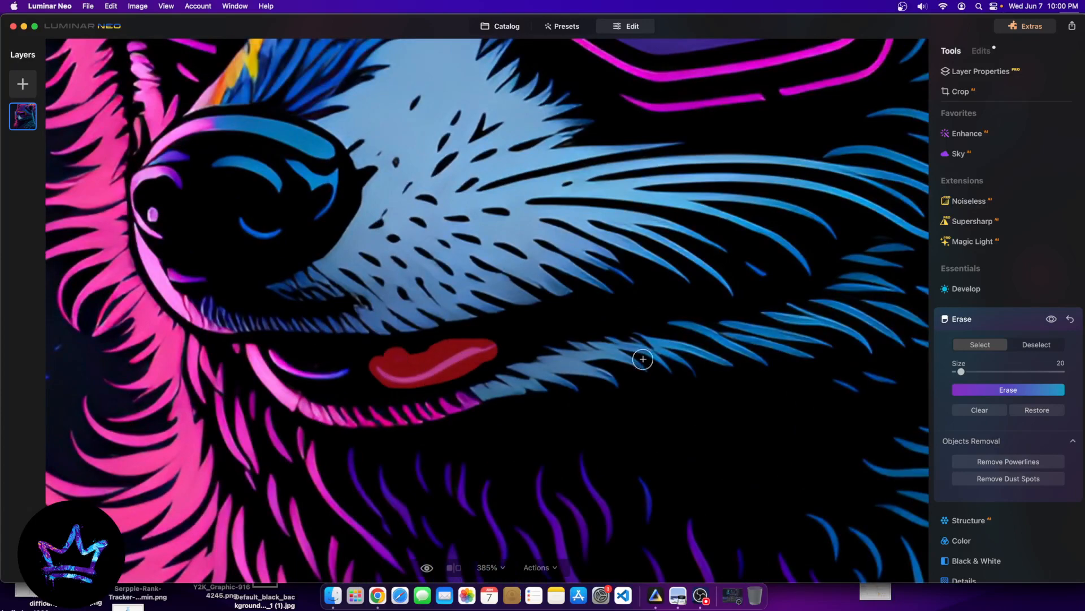
left_click(1004, 390)
scroll(443, 368, "down", 10)
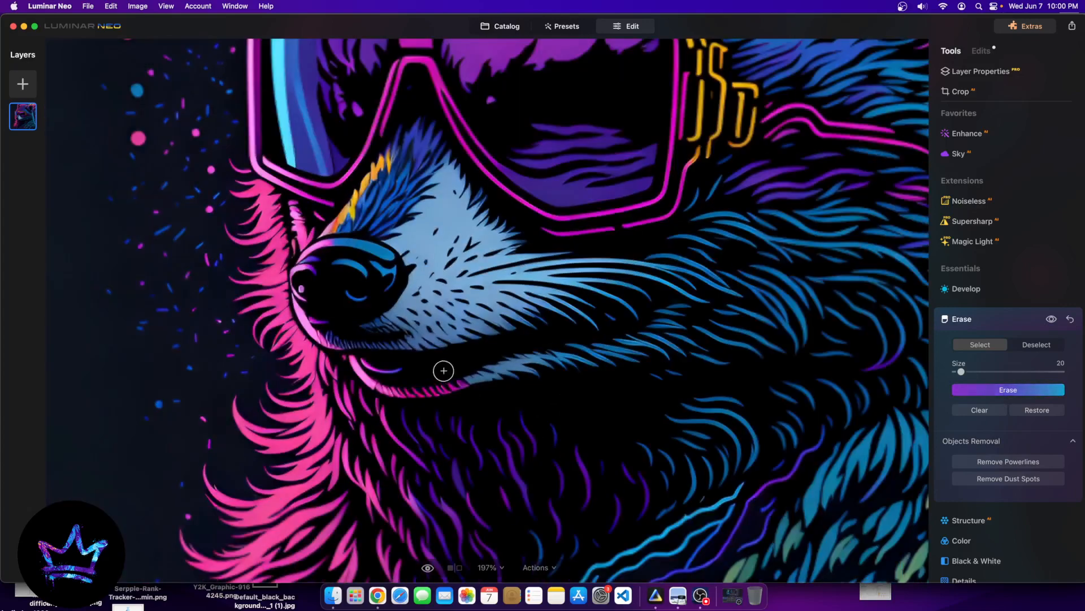
key("super+0")
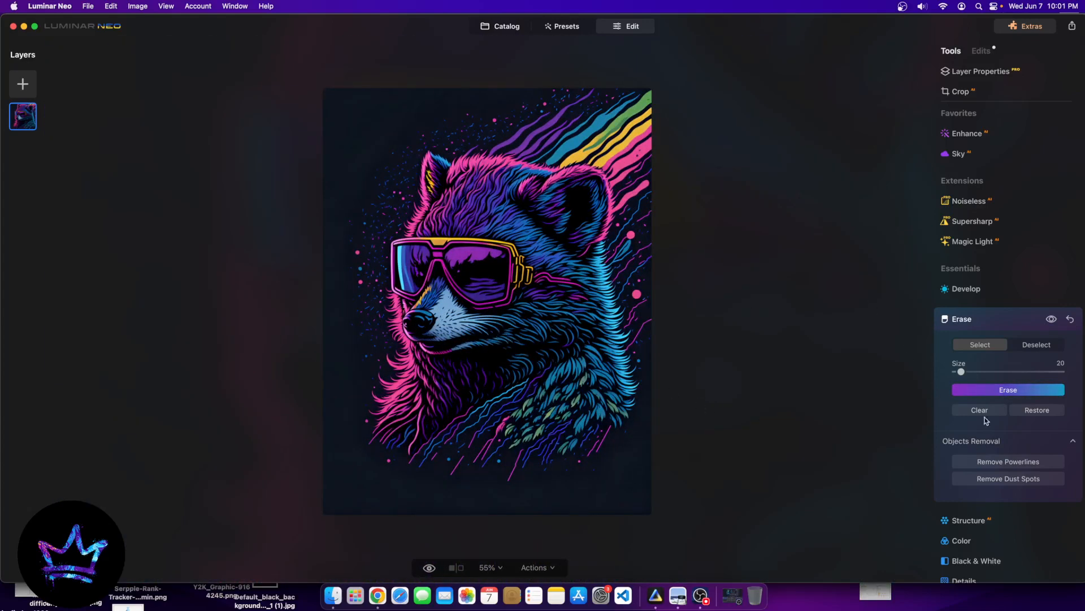
- Apply the Mystical effect to the design with its amount at 100 and inspect the result up close
scroll(827, 478, "down", 4)
scroll(995, 424, "down", 2)
scroll(486, 351, "up", 4)
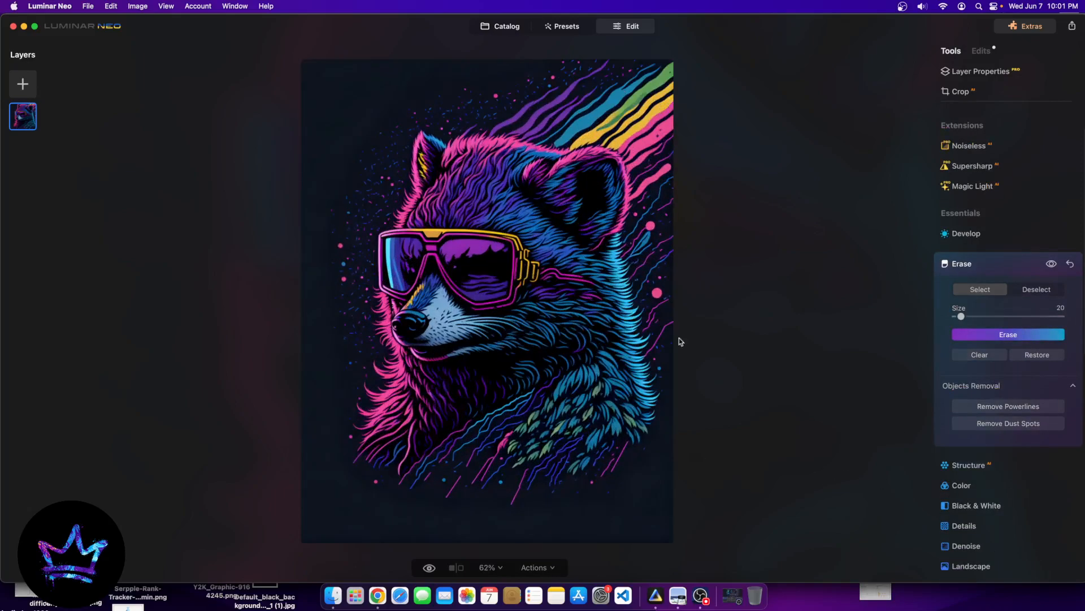
scroll(1006, 480, "down", 5)
scroll(998, 501, "down", 3)
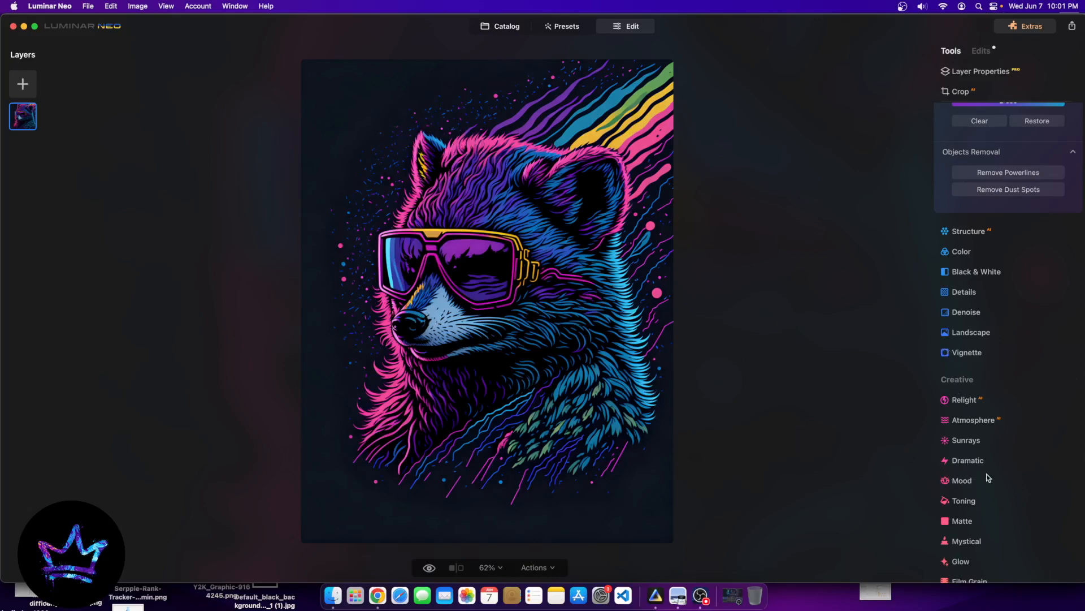
scroll(975, 487, "down", 3)
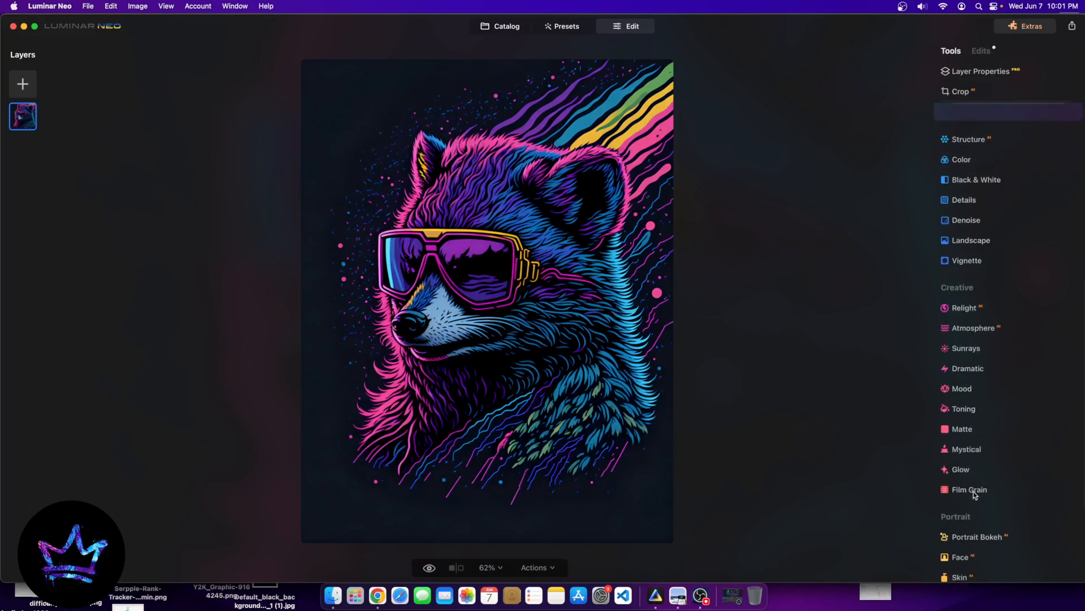
left_click(967, 450)
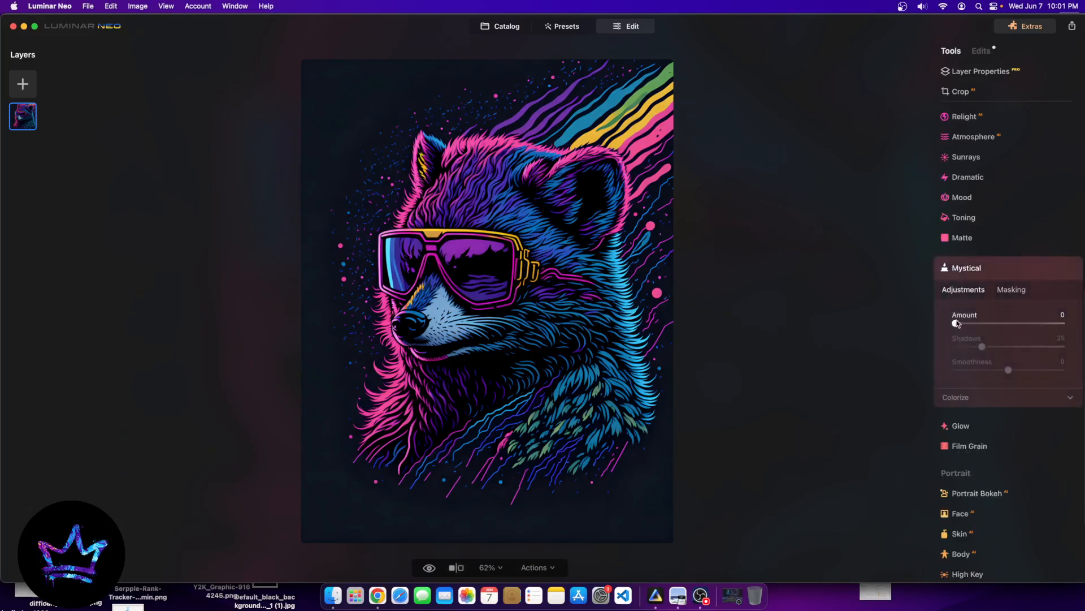
left_click_drag(956, 324, 1083, 323)
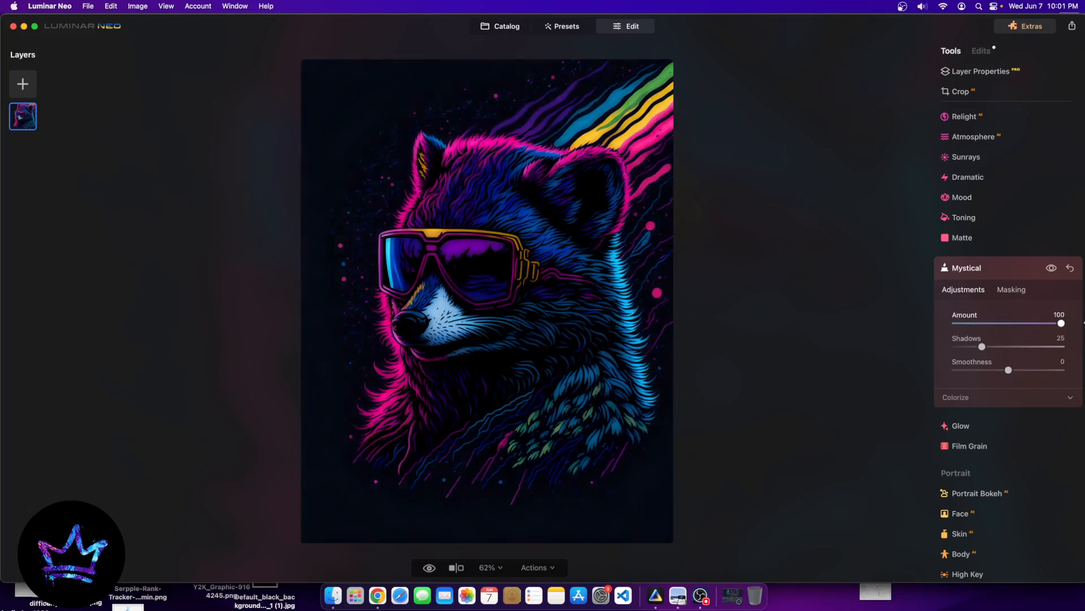
scroll(460, 255, "up", 3)
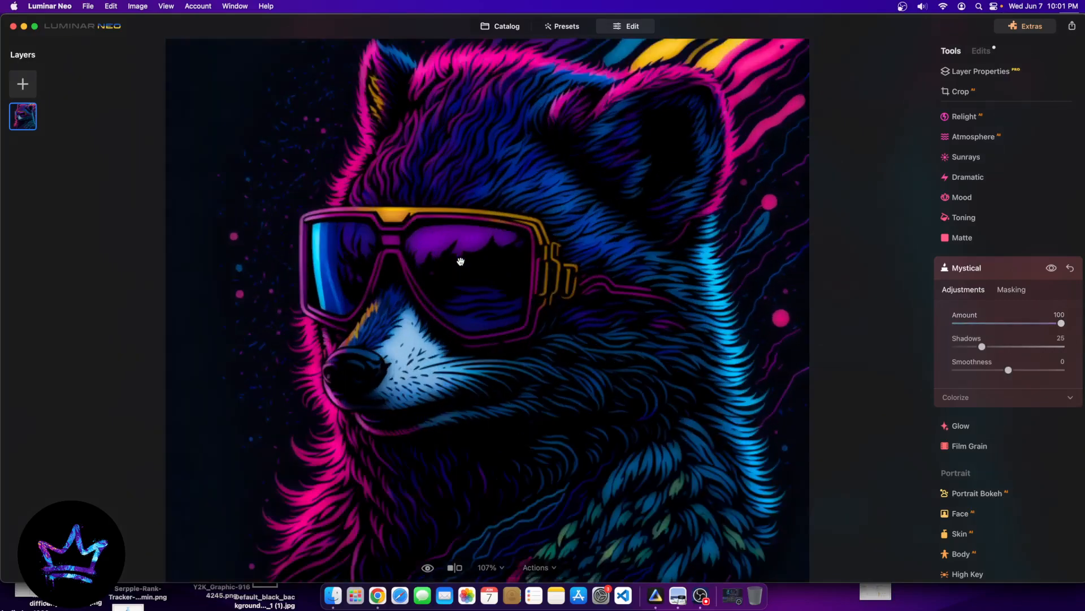
scroll(396, 277, "down", 2)
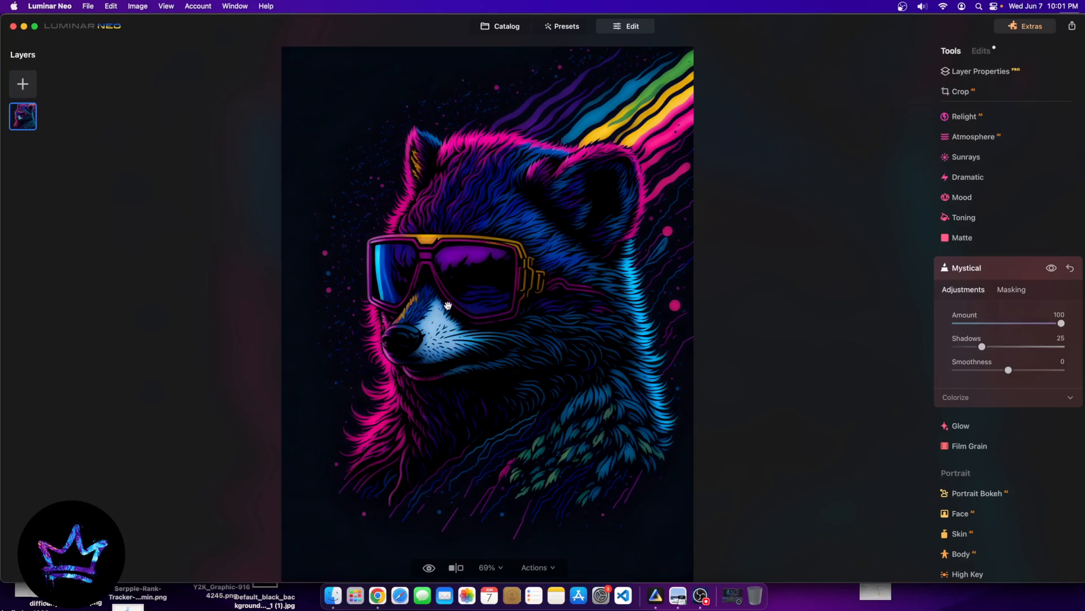
- Try the Glow effect at amount 16 with its type set to Glow
left_click(966, 428)
mouse_move(962, 364)
left_mouse_down()
mouse_move(987, 365)
mouse_move(947, 363)
mouse_move(1061, 362)
mouse_move(973, 362)
left_mouse_up()
left_click(1016, 335)
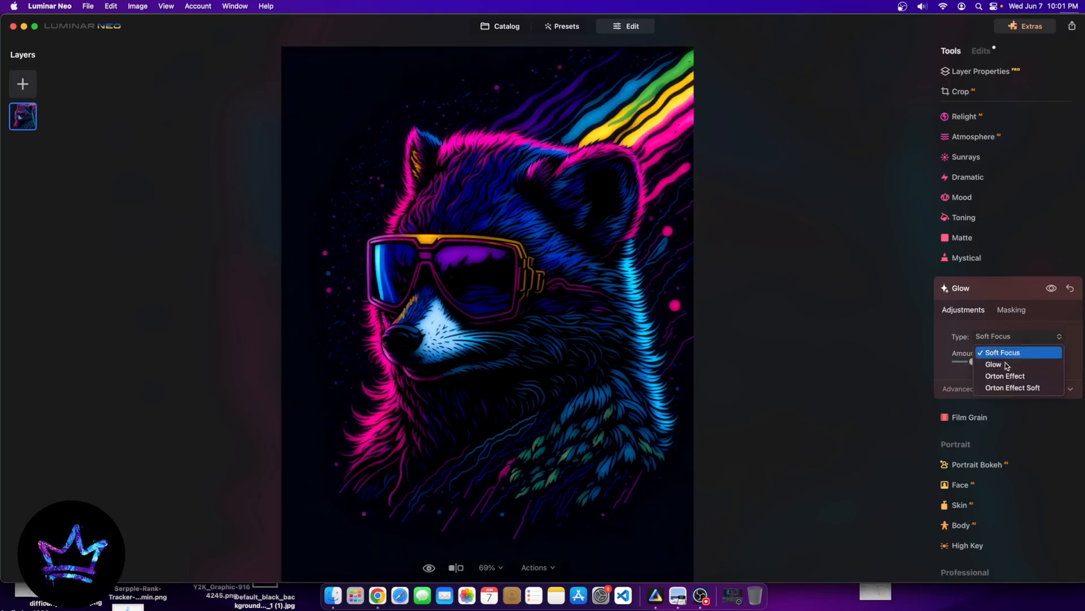
left_click(1004, 364)
left_click(1017, 337)
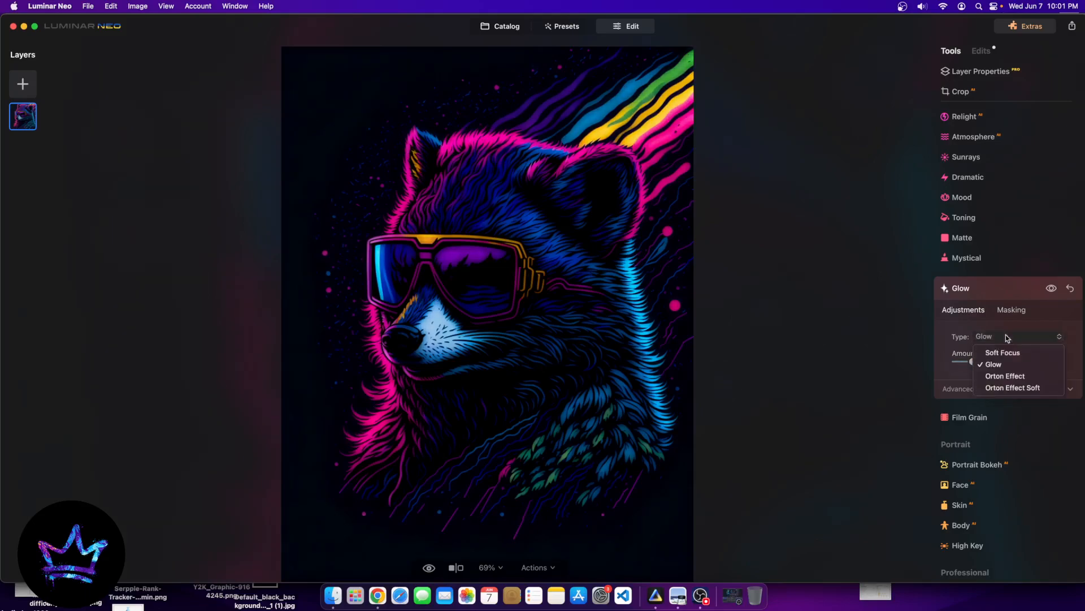
- Compare the edited design with the original, and reset the Glow amount to 0
left_click(429, 564)
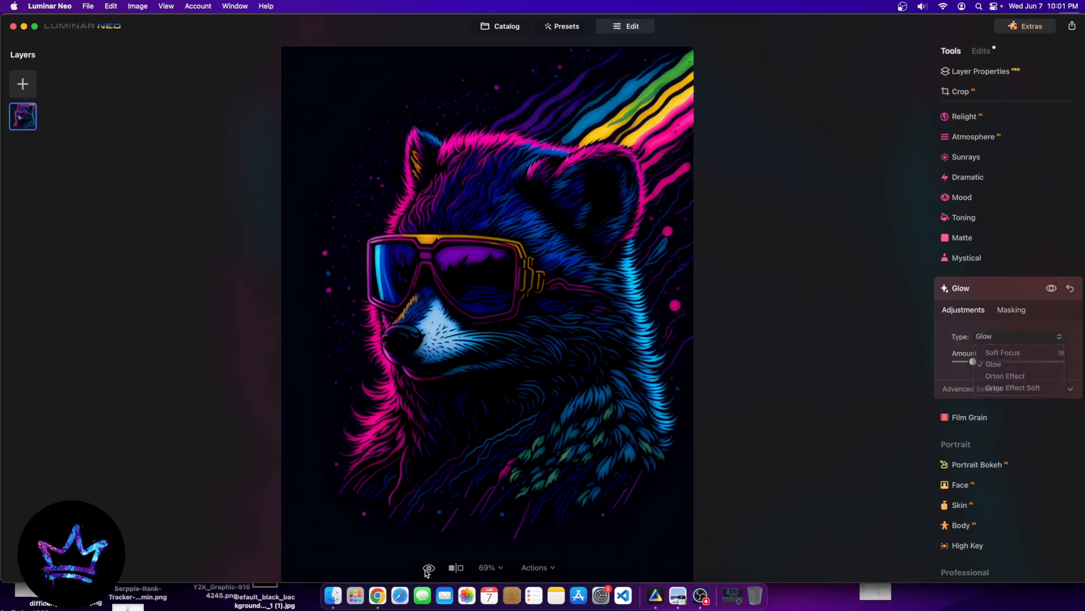
left_click(428, 567)
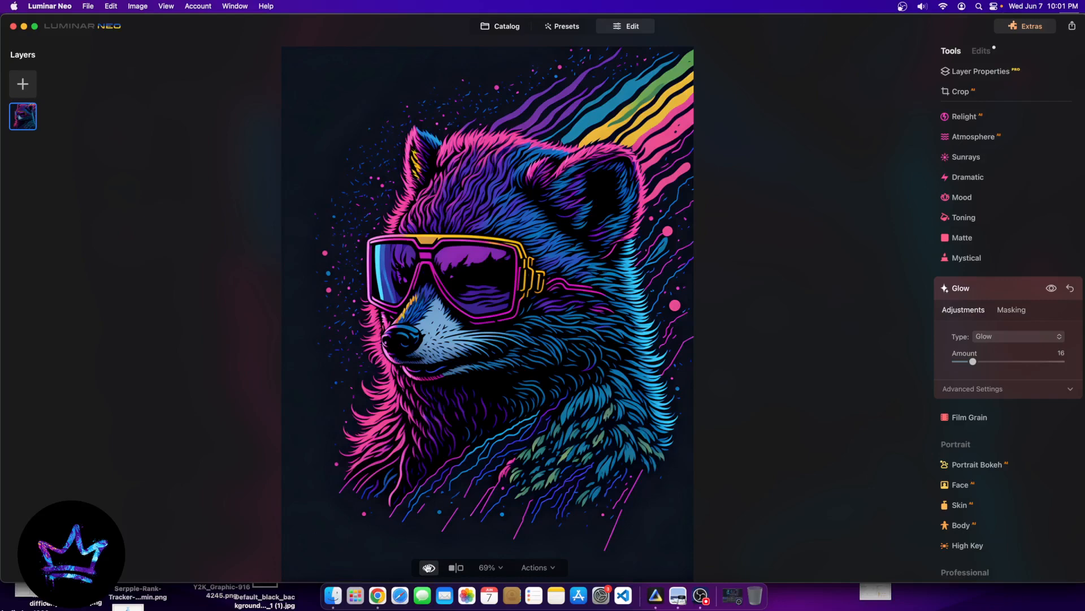
left_click(428, 567)
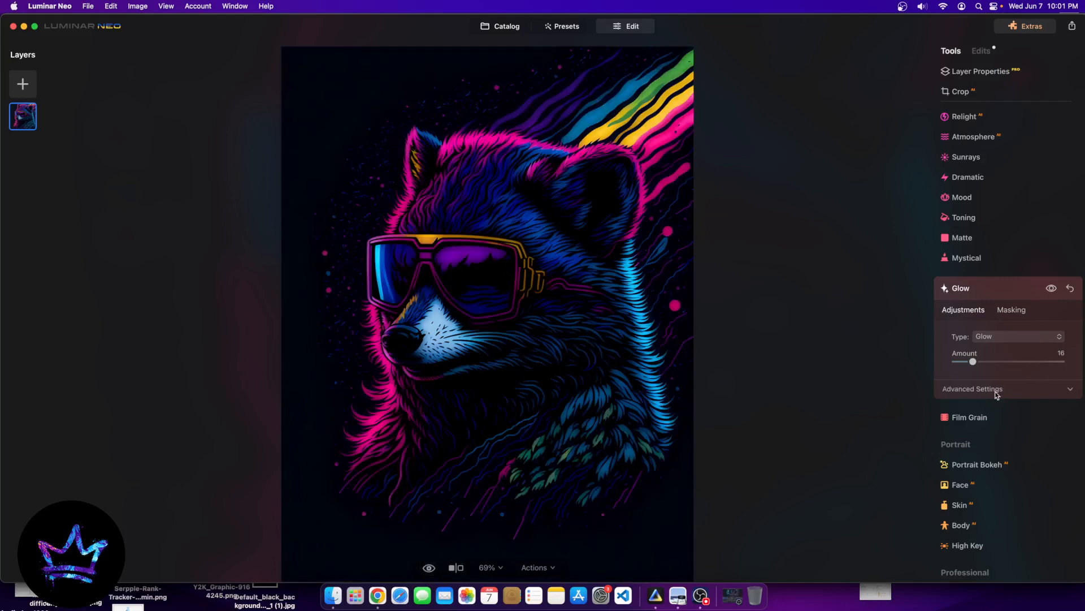
double_click(964, 358)
scroll(967, 352, "up", 1)
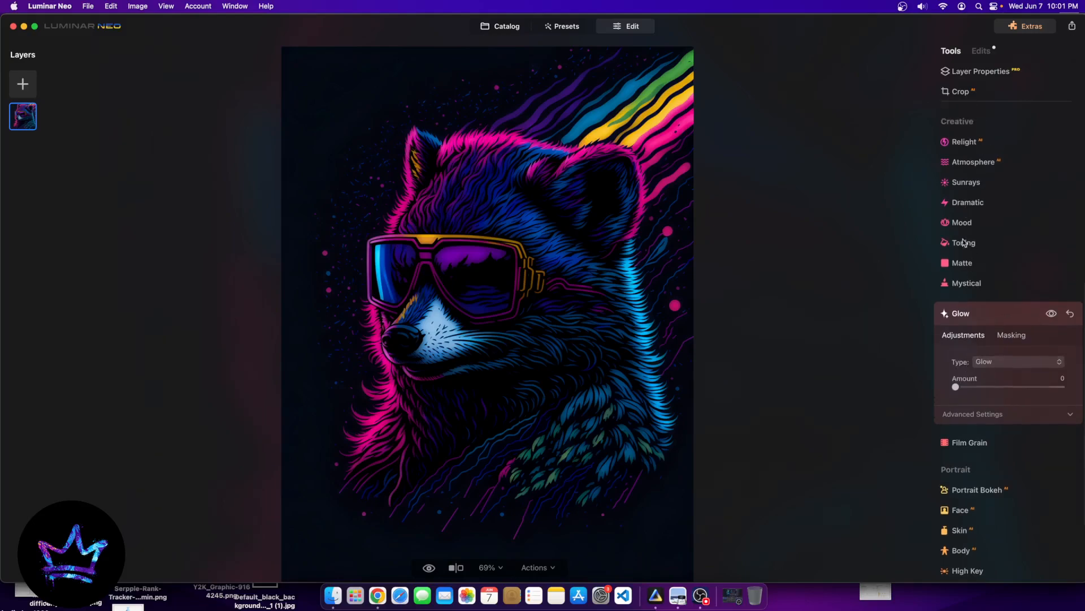
- Reopen the Mystical adjustment already applied to the design and set its smoothness to -82
left_click(966, 283)
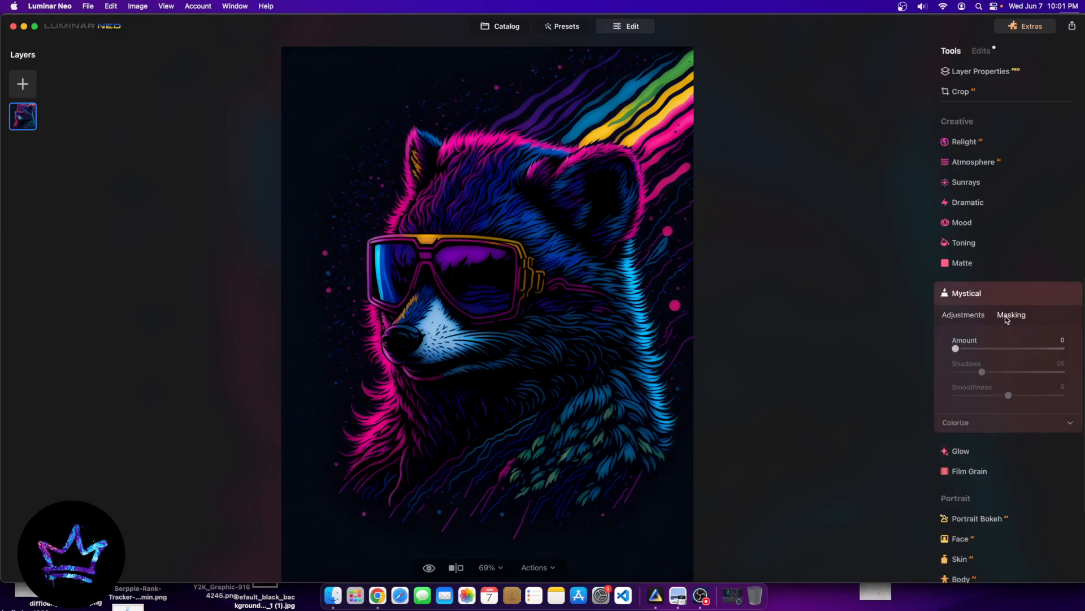
left_click(1006, 317)
left_click(982, 50)
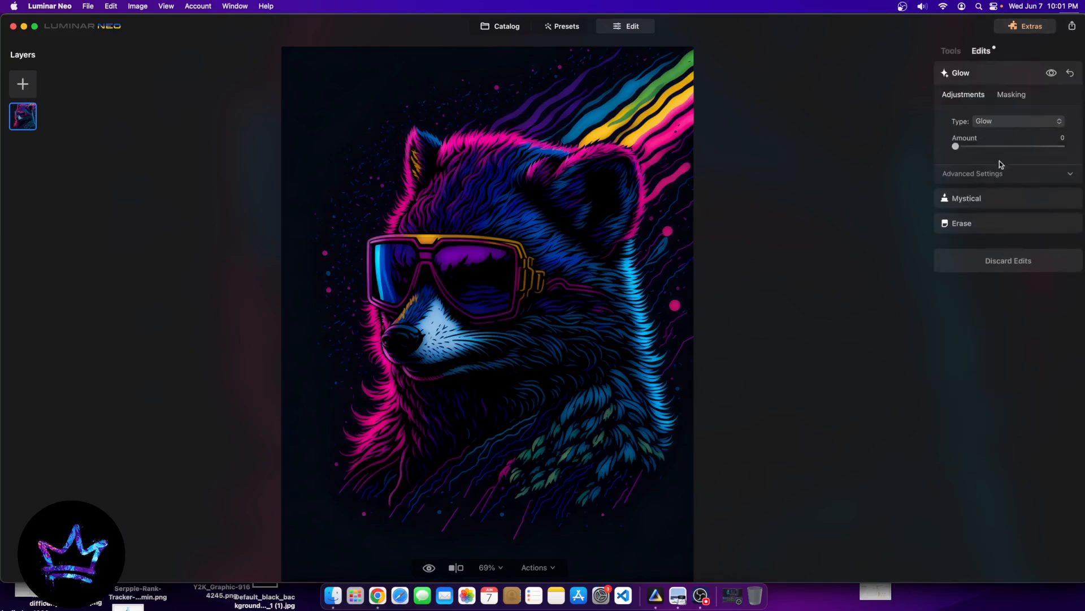
left_click(981, 201)
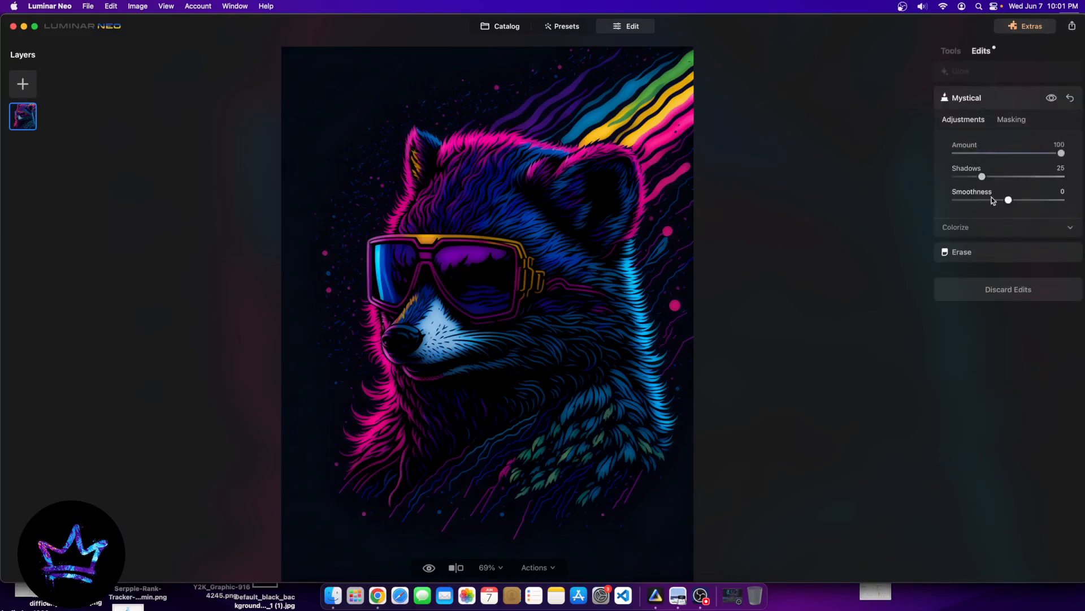
left_click_drag(1007, 201, 965, 199)
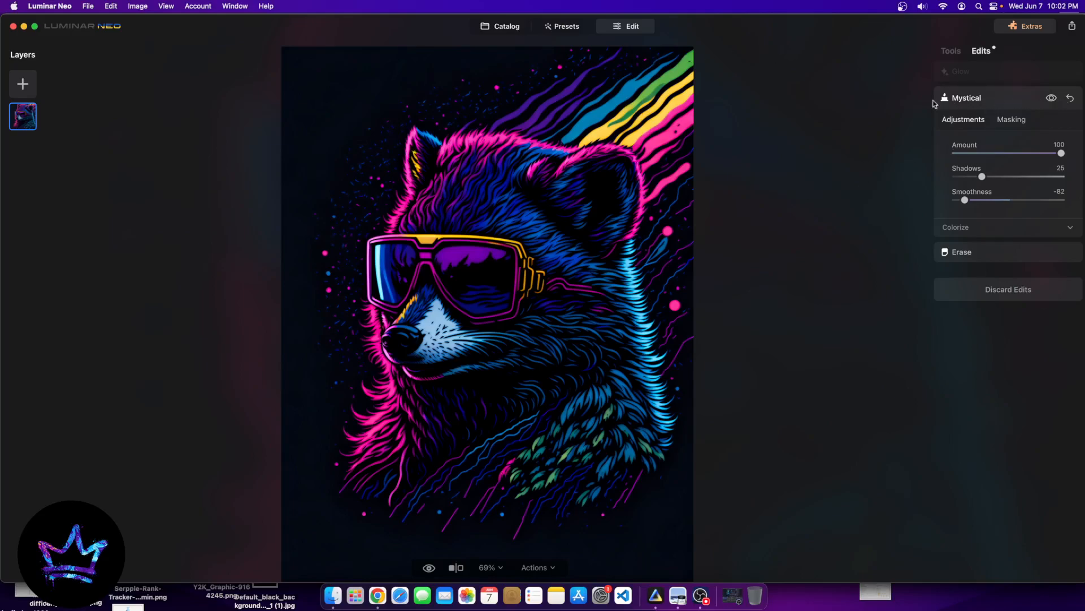
- Compare the edited design with the original several times, both as a whole and close up on the face
left_click(428, 568)
left_click(428, 568)
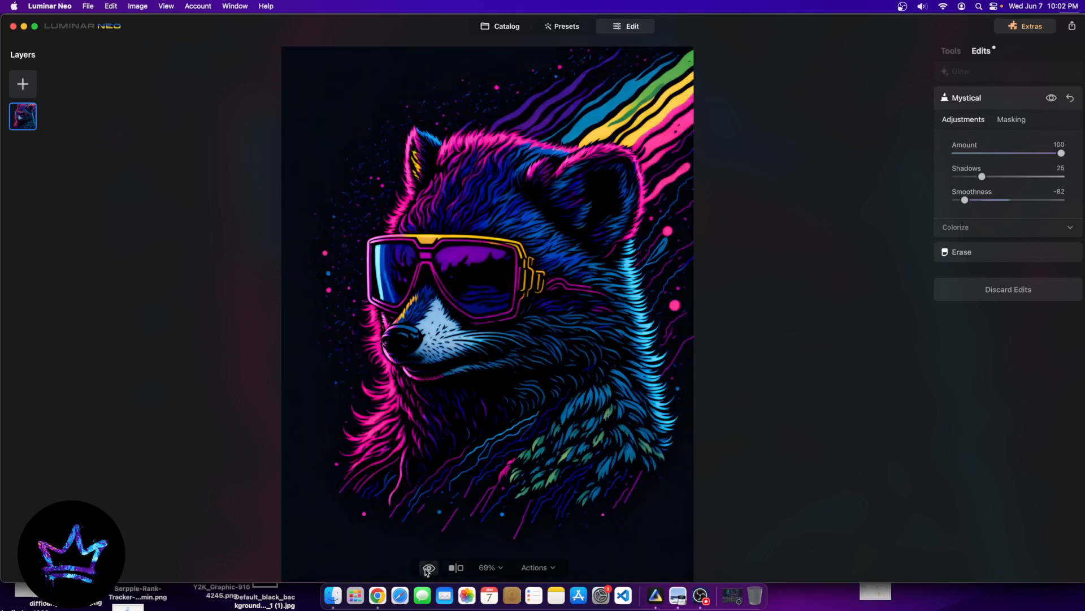
left_click(428, 568)
left_click(428, 570)
scroll(575, 473, "up", 5)
scroll(567, 474, "down", 8)
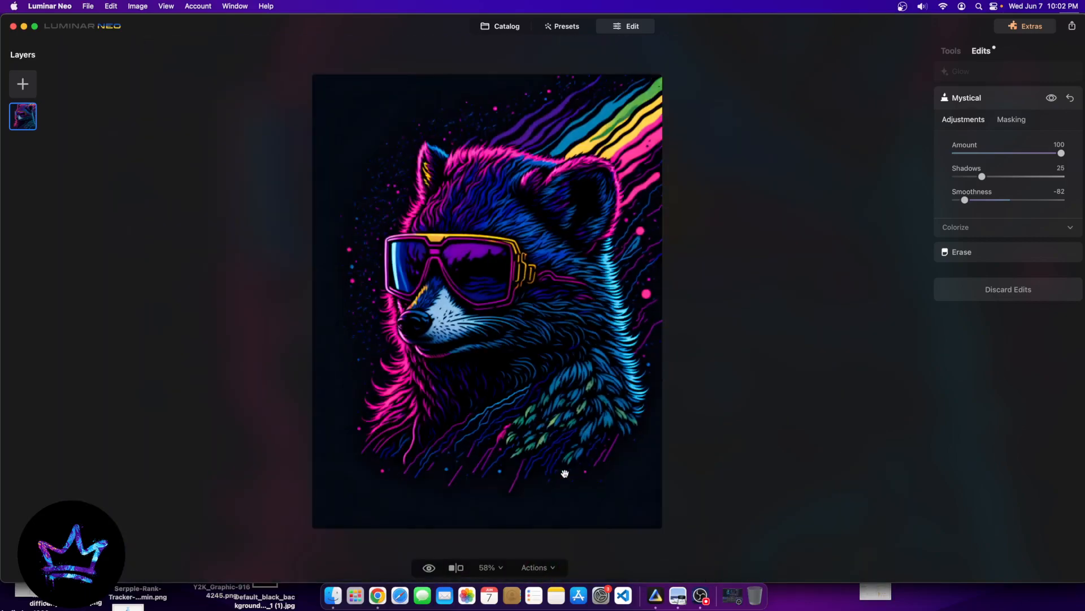
scroll(564, 474, "down", 3)
scroll(559, 430, "up", 4)
scroll(499, 327, "up", 5)
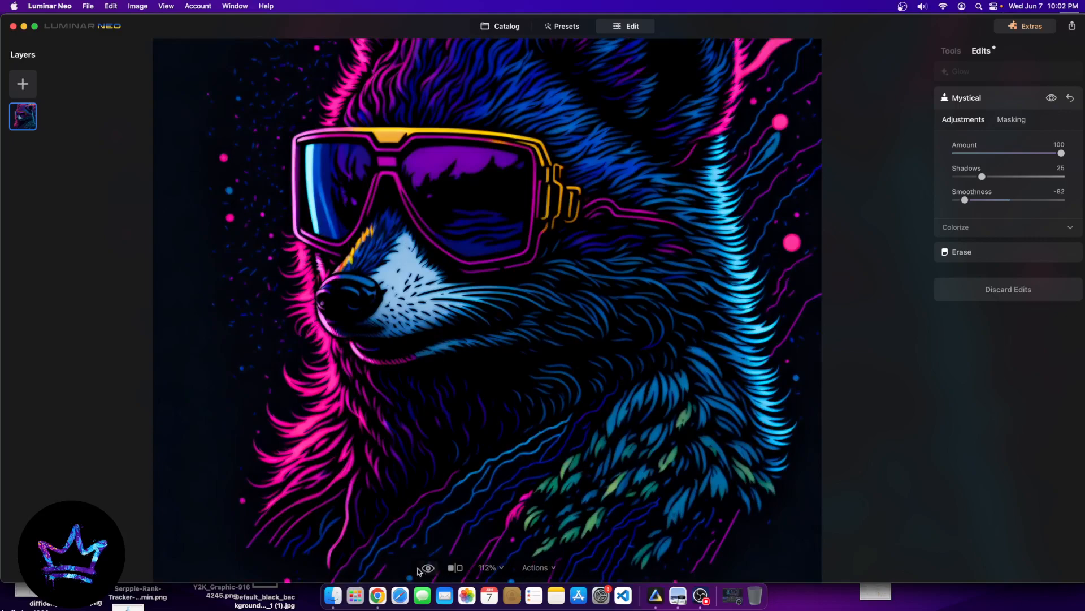
left_click(427, 568)
left_click(428, 568)
left_click(428, 568)
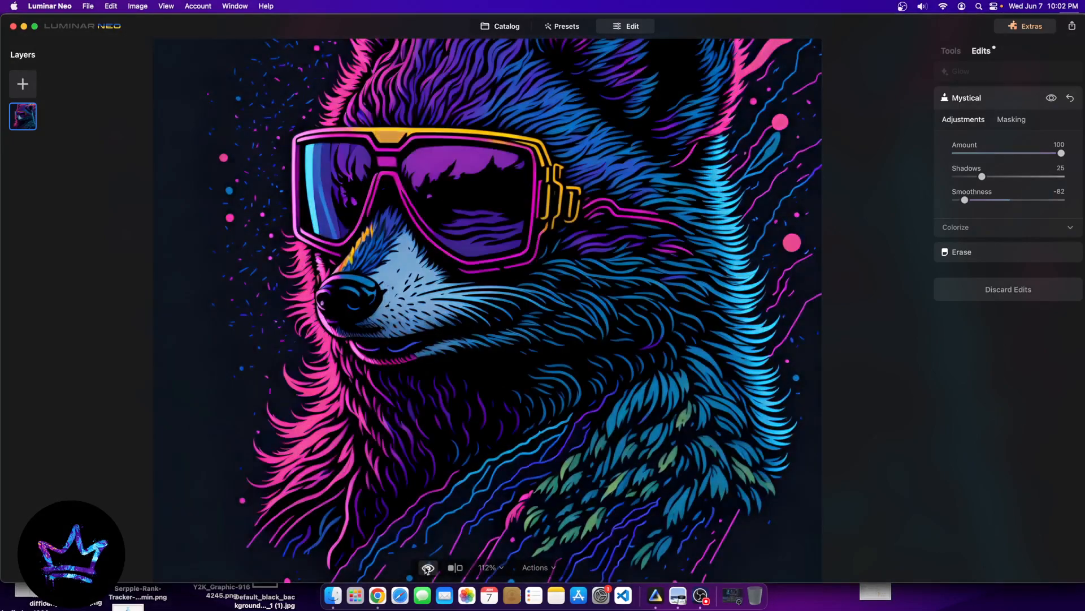
scroll(433, 520, "down", 5)
scroll(447, 522, "up", 3)
scroll(450, 519, "down", 3)
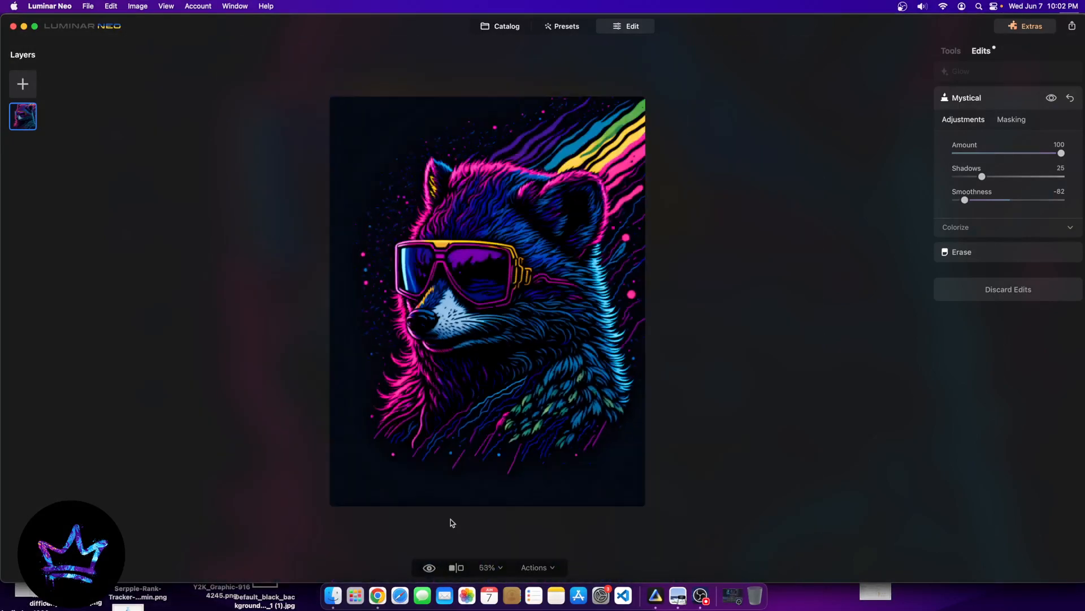
- Return to the catalog and open the eagle with the American flag design for editing
left_click(500, 27)
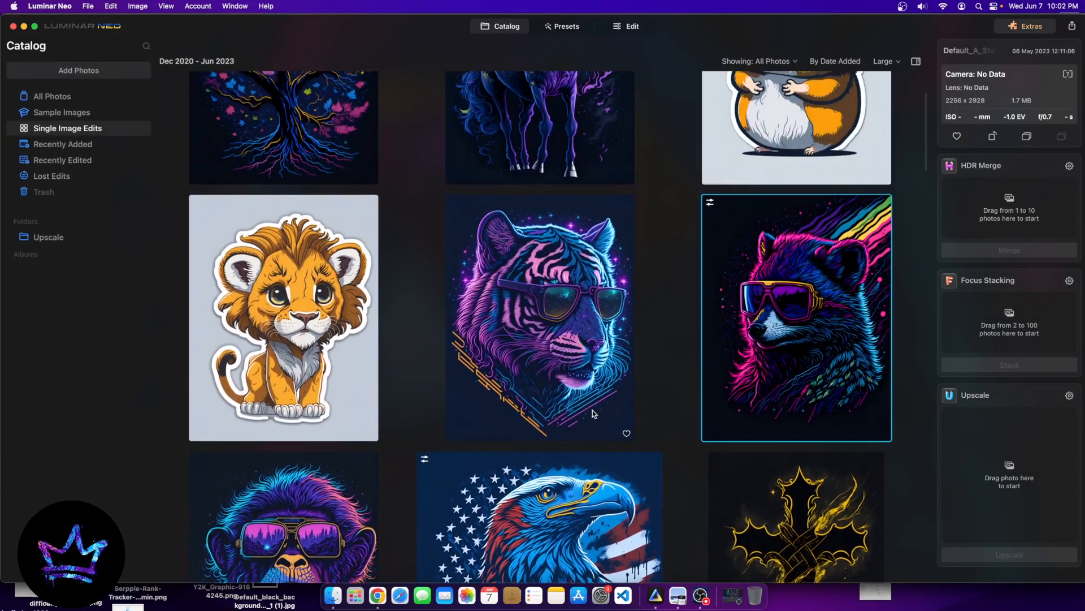
scroll(595, 363, "down", 1)
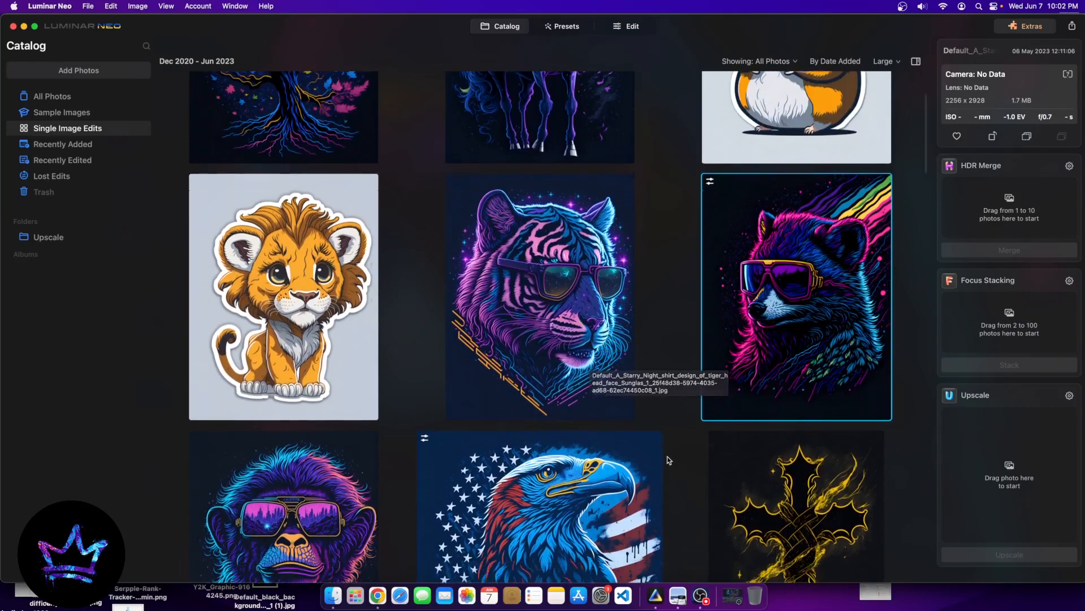
scroll(509, 393, "down", 2)
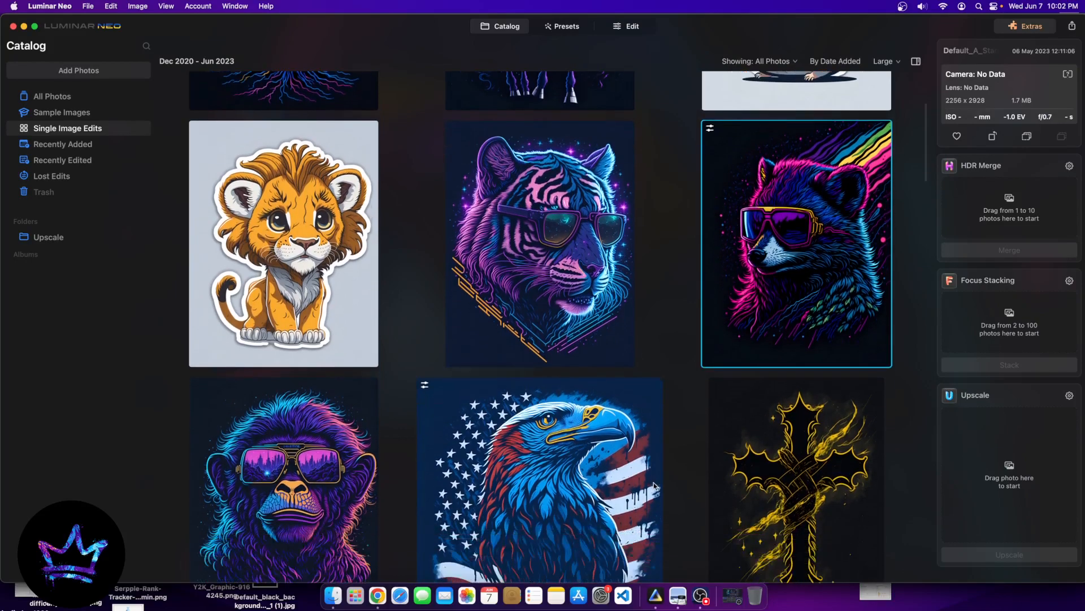
left_click(605, 417)
double_click(527, 431)
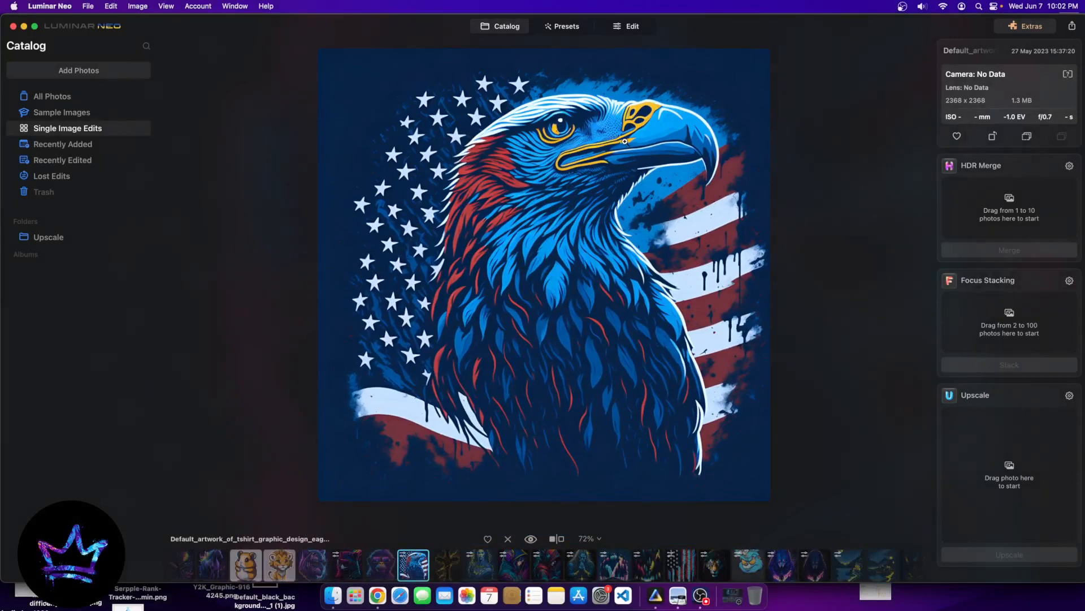
left_click(626, 26)
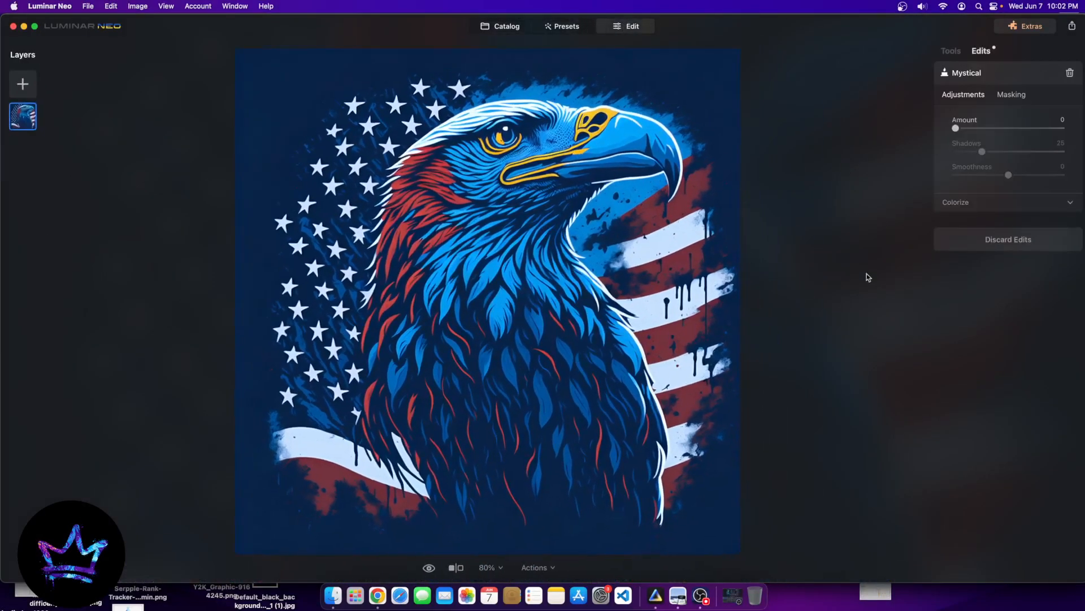
- Apply the Mystical effect to the eagle design with the amount at 100
left_click(955, 50)
scroll(993, 199, "down", 8)
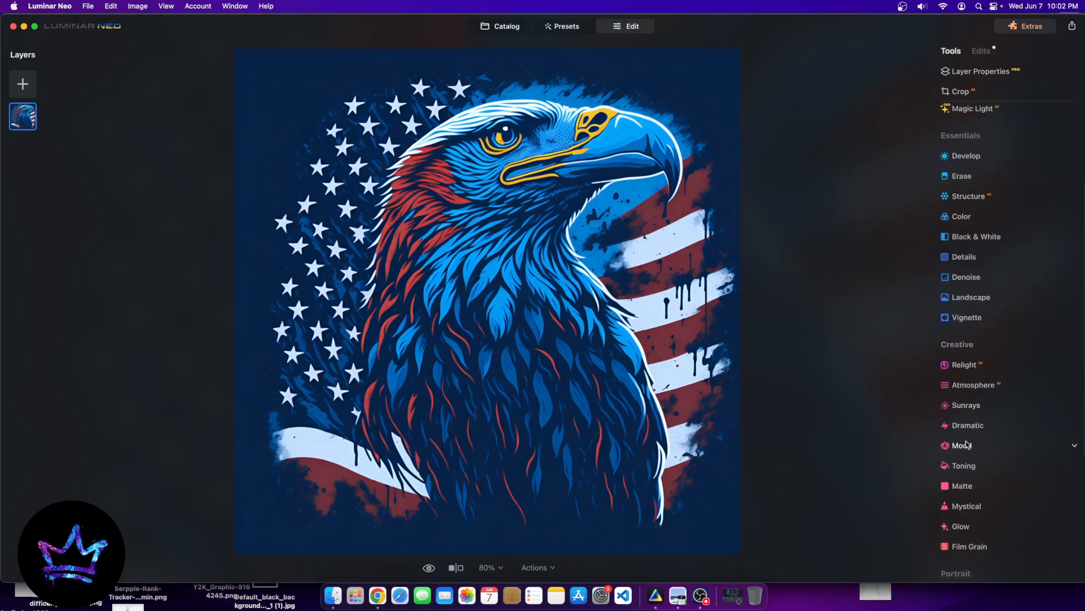
left_click(973, 419)
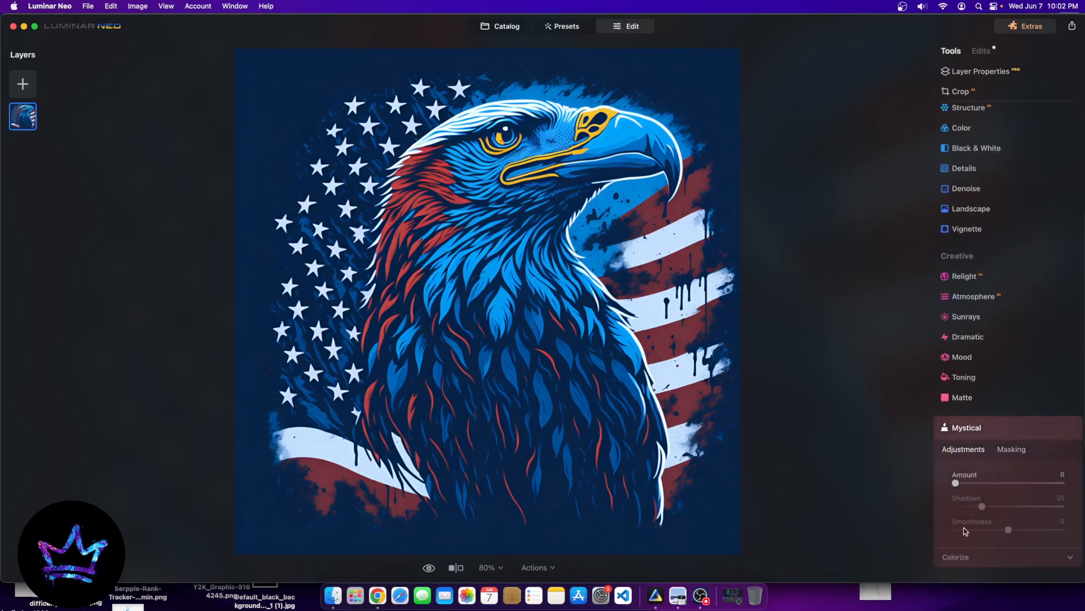
left_click_drag(957, 485, 1084, 484)
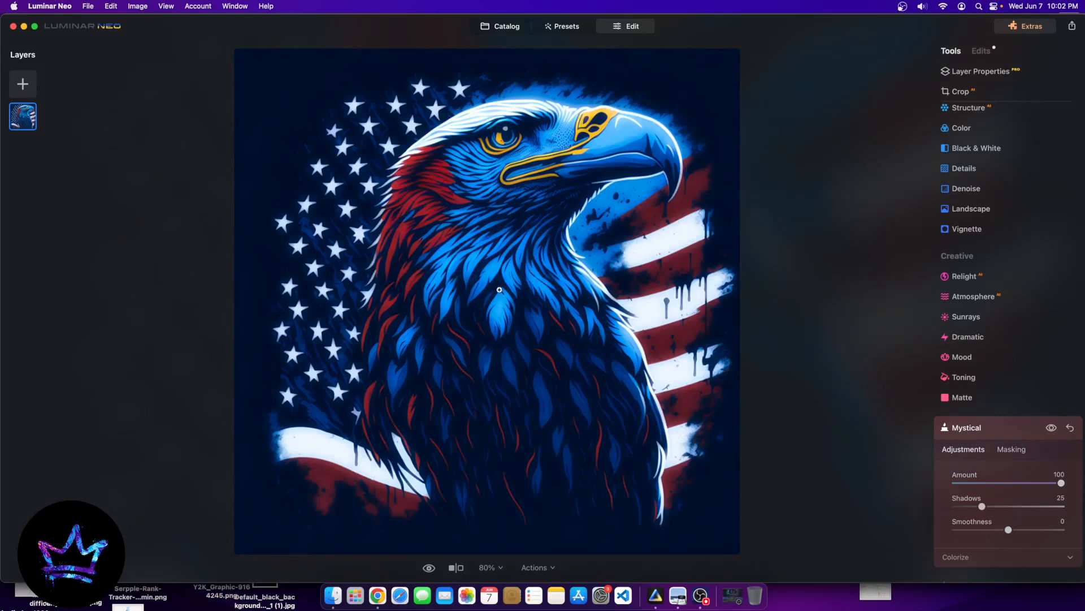
- Inspect the eagle design close up and as a whole, and compare the edit with the original
scroll(486, 342, "up", 2)
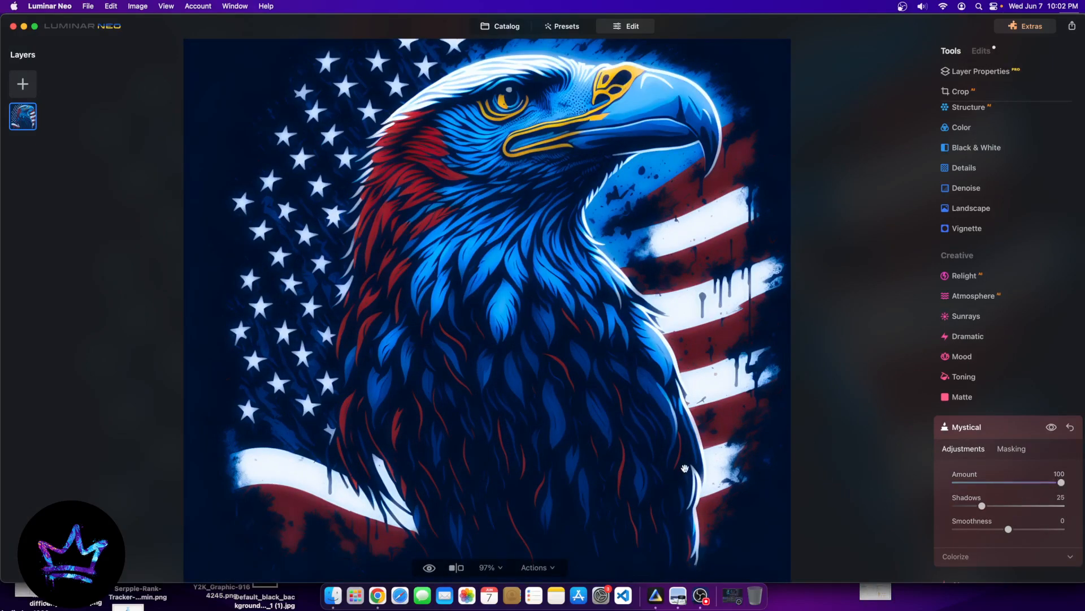
scroll(684, 468, "down", 3)
scroll(514, 358, "up", 2)
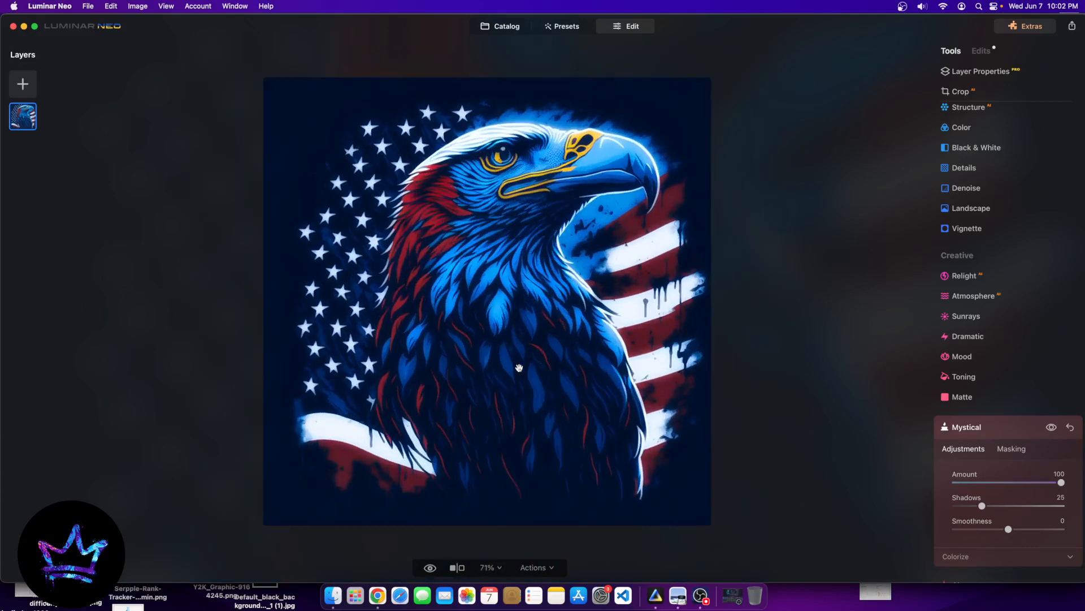
left_click(431, 569)
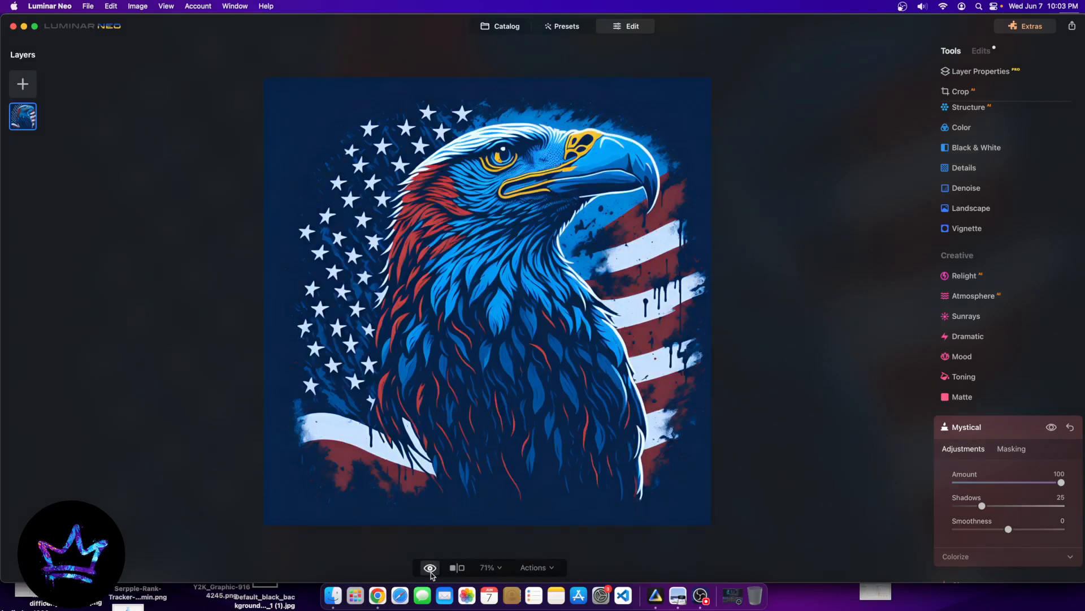
left_click(430, 572)
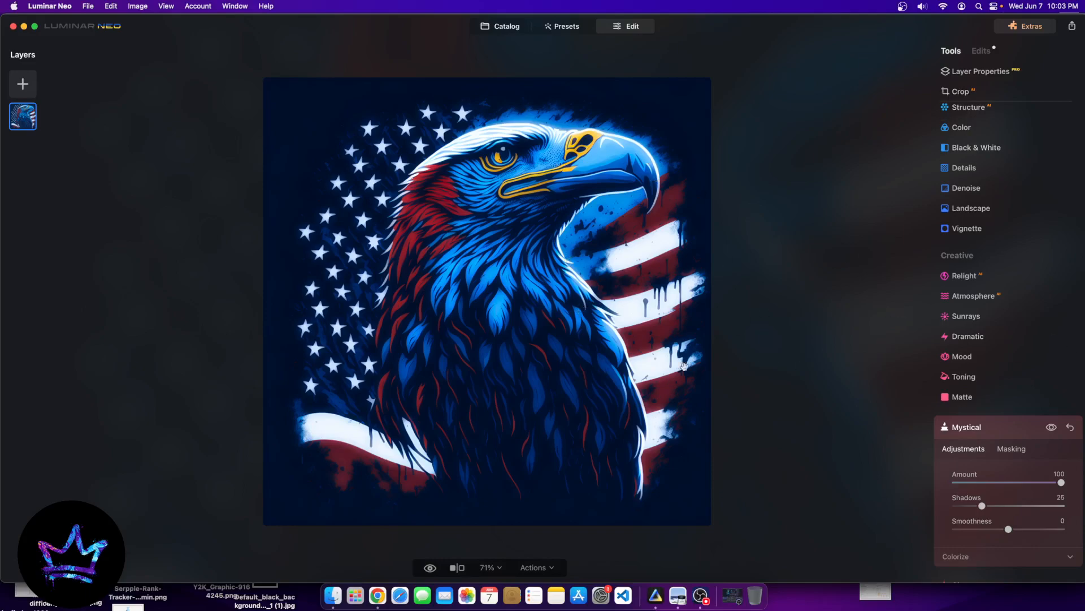
- Add a Vignette to the eagle design with the amount at -100
scroll(972, 395, "down", 5)
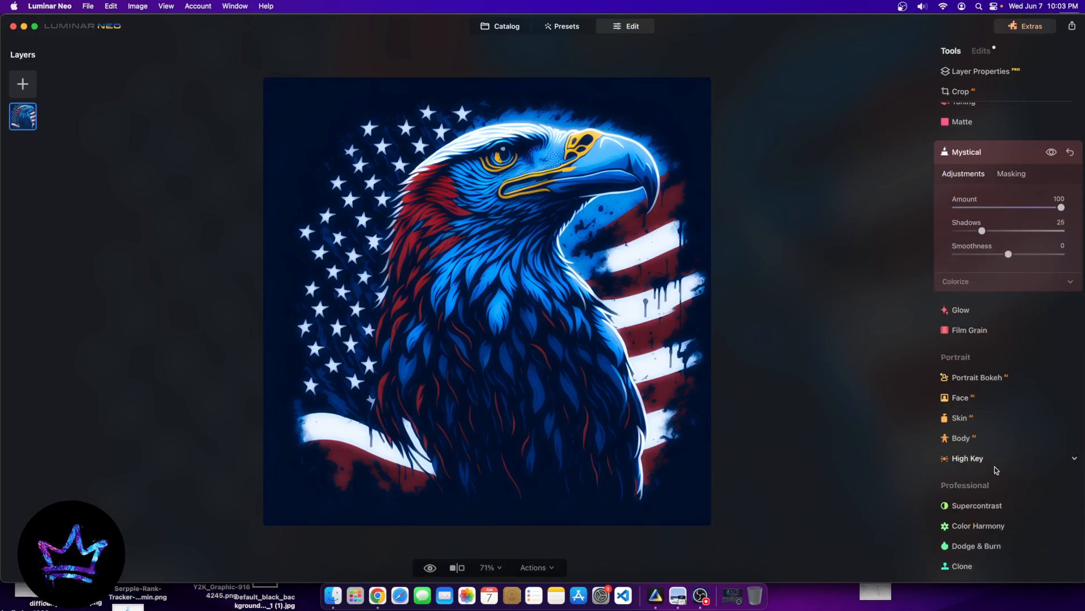
scroll(976, 461, "up", 3)
scroll(976, 461, "up", 3)
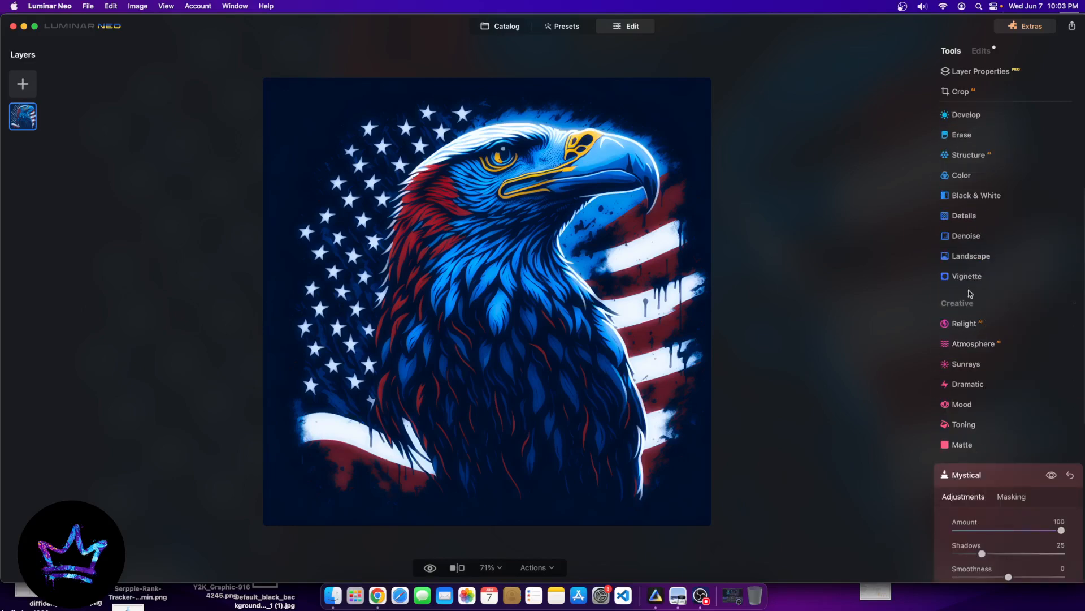
left_click(966, 281)
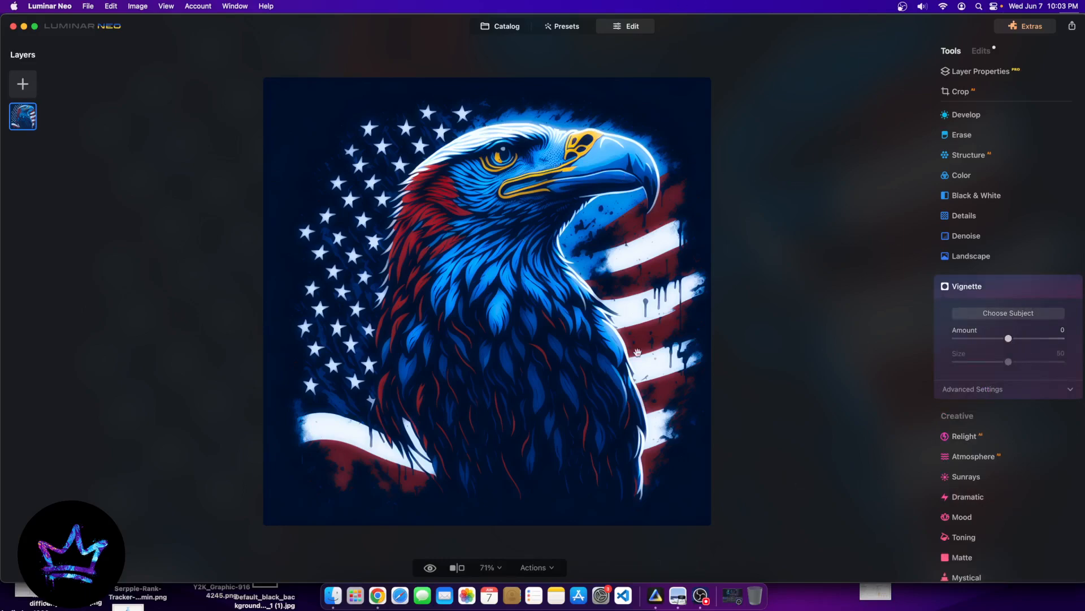
left_click_drag(1008, 339, 826, 339)
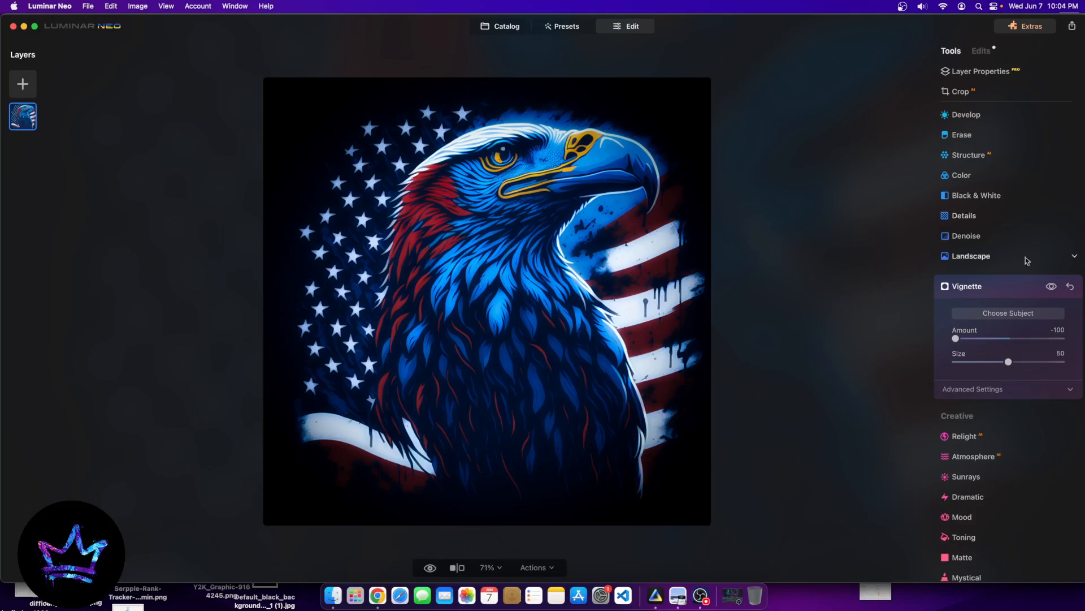
- Try to erase the dark pointed mark on the eagle's upper beak with the Erase tool, and check the area close up
scroll(1010, 444, "down", 3)
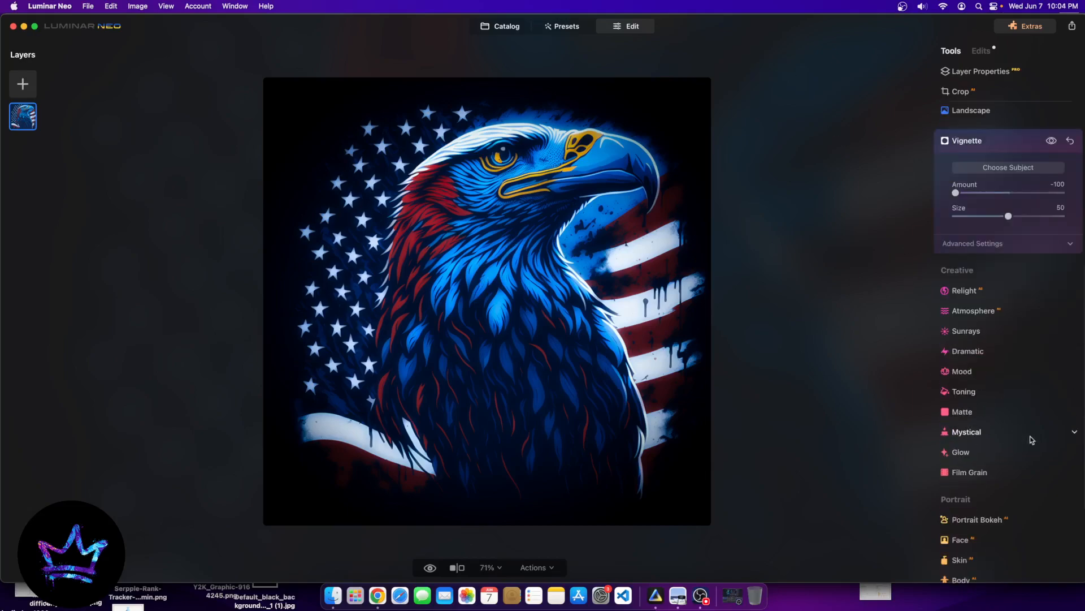
scroll(1029, 435, "up", 10)
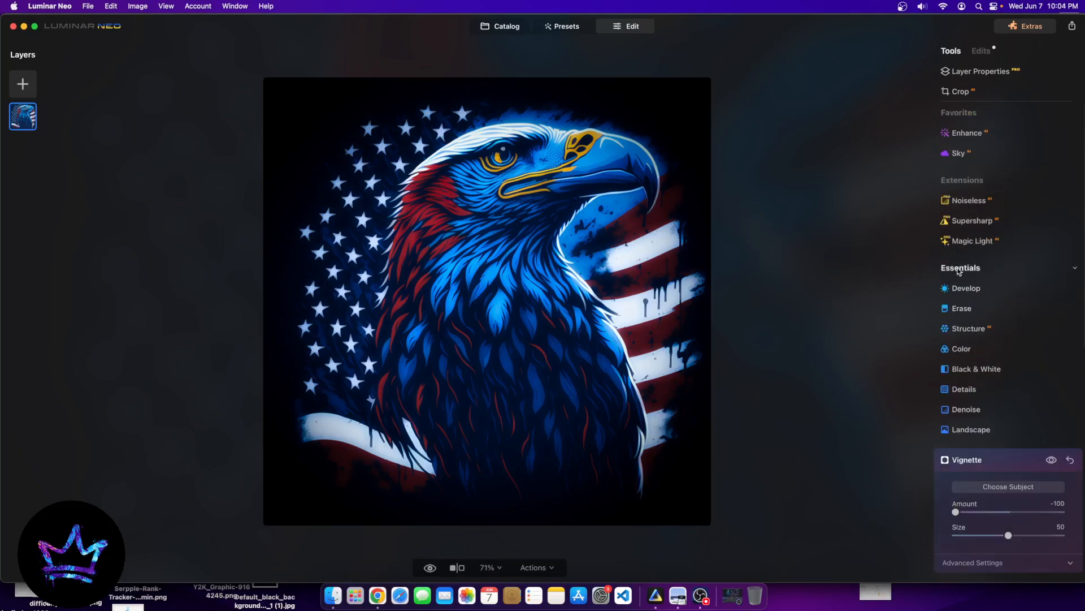
left_click(964, 309)
scroll(823, 213, "up", 10)
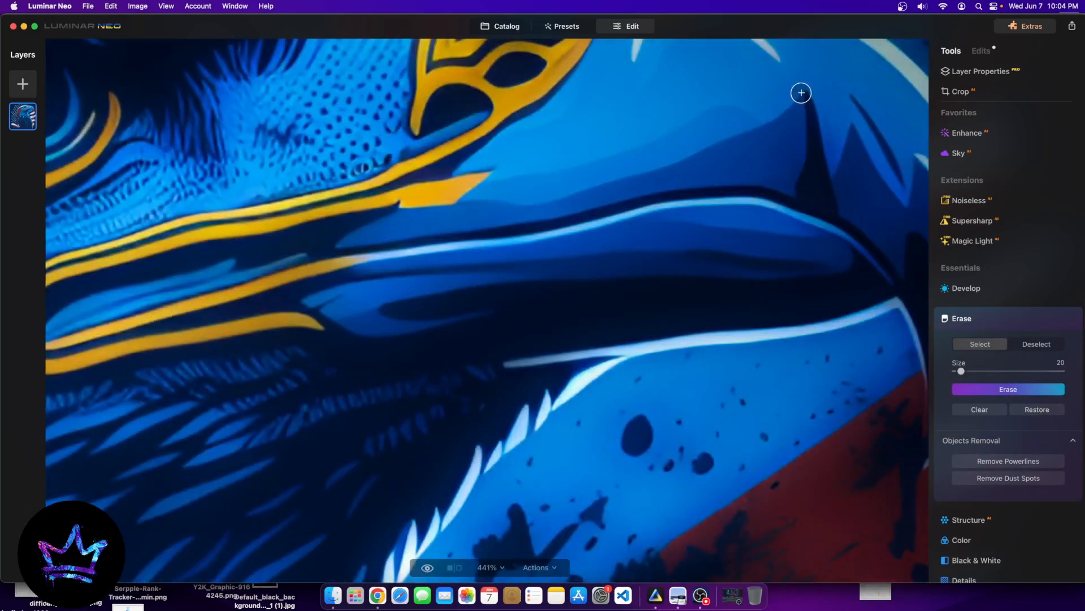
mouse_move(799, 91)
left_mouse_down()
mouse_move(819, 163)
mouse_move(814, 170)
mouse_move(811, 134)
mouse_move(806, 197)
mouse_move(837, 205)
mouse_move(819, 176)
mouse_move(829, 186)
mouse_move(844, 140)
mouse_move(825, 99)
left_mouse_up()
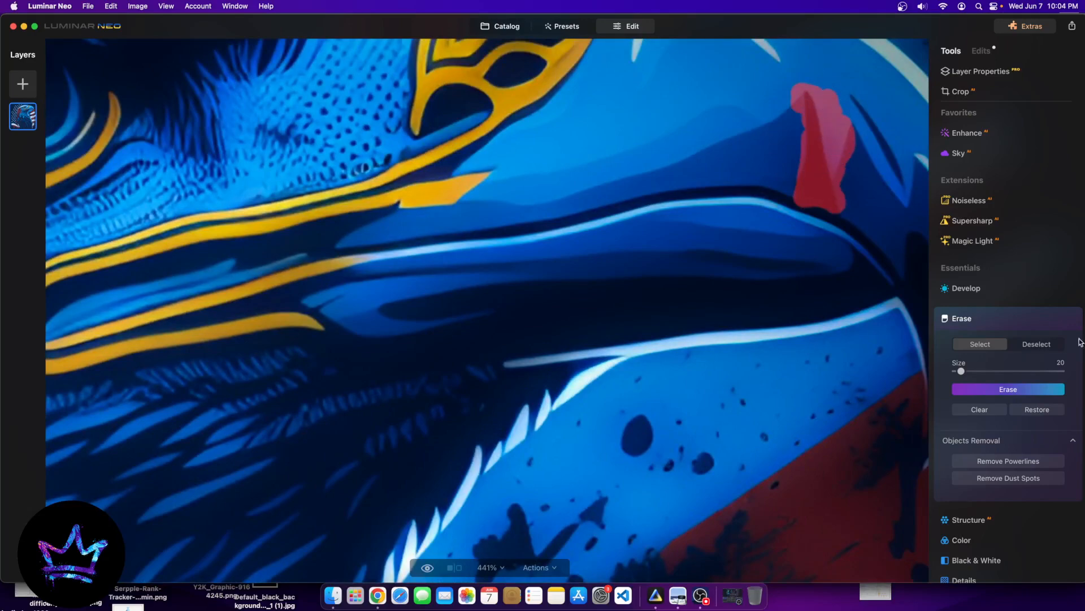
left_click(1022, 391)
scroll(669, 281, "down", 5)
scroll(669, 281, "down", 5)
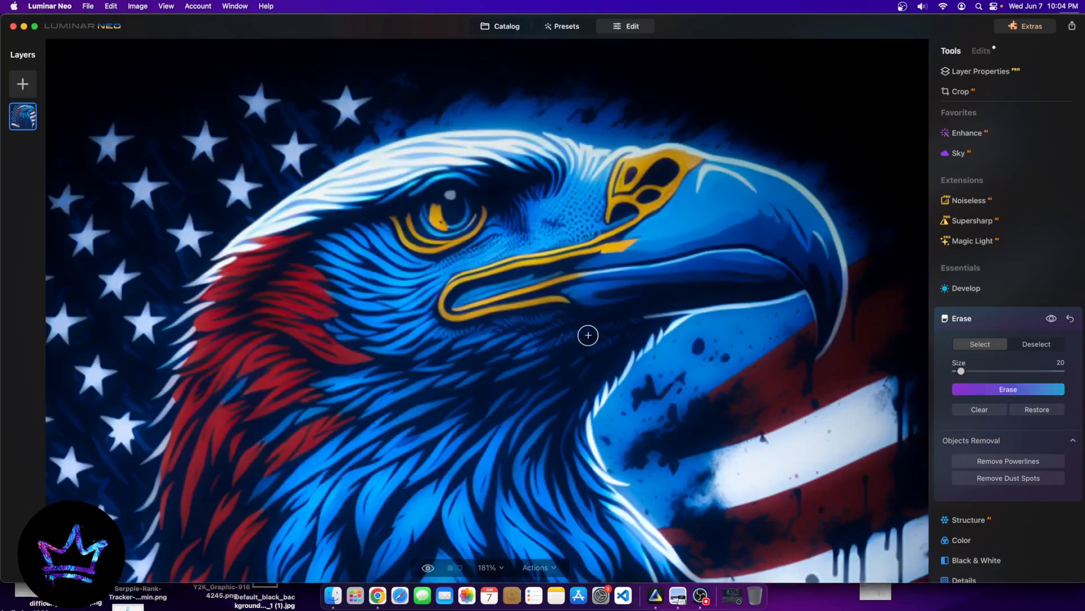
scroll(675, 151, "up", 4)
scroll(675, 150, "up", 5)
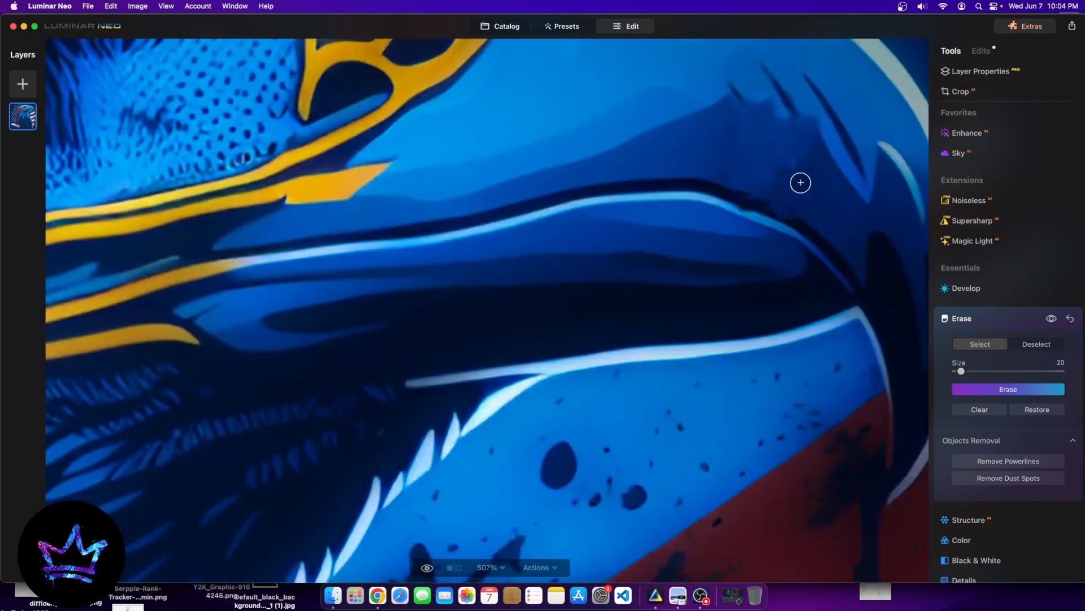
- Undo the erasure on the eagle's beak and clear the erase selection
left_click_drag(801, 182, 848, 175)
key("ctrl+z")
scroll(761, 96, "up", 3)
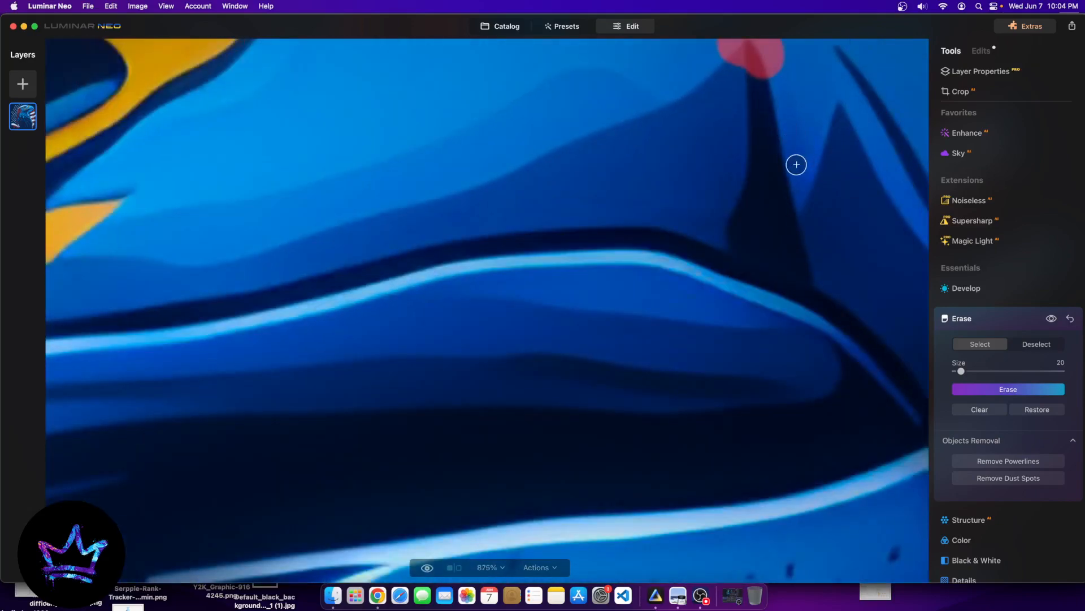
scroll(797, 165, "down", 3)
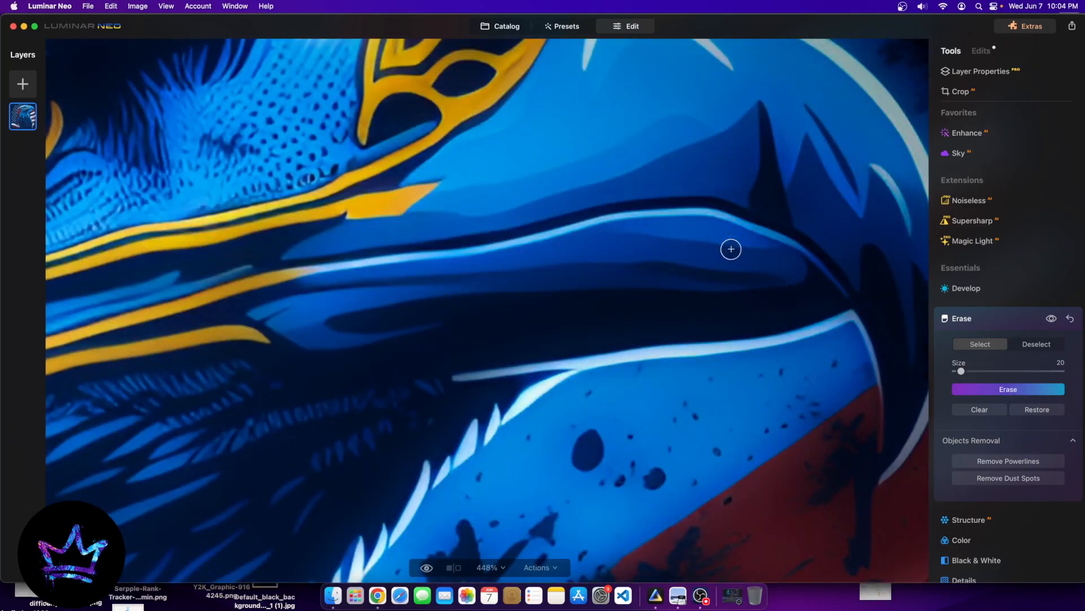
scroll(731, 249, "down", 8)
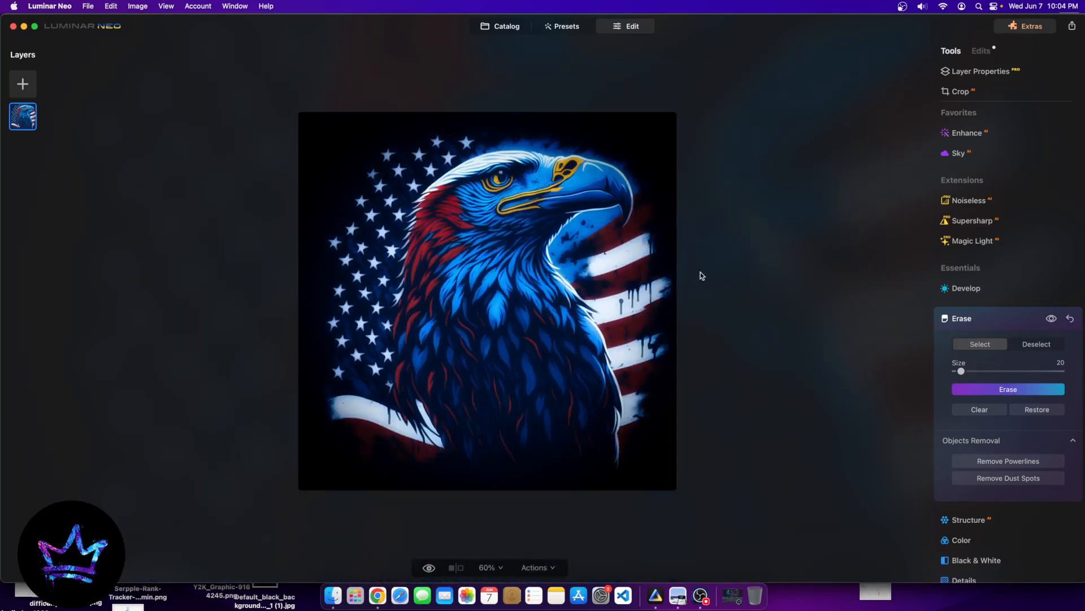
- Return to the catalog and open the black and yellow cross design for editing
left_click(503, 26)
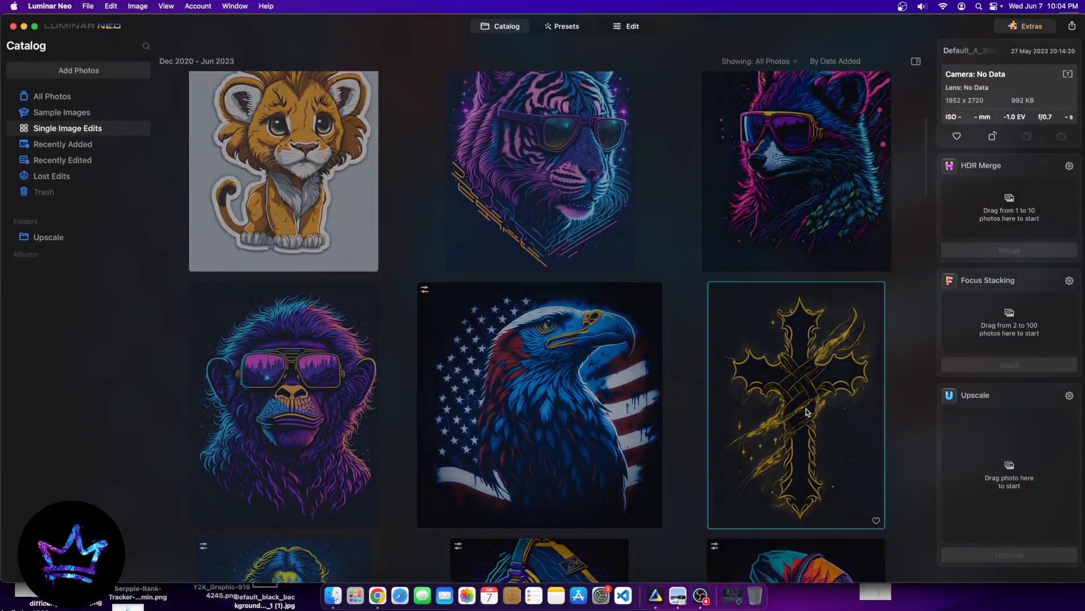
double_click(807, 411)
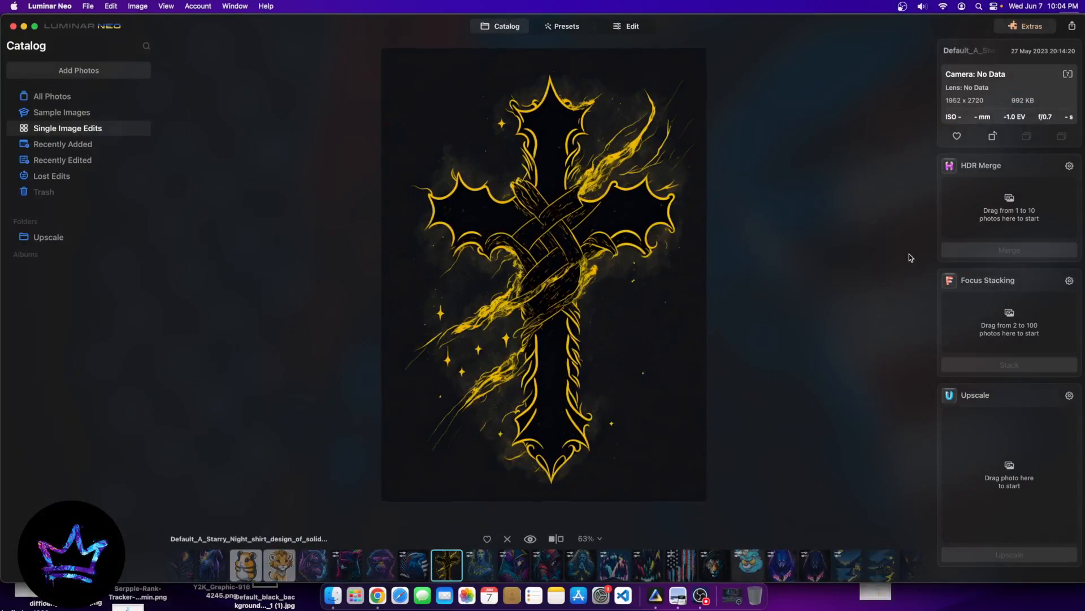
left_click(626, 26)
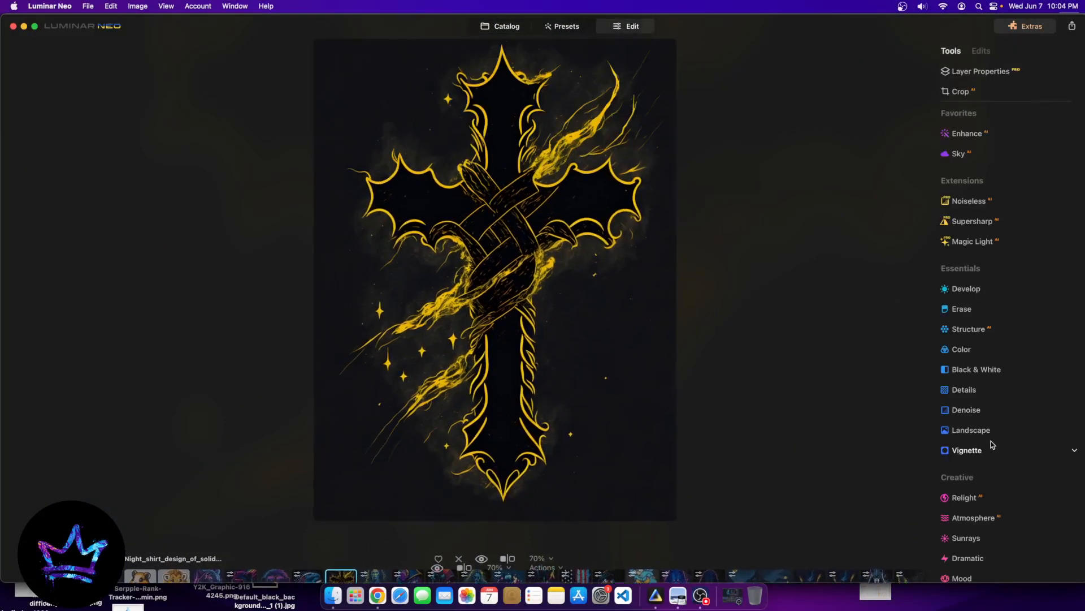
- Erase a short yellow line in the cross's central wrapping and the upper part of the diagonal yellow streak below it, using brush size 20
left_click(964, 308)
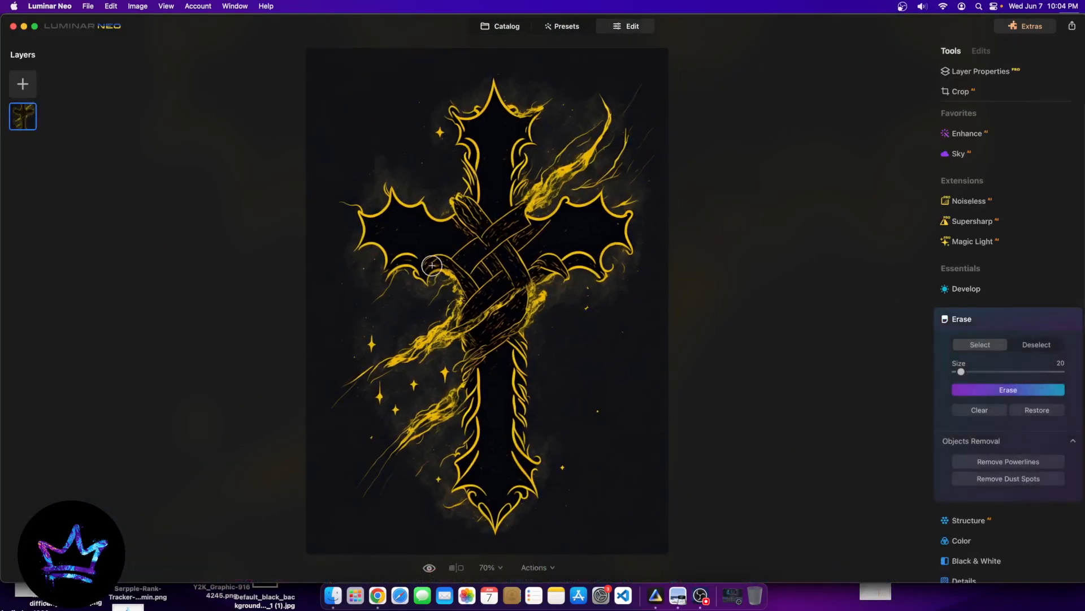
scroll(484, 359, "up", 5)
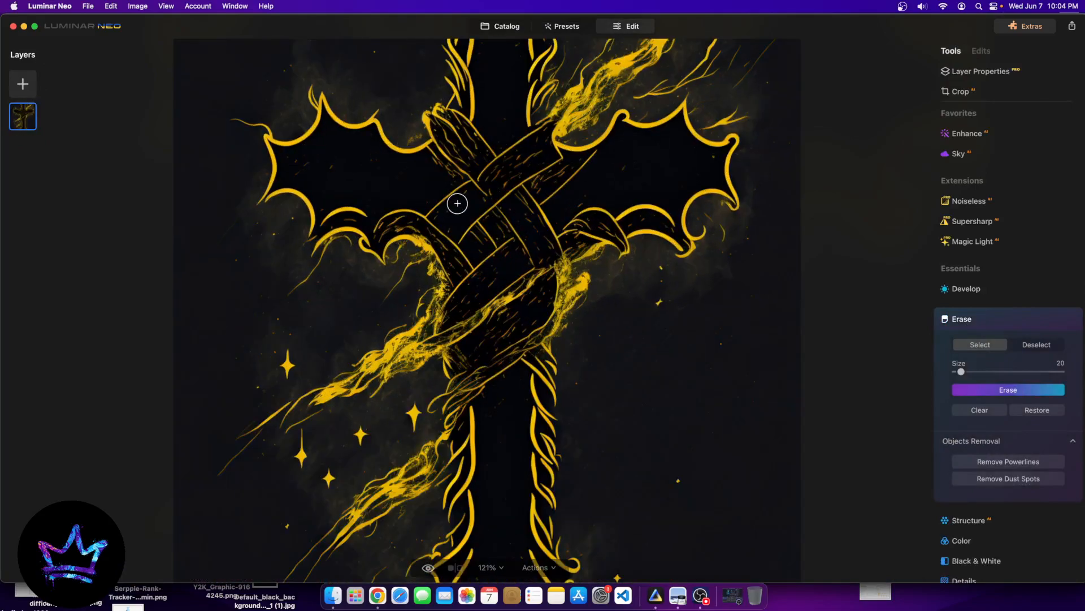
left_click_drag(484, 317, 517, 281)
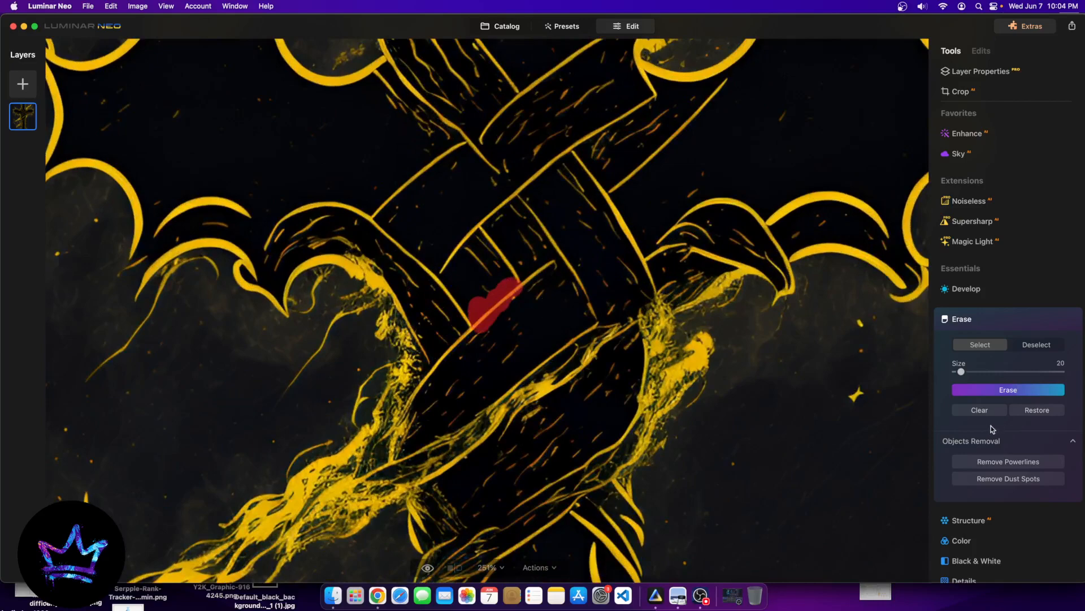
left_click(998, 390)
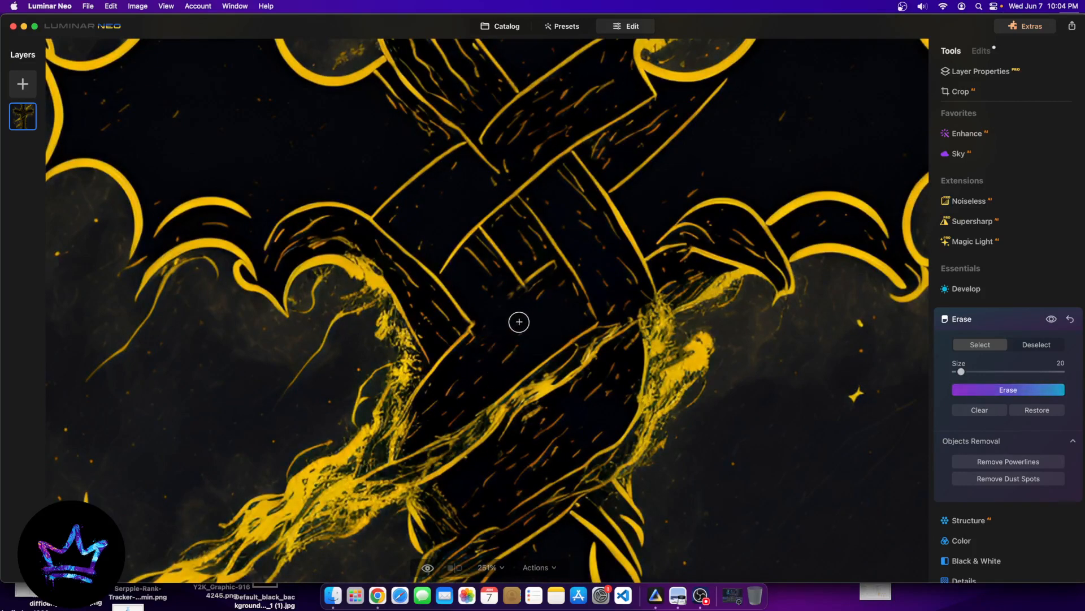
left_click_drag(596, 327, 488, 403)
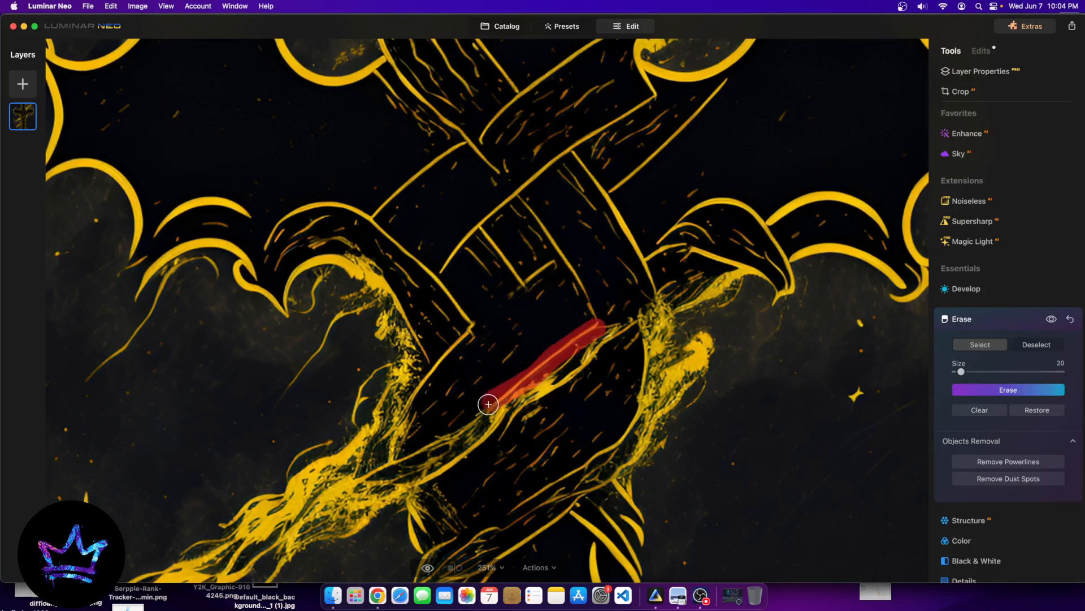
left_click(1004, 389)
scroll(597, 475, "down", 5)
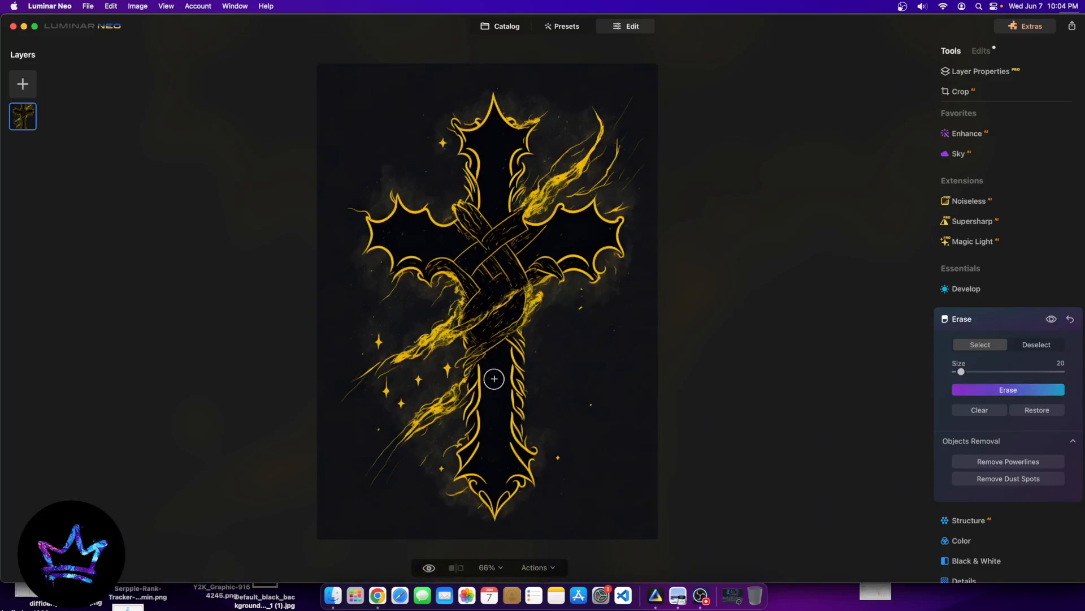
- Erase the remaining diagonal yellow streak across the lower wrapping of the cross, and inspect the erased area
scroll(498, 361, "up", 3)
scroll(539, 331, "up", 2)
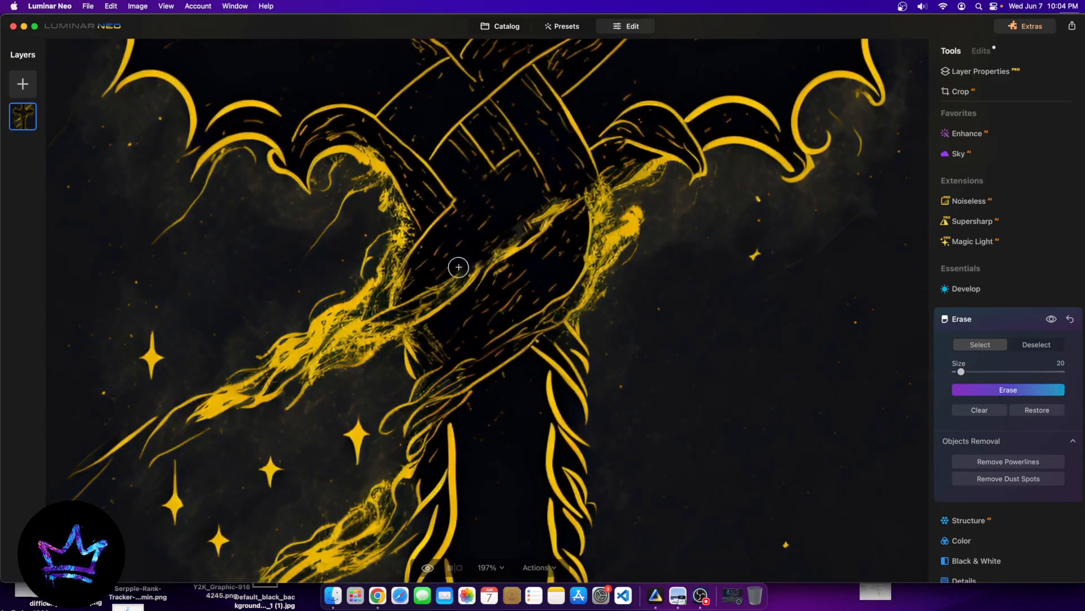
left_click(439, 281)
mouse_move(440, 294)
left_mouse_down()
mouse_move(425, 313)
mouse_move(428, 300)
mouse_move(459, 295)
mouse_move(515, 260)
mouse_move(572, 208)
mouse_move(534, 215)
mouse_move(582, 197)
left_mouse_up()
left_click(1001, 389)
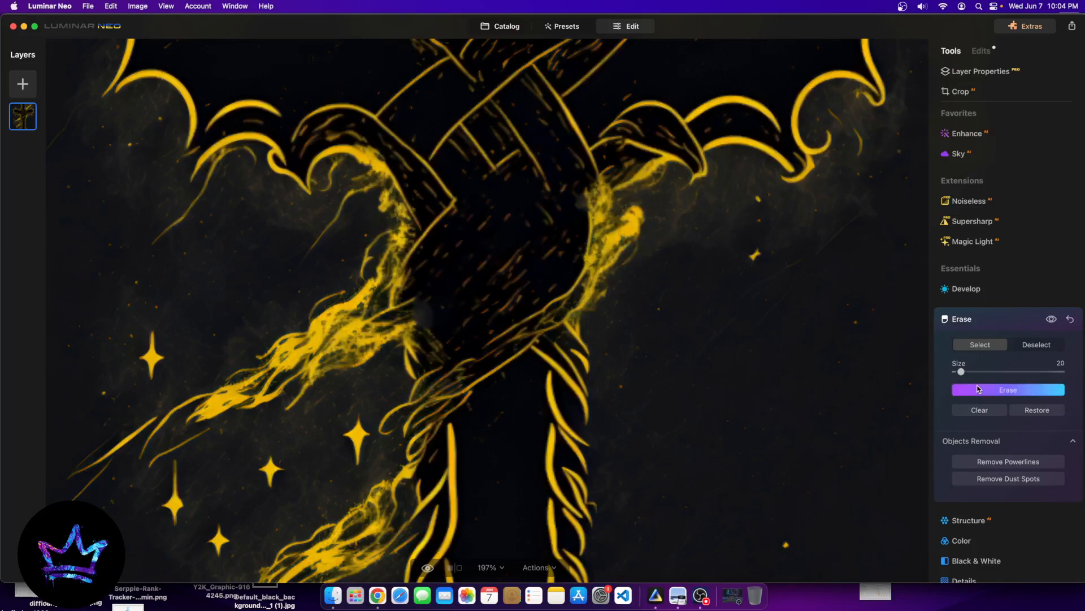
scroll(509, 329, "down", 5)
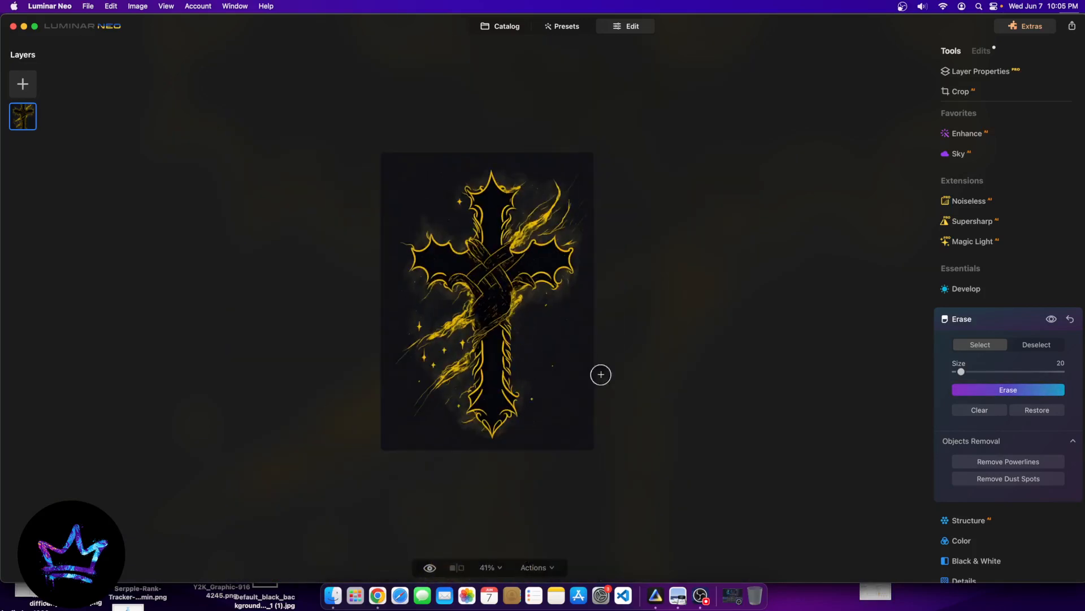
scroll(509, 330, "up", 3)
scroll(510, 330, "up", 6)
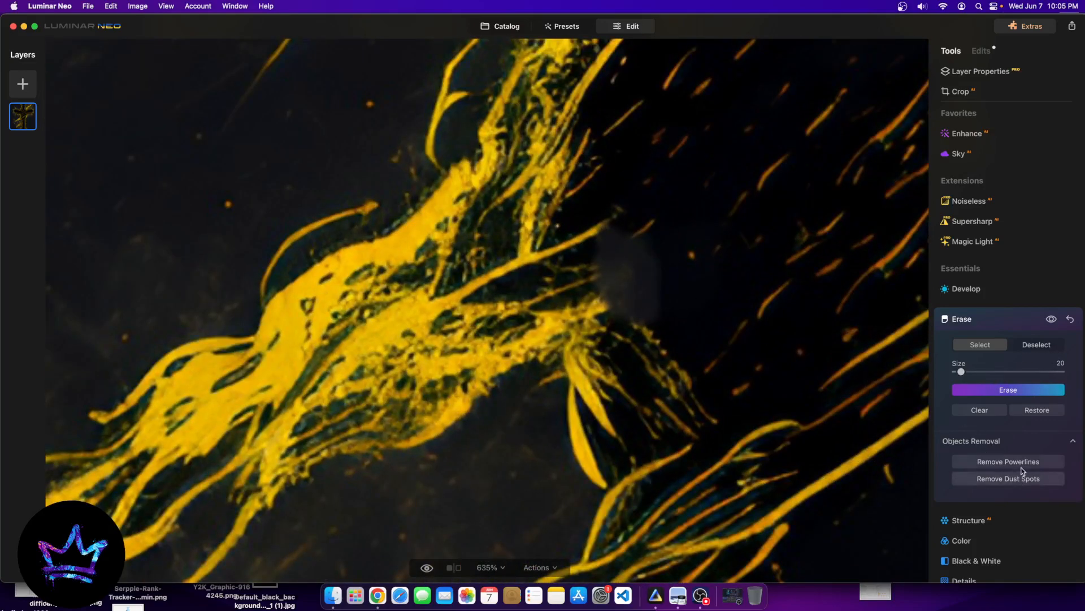
scroll(606, 303, "down", 7)
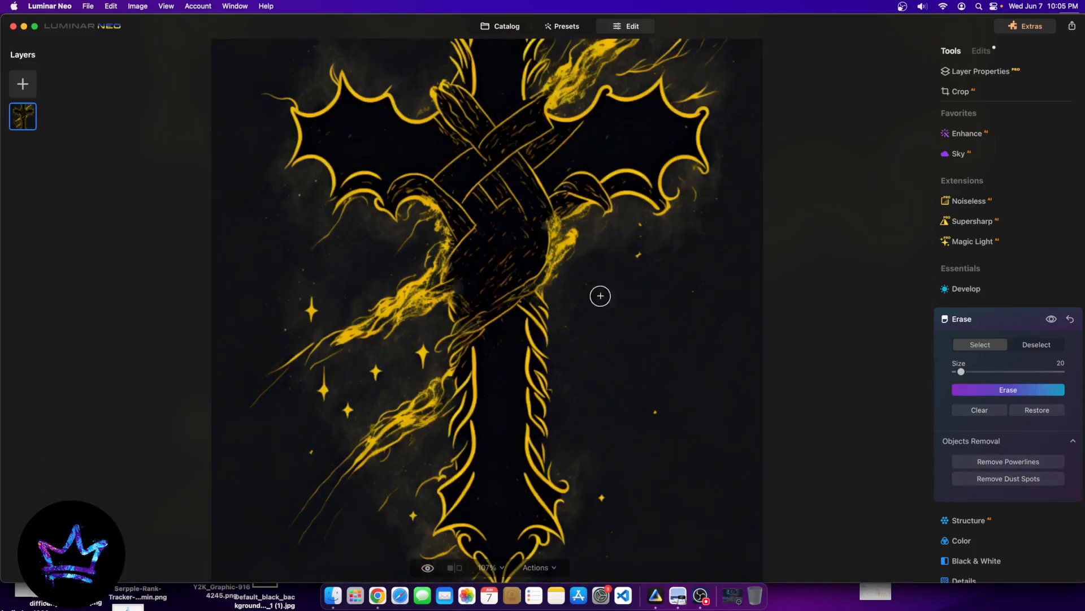
scroll(480, 266, "up", 3)
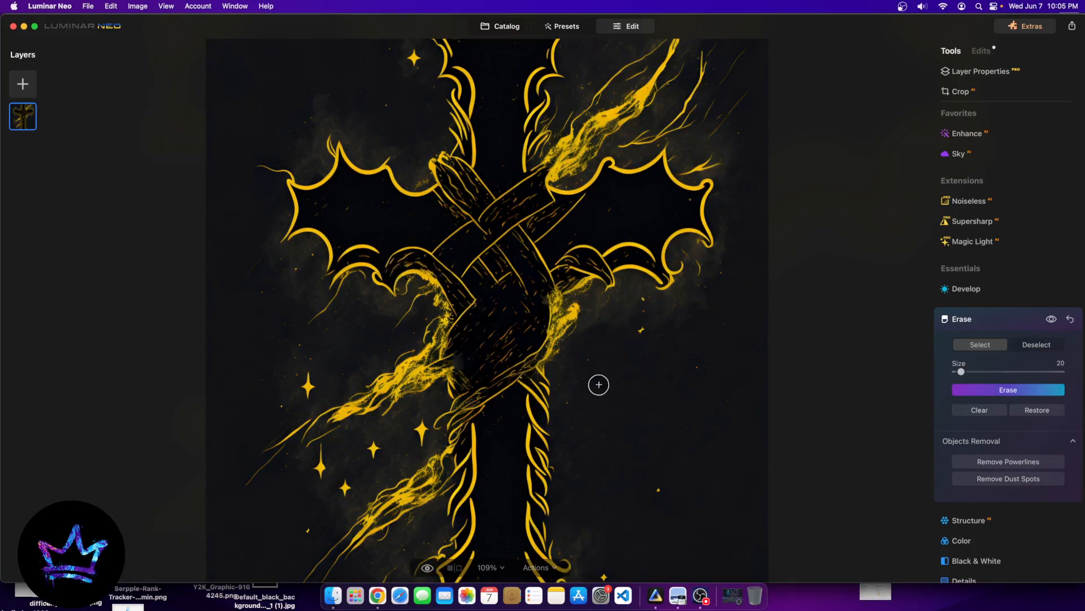
- Darken the edges of the cross design with a Vignette amount of -100
scroll(577, 399, "down", 3)
scroll(630, 276, "up", 2)
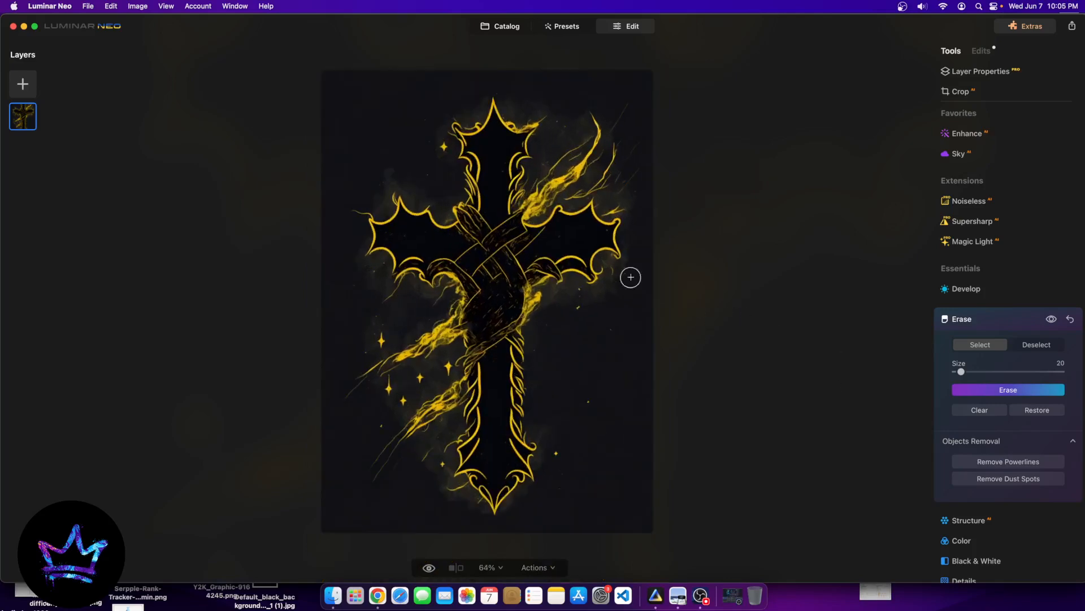
scroll(990, 384, "down", 5)
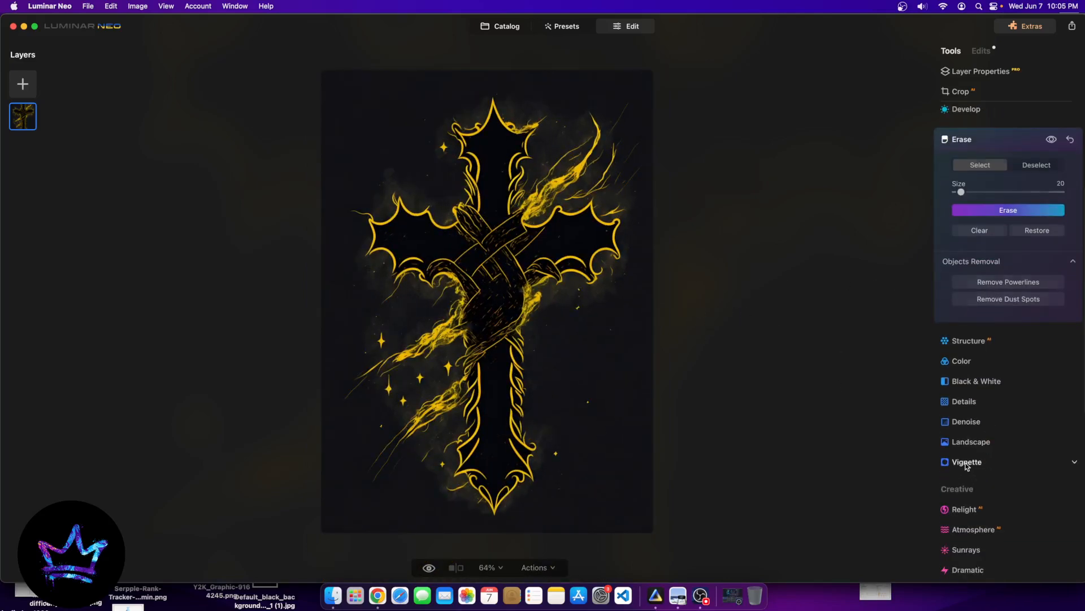
left_click(967, 463)
left_click_drag(1008, 333, 944, 338)
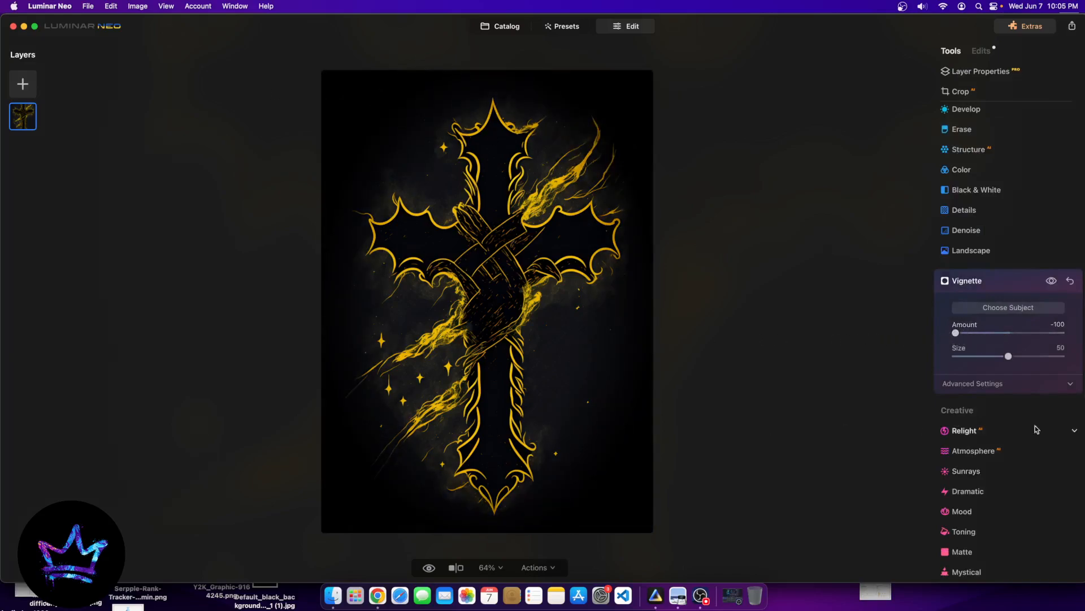
- Apply the Mystical adjustment to the cross design with an amount of 100, and compare the image with and without it
scroll(967, 507, "down", 3)
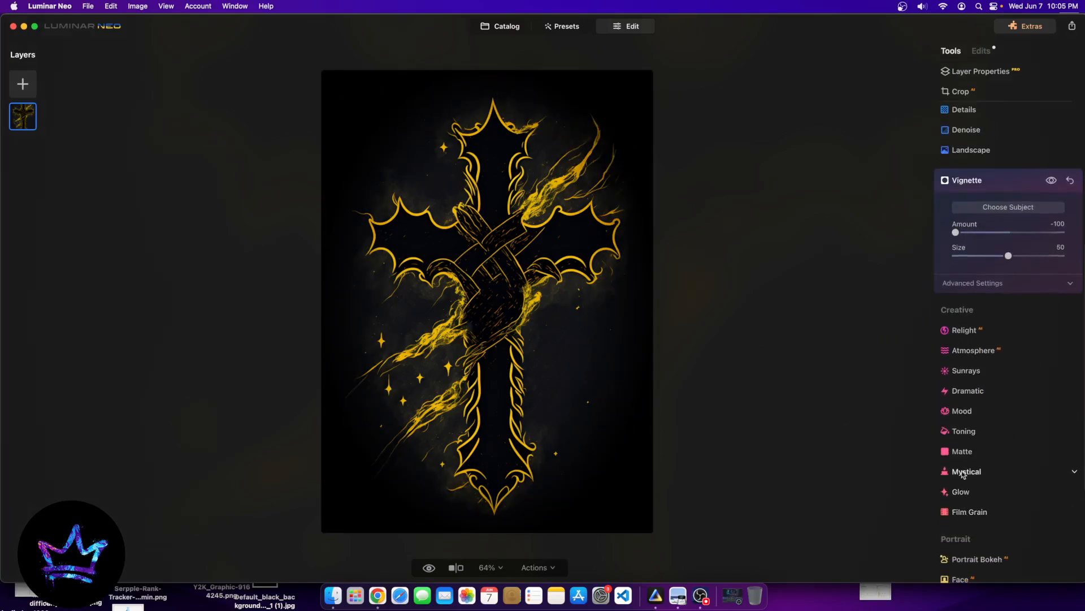
left_click(972, 470)
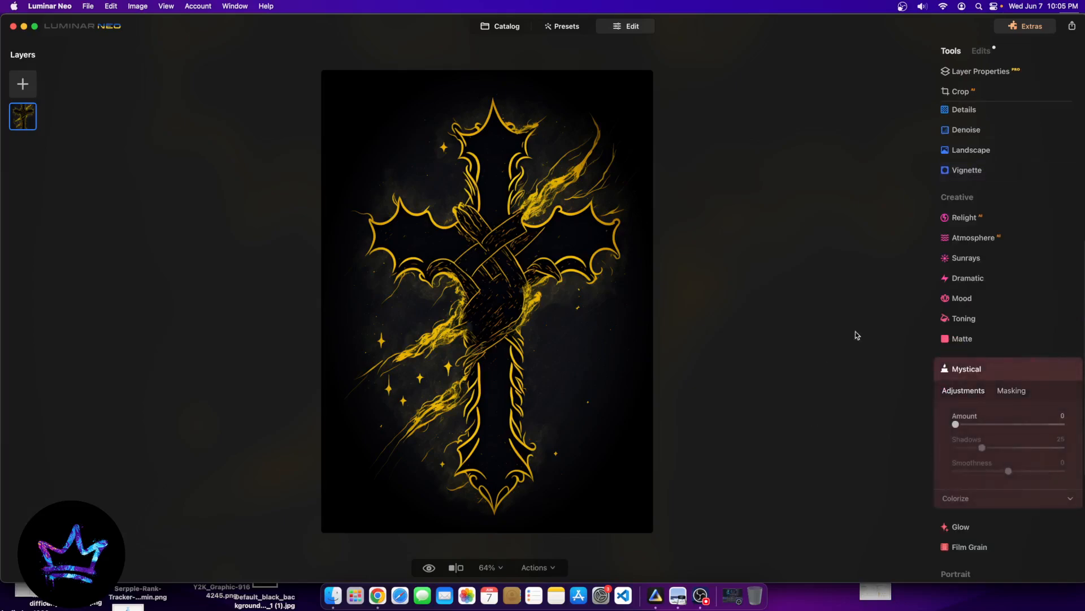
left_click_drag(964, 424, 1063, 425)
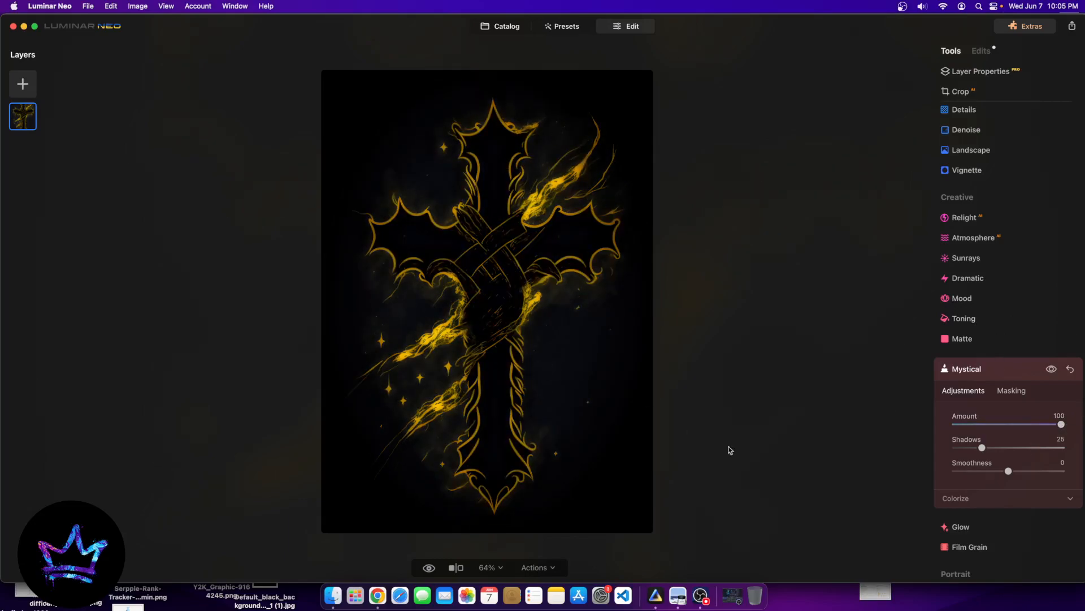
left_click(1051, 370)
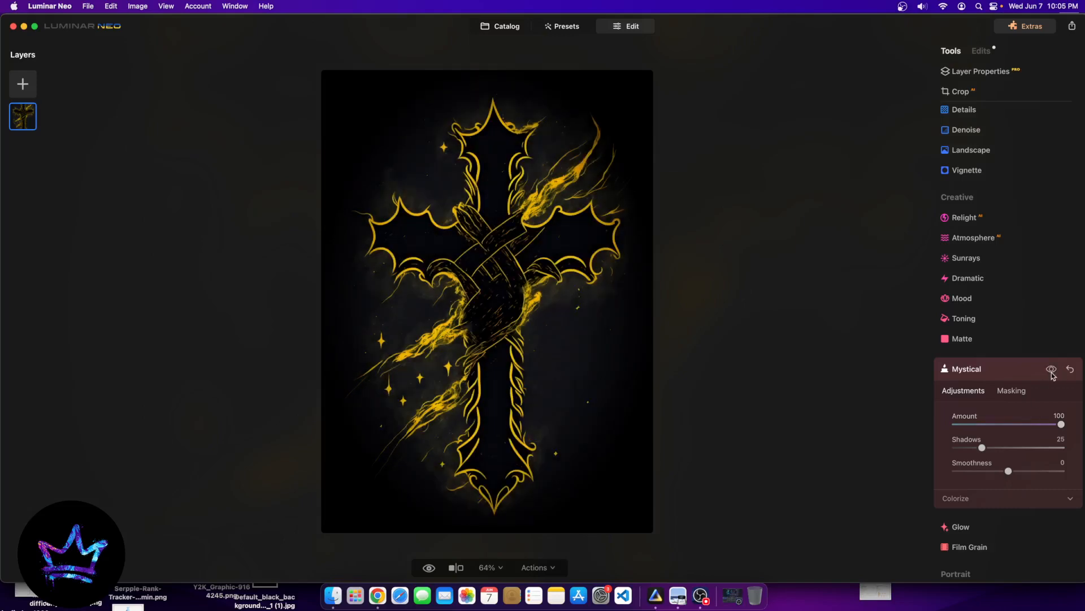
left_click(1051, 370)
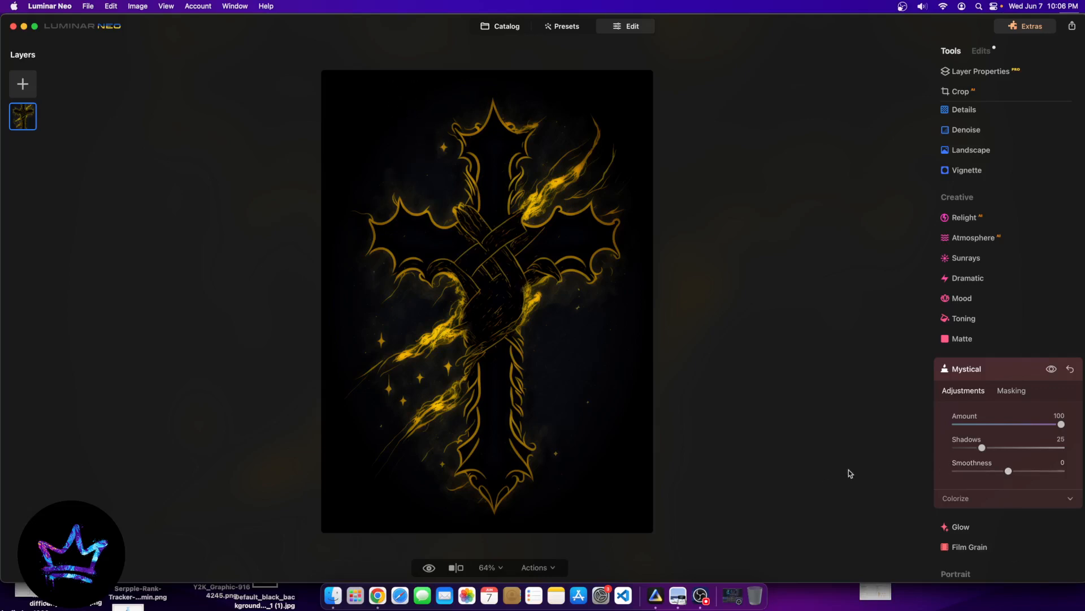
scroll(1017, 430, "down", 5)
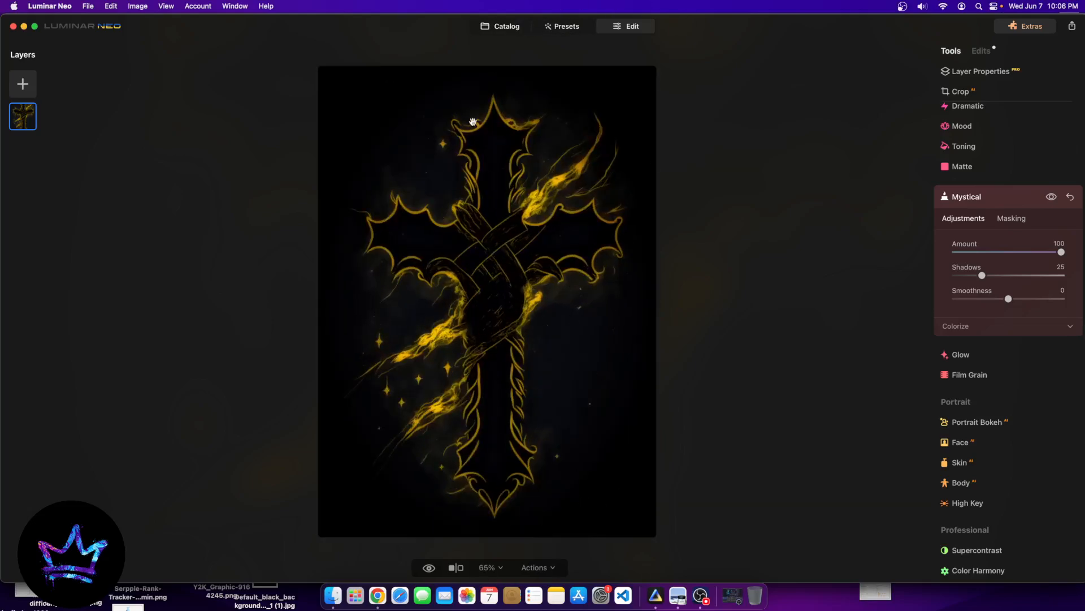
- Return to the catalog and open the purple and blue monkey with sunglasses design for editing
left_click(501, 26)
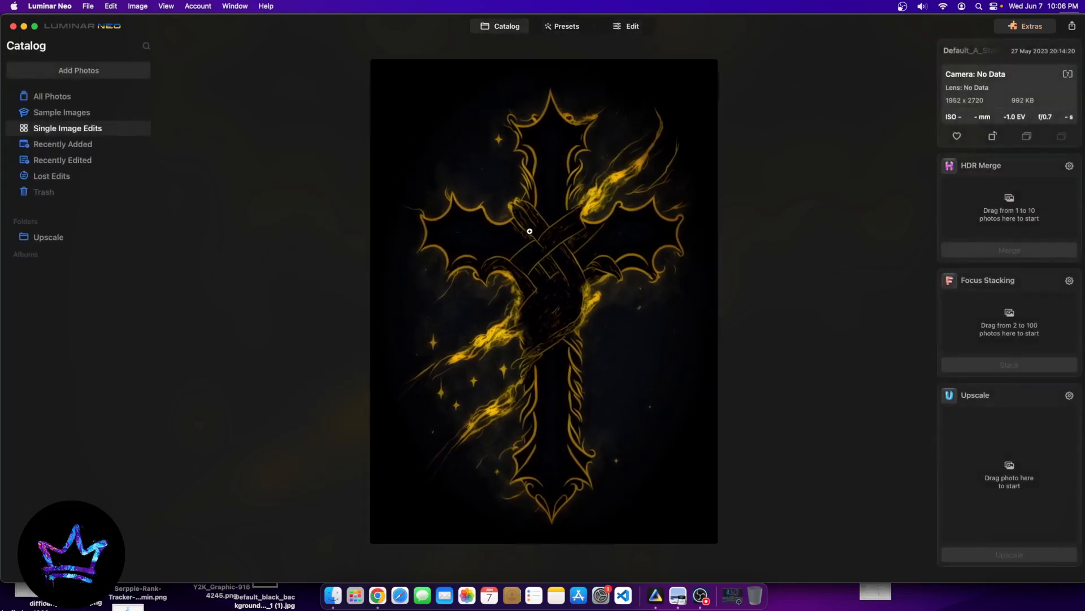
scroll(486, 376, "down", 1)
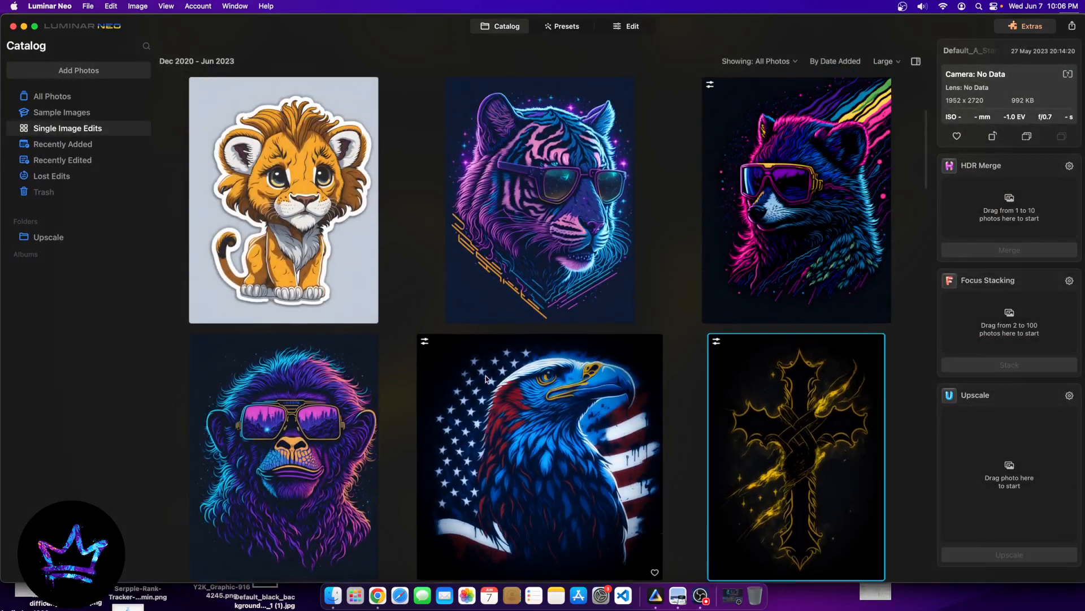
scroll(486, 368, "down", 3)
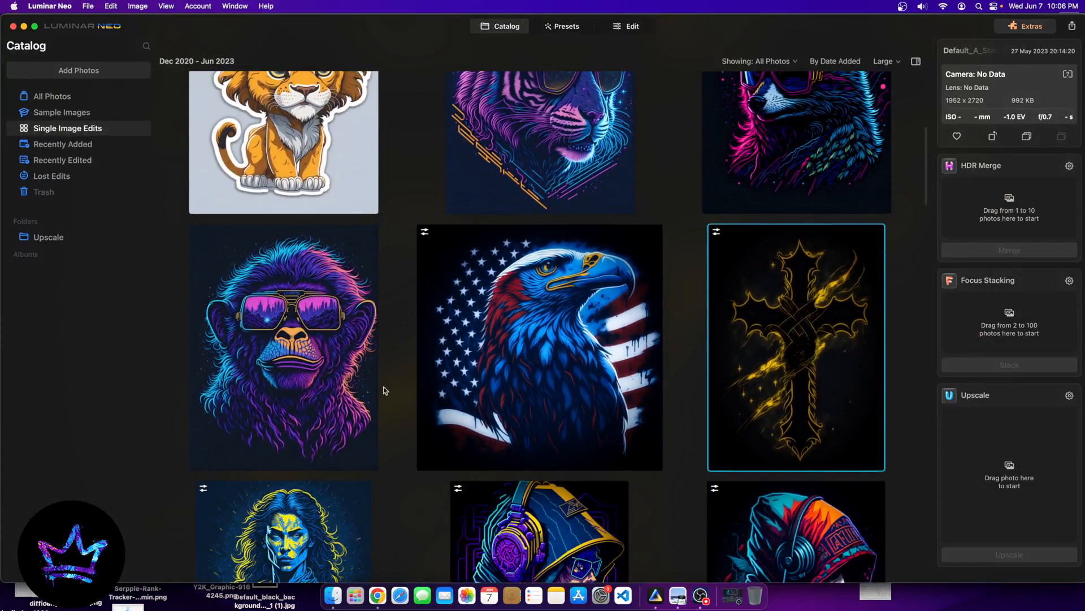
double_click(307, 333)
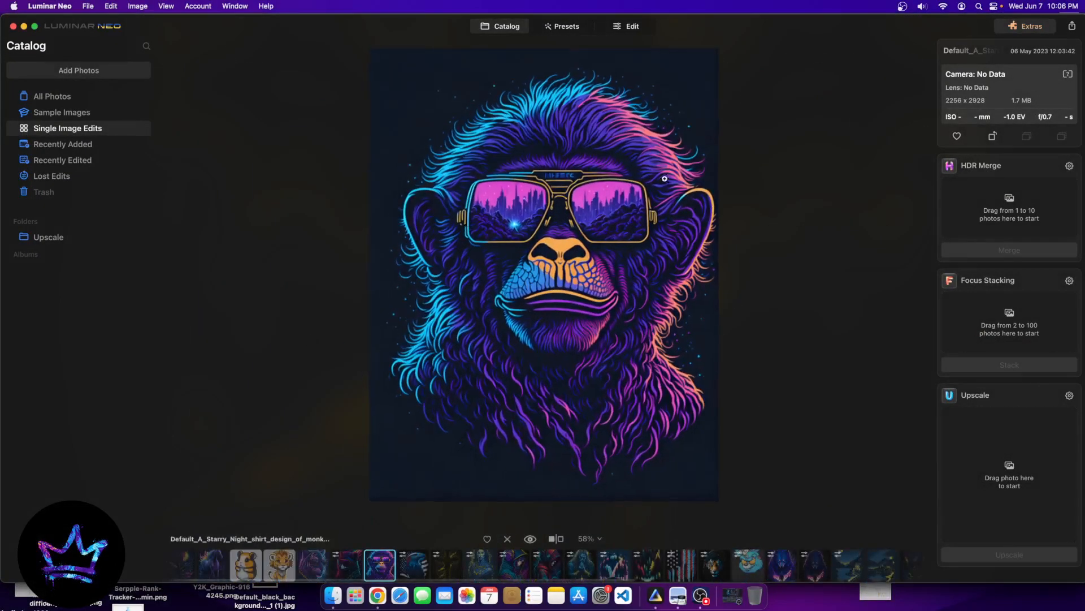
left_click(618, 29)
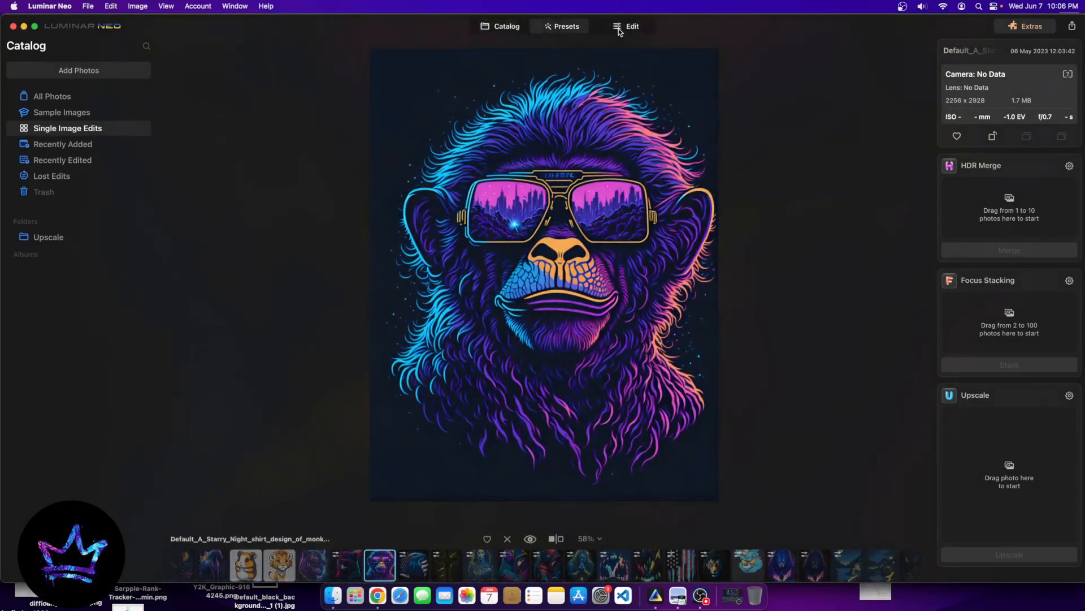
- Set the monkey design's Smart Contrast to 100 in the Develop light adjustments
scroll(1029, 316, "down", 10)
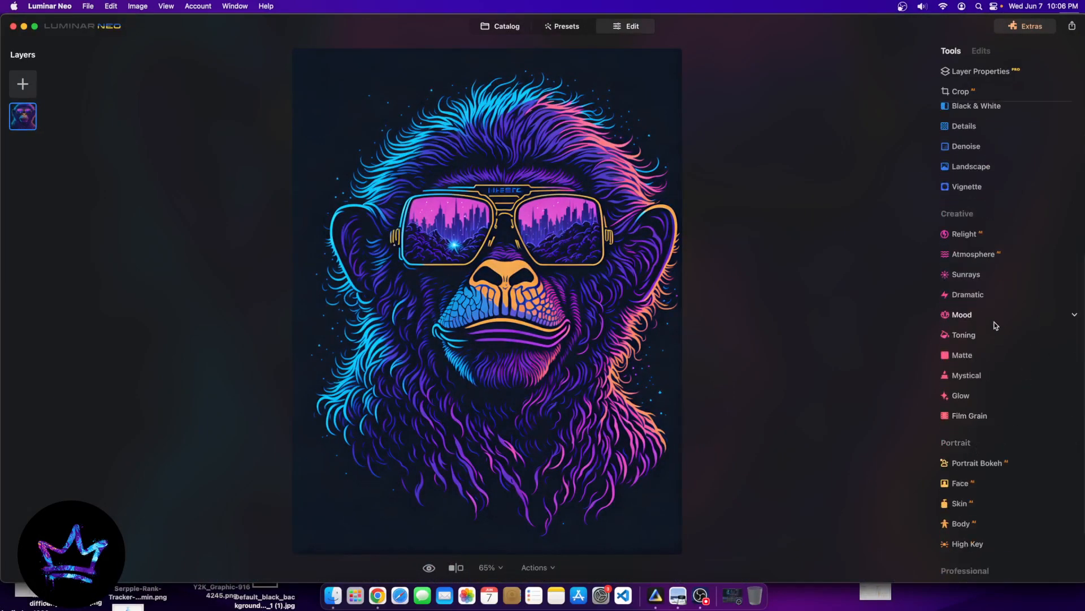
scroll(981, 350, "up", 10)
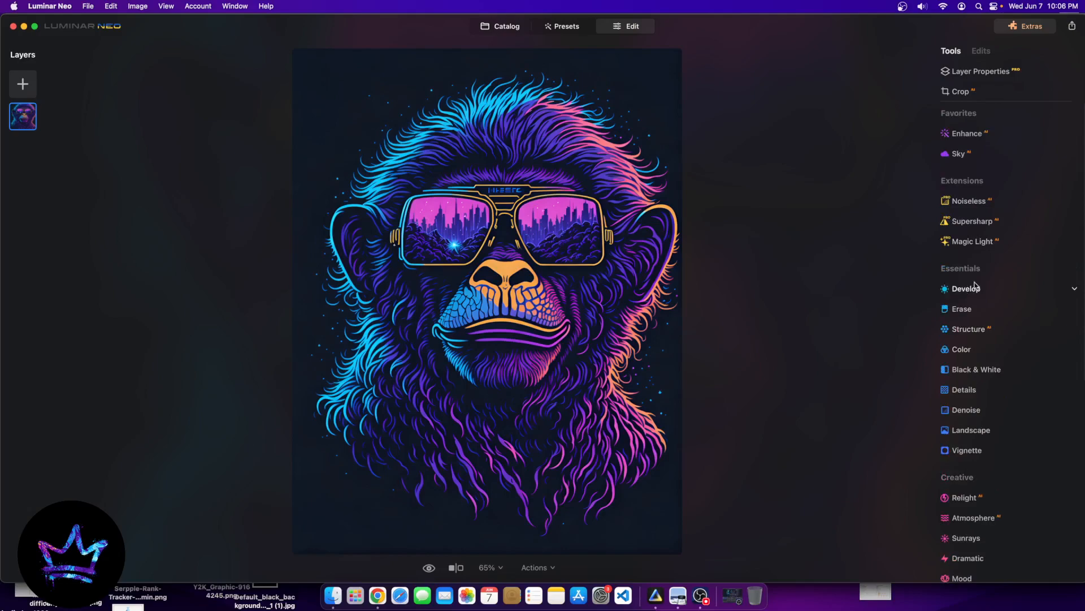
left_click(1074, 291)
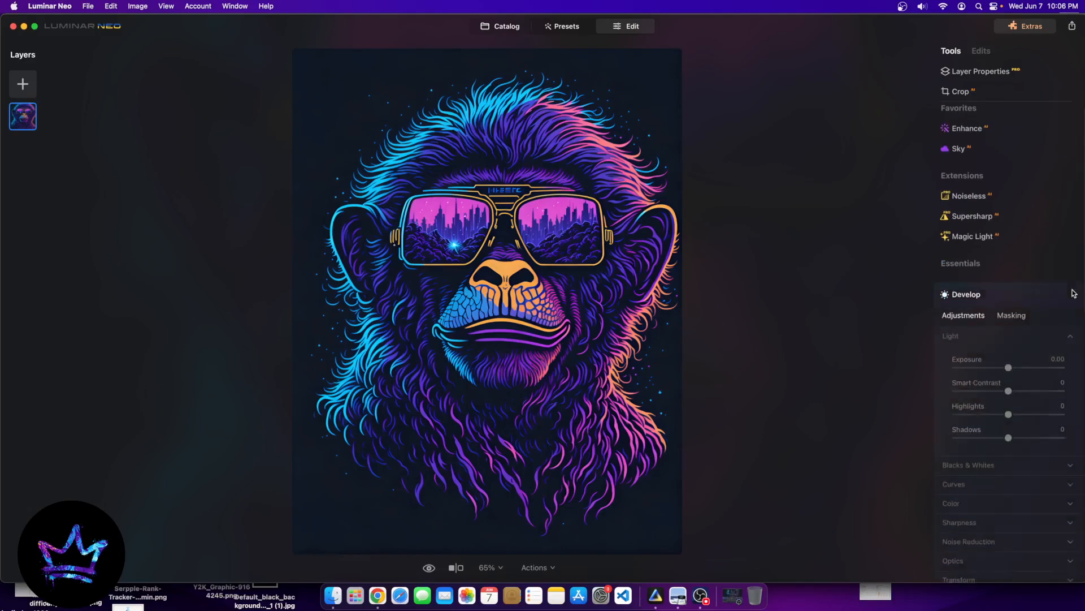
left_click_drag(1010, 384, 1084, 402)
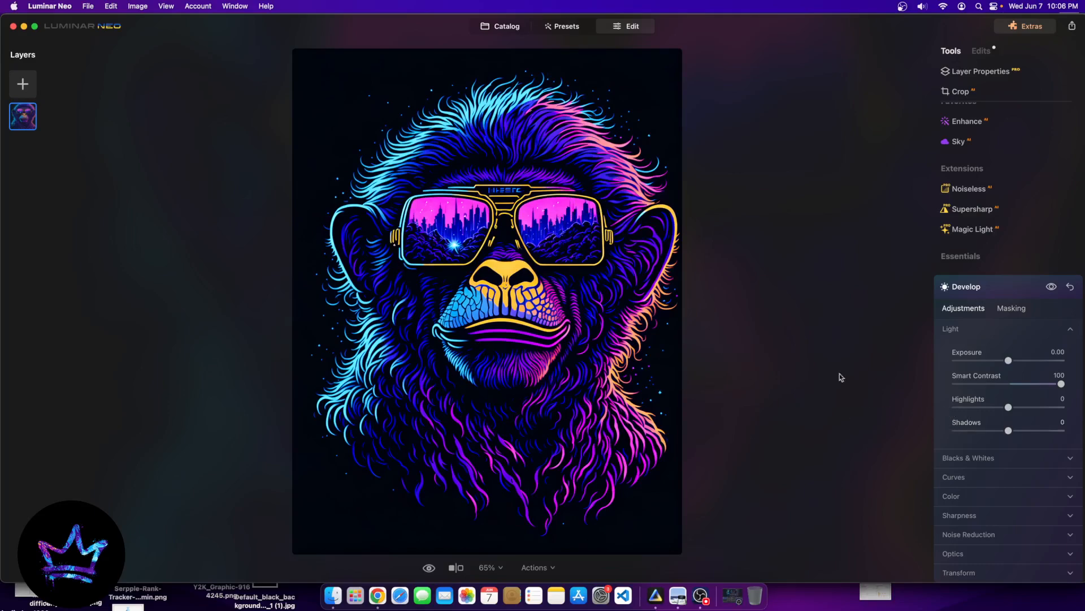
- Apply the Mystical adjustment to the monkey design with an amount of 62
scroll(1078, 425, "down", 8)
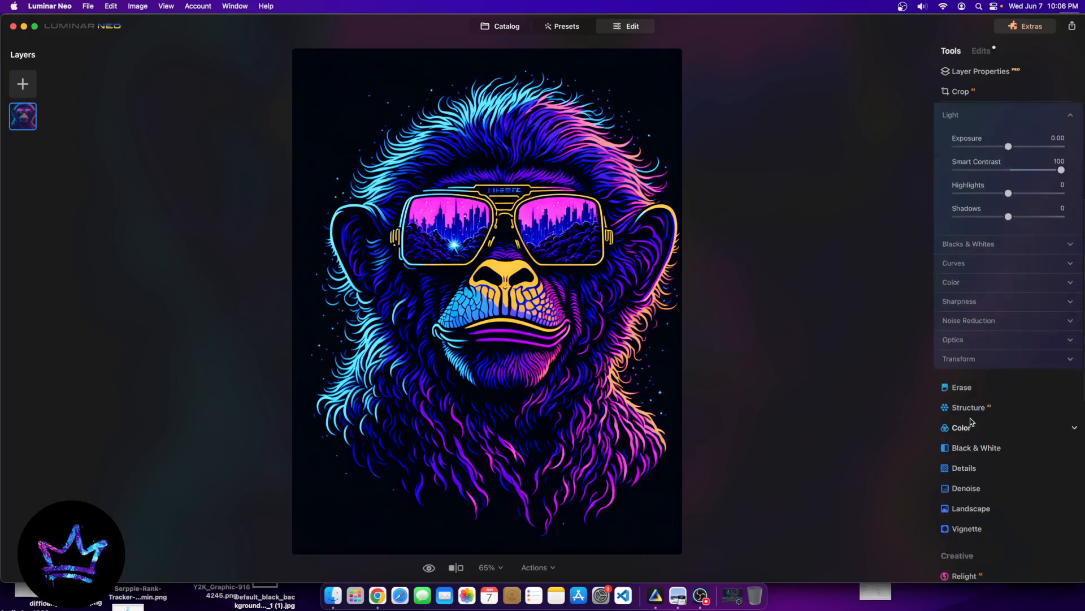
left_click(968, 475)
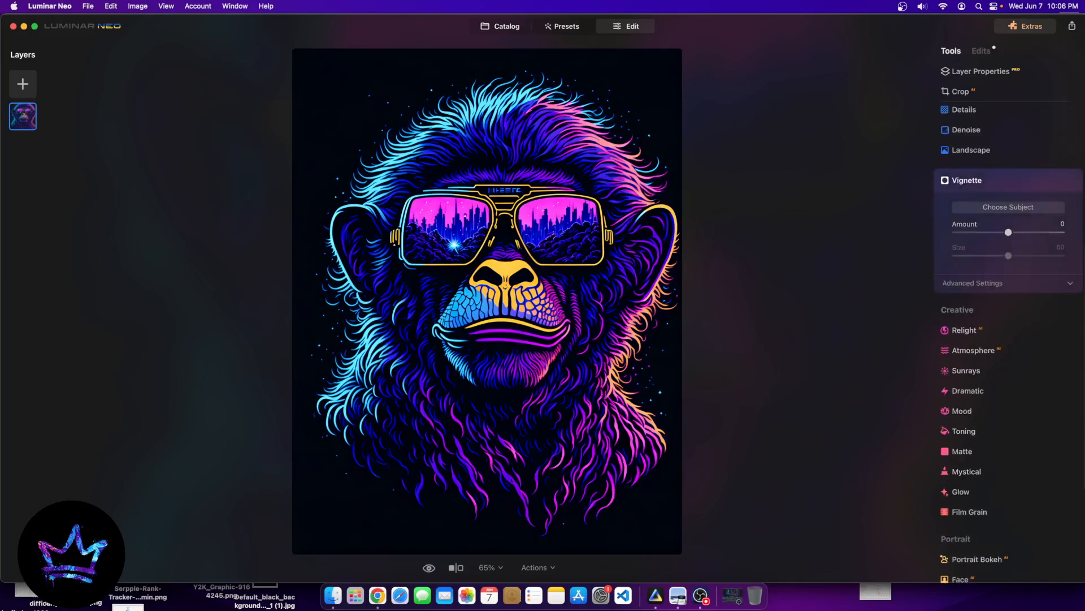
scroll(1012, 443, "down", 3)
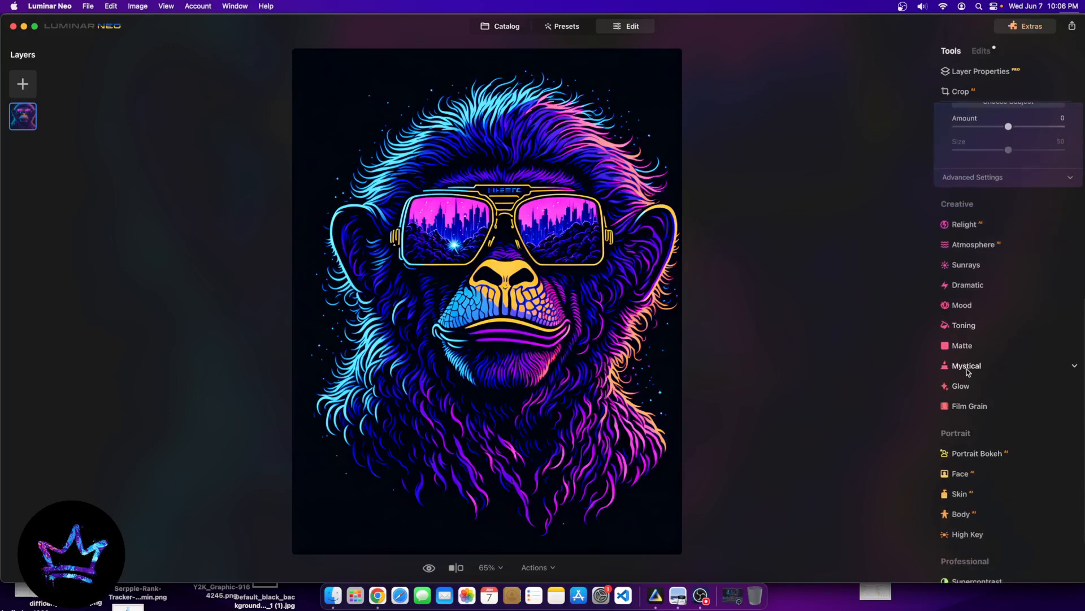
left_click(967, 366)
left_click_drag(982, 320, 1028, 323)
left_click_drag(1018, 321, 1024, 321)
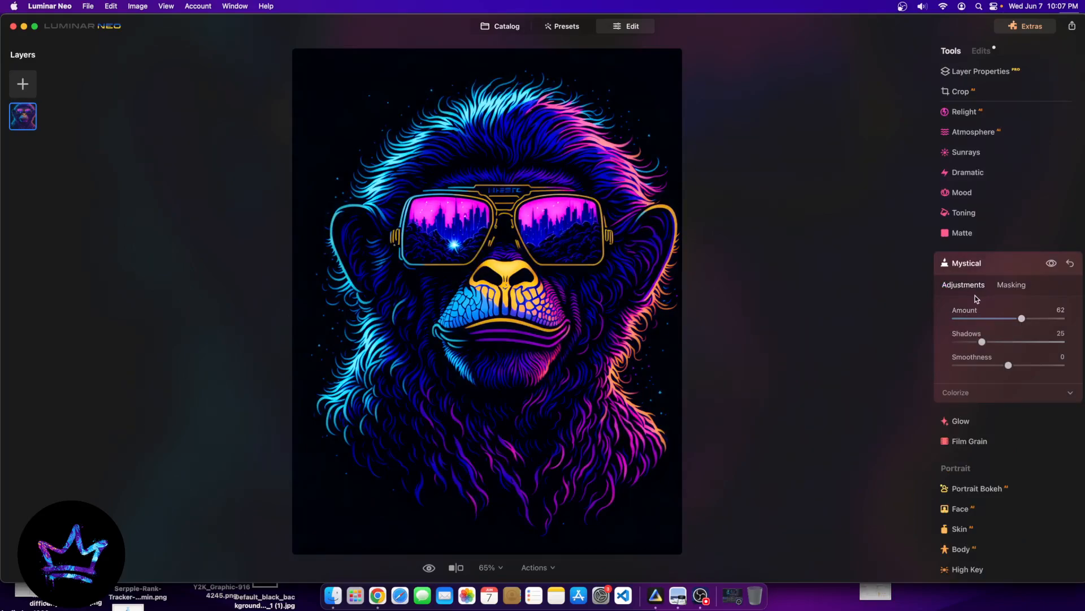
- Try the Matte adjustment on the monkey design, return its amount to 0, and open the Mood settings
left_click(962, 232)
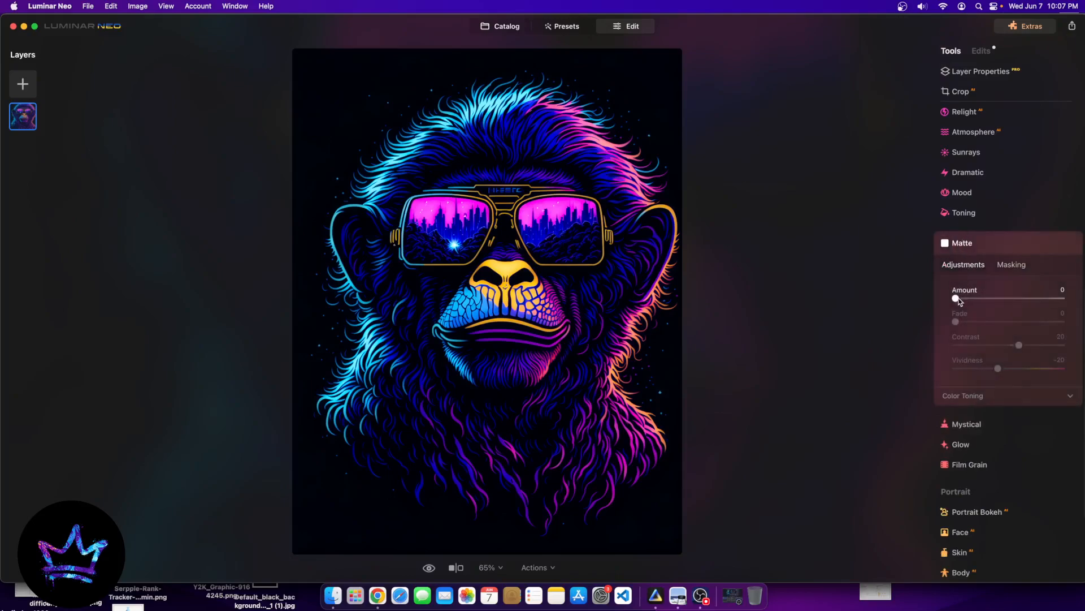
left_click_drag(956, 298, 919, 305)
left_click(961, 192)
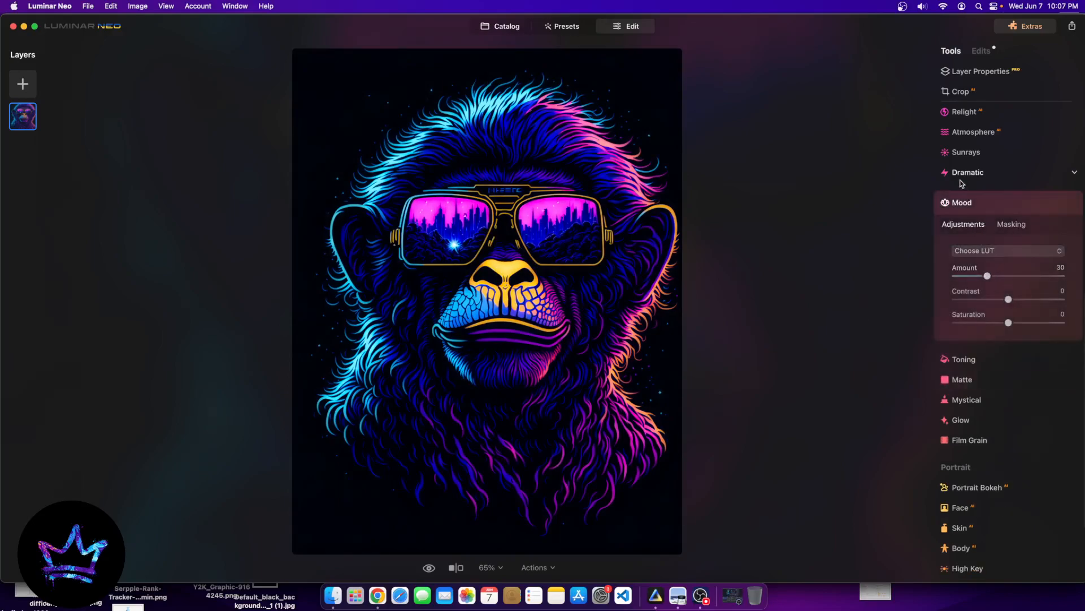
- Try the Dramatic adjustment with amounts up to 100 and local contrast at 100, and return its amount to 0
left_click(961, 182)
left_click_drag(954, 238, 833, 244)
left_click_drag(901, 246, 848, 245)
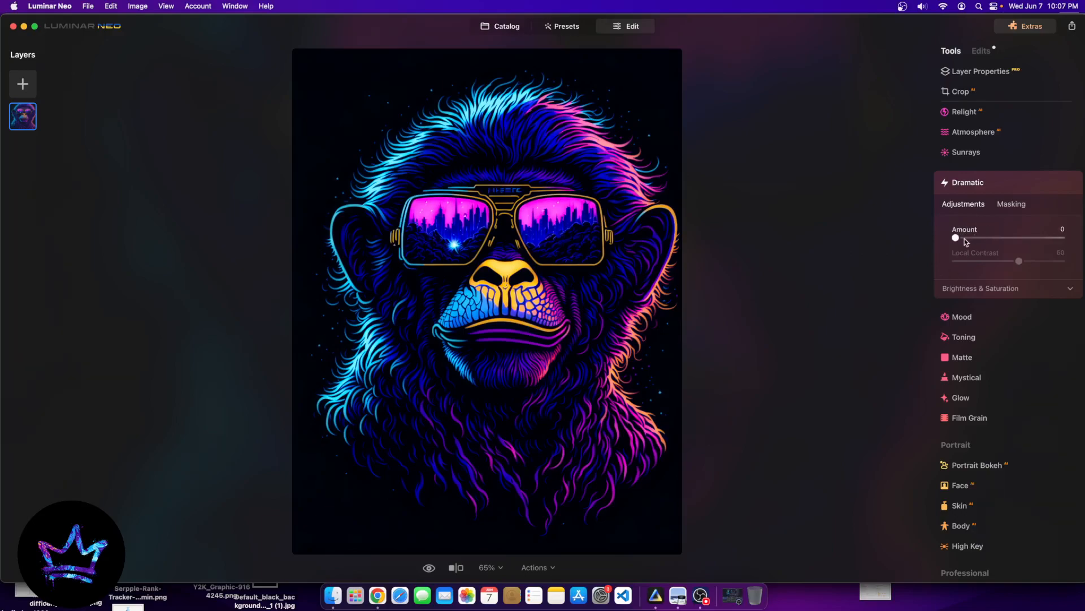
left_click_drag(955, 238, 1061, 238)
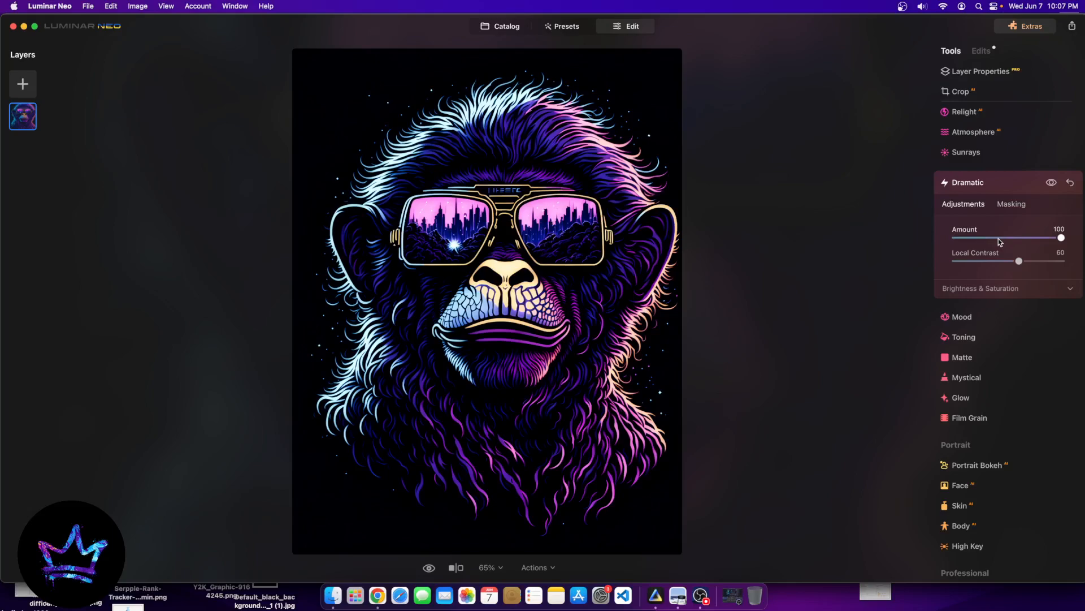
left_click_drag(998, 238, 812, 238)
left_click_drag(956, 237, 1064, 261)
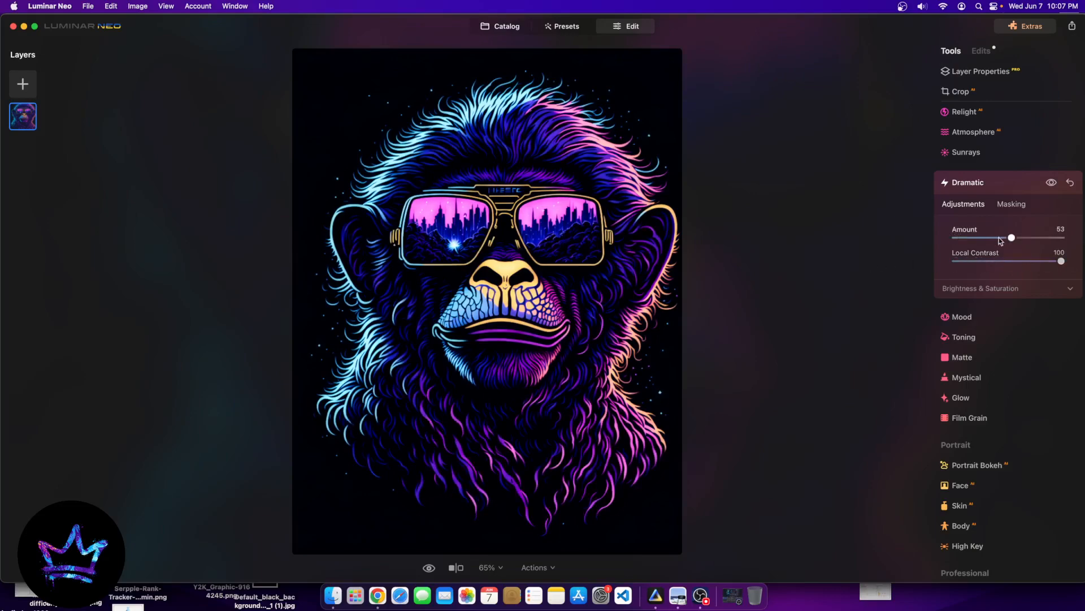
left_click_drag(1011, 238, 945, 237)
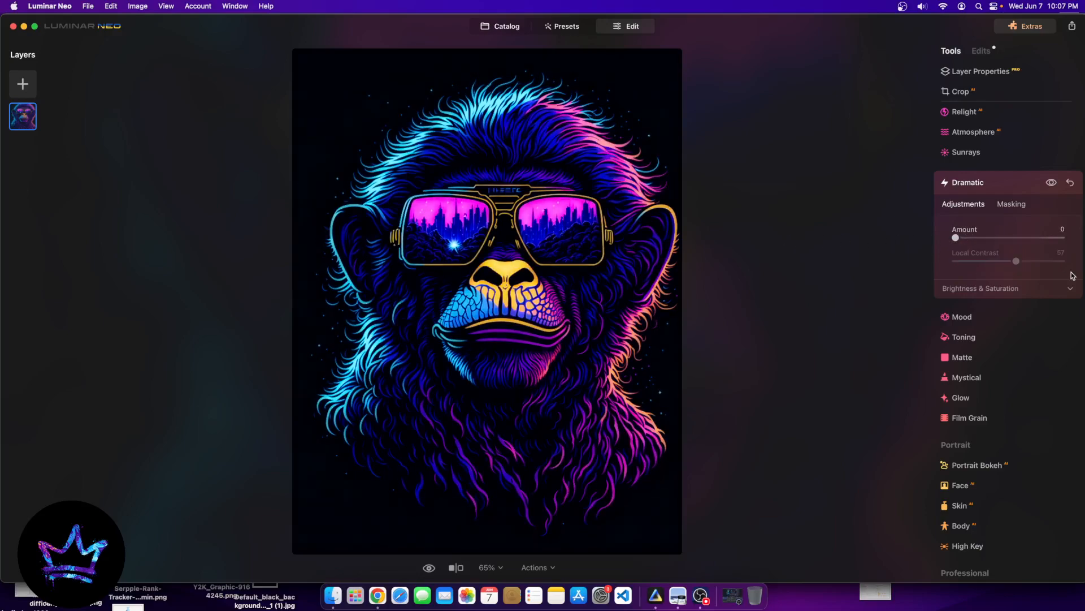
- Add a Glow effect of type Glow with an amount of 28 to the monkey design, and compare the edited image with the original
left_click(960, 354)
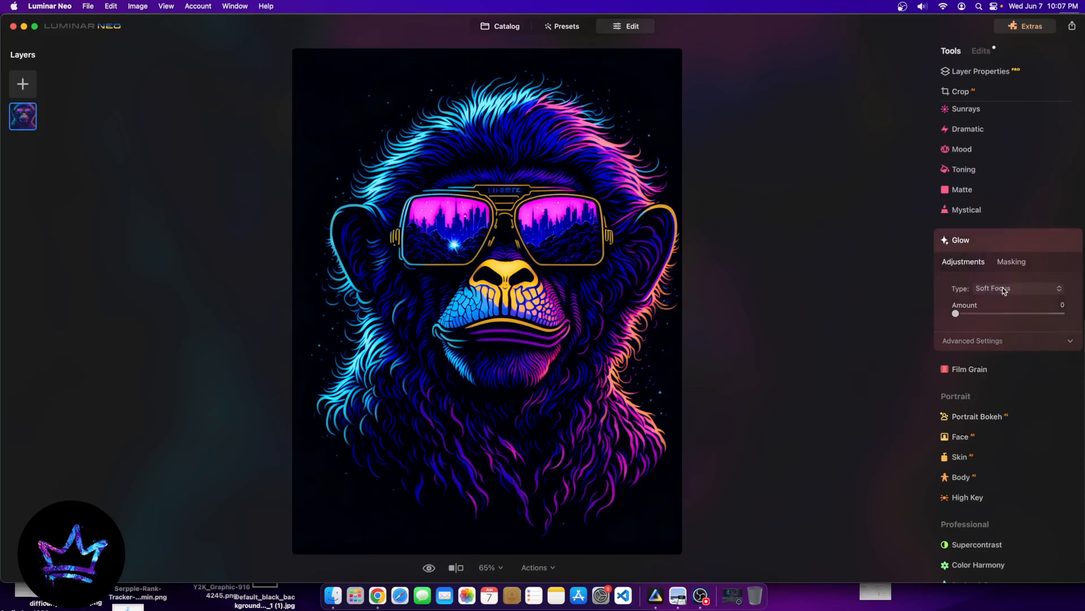
left_click(1000, 288)
left_click(1008, 319)
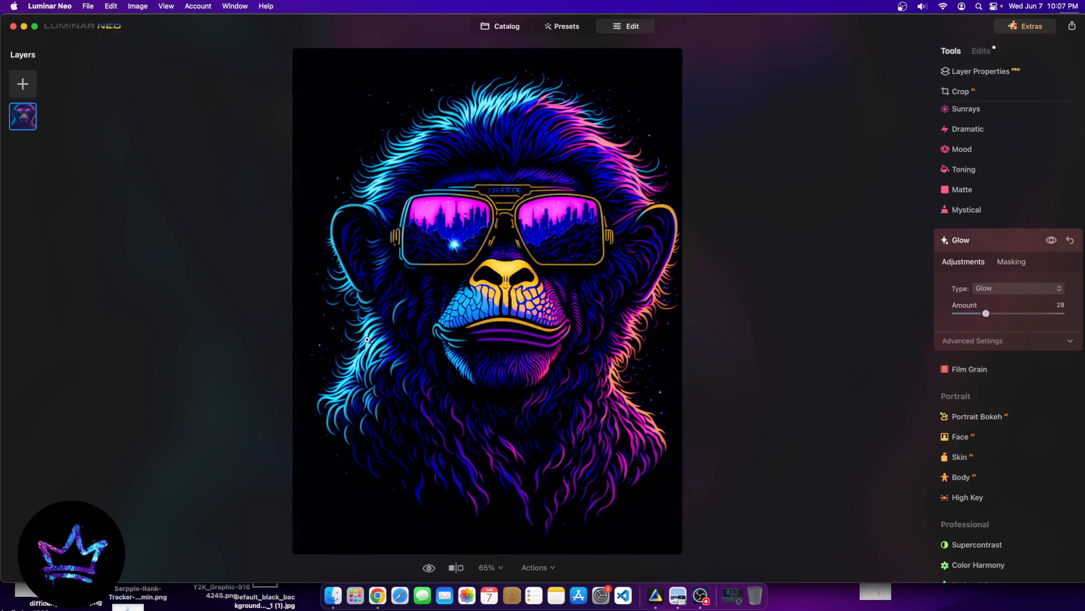
left_click(430, 567)
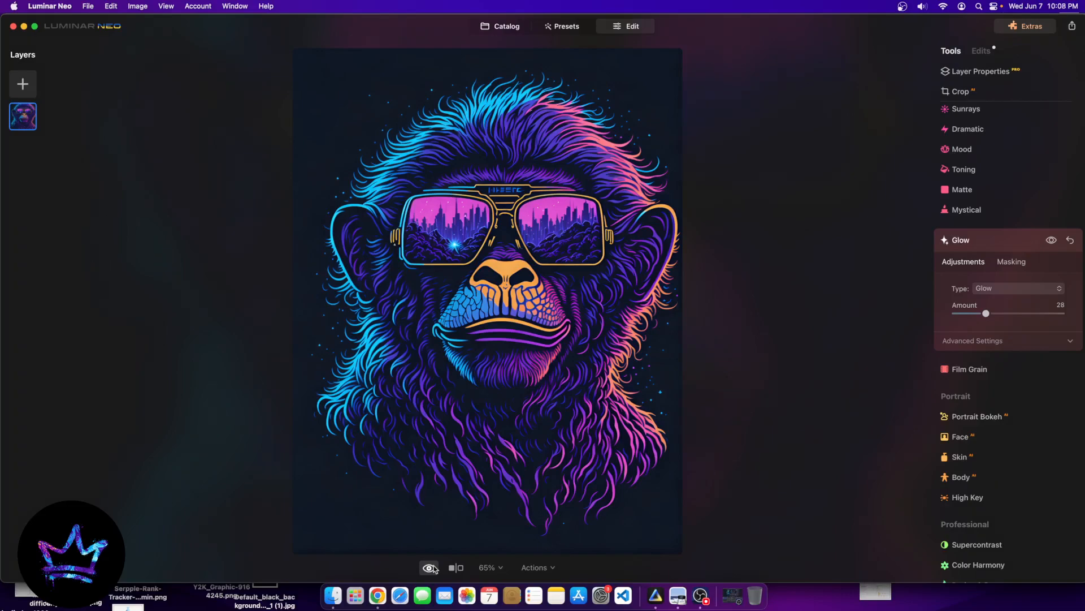
left_click(433, 567)
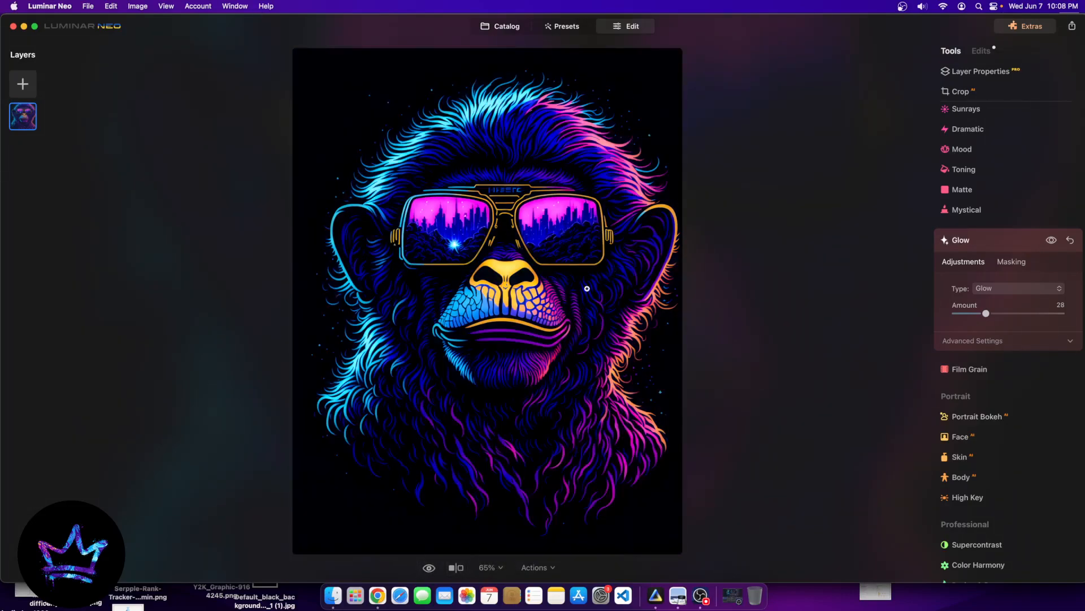
- Open the colourful tree design from the catalog for editing and set its Develop smart contrast to 100
left_click(507, 23)
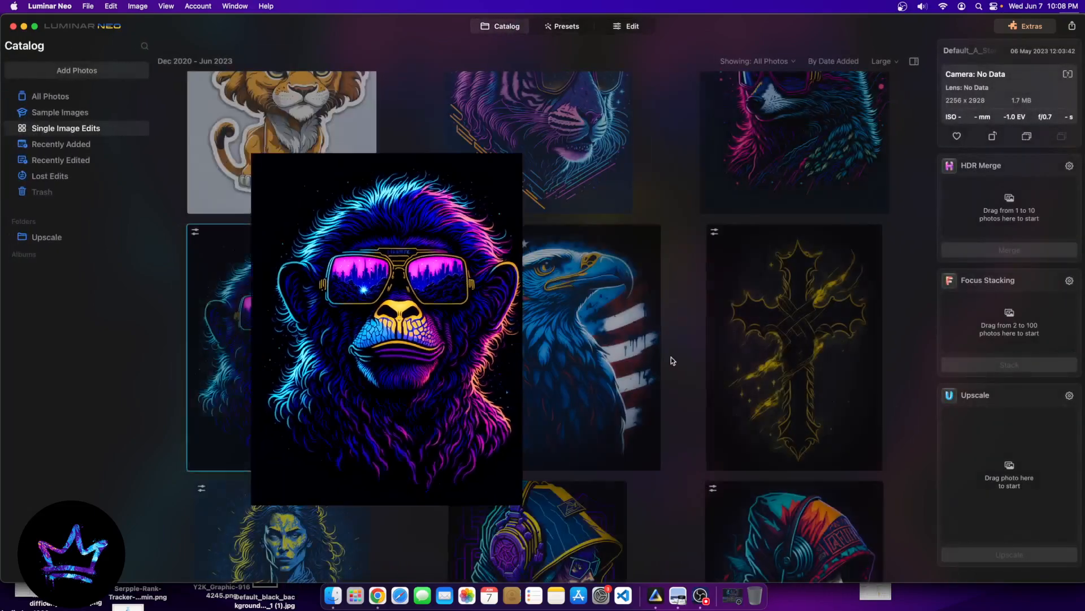
scroll(483, 354, "up", 5)
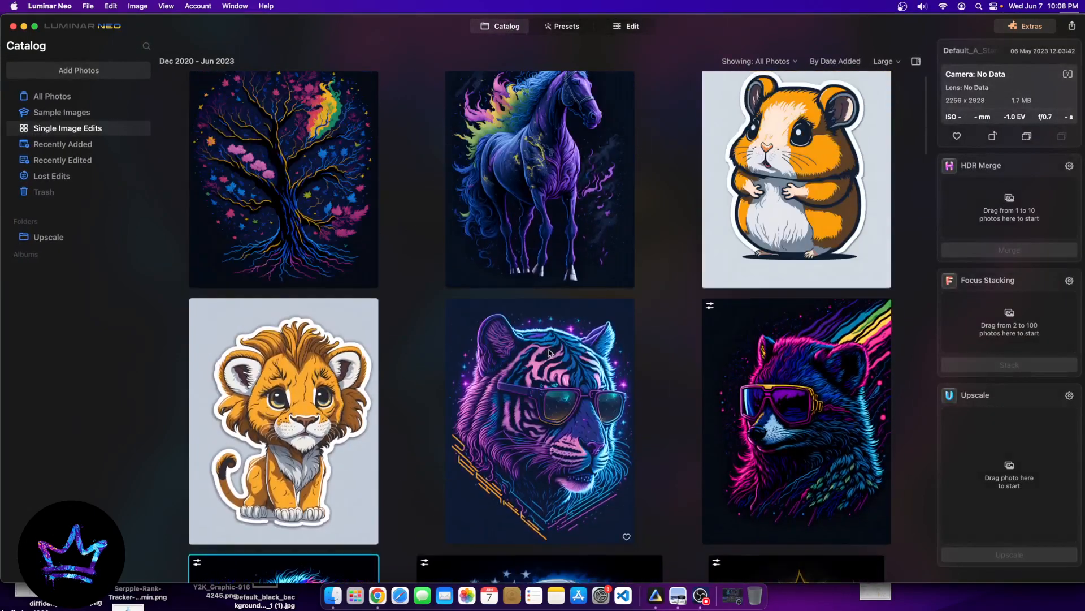
double_click(353, 244)
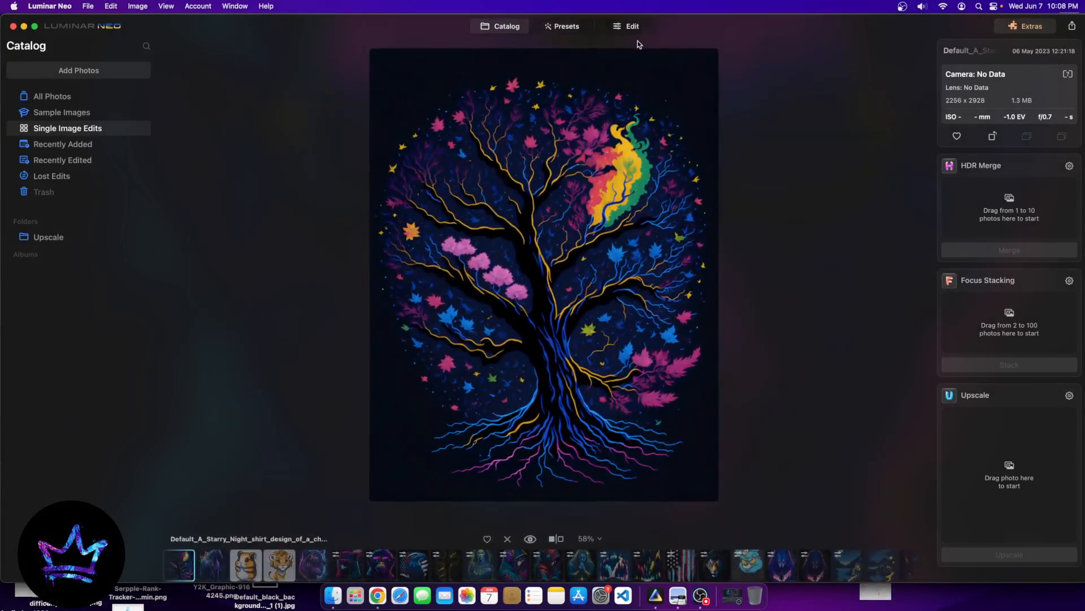
left_click(629, 27)
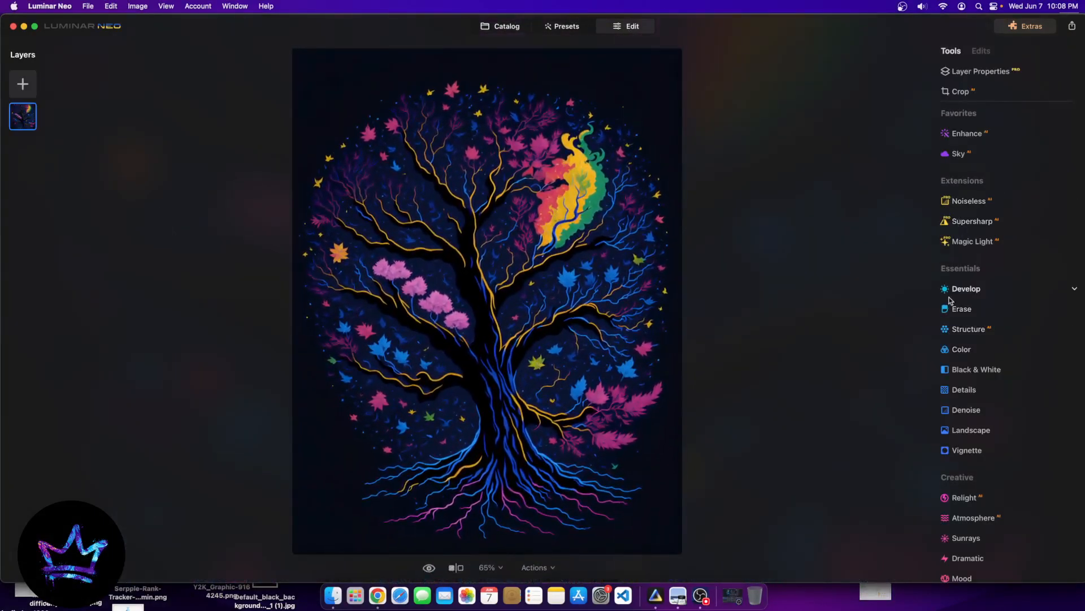
left_click(950, 290)
left_click_drag(1008, 383, 1084, 405)
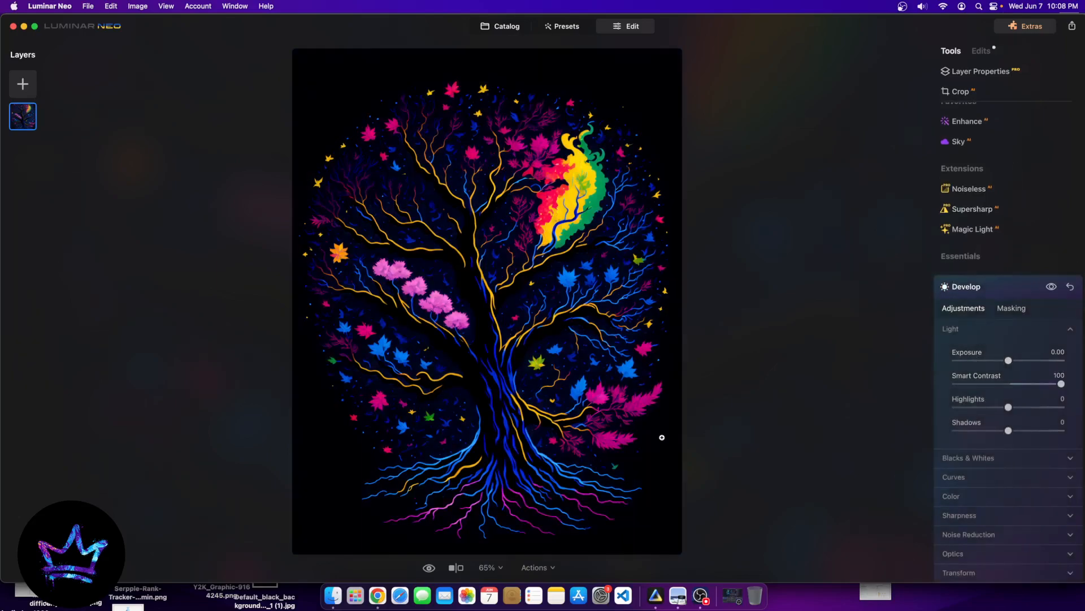
- Apply the Mystical adjustment to the tree design with an amount of 62, comparing the image with and without the effect
scroll(1010, 363, "down", 2)
scroll(1010, 363, "down", 8)
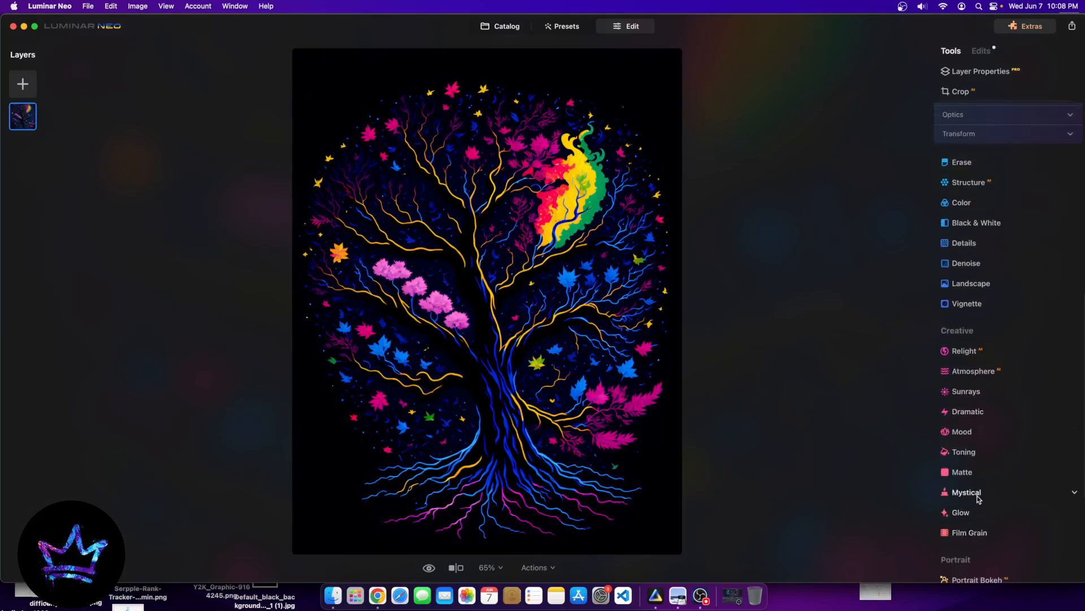
left_click(978, 488)
left_click_drag(955, 250, 1043, 250)
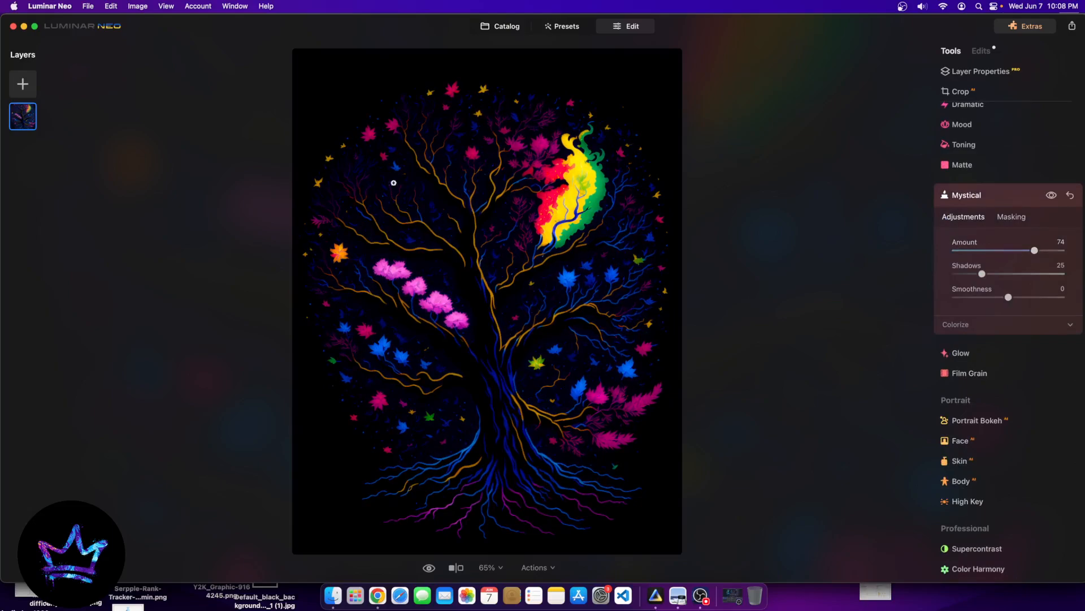
left_click(1051, 195)
left_click(1051, 194)
left_click(1051, 195)
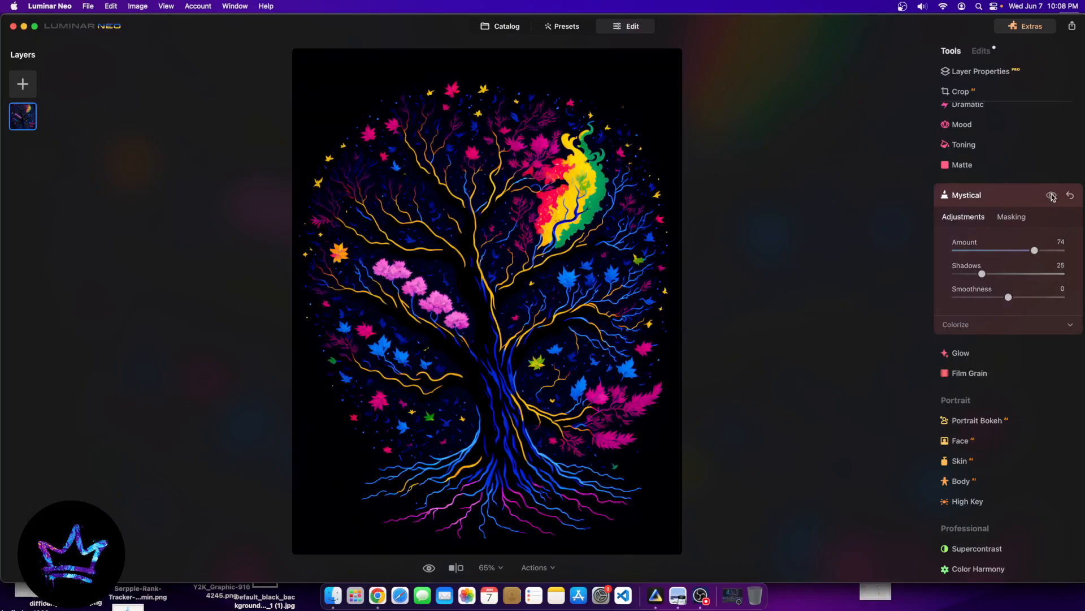
left_click(1051, 194)
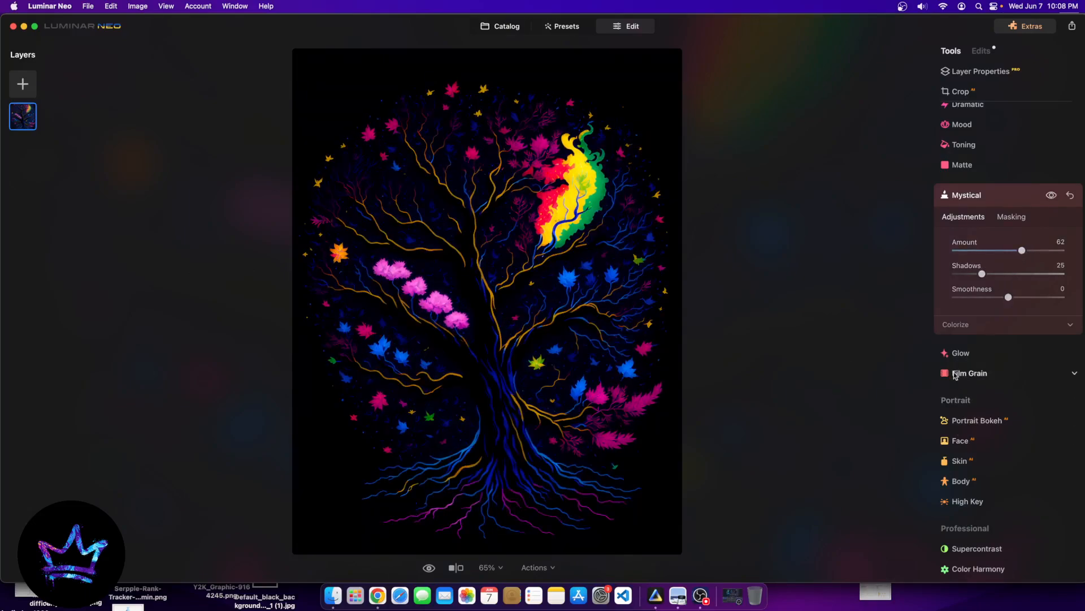
- Add a Glow effect of type Glow to the tree design with an amount of 100
left_click(960, 352)
left_click(989, 272)
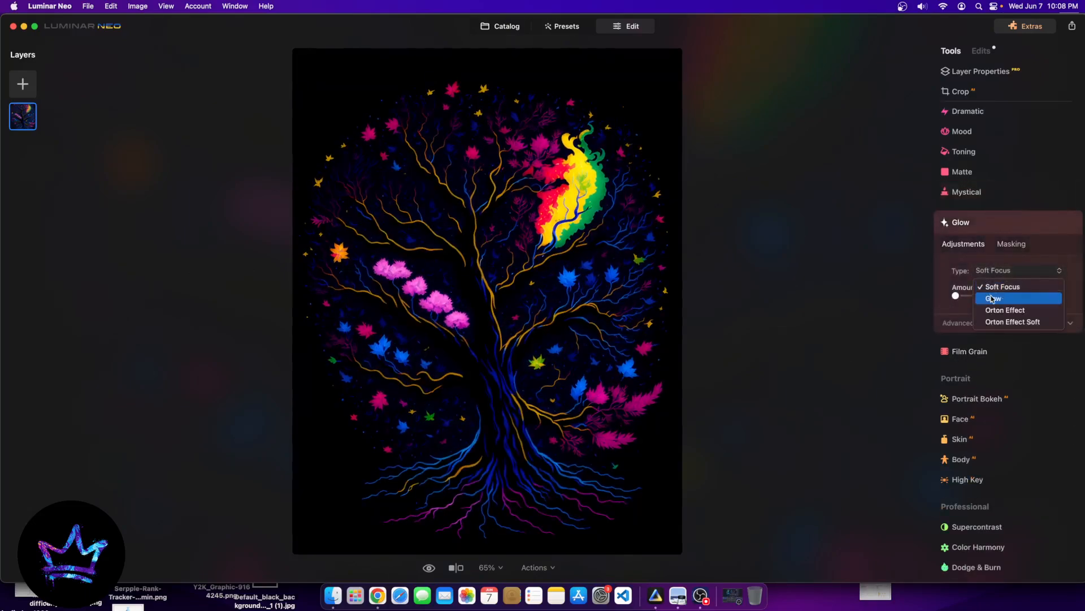
left_click(993, 298)
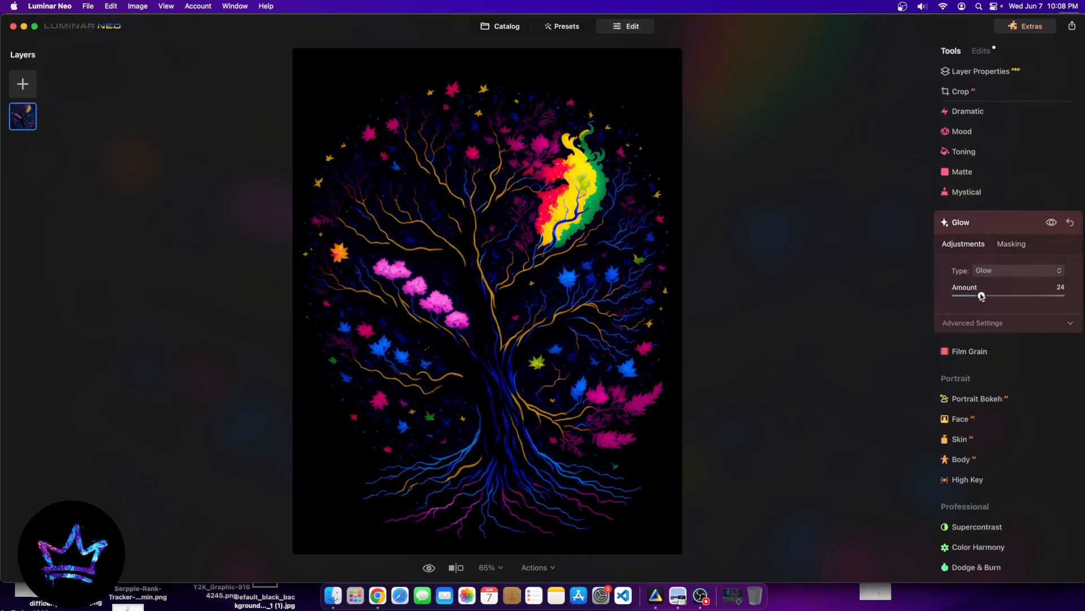
left_click_drag(995, 298, 862, 289)
left_click_drag(998, 289, 1061, 294)
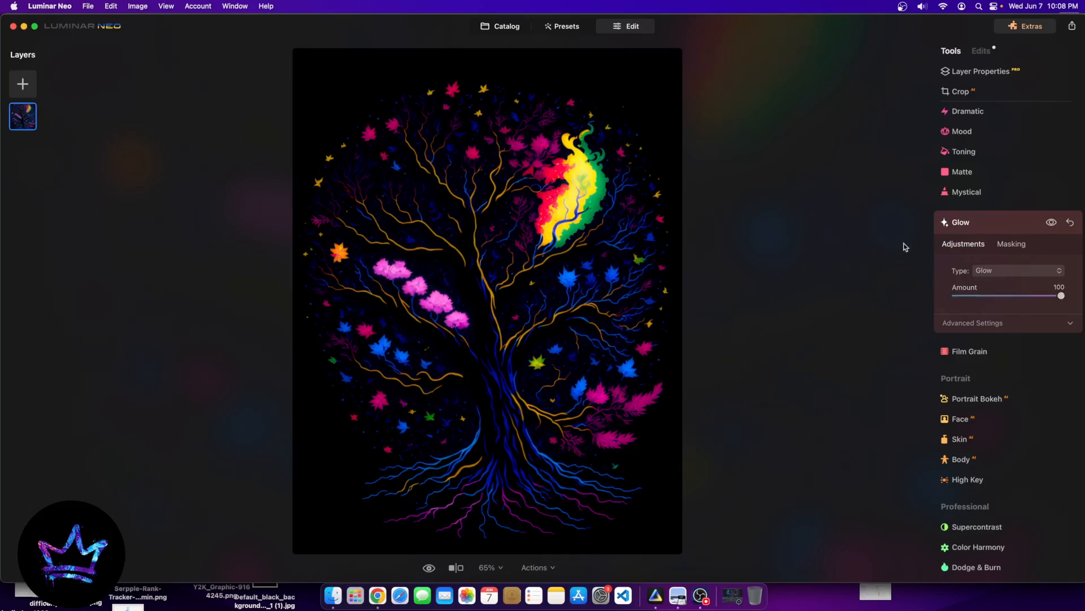
- Try Film Grain on the tree design with an amount of 100, inspect the grain up close, and return the amount to 0
left_click(971, 351)
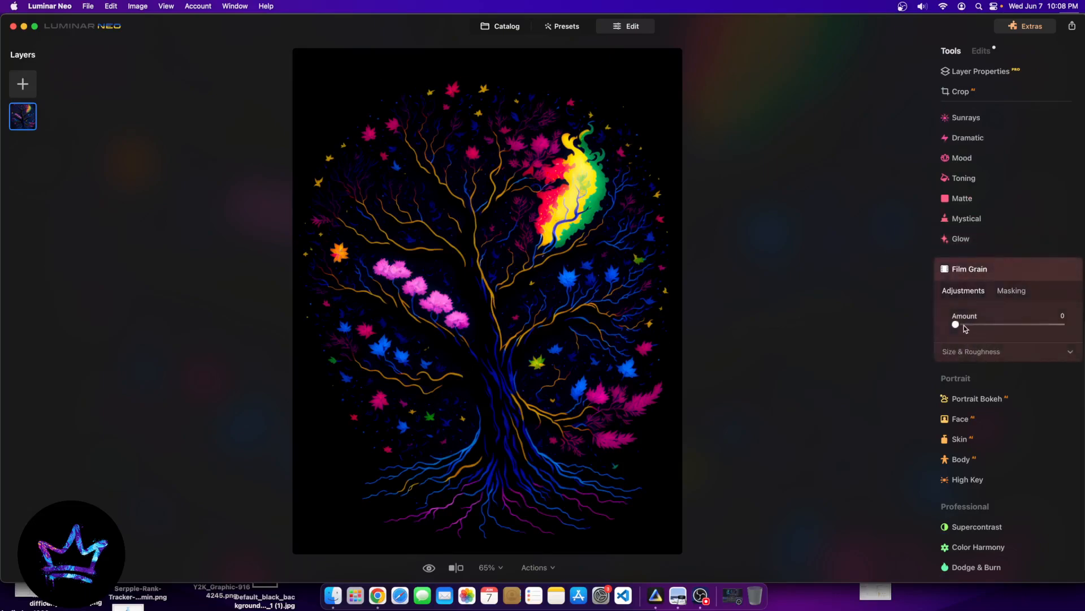
left_click_drag(964, 325, 1062, 324)
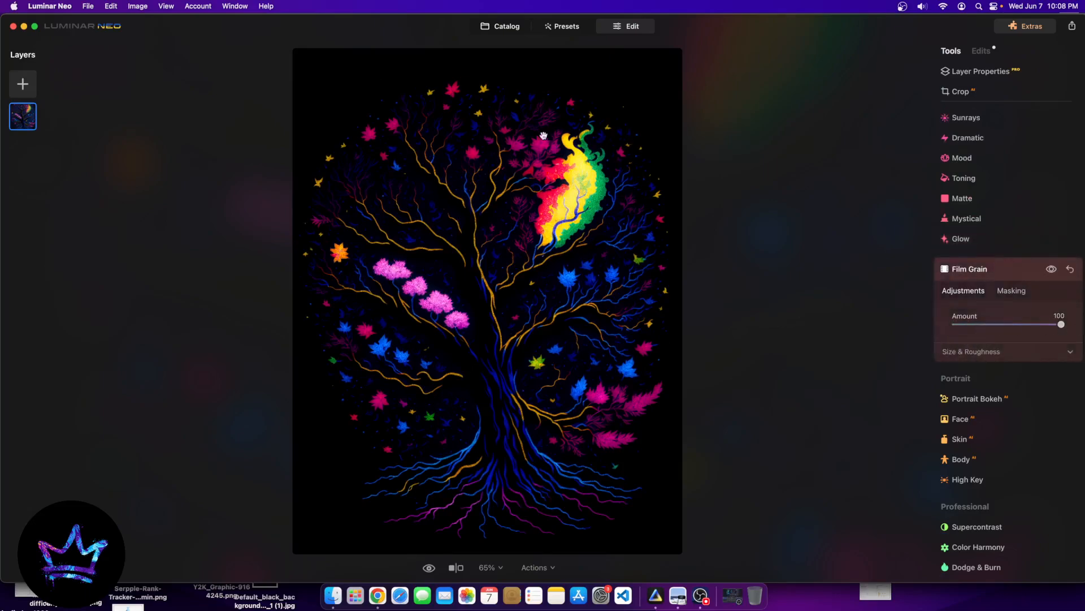
scroll(544, 136, "up", 3)
scroll(718, 252, "up", 4)
scroll(683, 331, "down", 7)
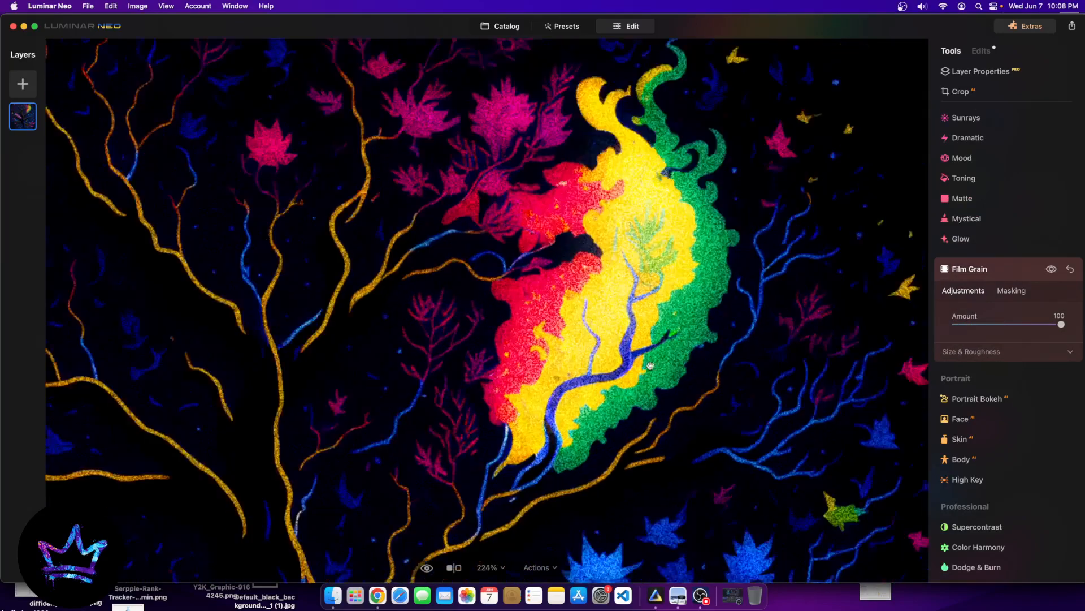
scroll(474, 338, "up", 3)
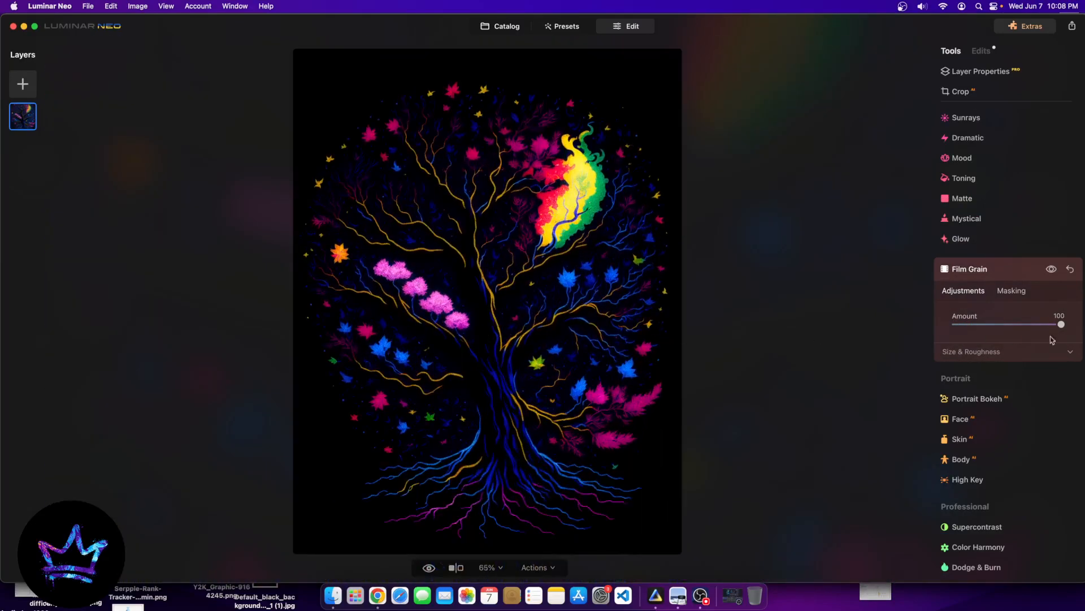
left_click_drag(1060, 324, 964, 330)
double_click(984, 326)
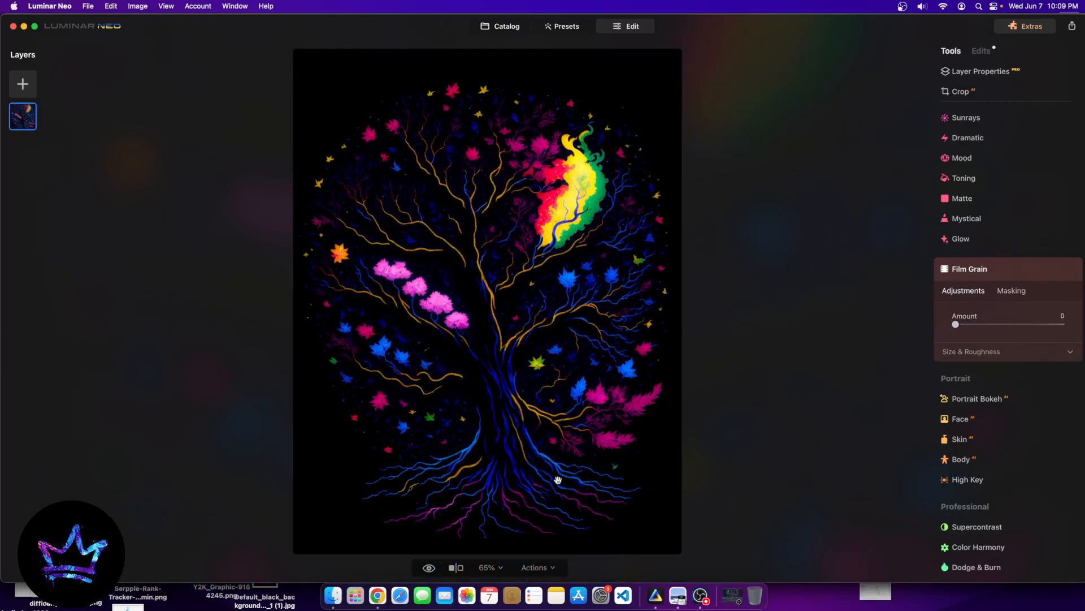
- Open the purple and blue horse design from the catalog for editing and set its Develop smart contrast to 100
left_click(503, 26)
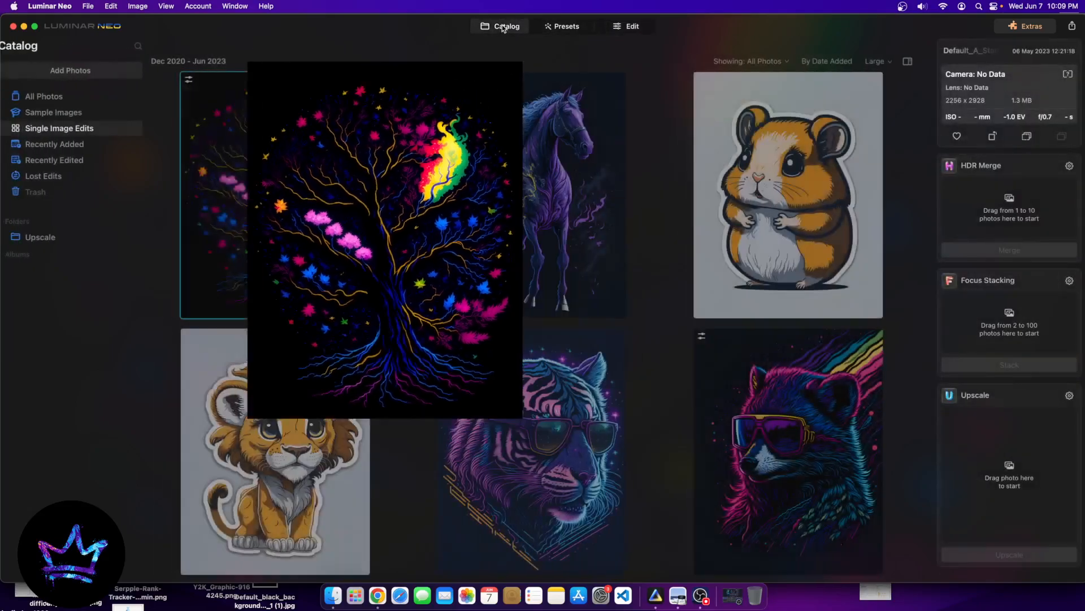
scroll(545, 283, "down", 5)
scroll(545, 283, "up", 3)
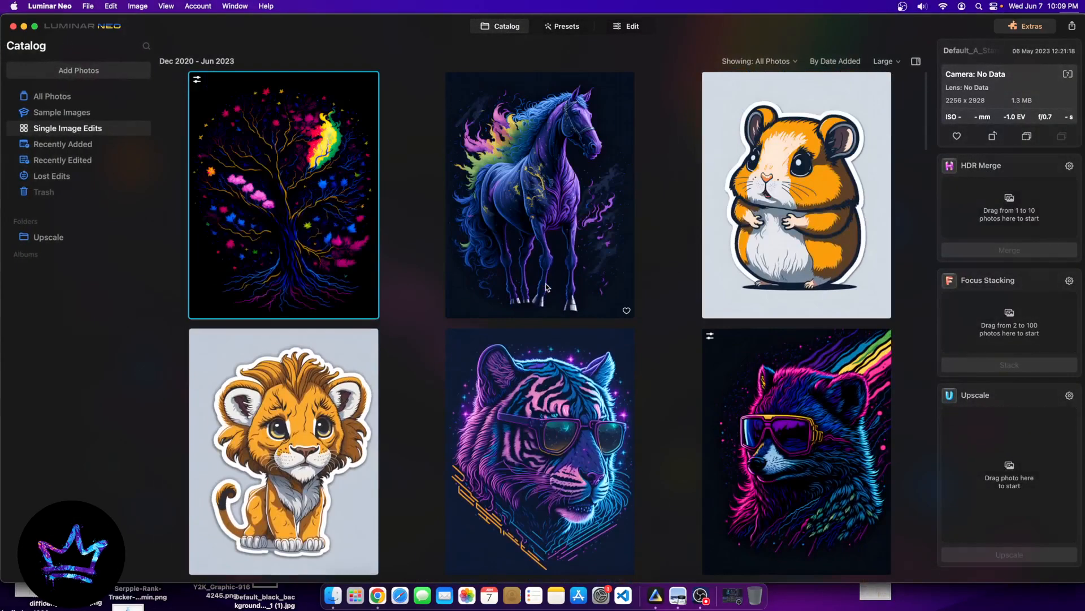
double_click(545, 169)
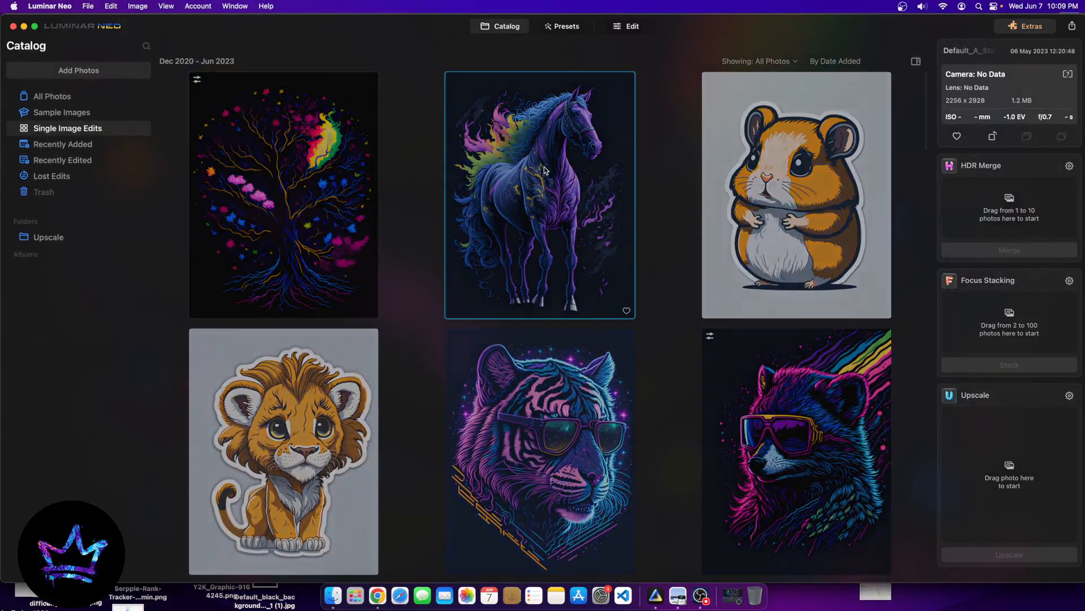
left_click(608, 25)
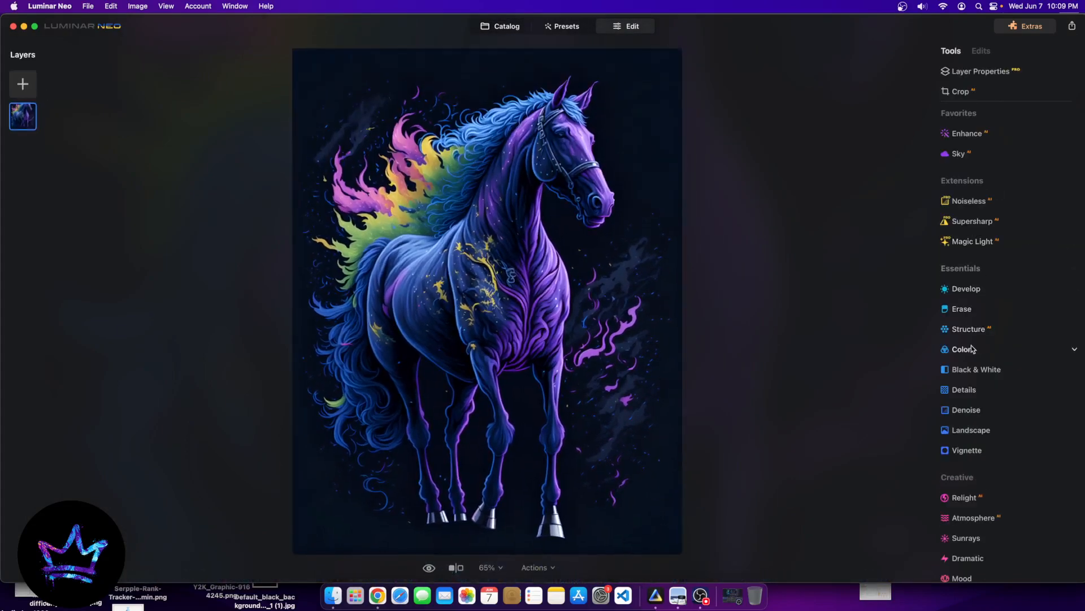
left_click(966, 288)
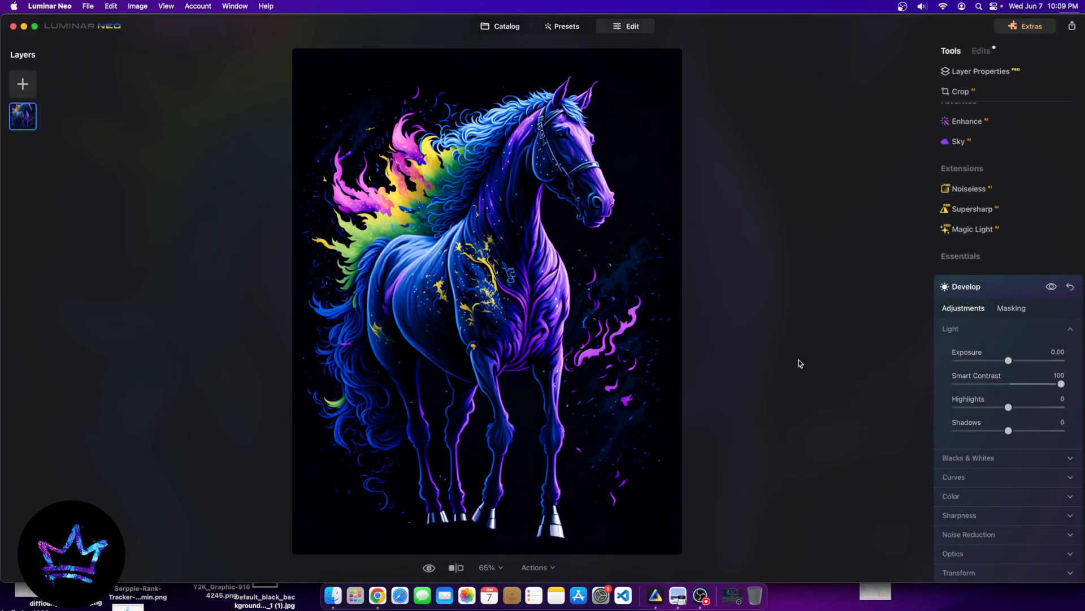
- Erase the small light blue symbol on the horse's chest in two passes with the Erase tool
scroll(972, 435, "down", 2)
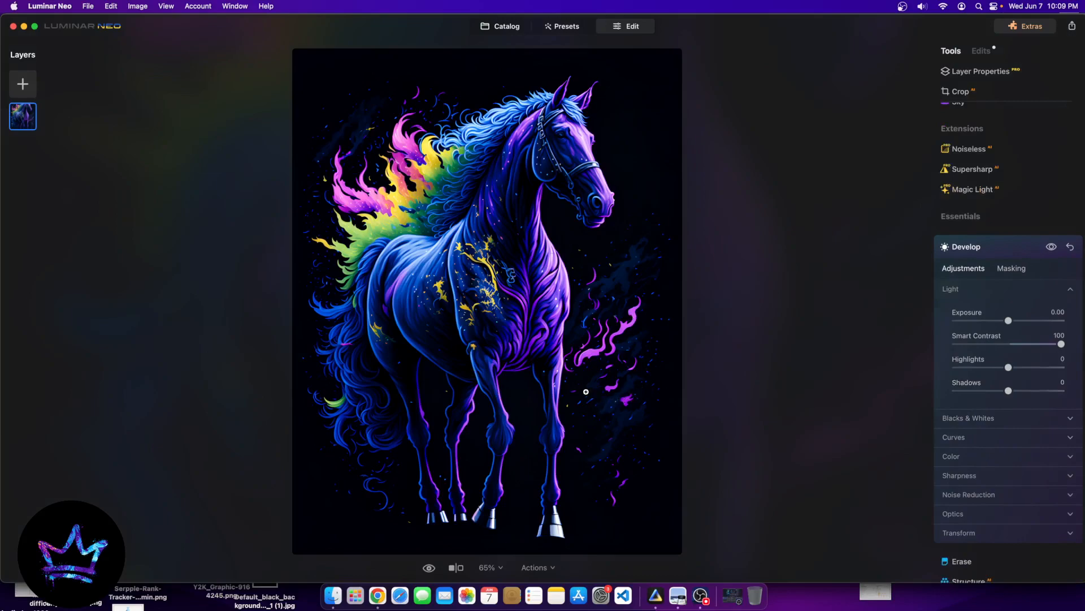
scroll(979, 548, "down", 8)
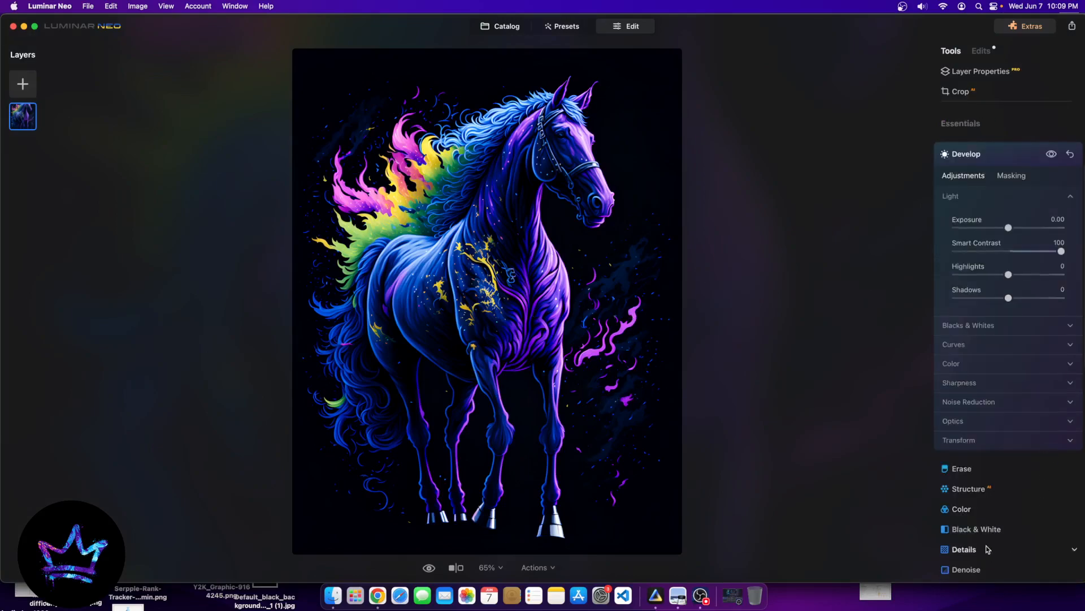
left_click(963, 390)
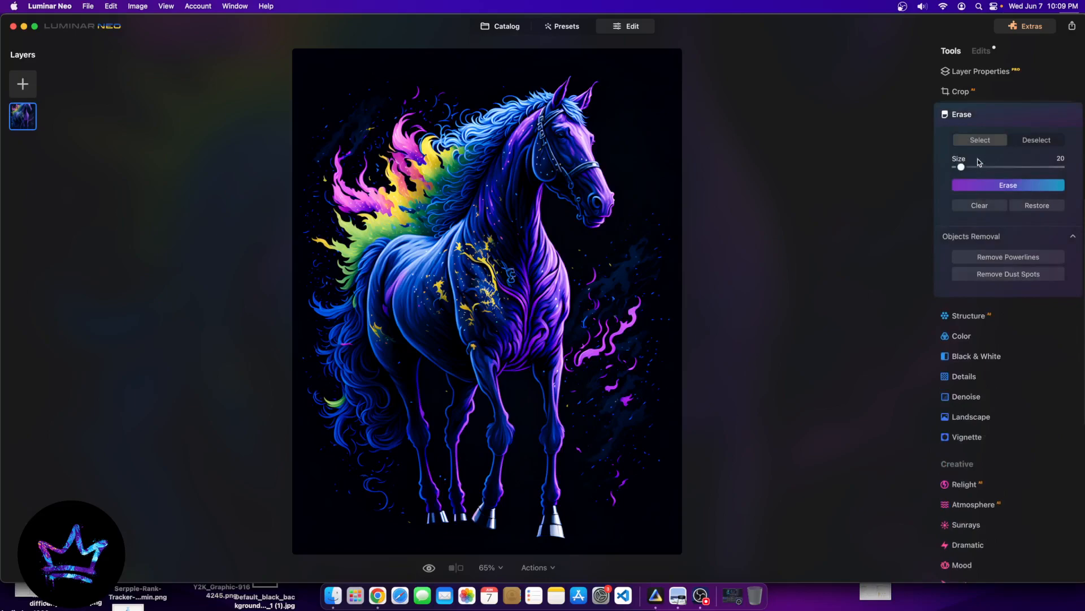
mouse_move(503, 267)
left_mouse_down()
mouse_move(582, 292)
mouse_move(513, 277)
mouse_move(527, 292)
mouse_move(496, 272)
mouse_move(542, 299)
mouse_move(522, 269)
mouse_move(508, 263)
mouse_move(560, 307)
mouse_move(503, 255)
mouse_move(483, 252)
mouse_move(506, 274)
mouse_move(477, 259)
mouse_move(504, 265)
mouse_move(480, 224)
left_mouse_up()
scroll(509, 278, "up", 5)
scroll(513, 277, "up", 2)
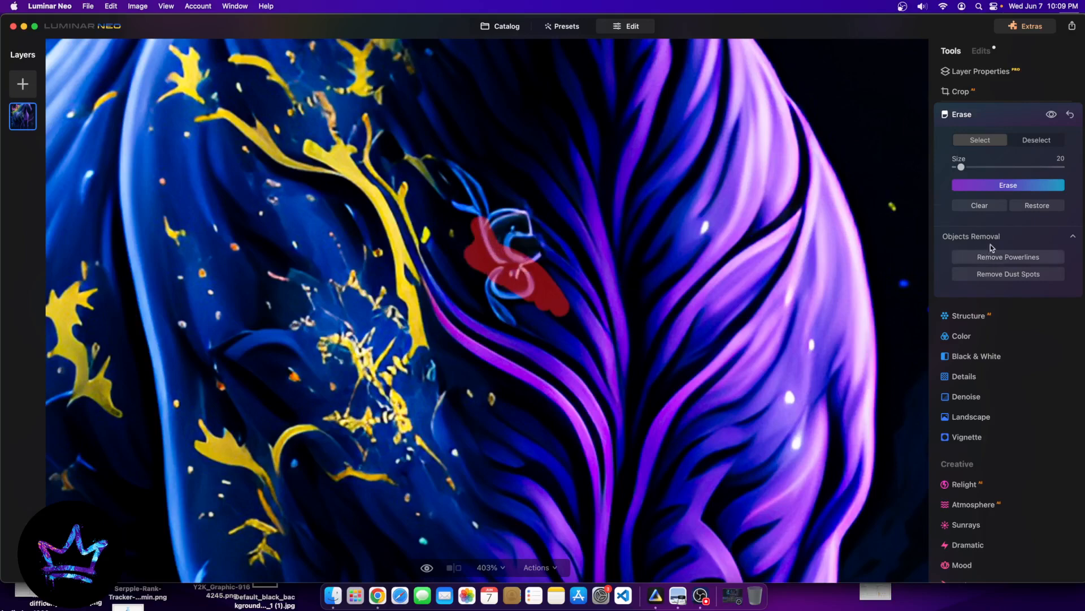
left_click(995, 187)
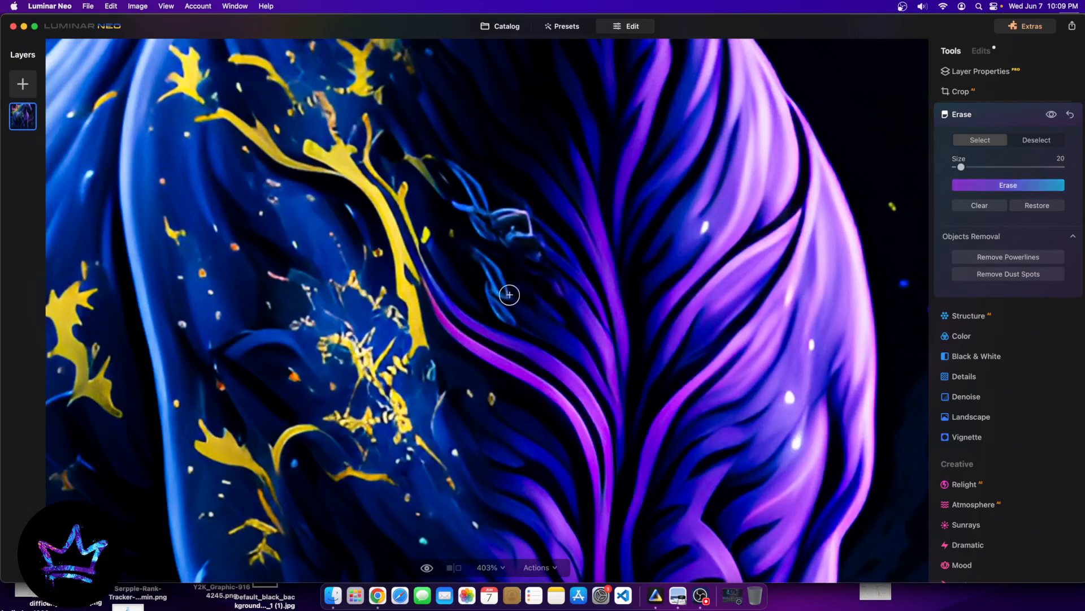
mouse_move(515, 291)
left_mouse_down()
mouse_move(478, 248)
mouse_move(495, 249)
mouse_move(458, 207)
mouse_move(471, 196)
mouse_move(459, 180)
mouse_move(489, 211)
mouse_move(520, 236)
left_mouse_up()
left_click(972, 187)
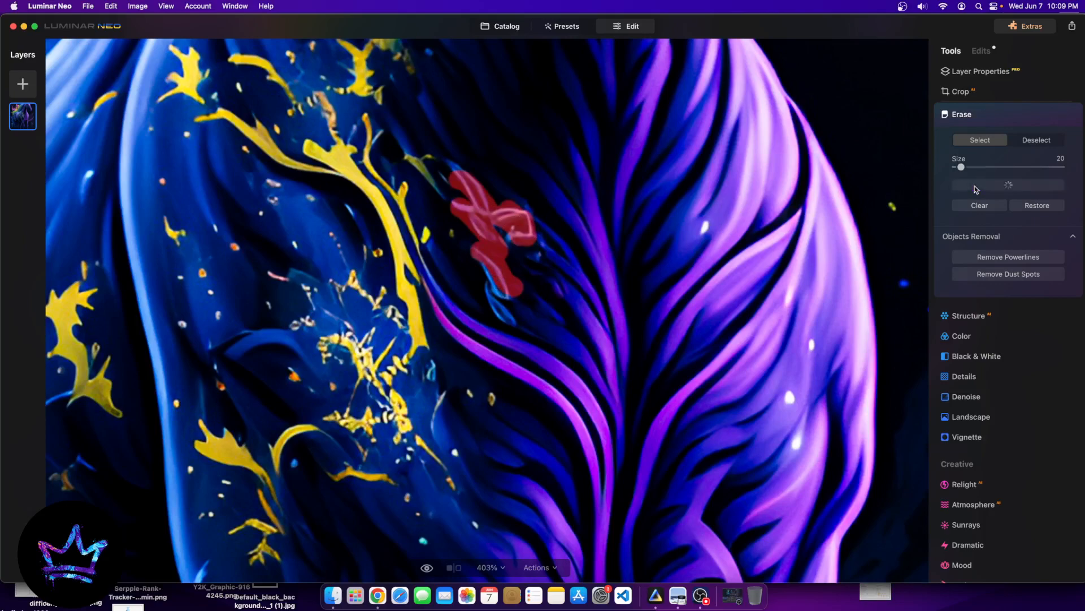
- Check the whole horse design and mark the remaining light blue traces on its chest for erasing
scroll(555, 354, "down", 10)
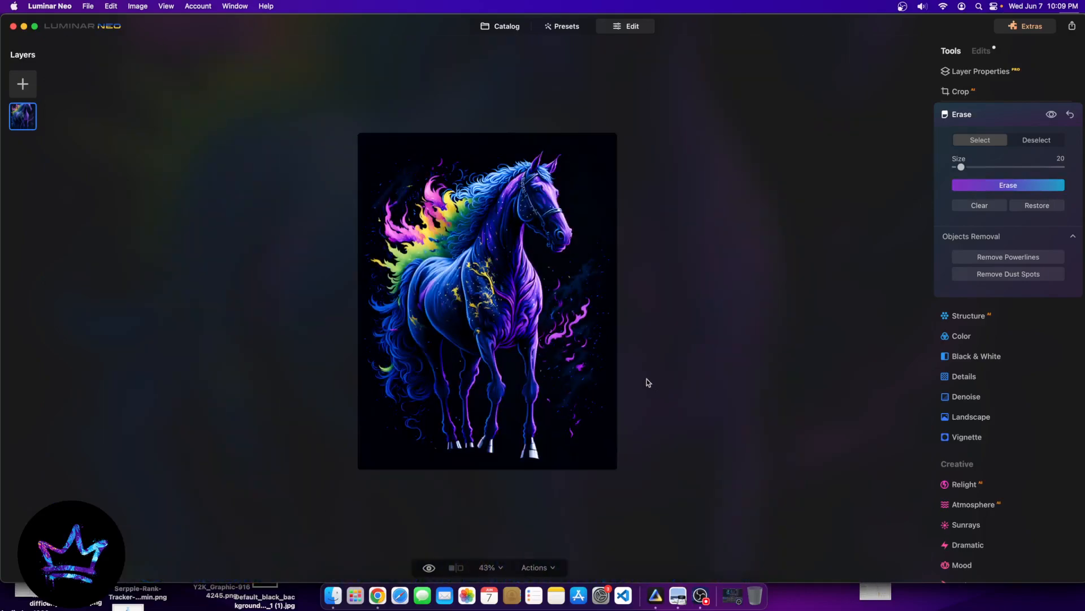
scroll(475, 224, "up", 5)
scroll(523, 269, "up", 10)
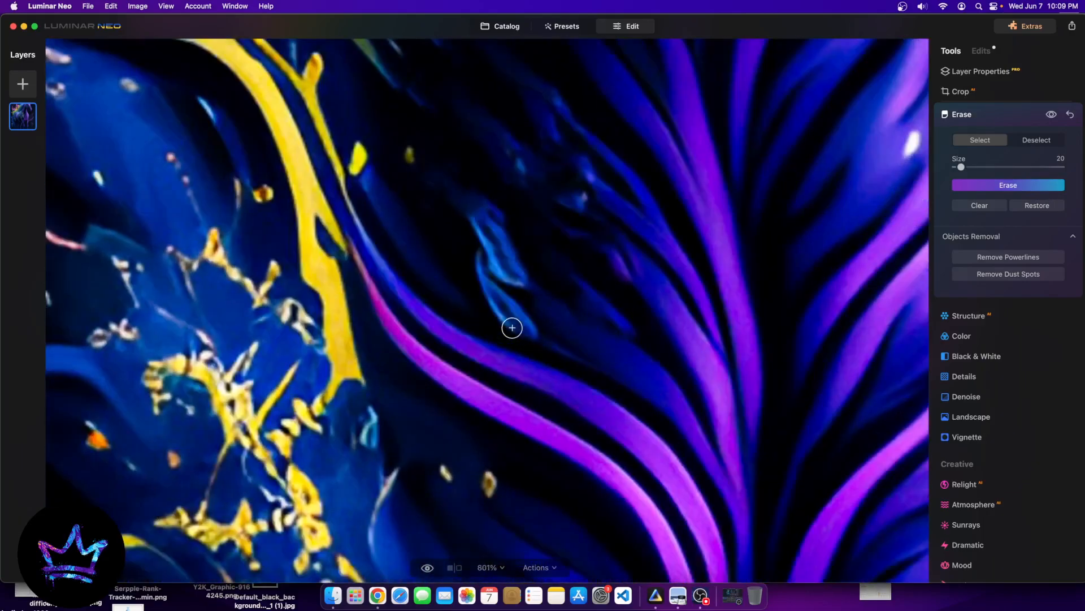
mouse_move(532, 276)
left_mouse_down()
mouse_move(475, 219)
mouse_move(471, 252)
mouse_move(465, 233)
mouse_move(532, 270)
mouse_move(478, 206)
mouse_move(515, 227)
mouse_move(444, 179)
mouse_move(520, 322)
mouse_move(476, 251)
mouse_move(507, 322)
mouse_move(480, 273)
left_mouse_up()
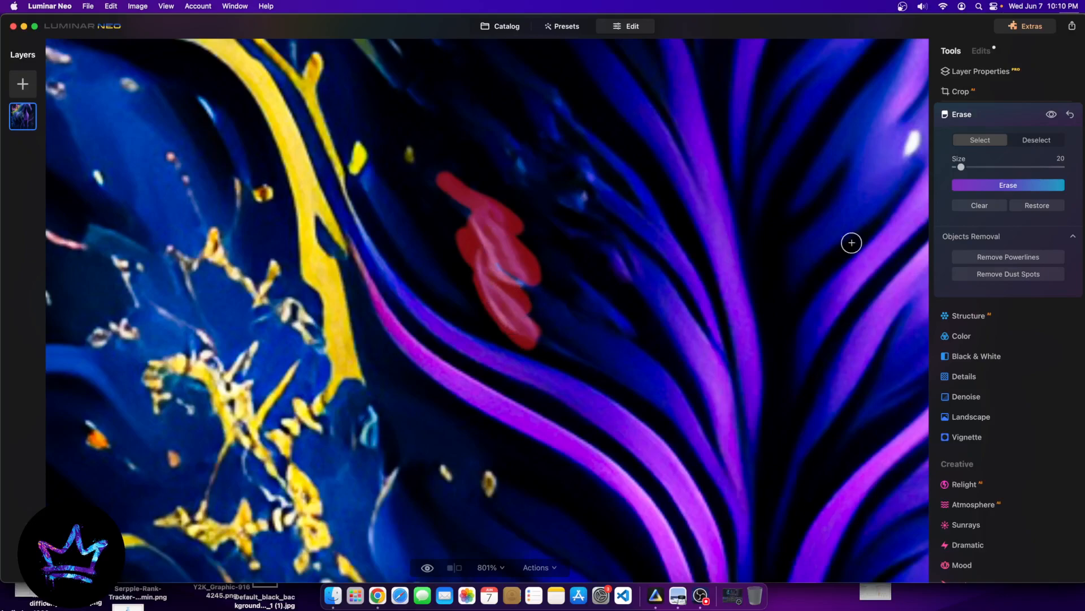
- Erase the masked marking on the horse's chest and check the whole image
key("super+0")
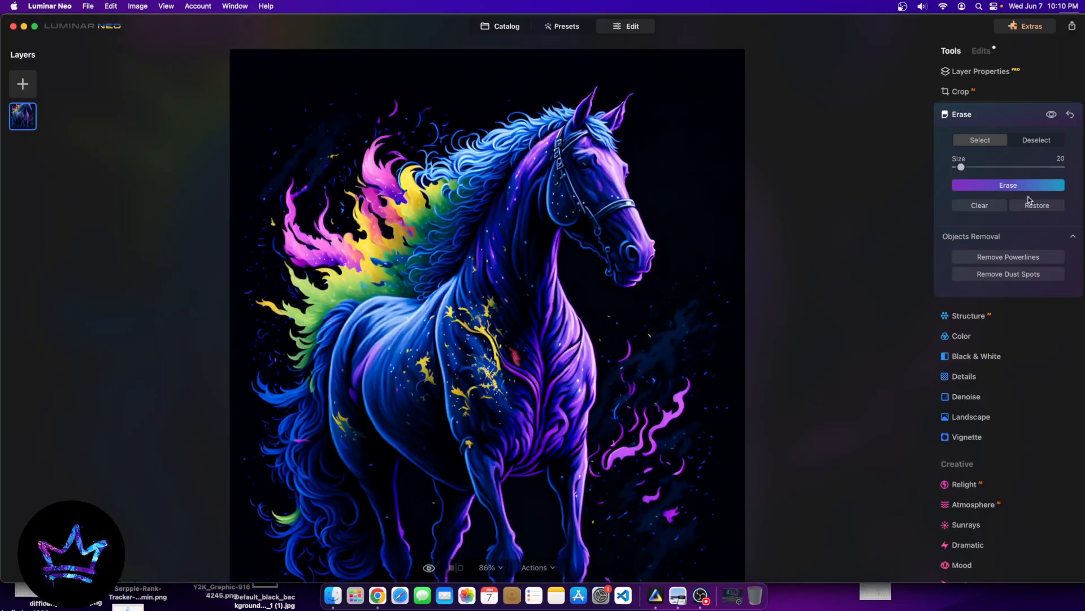
left_click(1041, 185)
key("super+equal")
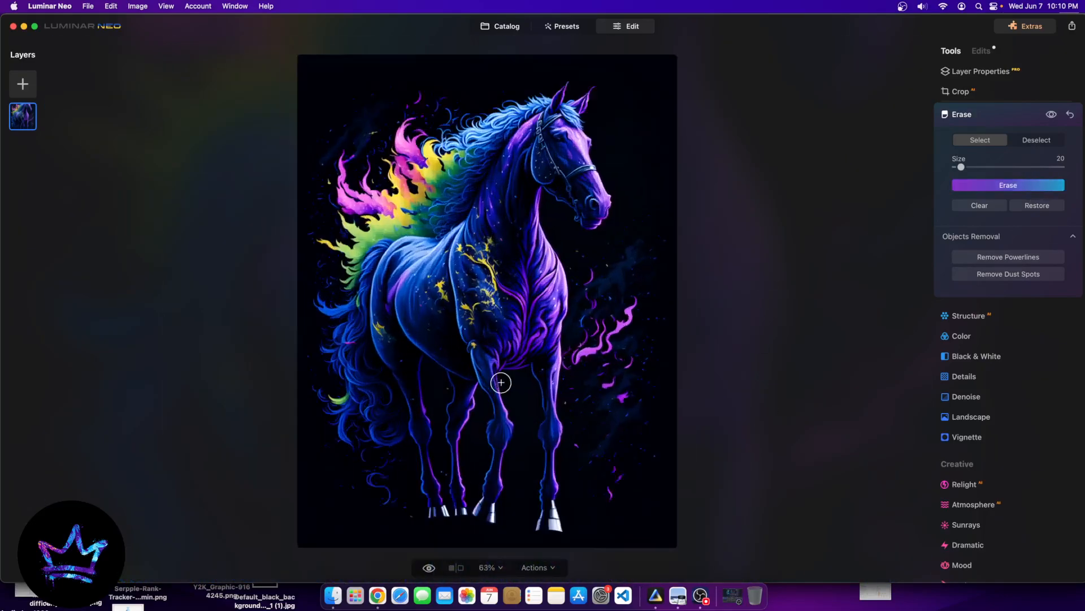
key("super+minus")
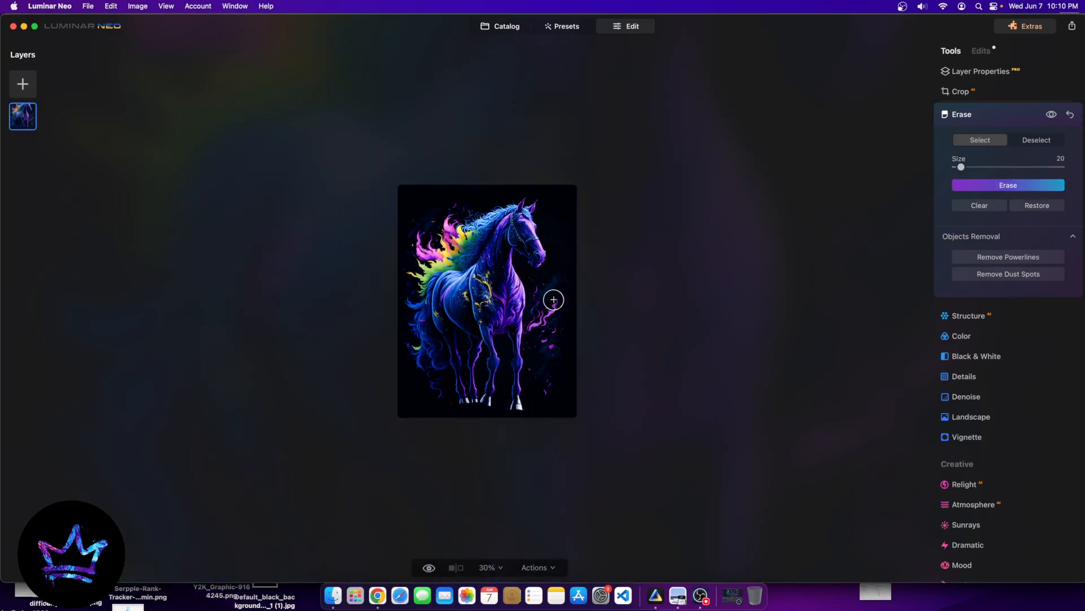
key("super+equal")
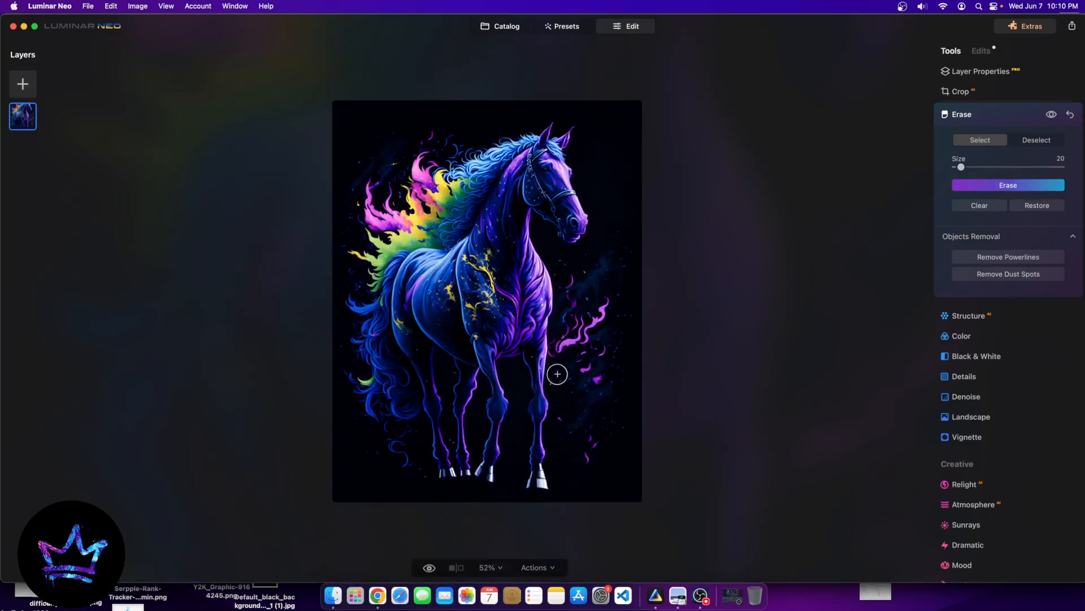
- Tone the horse image's highlights with a saturation of 82 and a hue of 303
scroll(1059, 439, "down", 5)
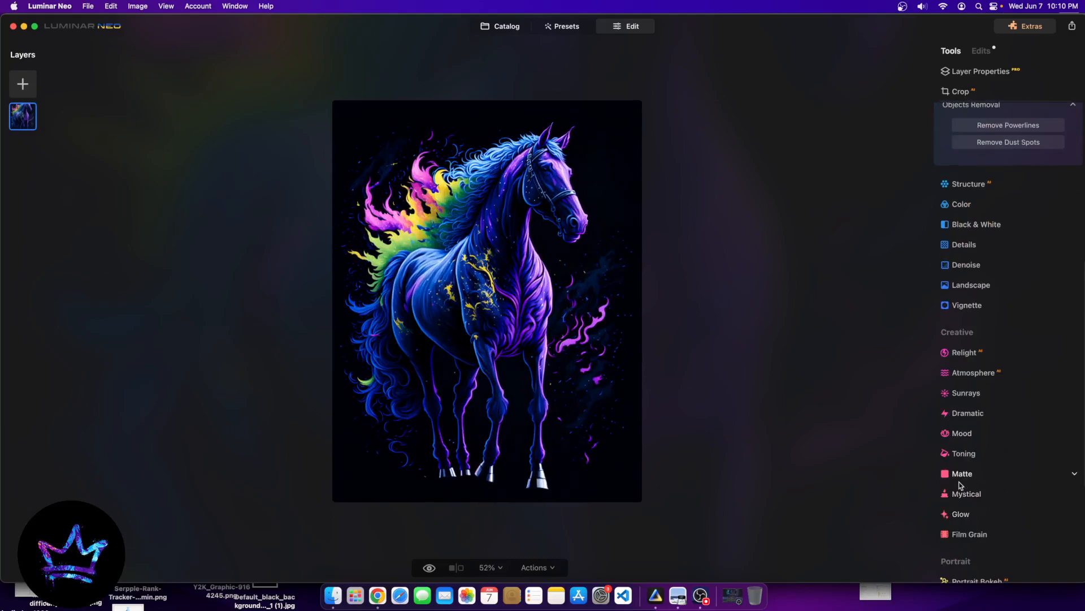
left_click(957, 452)
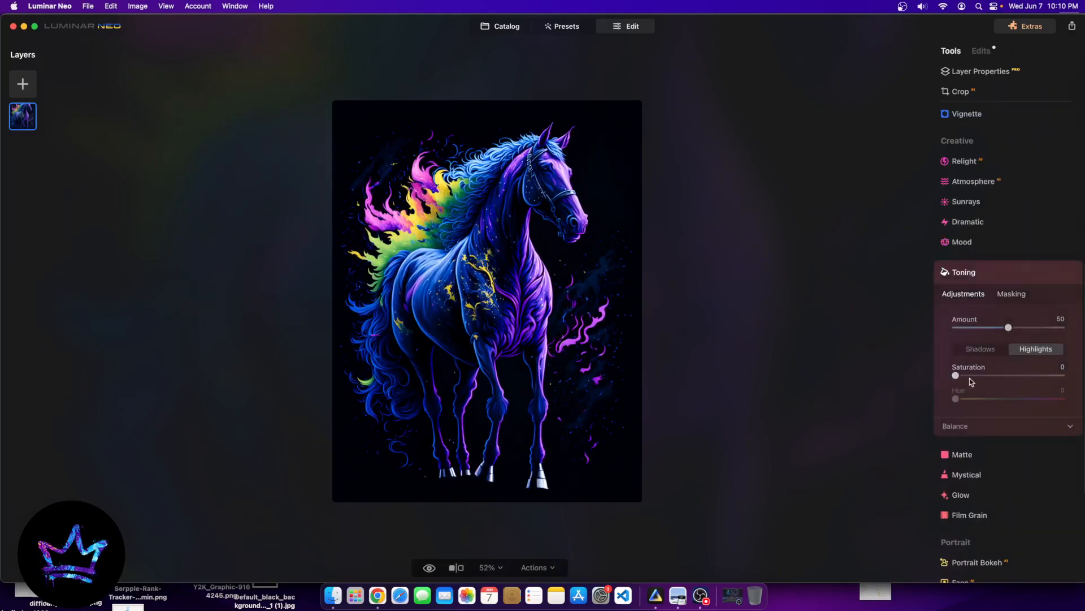
left_click_drag(956, 375, 1061, 376)
mouse_move(1061, 375)
left_mouse_down()
mouse_move(949, 375)
mouse_move(1044, 376)
left_mouse_up()
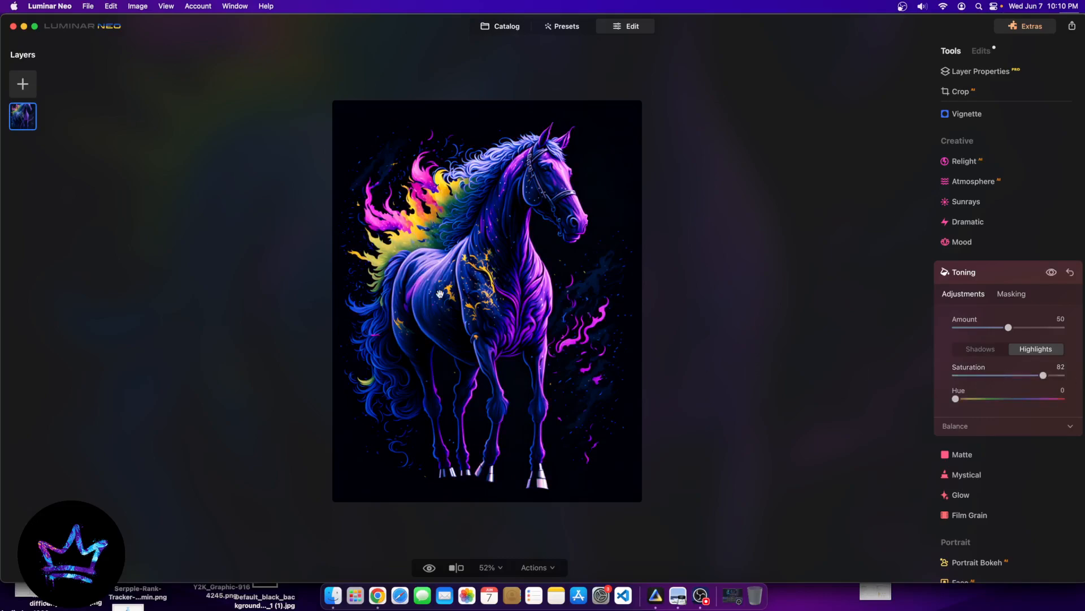
left_click_drag(955, 399, 1048, 400)
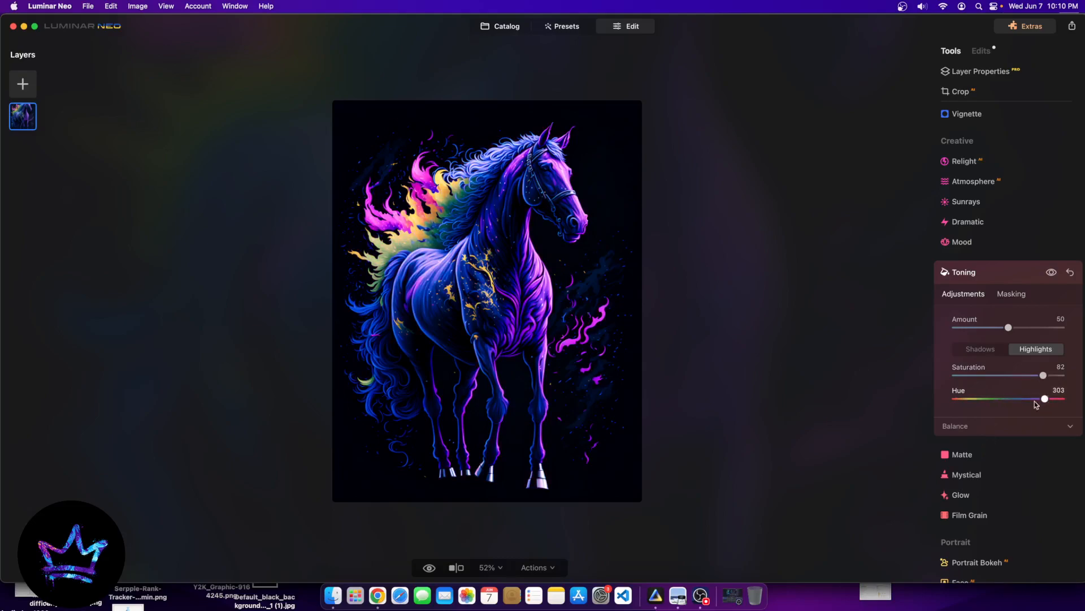
- Apply the Mystical effect to the horse image with amount 100, shadows 60 and smoothness -52
scroll(452, 310, "up", 2)
scroll(452, 310, "down", 4)
scroll(459, 382, "up", 3)
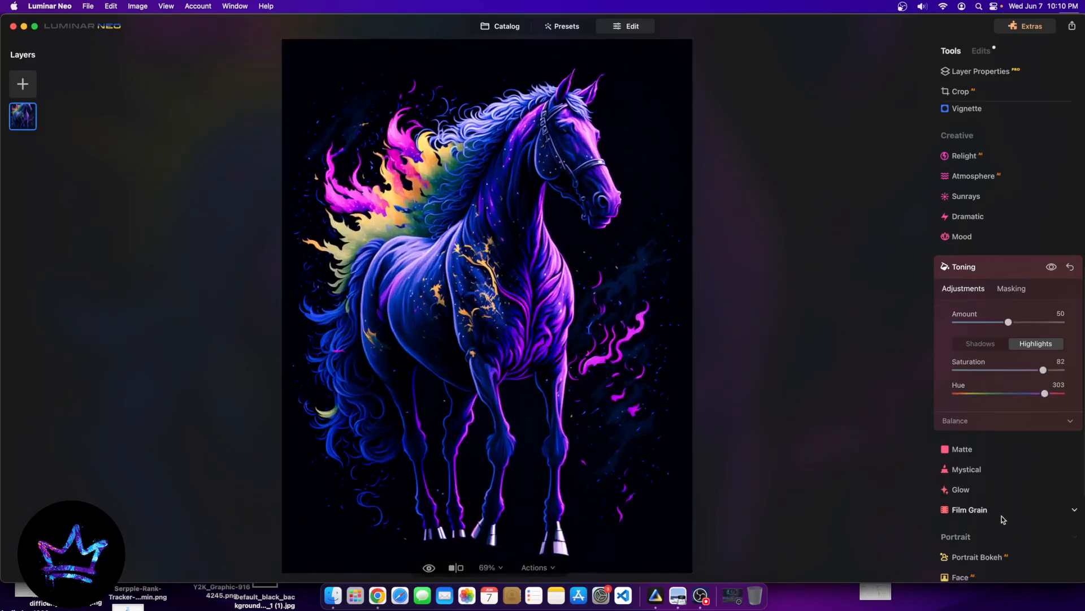
left_click(965, 475)
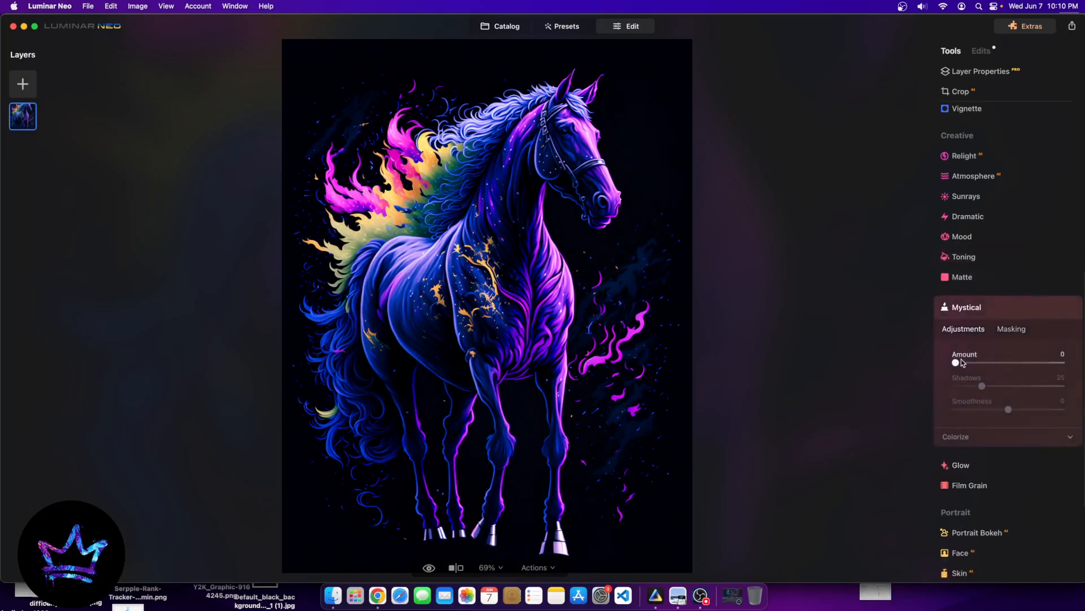
left_click_drag(955, 362, 1061, 363)
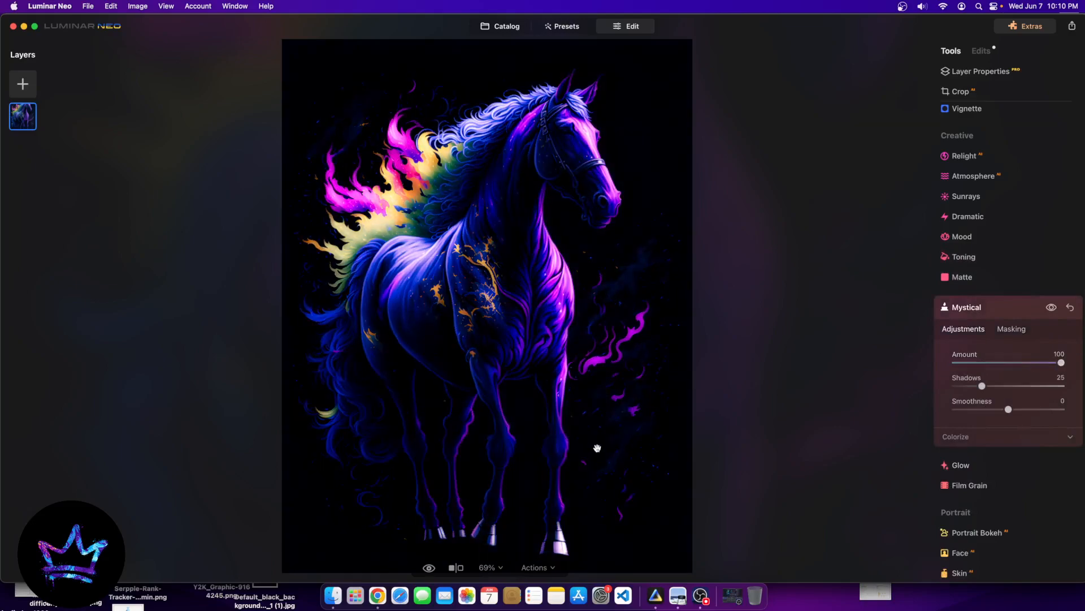
scroll(591, 448, "down", 3)
scroll(555, 426, "up", 2)
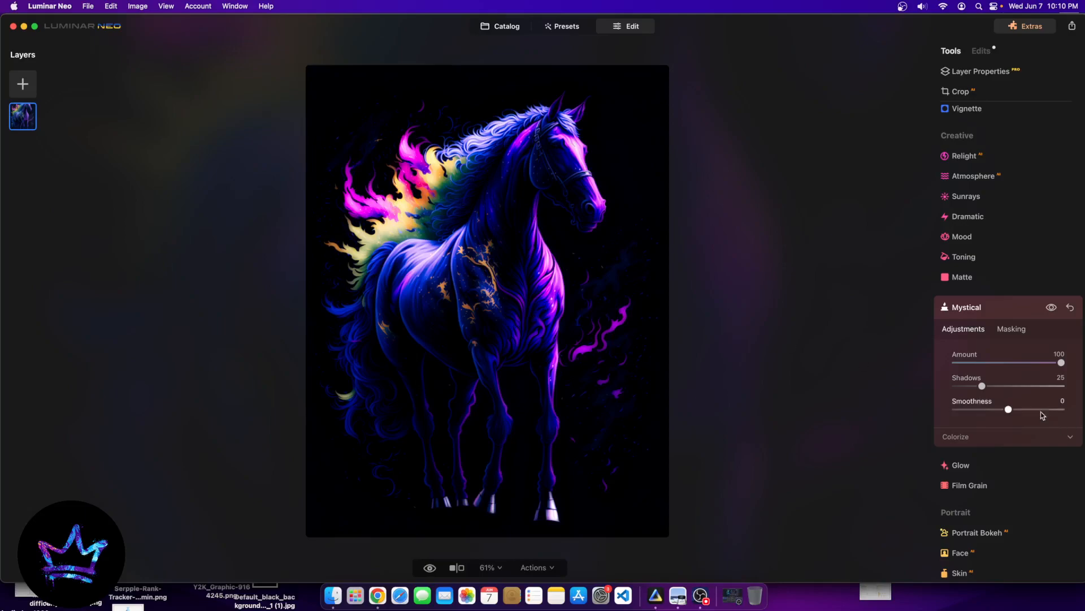
left_click_drag(982, 387, 1021, 386)
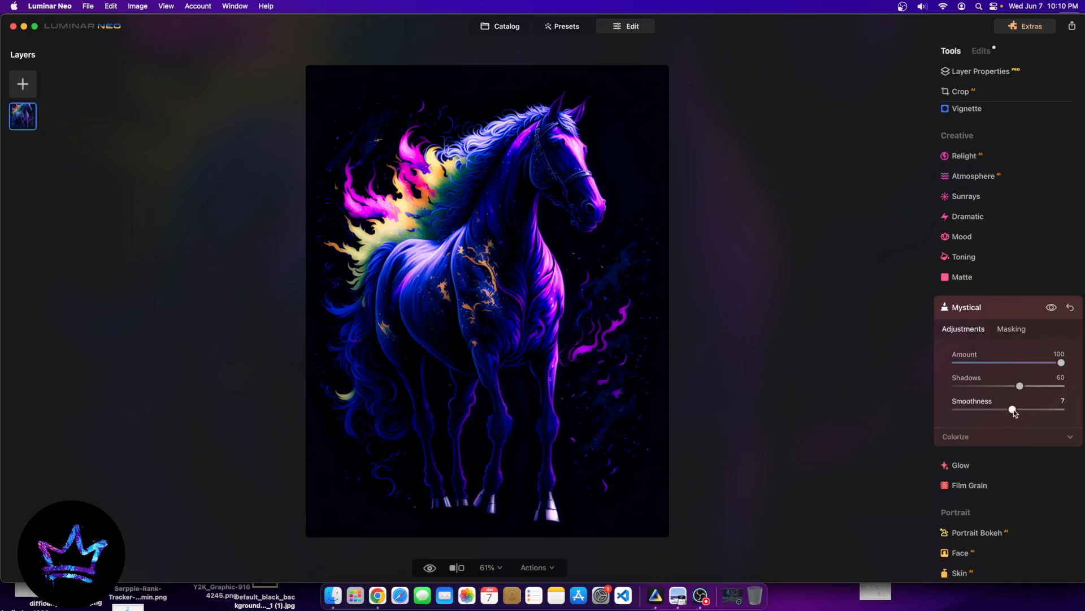
left_click_drag(1014, 412, 939, 416)
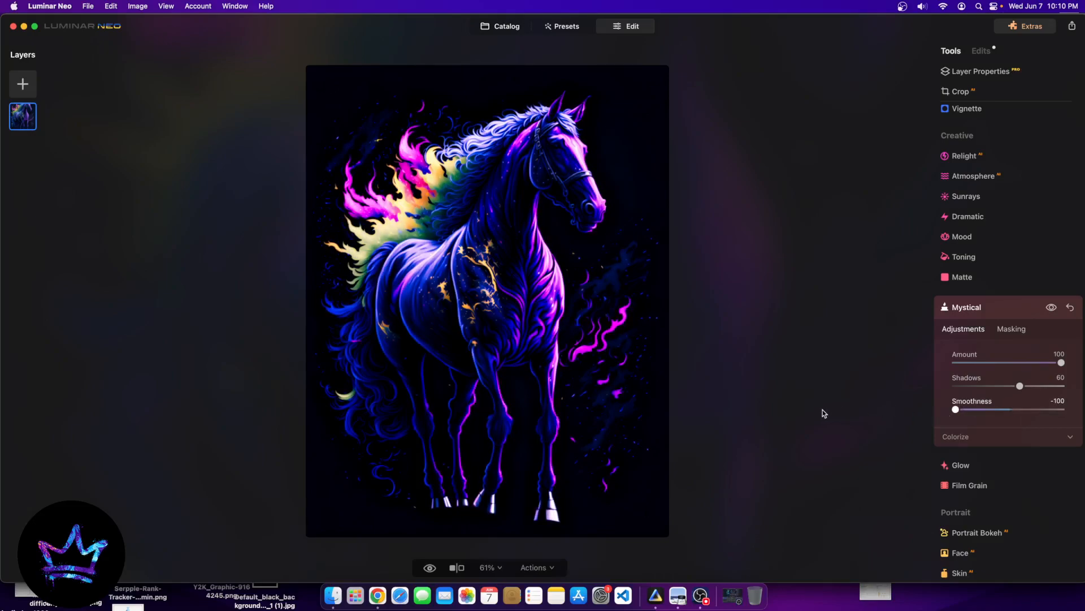
left_click_drag(956, 409, 980, 411)
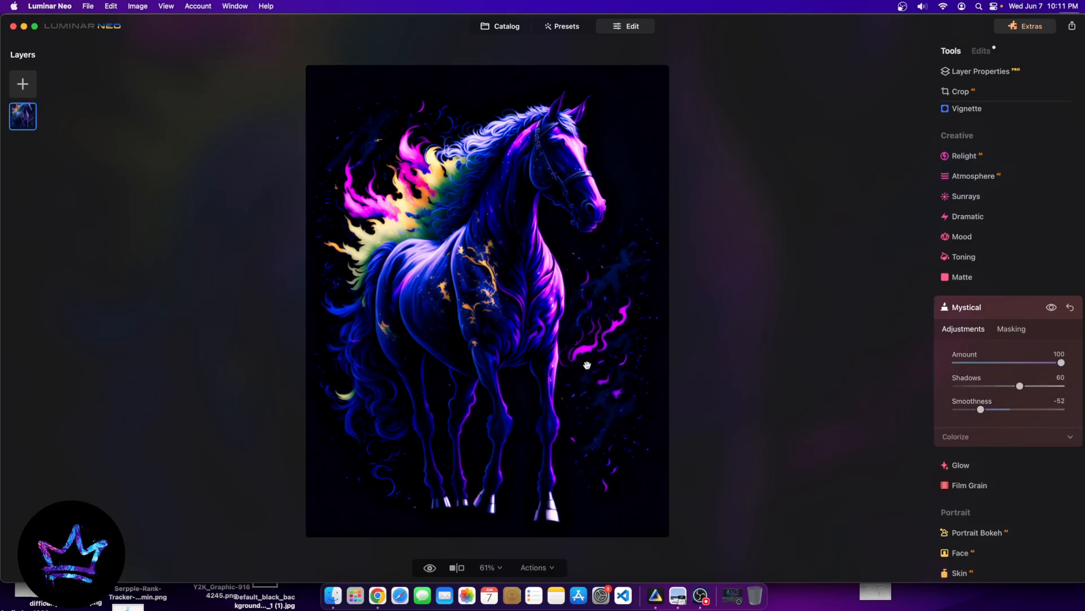
- Add a Soft Focus glow with an amount of 61 and compare the horse image with its original
left_click(960, 464)
left_click_drag(953, 401, 1032, 399)
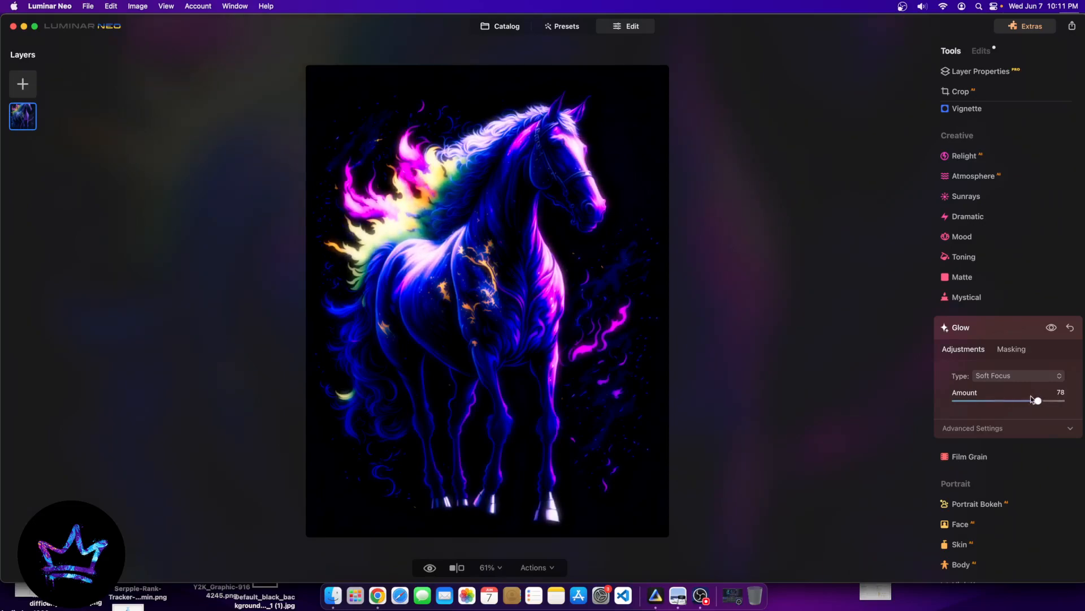
scroll(542, 294, "down", 2)
scroll(542, 294, "up", 3)
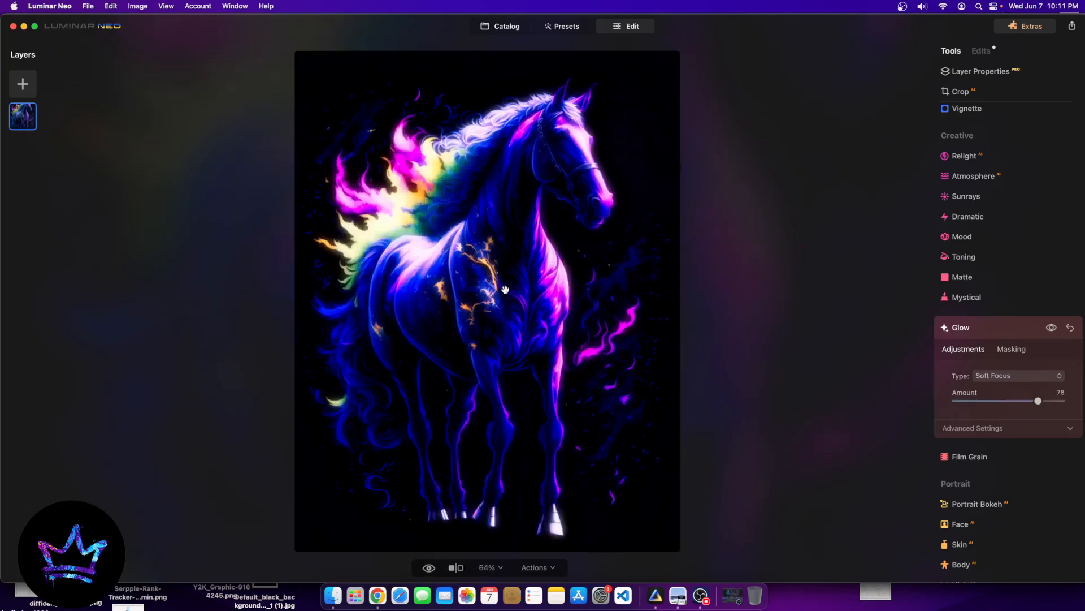
left_click_drag(1037, 400, 1020, 400)
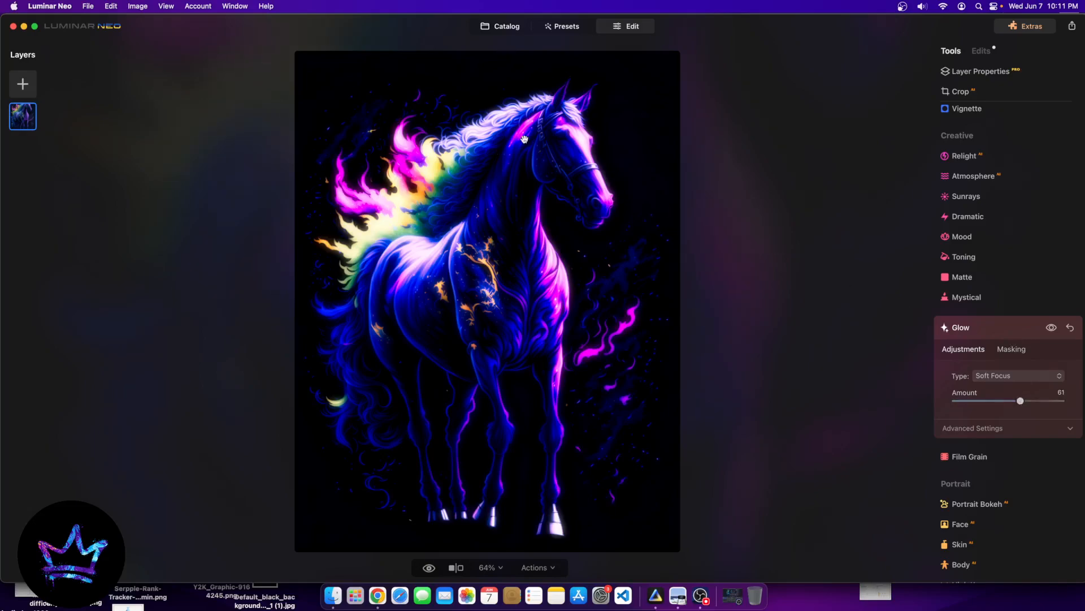
left_click(428, 568)
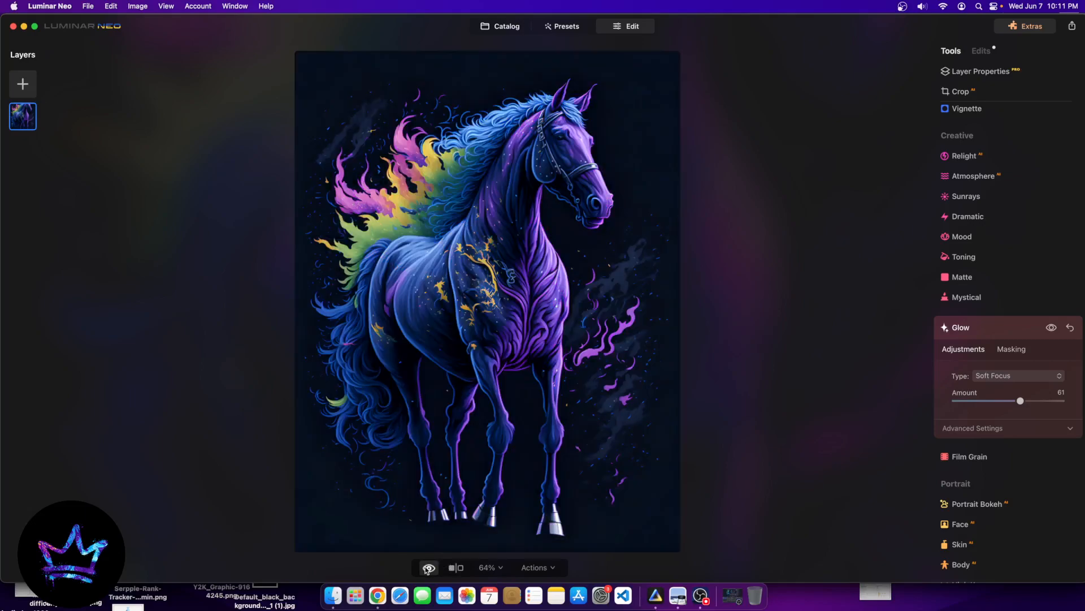
left_click(428, 567)
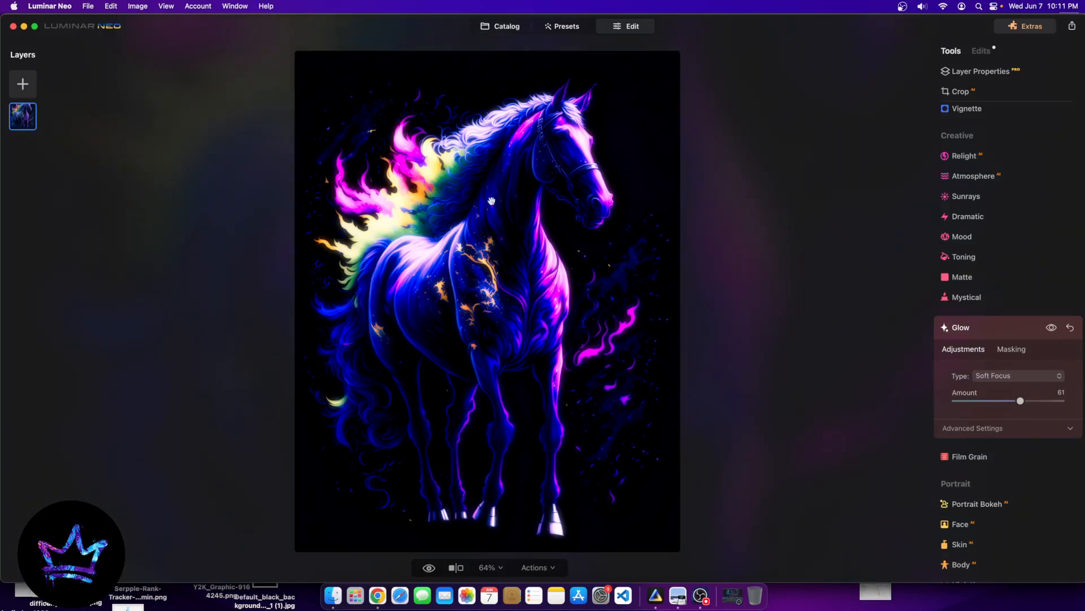
- Open the cartoon lion sticker image from the catalog for editing
left_click(505, 27)
scroll(514, 401, "down", 2)
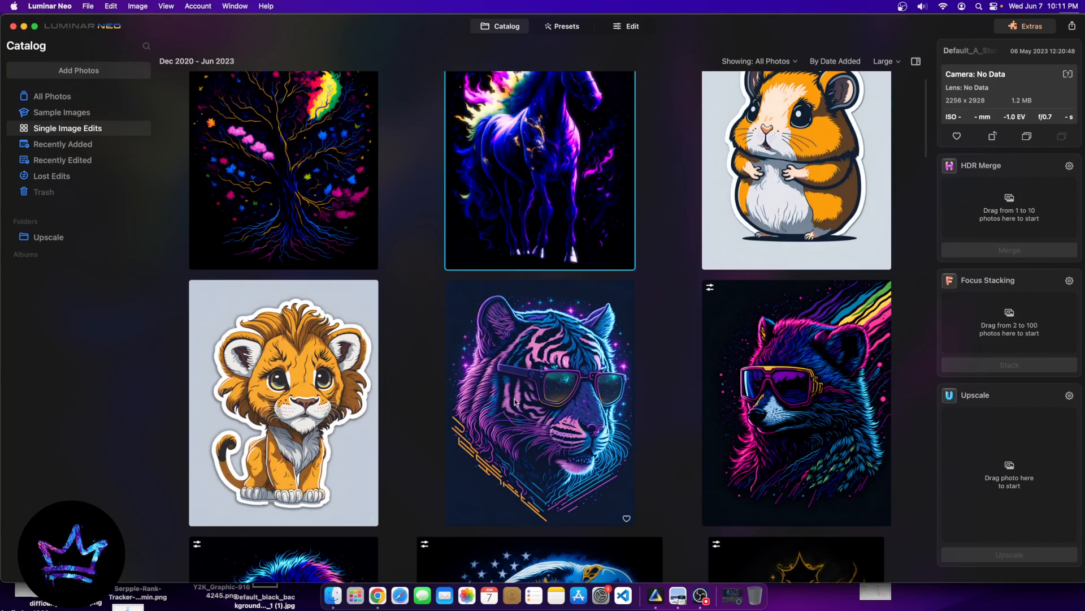
double_click(321, 374)
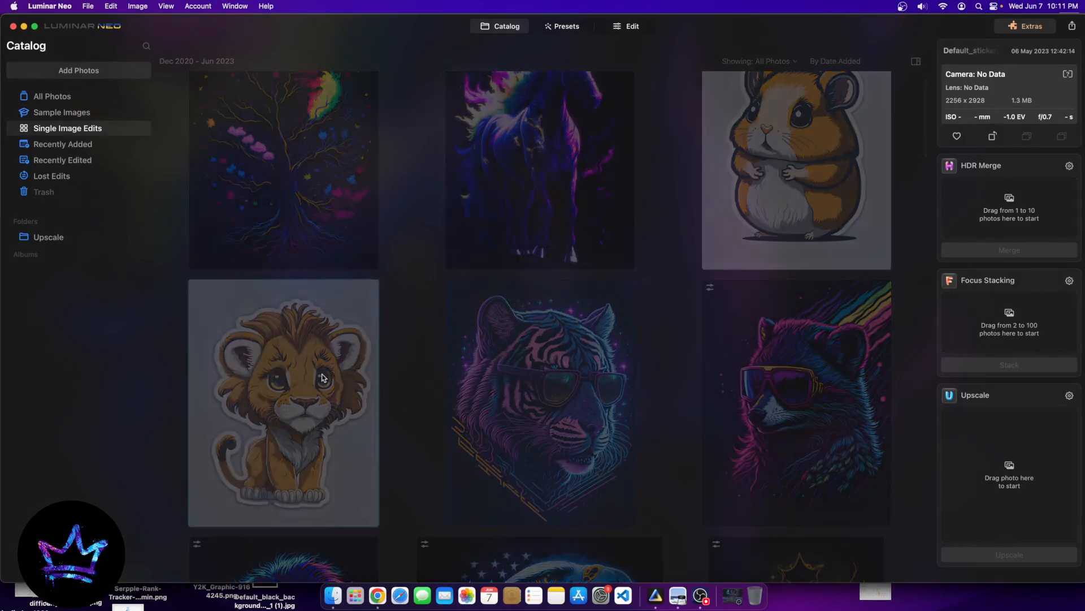
left_click(627, 27)
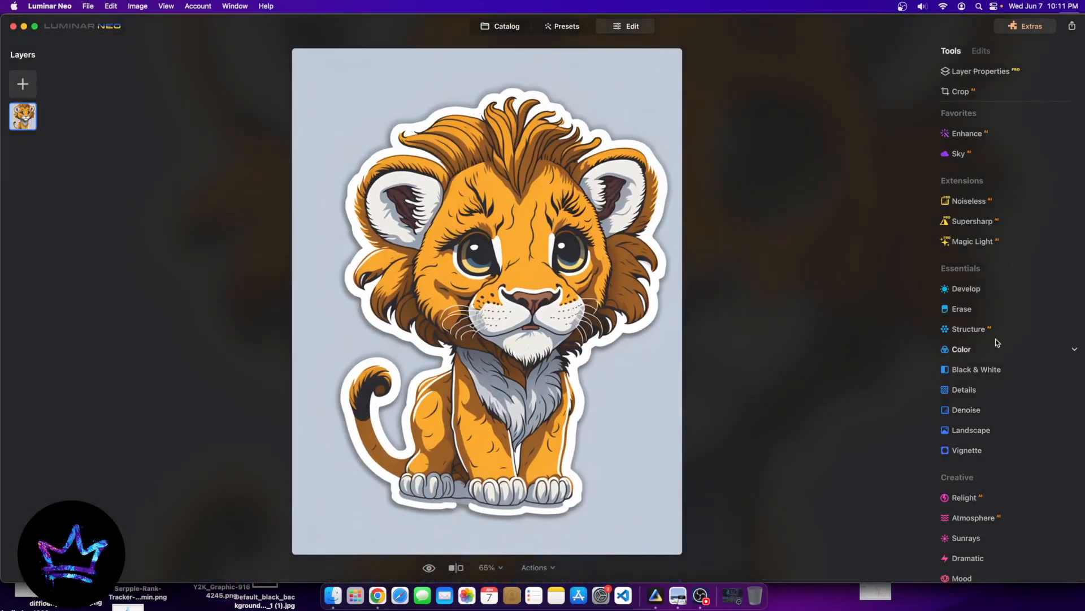
- Set the lion image's Smart Contrast to 55 in the Develop adjustments
left_click(964, 289)
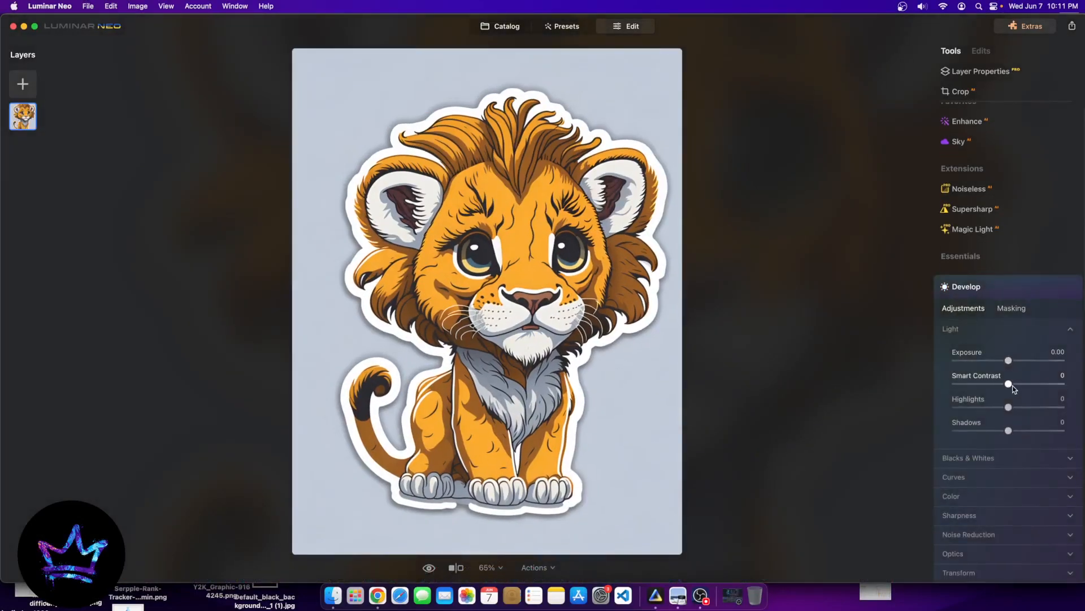
left_click_drag(1012, 385, 1083, 386)
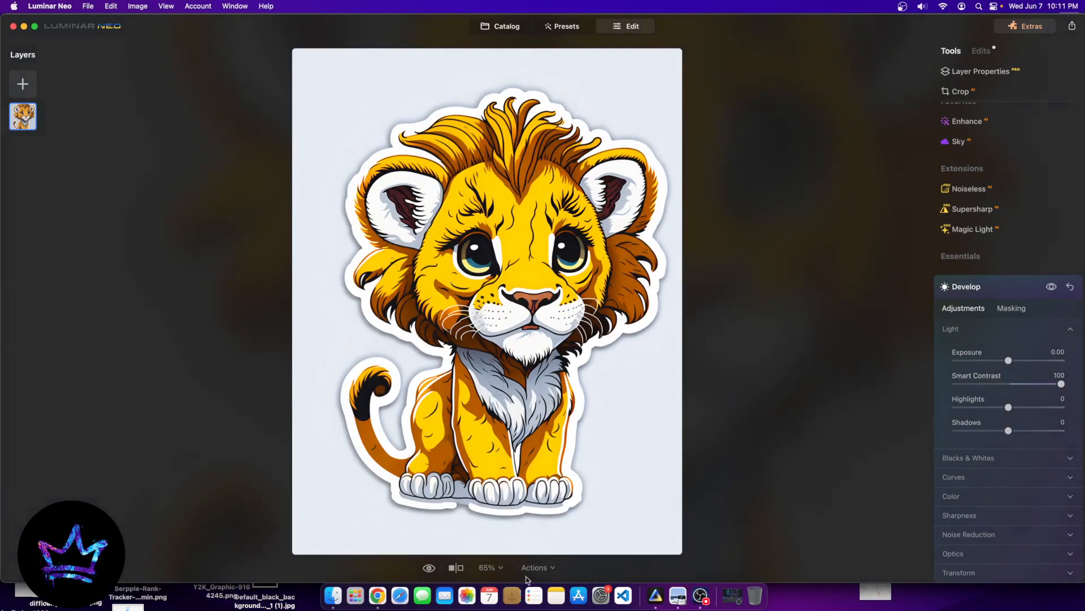
left_click(429, 567)
left_click(1040, 383)
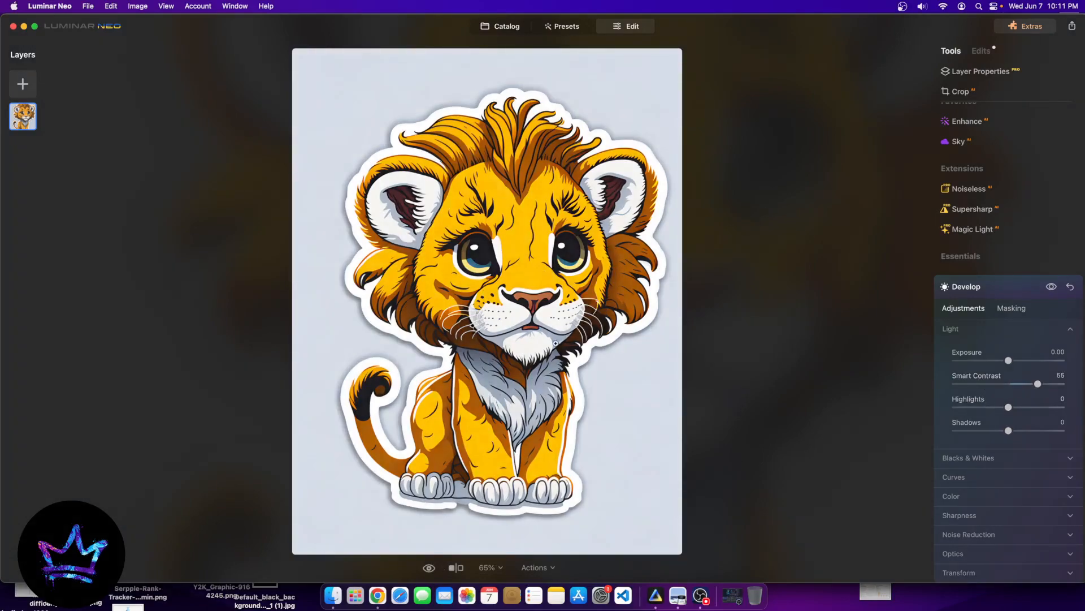
- Compare the lion image before and after the contrast adjustment several times
left_click(429, 567)
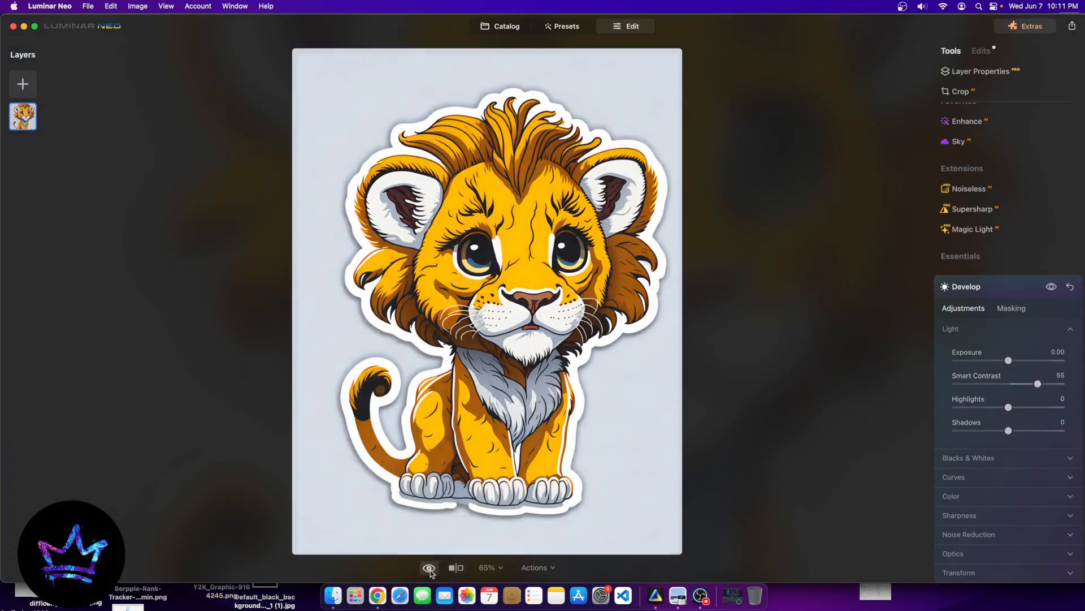
left_click(429, 567)
left_click(429, 567)
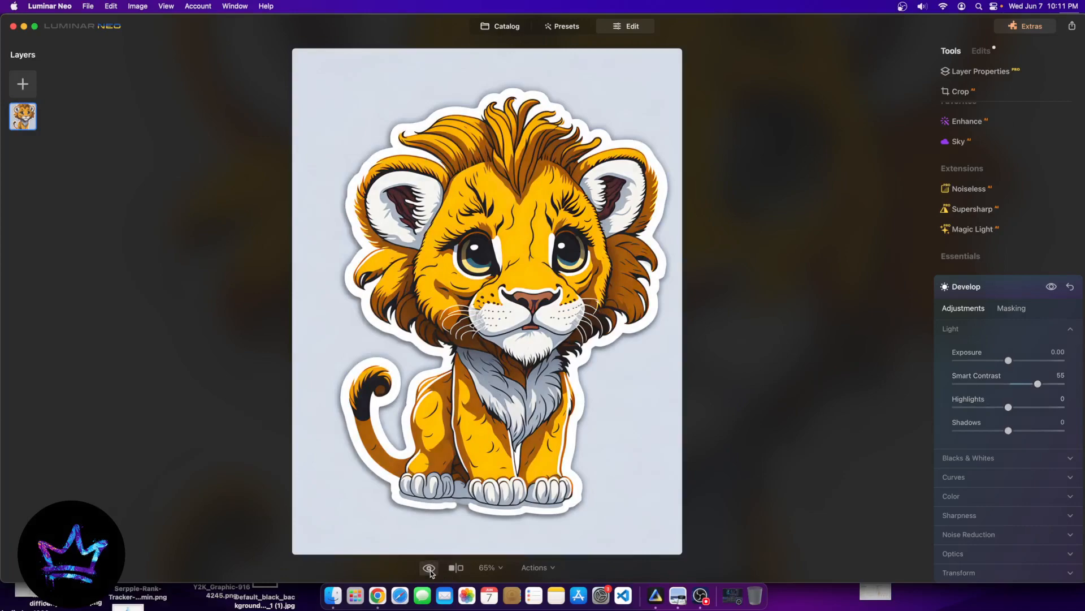
left_click(429, 567)
left_click(429, 567)
left_click(429, 567)
left_click(429, 567)
- Apply the Mystical effect to the lion with amount 45, shadows 0 and smoothness 100, and compare it with the original
scroll(1022, 459, "down", 10)
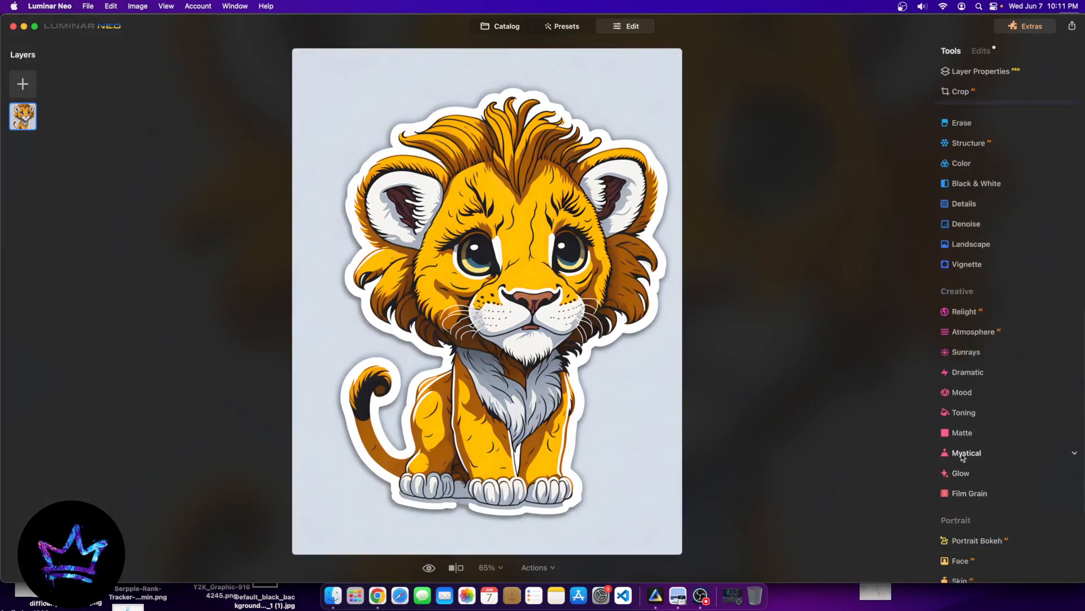
left_click(963, 451)
left_click_drag(955, 228, 1031, 229)
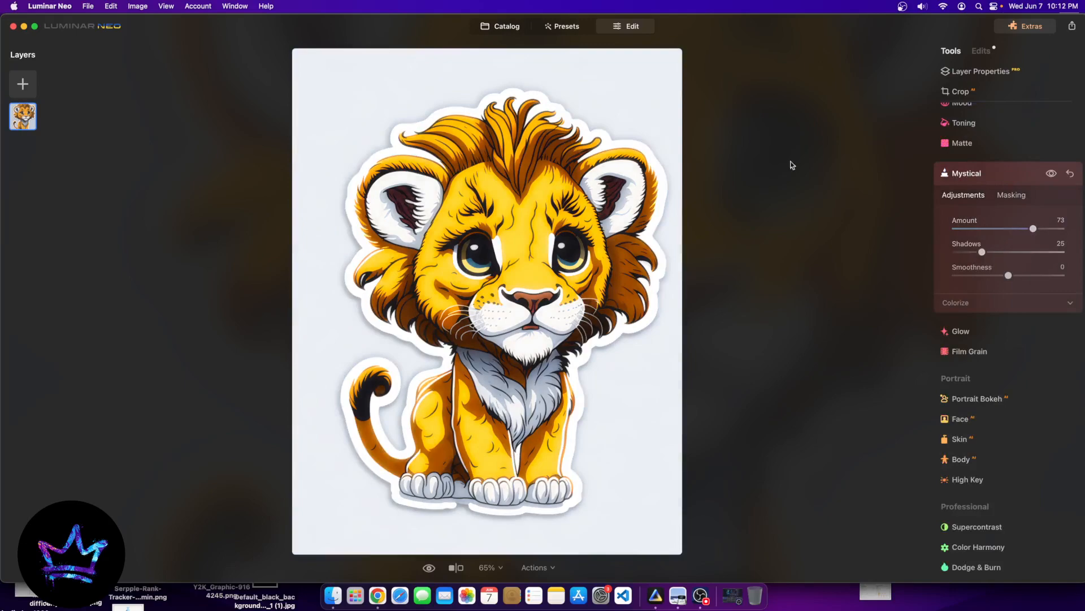
left_click_drag(1043, 229, 1004, 229)
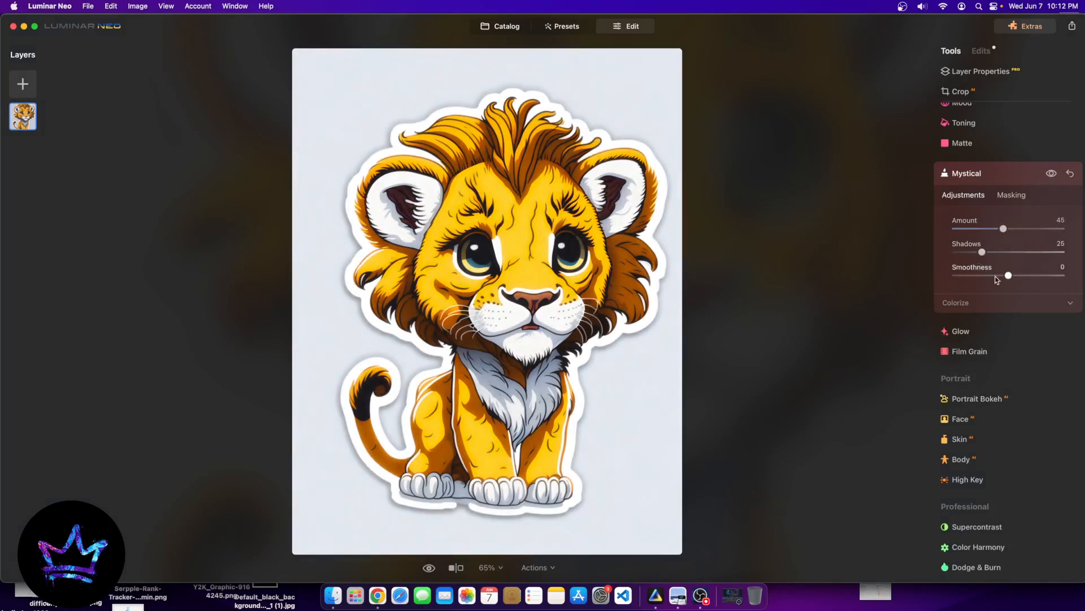
left_click_drag(1009, 277, 1061, 275)
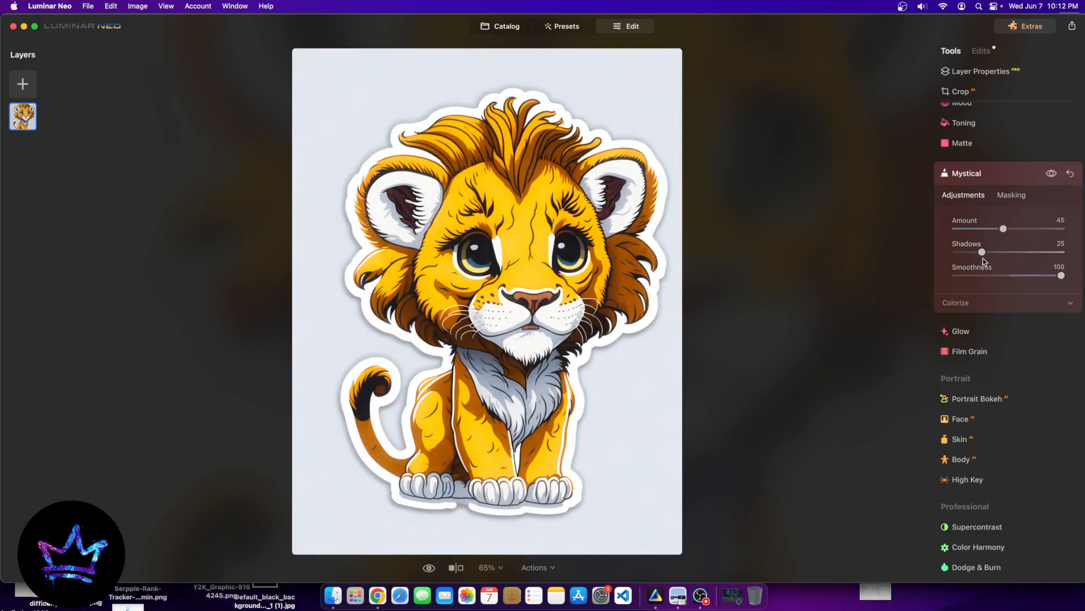
left_click_drag(982, 252, 734, 250)
left_click_drag(956, 253, 747, 265)
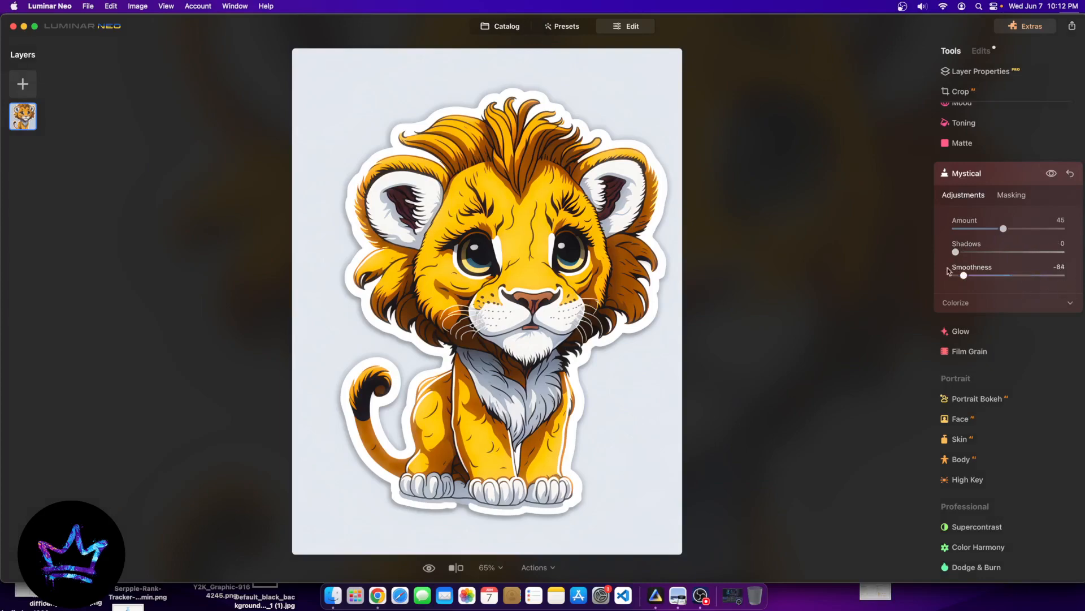
left_click(429, 568)
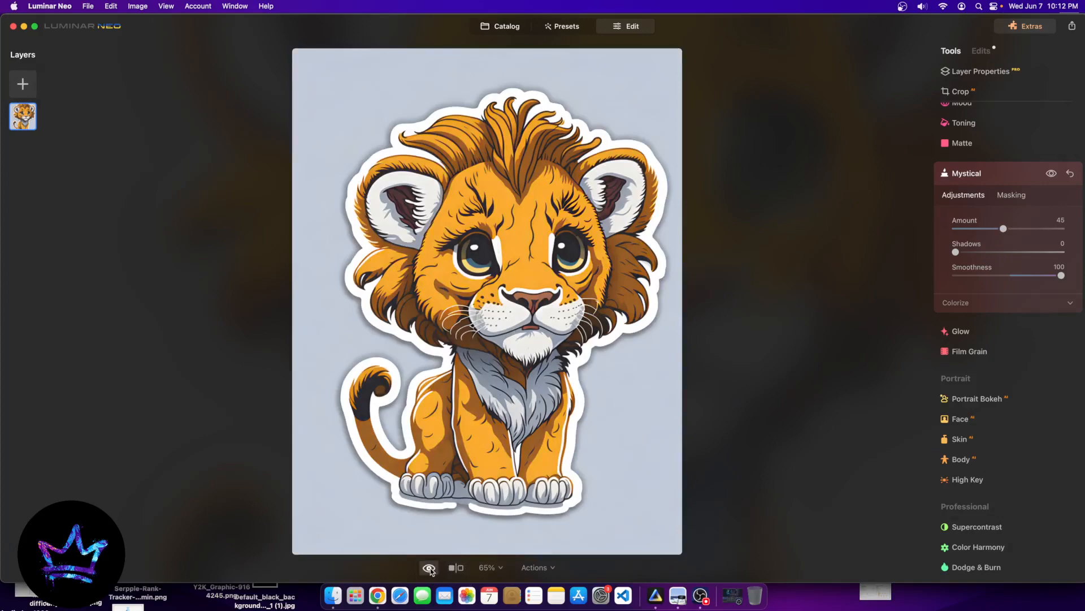
left_click(430, 568)
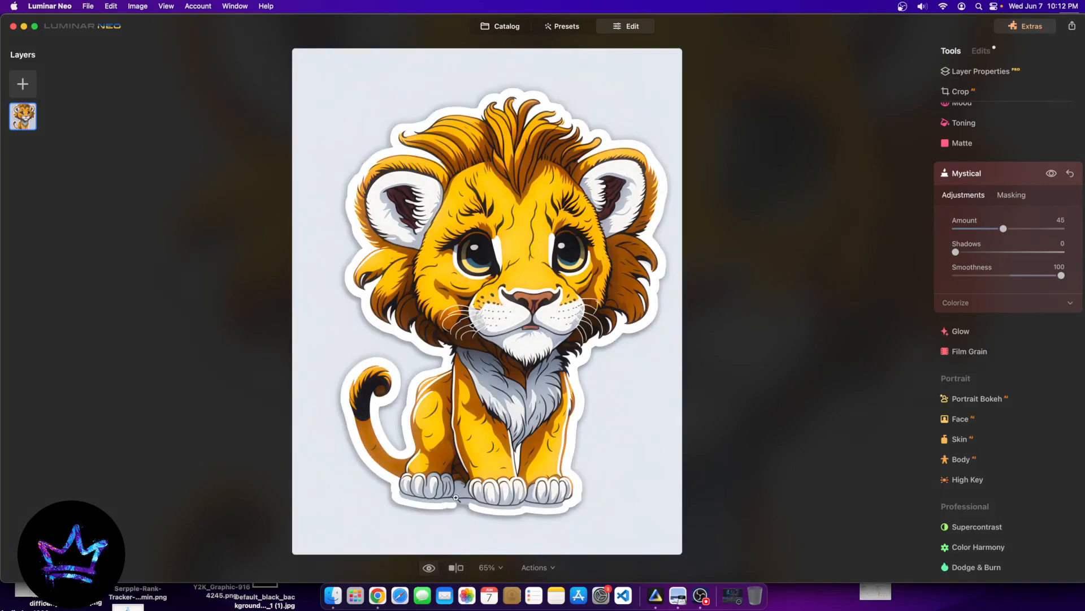
- Try the Glow effect on the lion with type Glow at amount 100, resetting the amount to 0
scroll(480, 369, "down", 5)
scroll(480, 369, "up", 3)
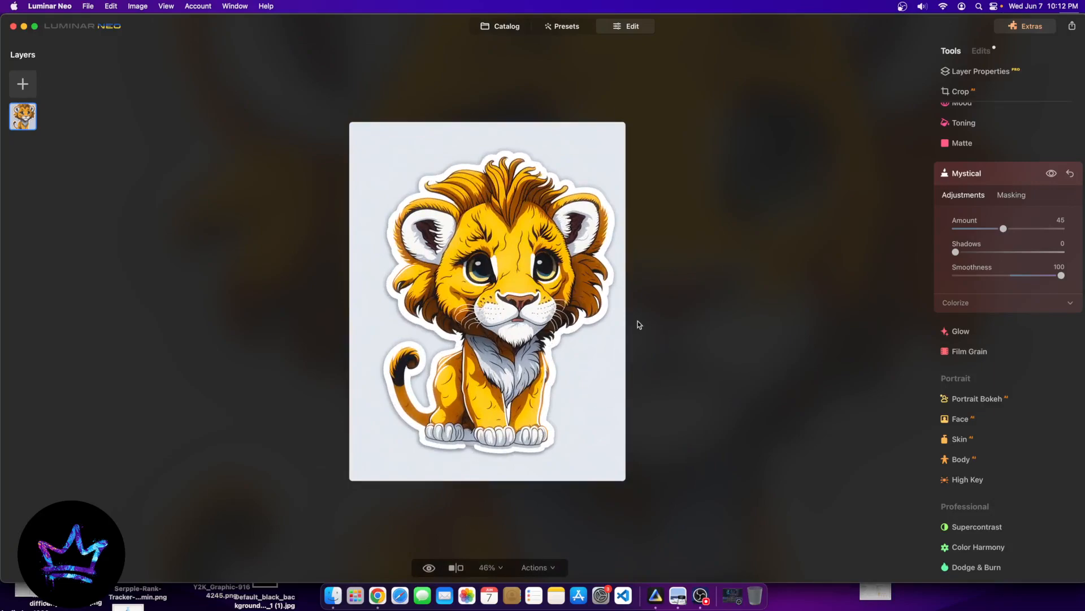
left_click(968, 329)
left_click(991, 276)
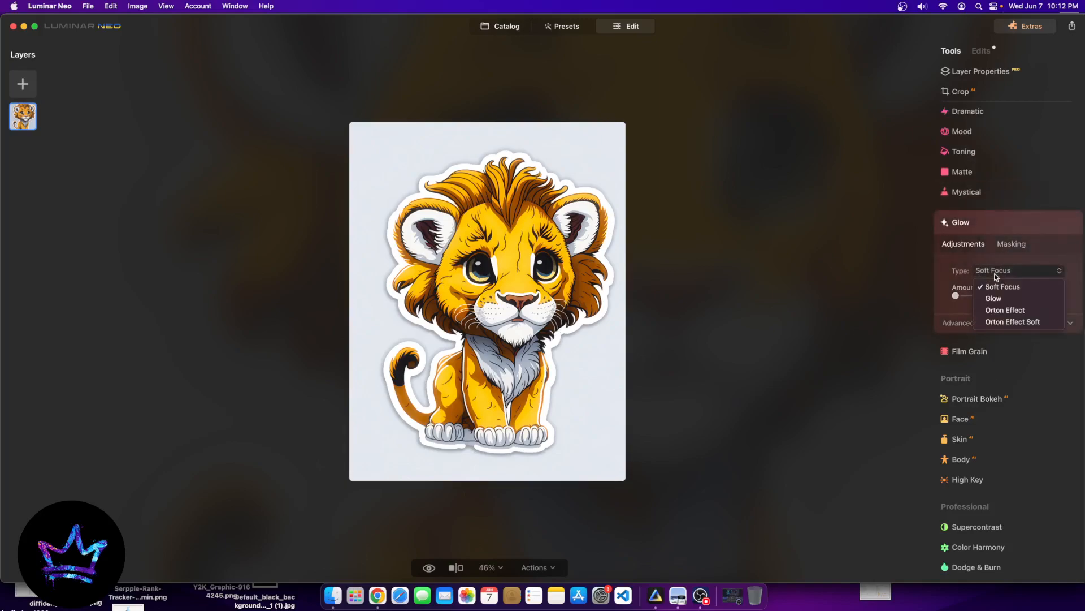
left_click(988, 296)
left_click_drag(956, 296, 1059, 294)
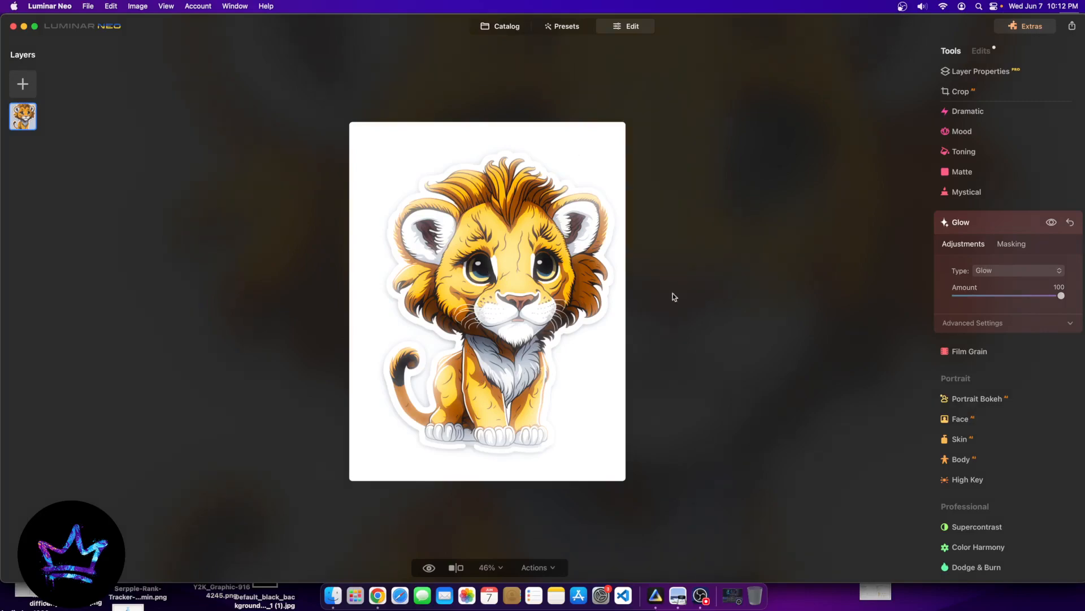
left_click_drag(1050, 295, 378, 276)
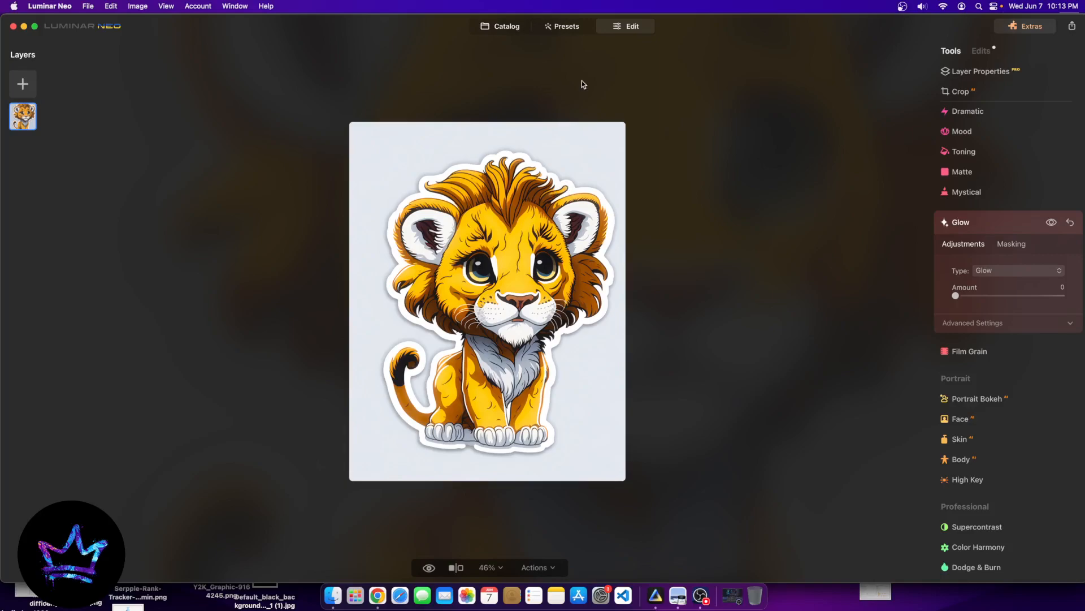
- Open the neon tiger with sunglasses from the catalog for editing
left_click(494, 27)
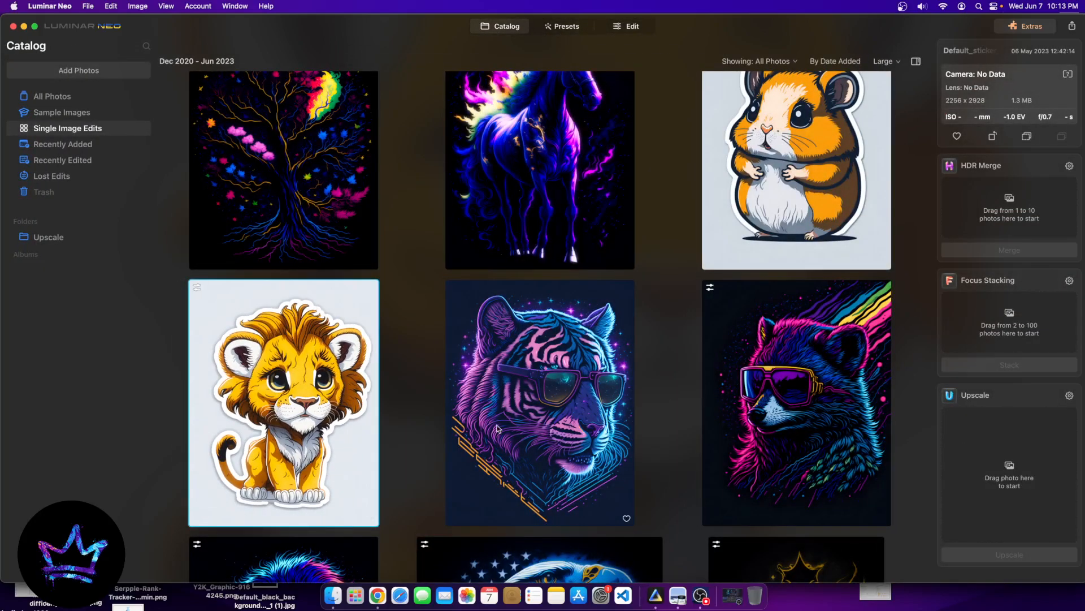
double_click(527, 382)
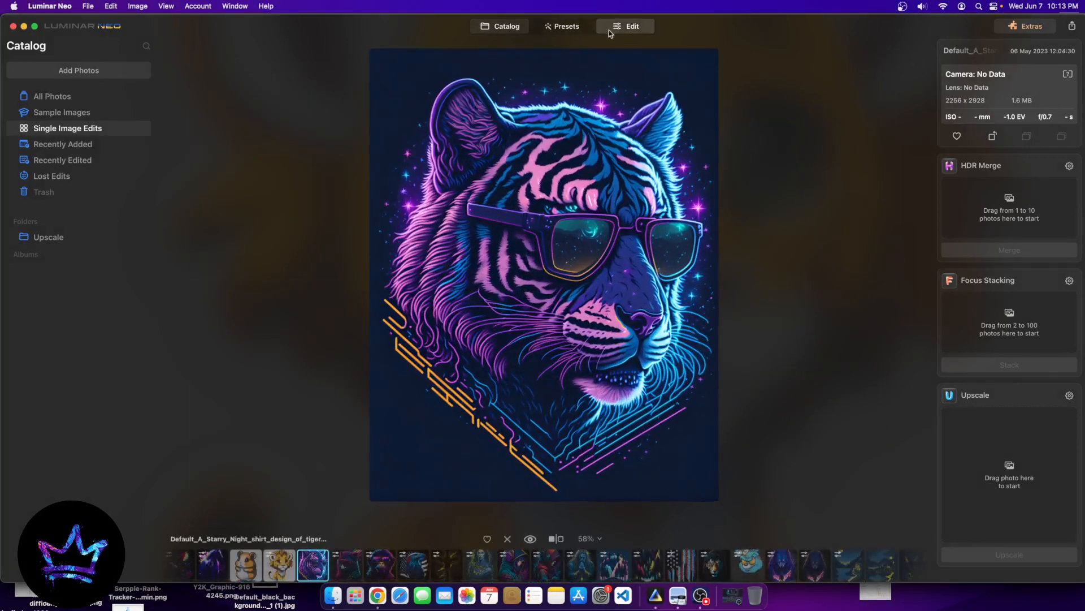
left_click(608, 29)
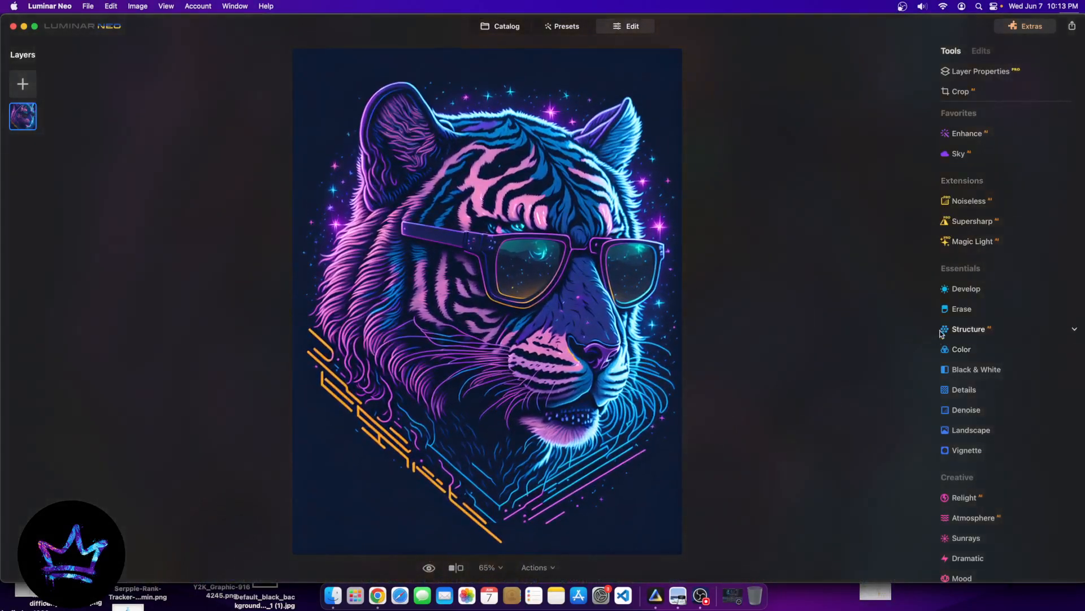
- Erase the inner part of the stray eye above the tiger's sunglasses frame, using an Erase brush size of 27
left_click(472, 225)
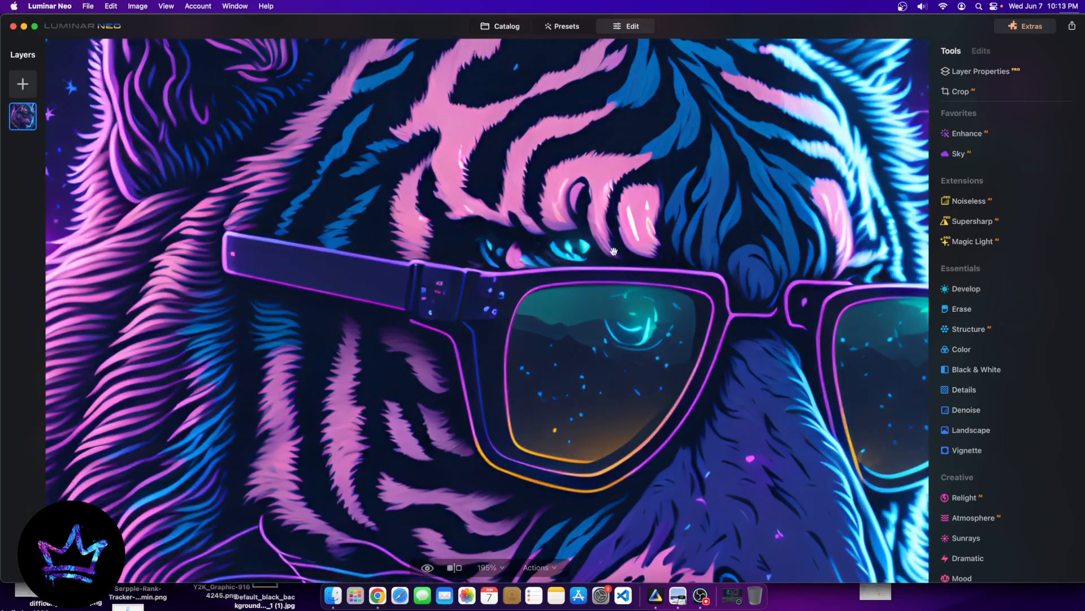
left_click(962, 308)
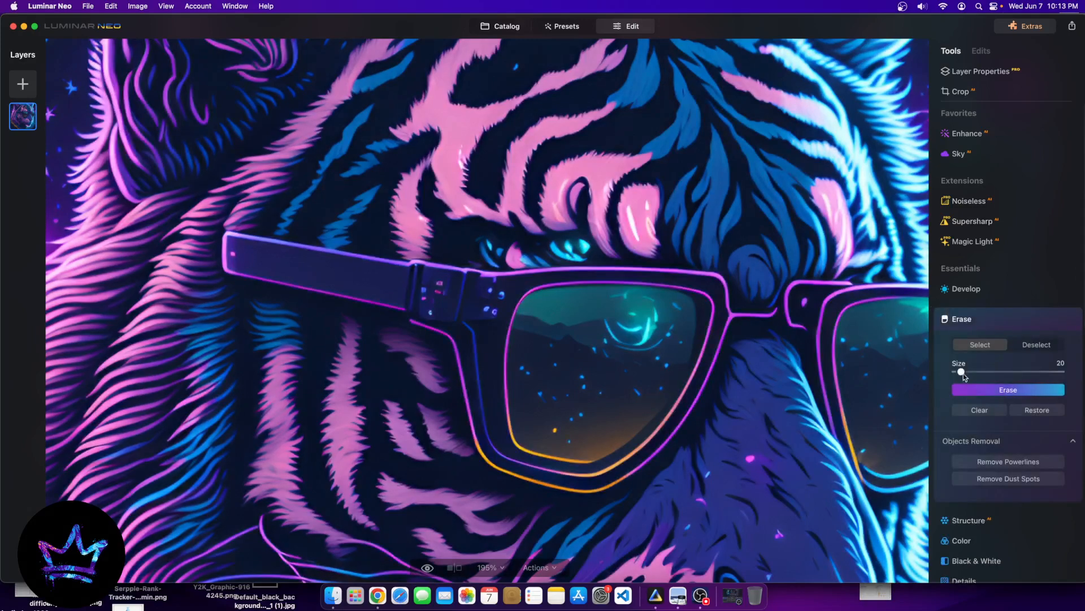
left_click_drag(964, 375, 991, 372)
left_click_drag(990, 372, 965, 372)
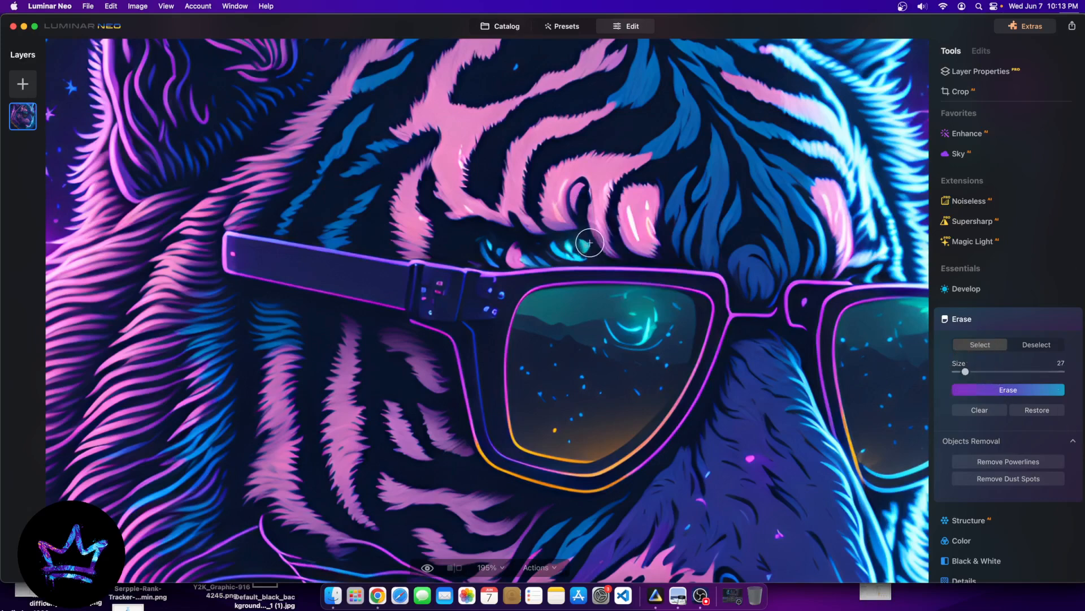
left_click_drag(560, 227, 587, 253)
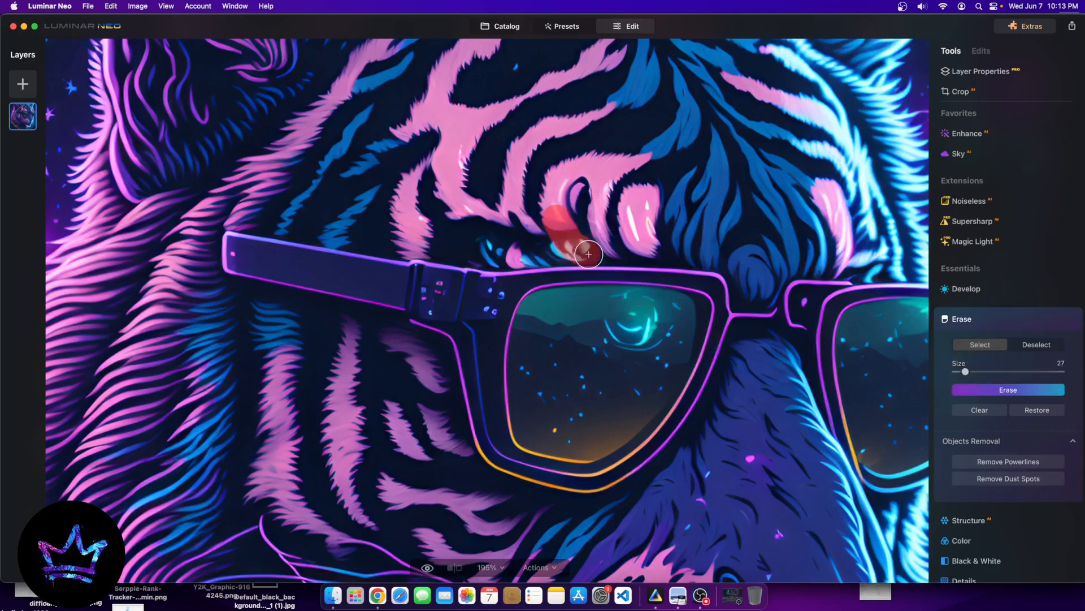
left_click(987, 390)
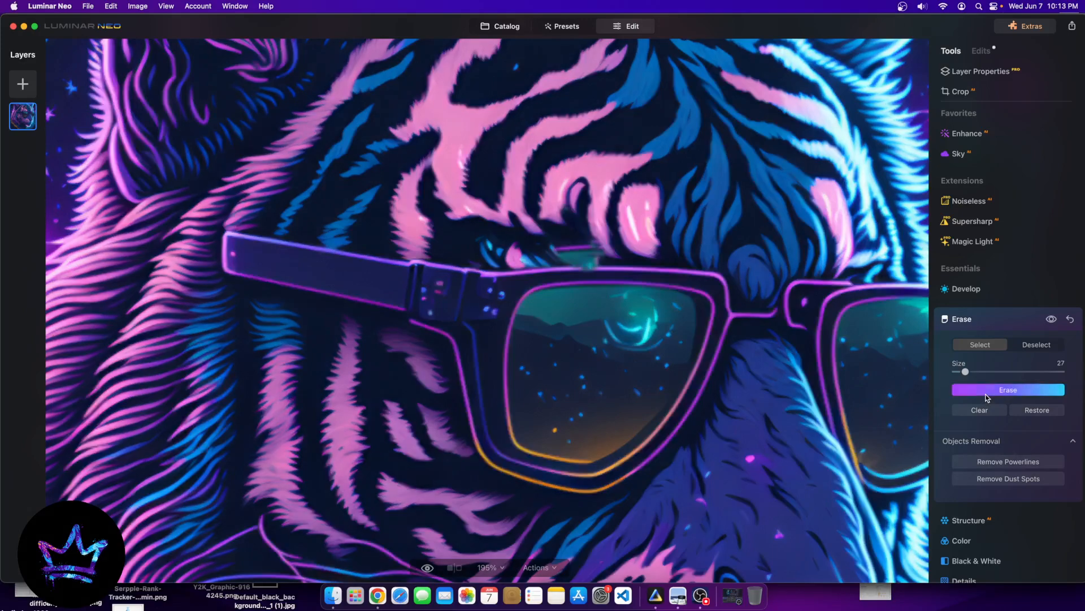
- Erase the remaining stray eye details above the sunglasses frame and check the whole tiger image
mouse_move(553, 232)
left_mouse_down()
mouse_move(528, 213)
mouse_move(554, 244)
left_mouse_up()
mouse_move(571, 252)
left_mouse_down()
mouse_move(584, 249)
mouse_move(492, 242)
mouse_move(534, 254)
mouse_move(489, 254)
mouse_move(569, 252)
mouse_move(528, 243)
left_mouse_up()
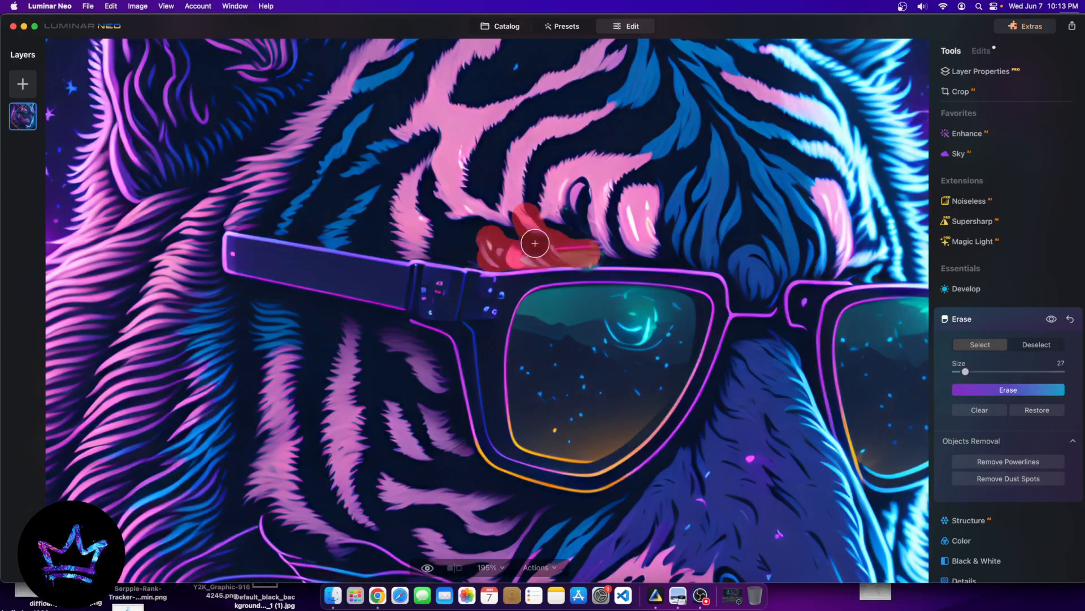
left_click(998, 388)
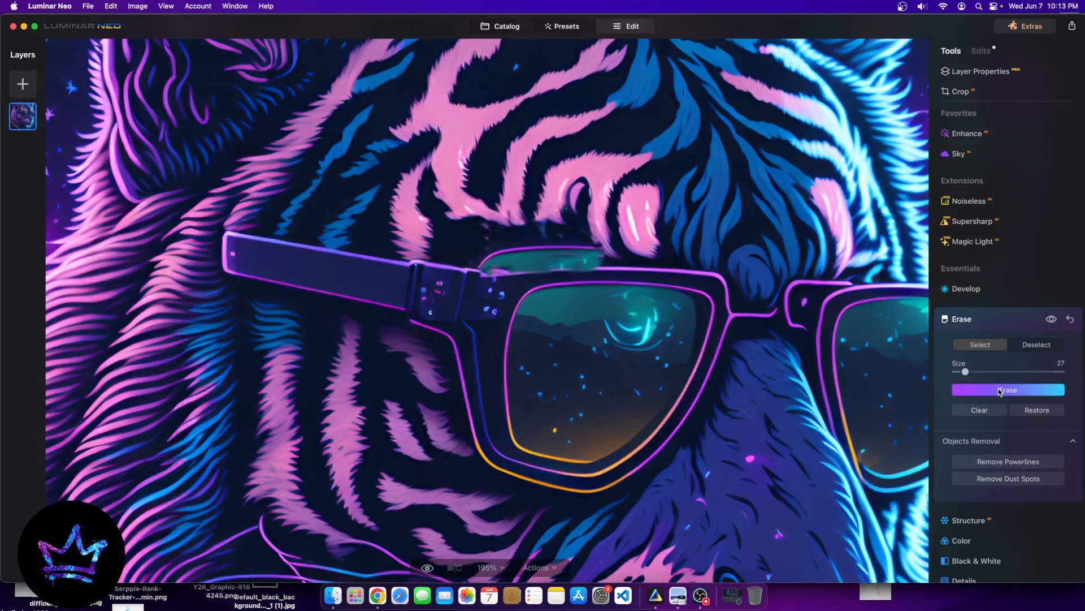
key("super+minus")
scroll(668, 266, "down", 5)
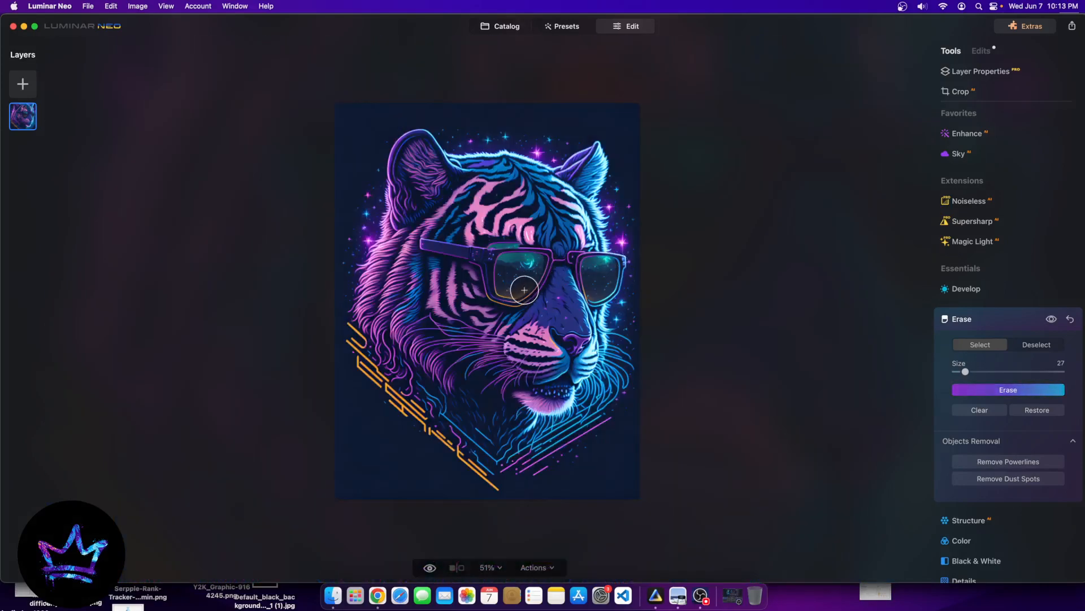
- Erase the purple outline and both upper ends of the teal patch above the sunglasses frame
scroll(593, 143, "up", 5)
scroll(592, 143, "up", 10)
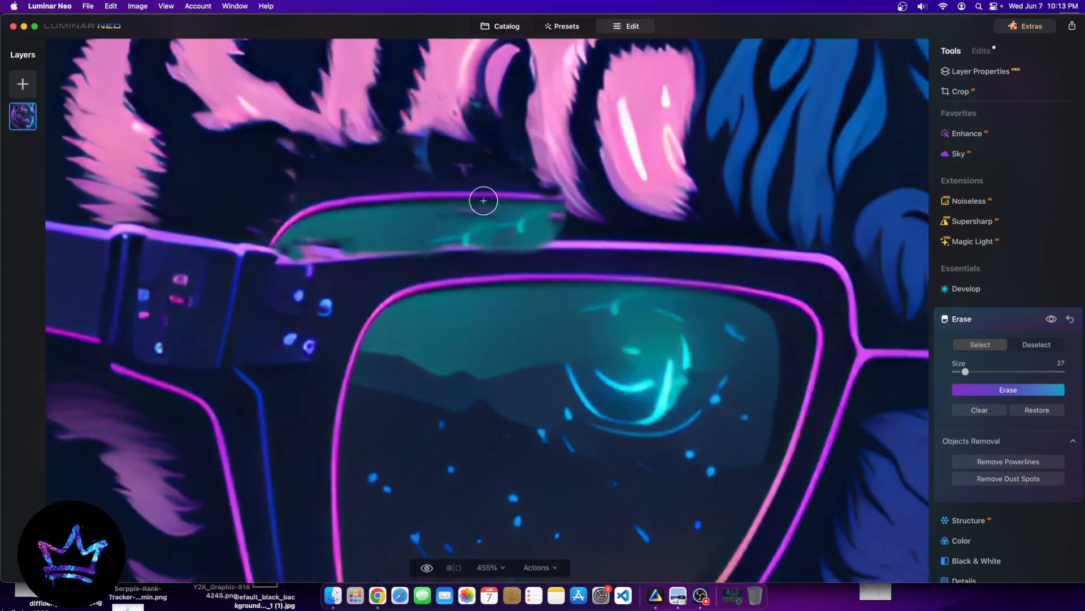
mouse_move(306, 202)
left_mouse_down()
mouse_move(446, 205)
mouse_move(528, 194)
left_mouse_up()
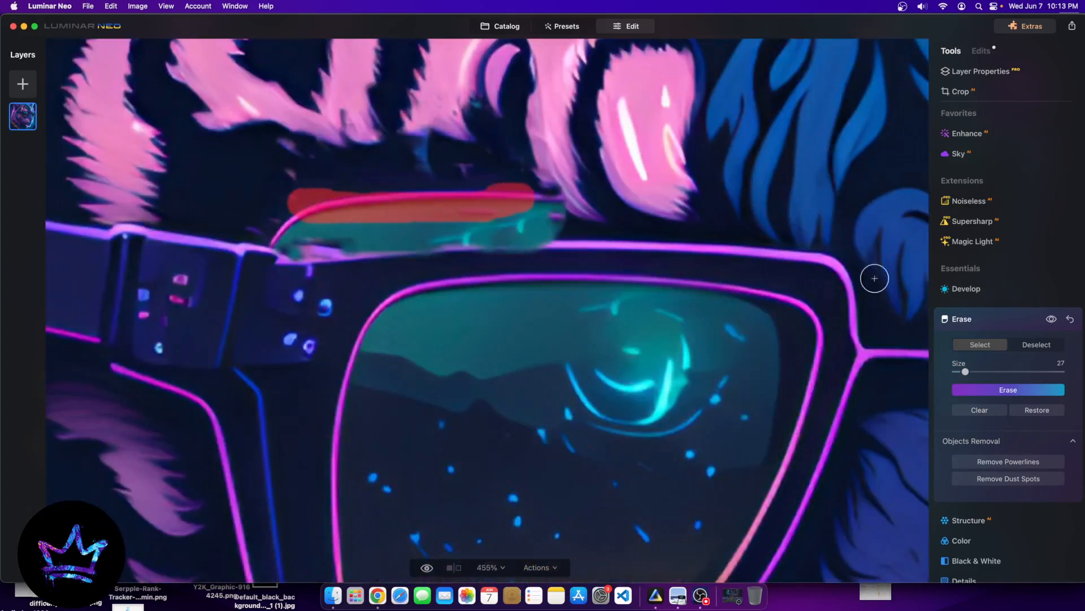
left_click(990, 396)
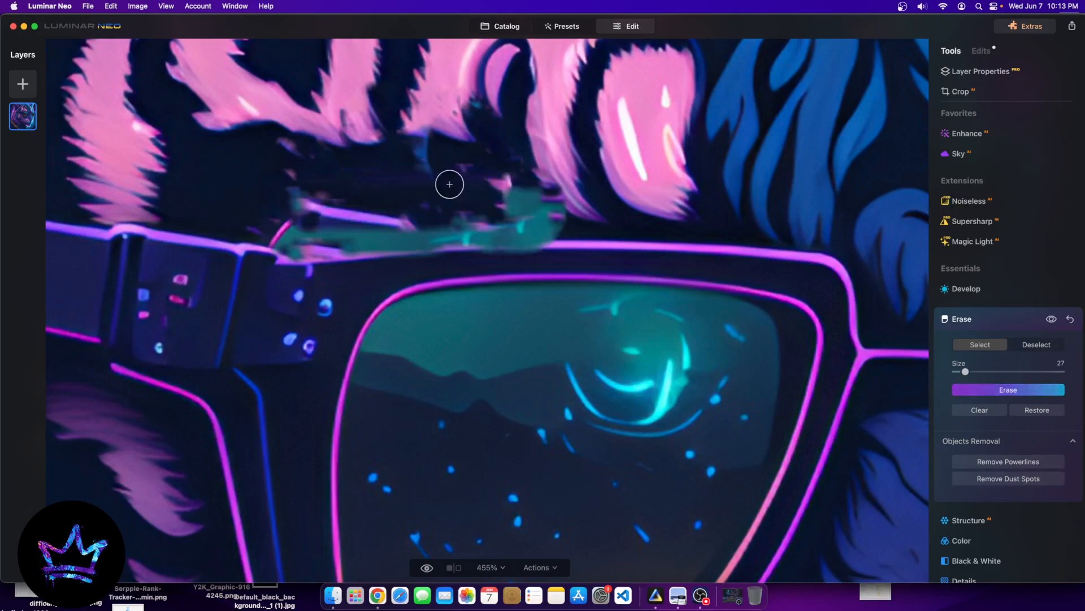
left_click_drag(294, 200, 407, 221)
left_click(995, 389)
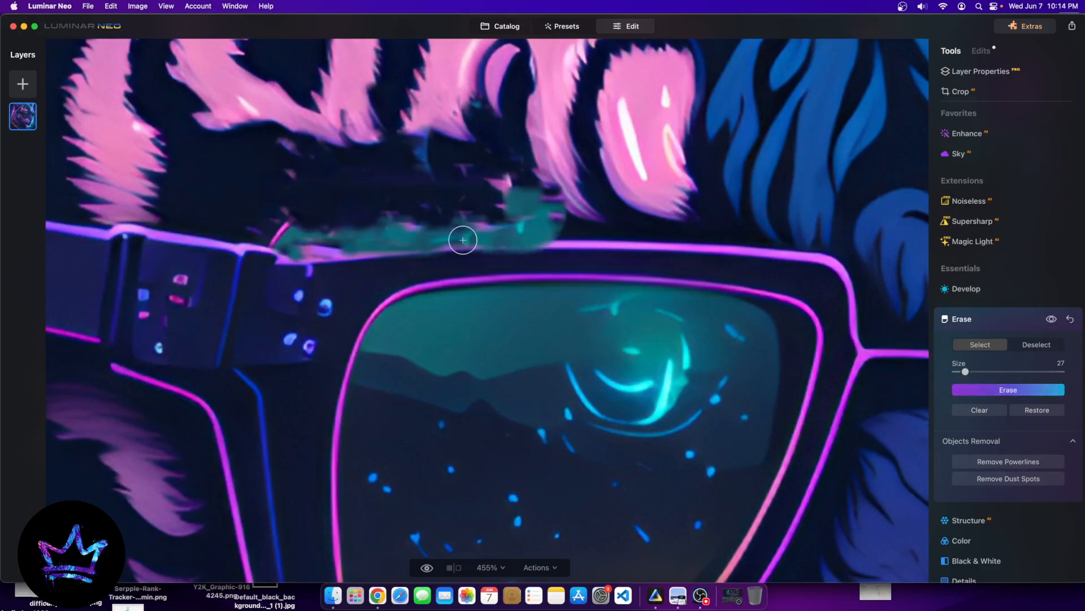
mouse_move(496, 182)
left_mouse_down()
mouse_move(564, 216)
mouse_move(512, 194)
mouse_move(547, 212)
mouse_move(493, 198)
mouse_move(556, 216)
left_mouse_up()
left_click(970, 389)
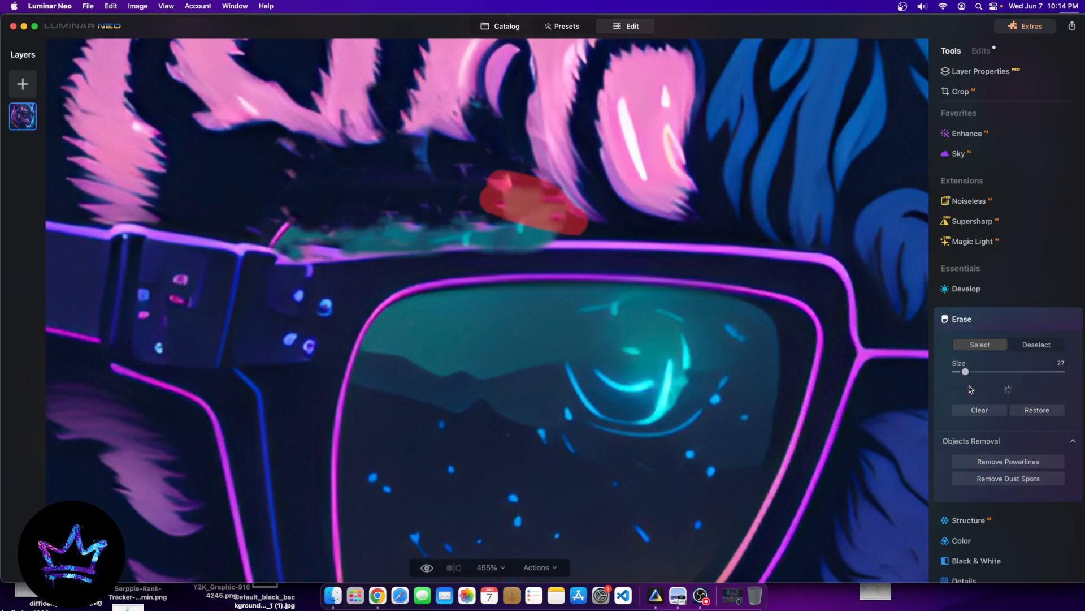
- Erase the lower strip of the teal patch and the dark residue just above the sunglasses frame
left_click_drag(543, 219, 281, 219)
left_click(979, 389)
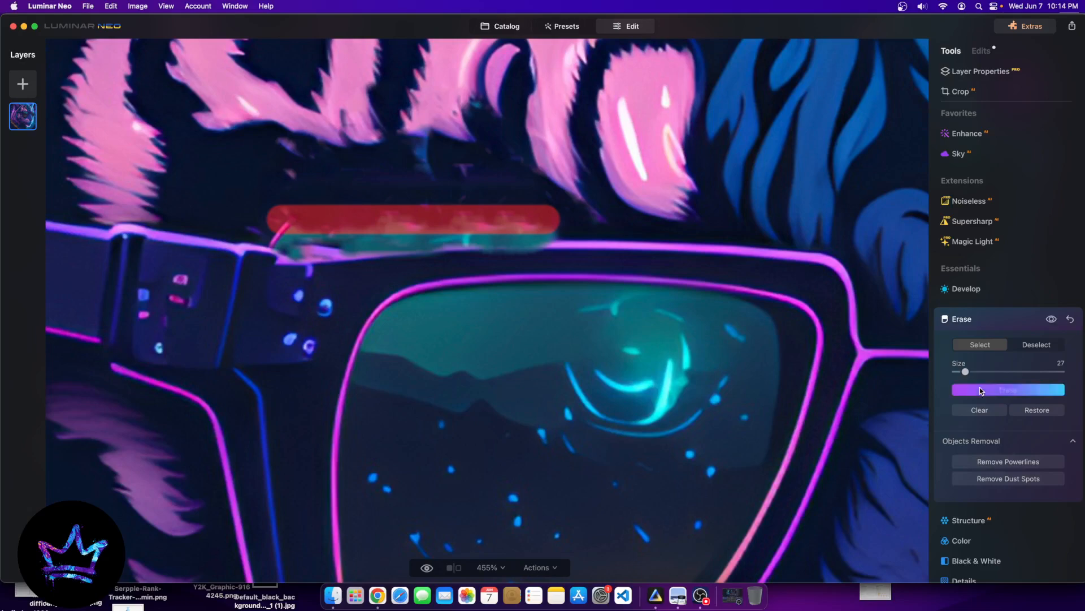
mouse_move(521, 212)
left_mouse_down()
mouse_move(457, 219)
mouse_move(489, 212)
mouse_move(456, 204)
mouse_move(428, 212)
left_mouse_up()
left_click(971, 389)
left_click(1026, 387)
key("super+0")
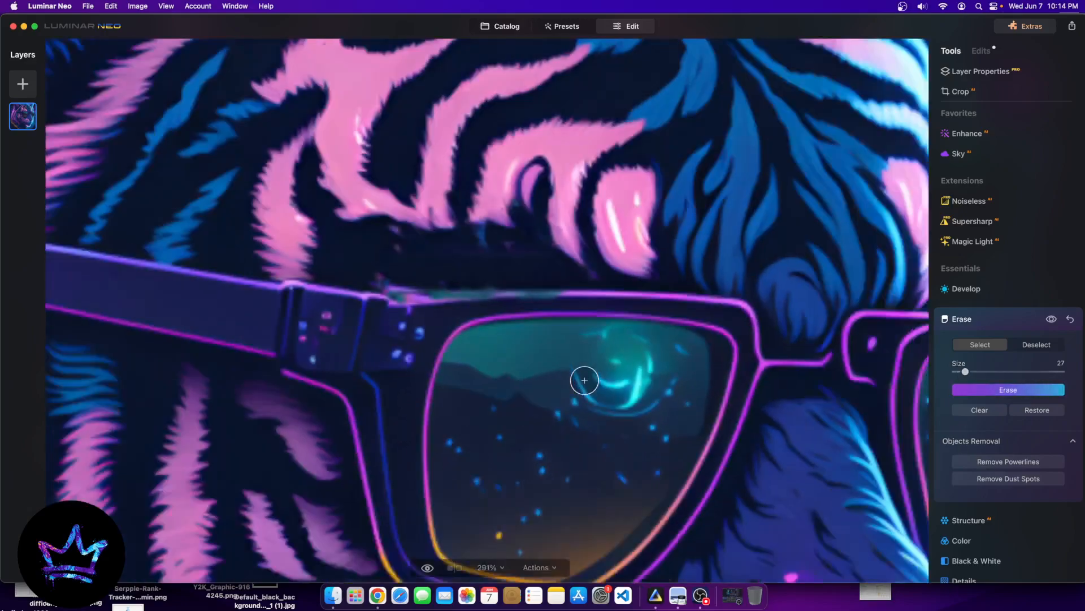
- Erase the pink residue beside the sunglasses hinge and the teal smudges along the frame's upper edge
scroll(509, 236, "up", 5)
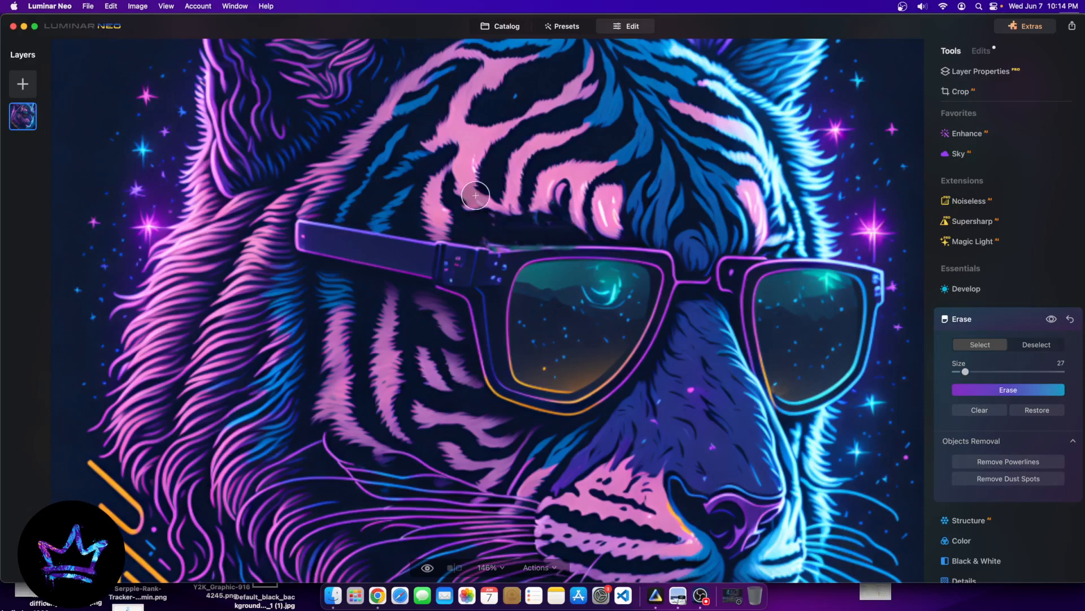
scroll(513, 279, "up", 3)
mouse_move(501, 358)
left_mouse_down()
mouse_move(798, 347)
mouse_move(485, 339)
mouse_move(519, 278)
mouse_move(551, 275)
left_mouse_up()
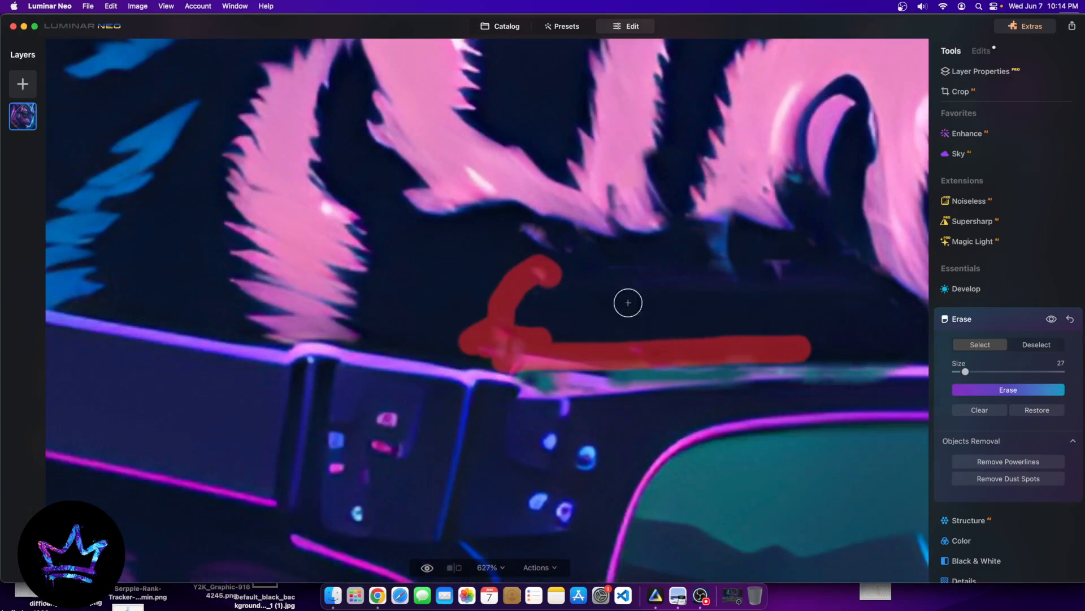
left_click(1007, 393)
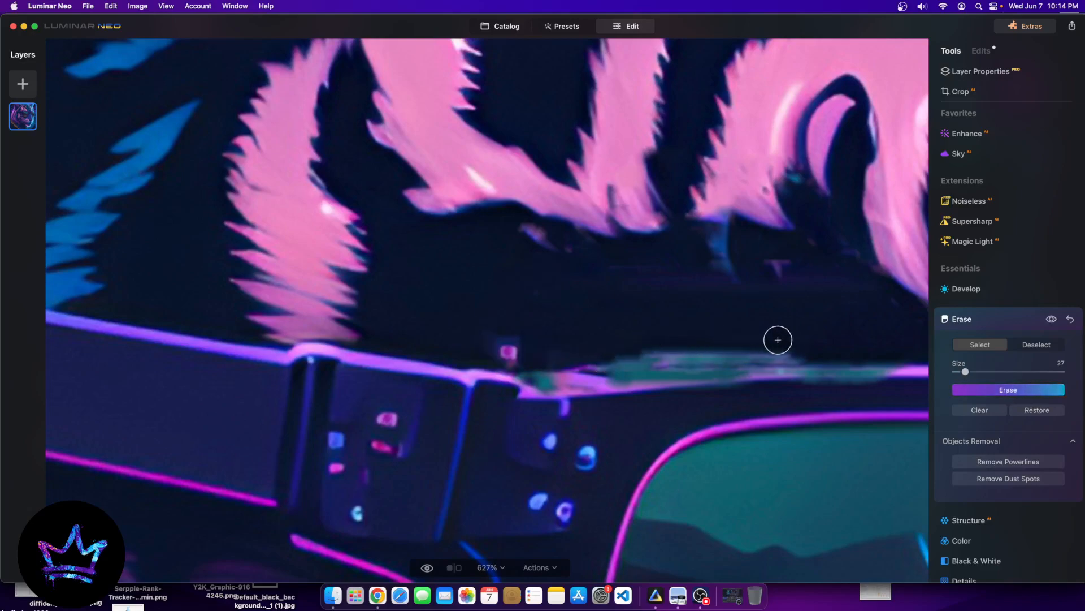
left_click_drag(799, 347, 589, 347)
left_click(996, 391)
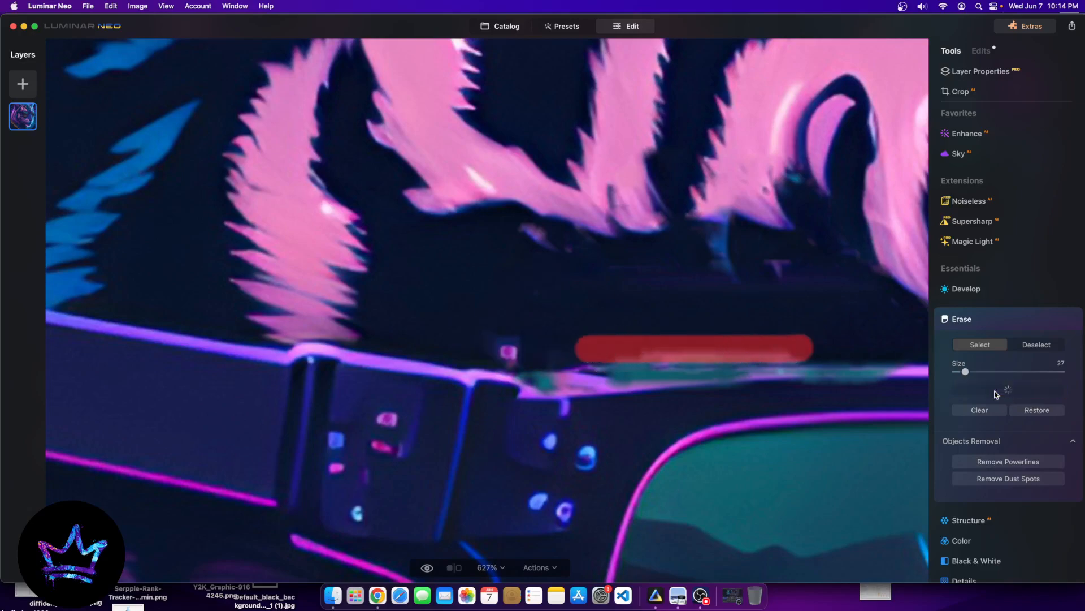
- Retouch both ends of the remaining teal smudge along the frame's upper edge with two more erase passes
left_click_drag(843, 346, 736, 347)
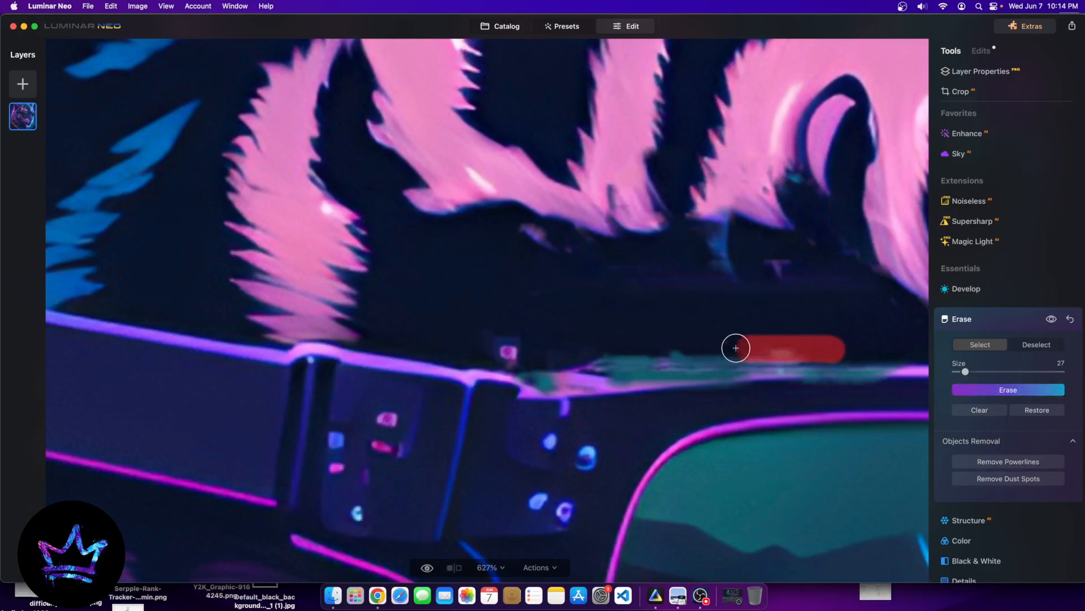
left_click(1022, 396)
left_click_drag(656, 345, 585, 359)
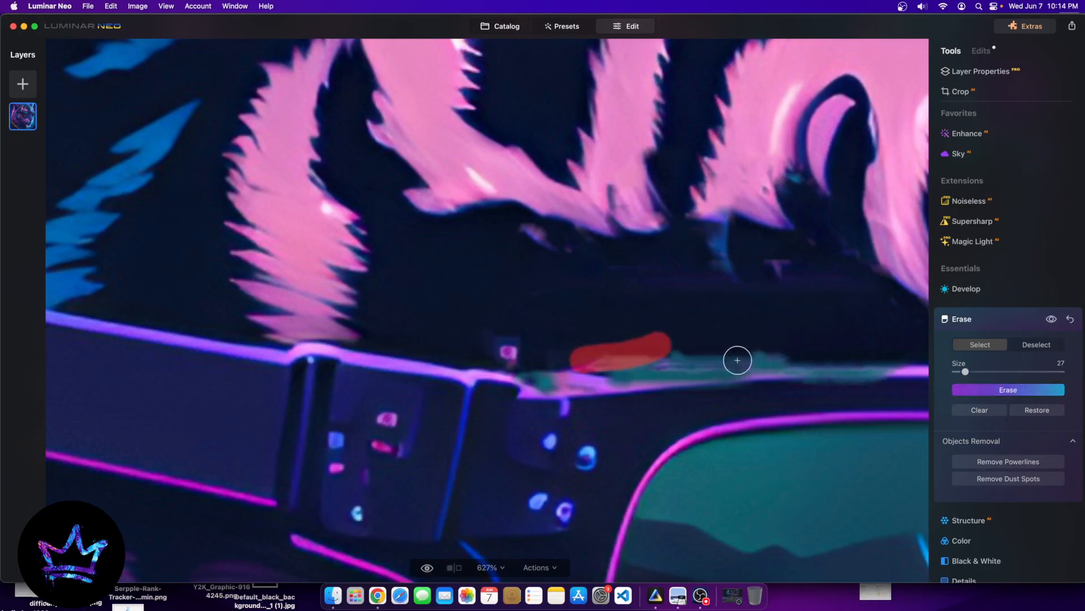
left_click(999, 390)
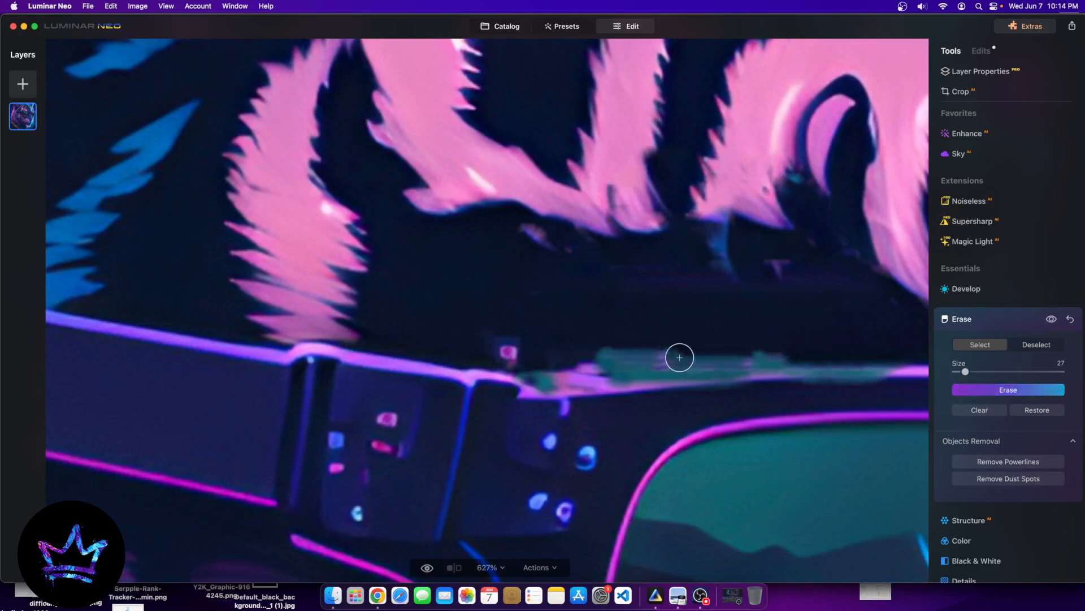
- Undo the last erase on the sunglasses frame and close the Erase tool
key("super+z")
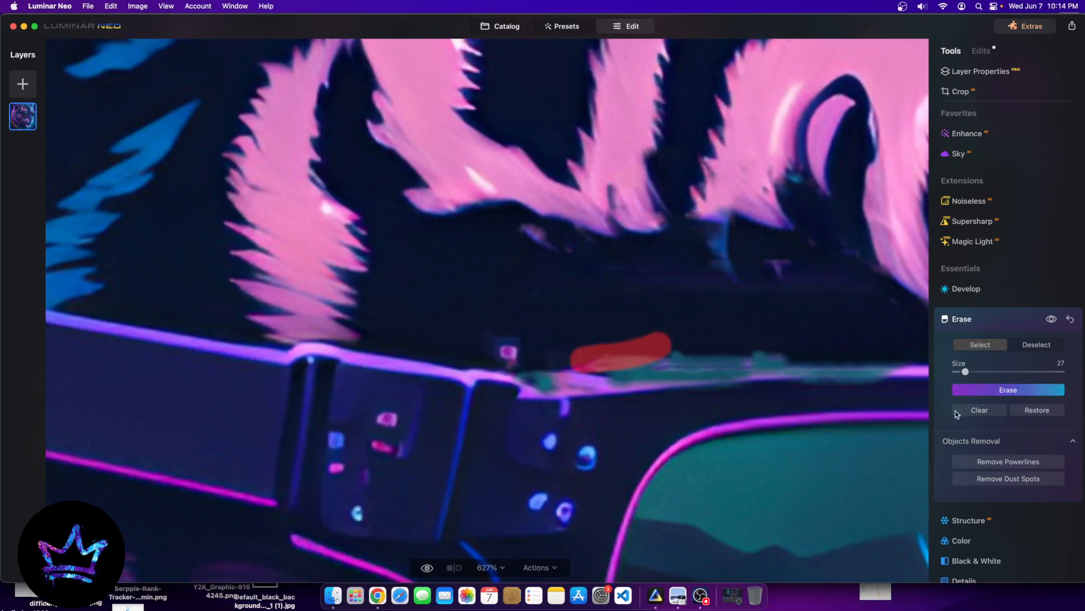
left_click(1034, 345)
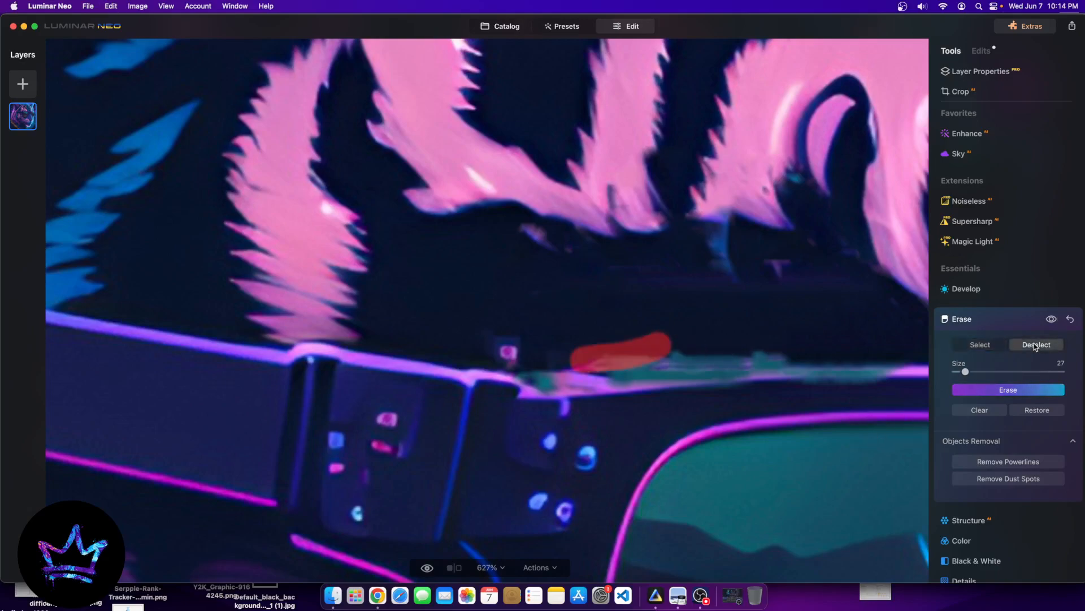
left_click(1077, 320)
- Set the tiger image's Smart Contrast to 100 in the Develop adjustments
key("super+0")
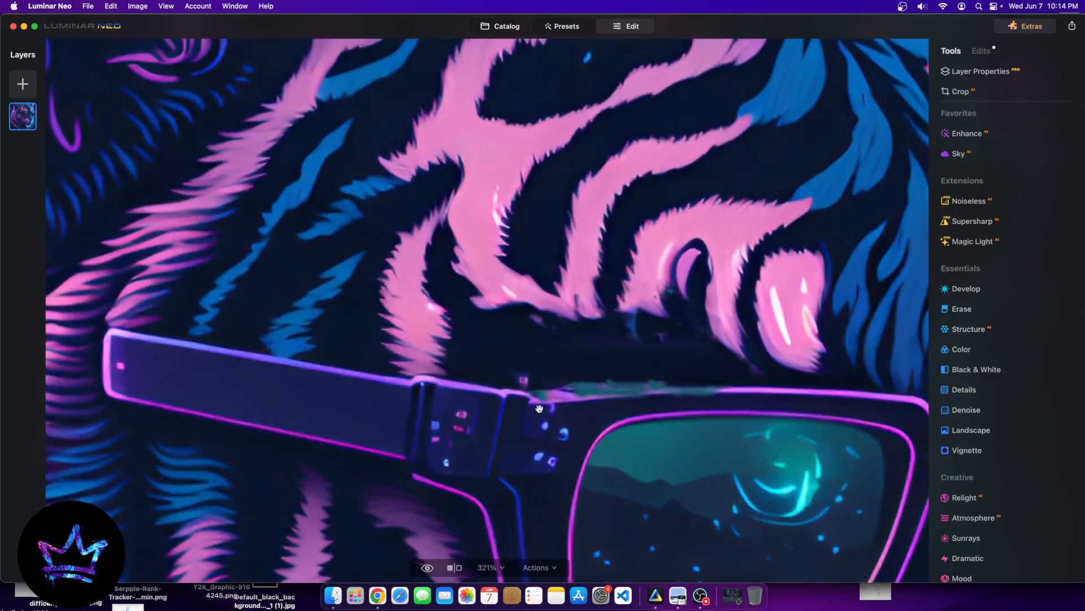
key("super+equal")
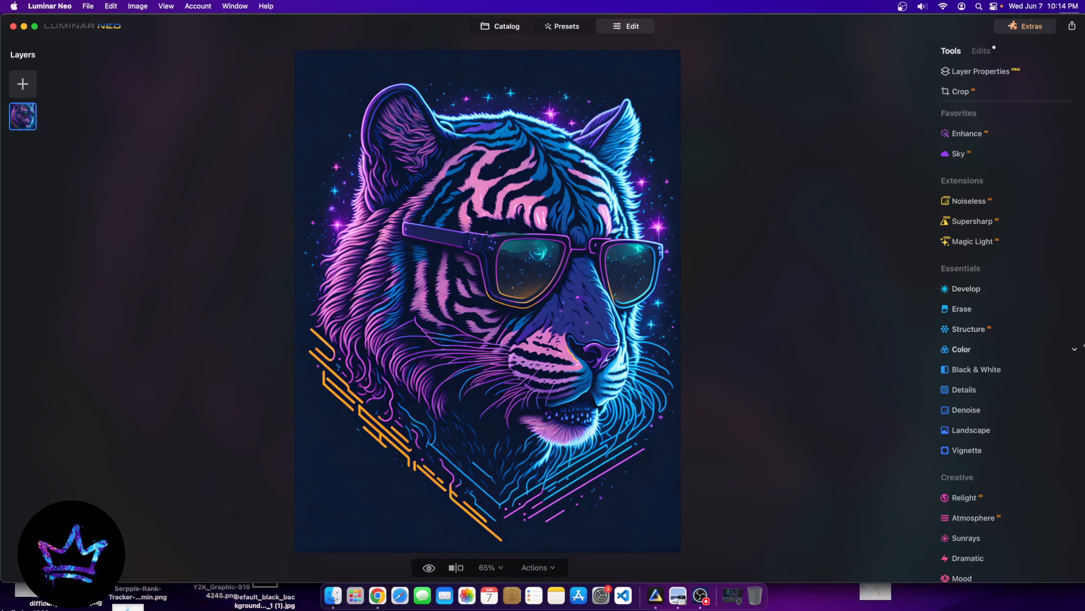
left_click(975, 290)
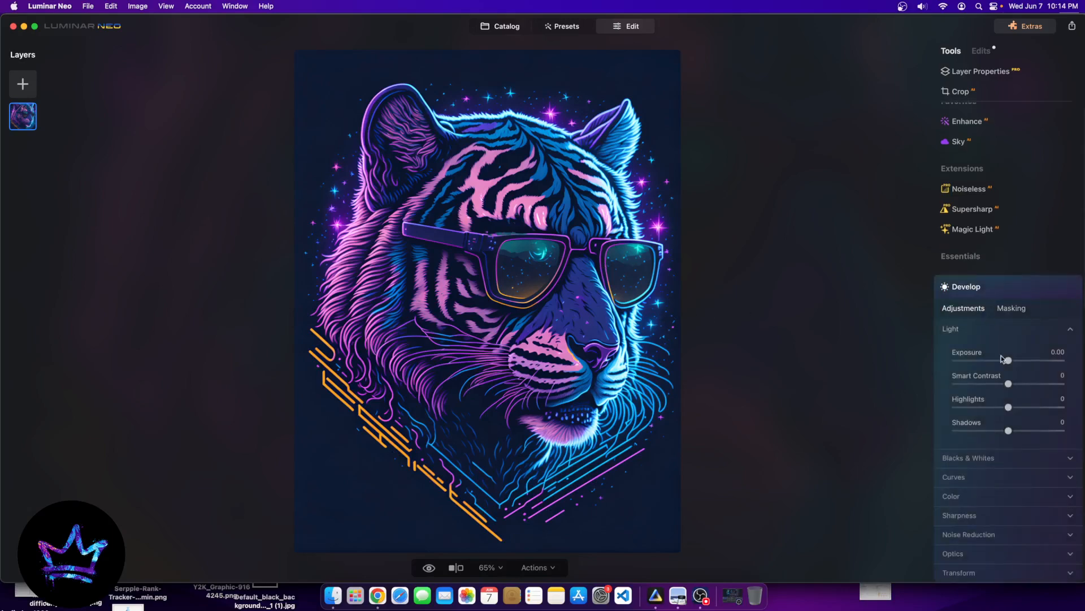
left_click_drag(1009, 384, 1061, 384)
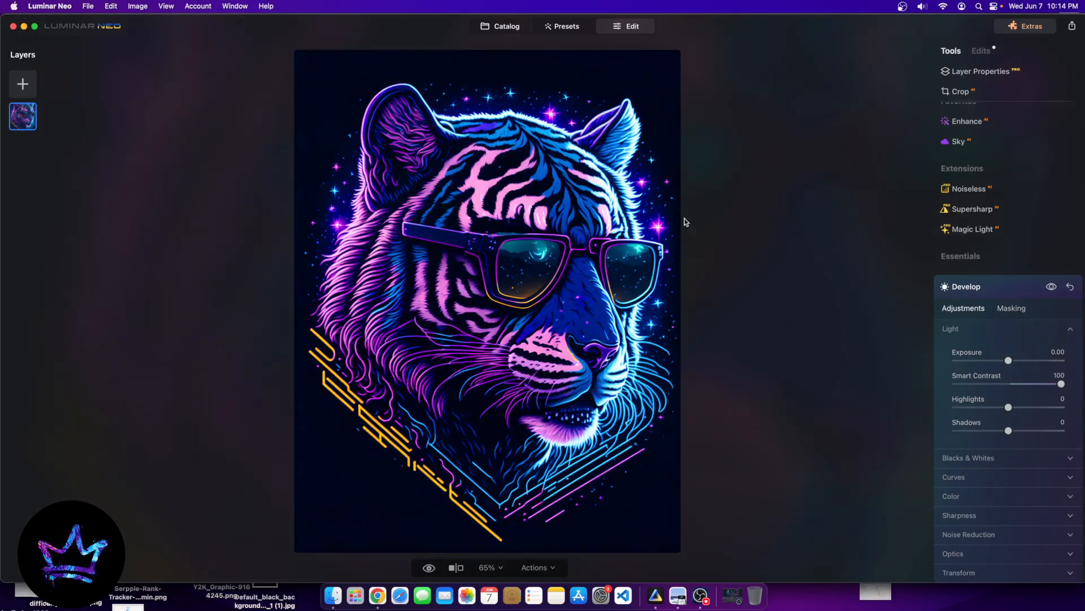
- Try the Glow effect of type Glow at amount 100 on the tiger image
scroll(995, 498, "down", 10)
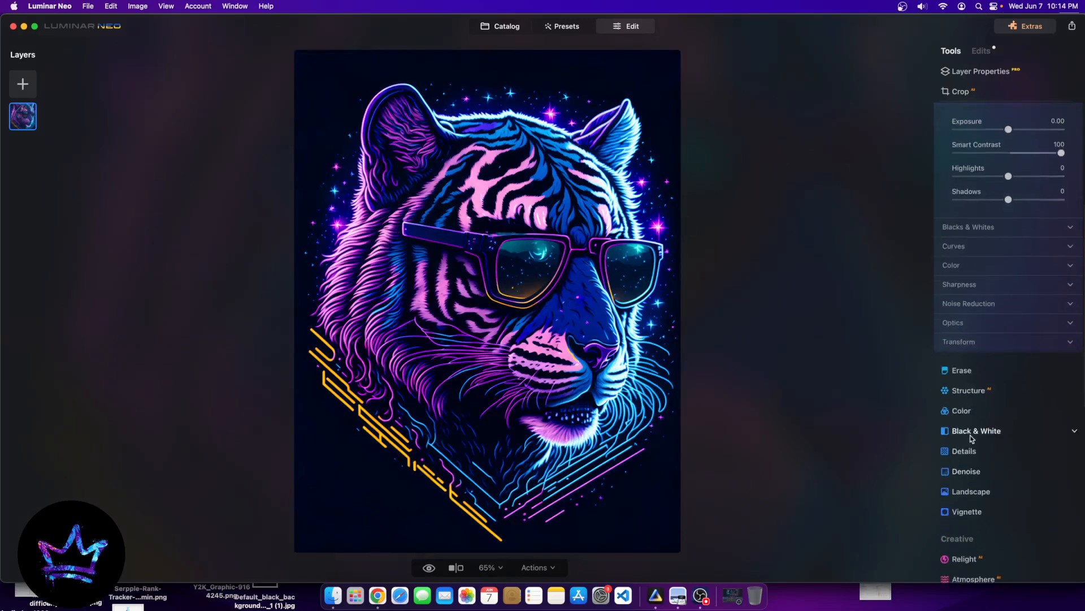
scroll(1012, 500, "down", 7)
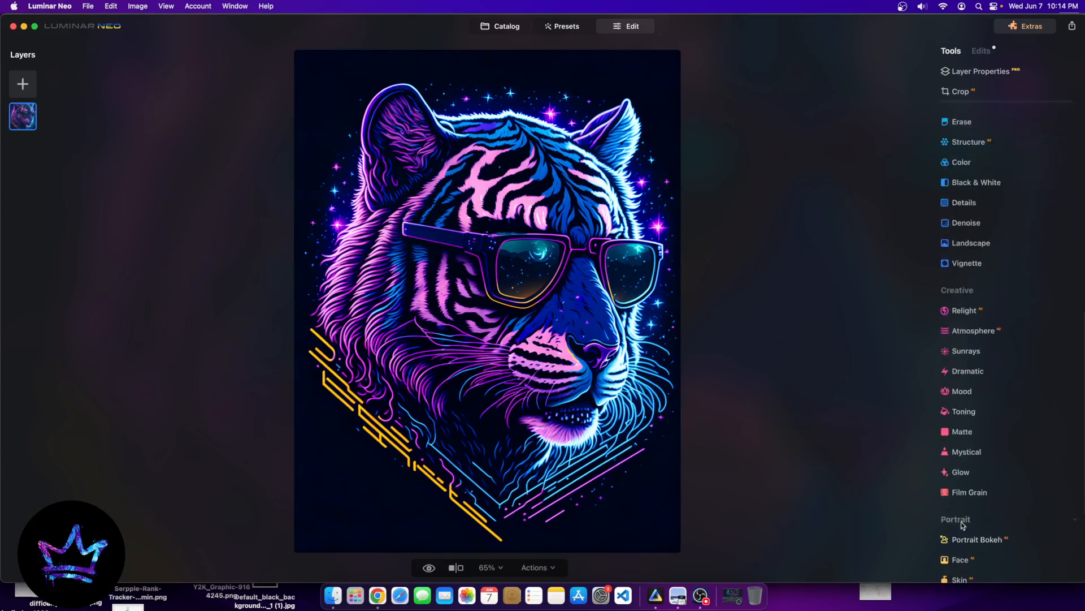
left_click(956, 472)
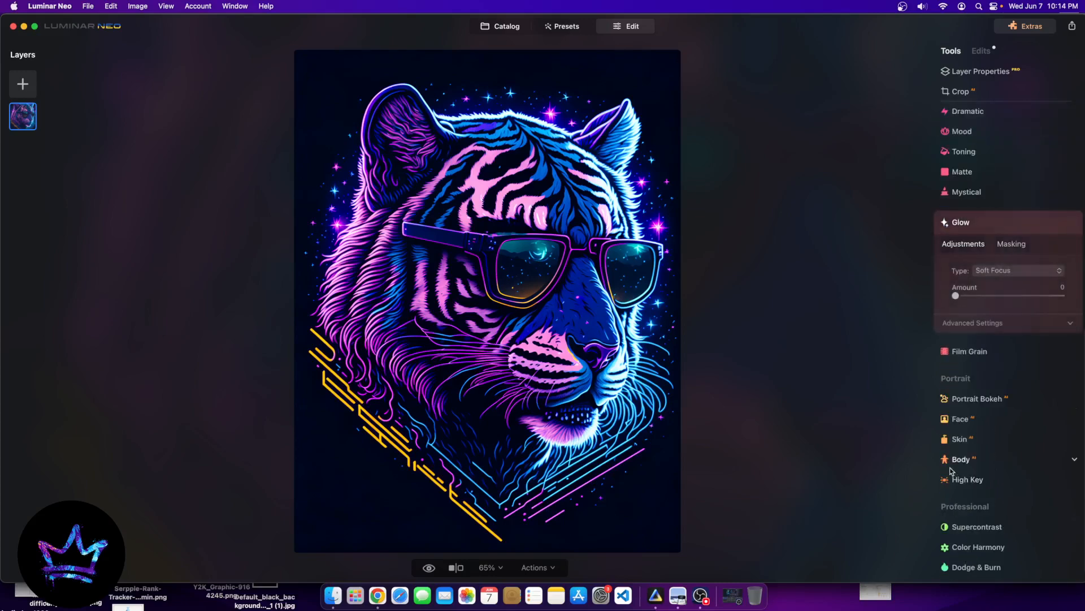
left_click(990, 271)
left_click(995, 298)
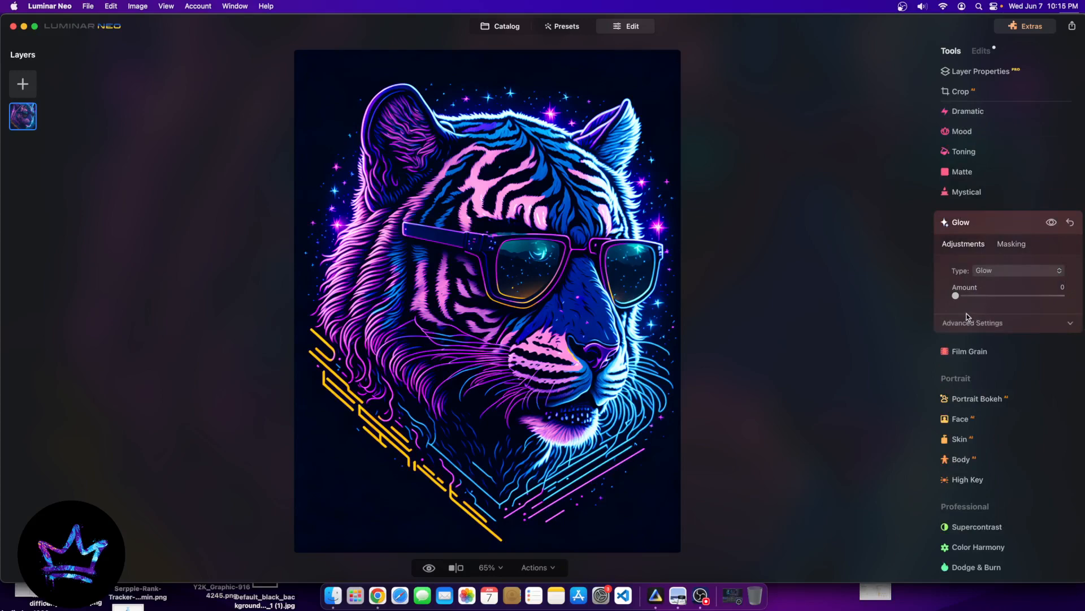
left_click_drag(1011, 296, 1061, 295)
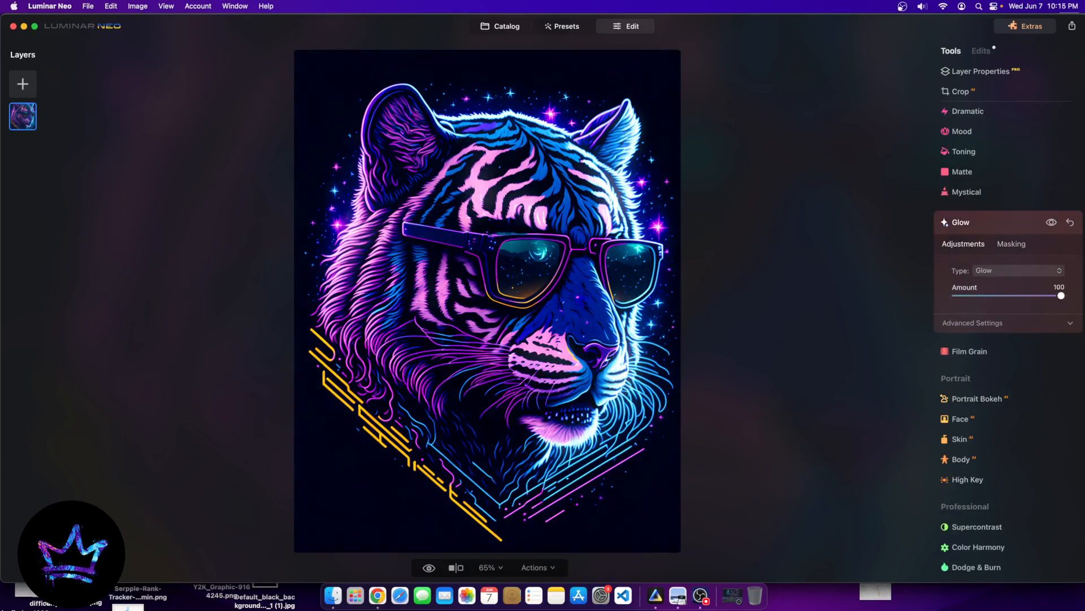
left_click(986, 271)
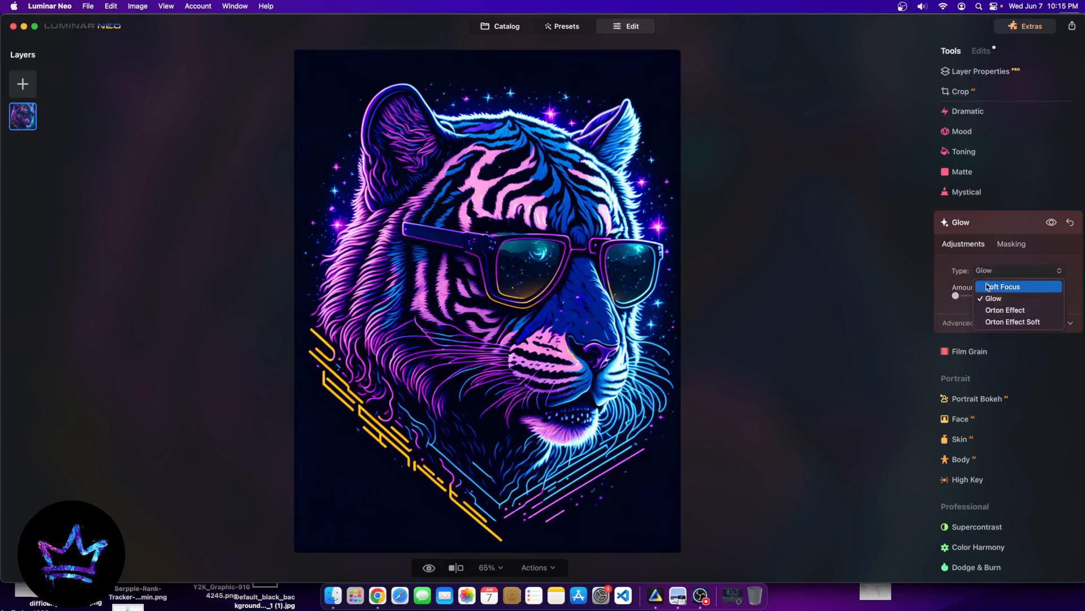
left_click(988, 287)
- Apply the Mystical effect to the tiger image with the amount at 100
left_click(964, 192)
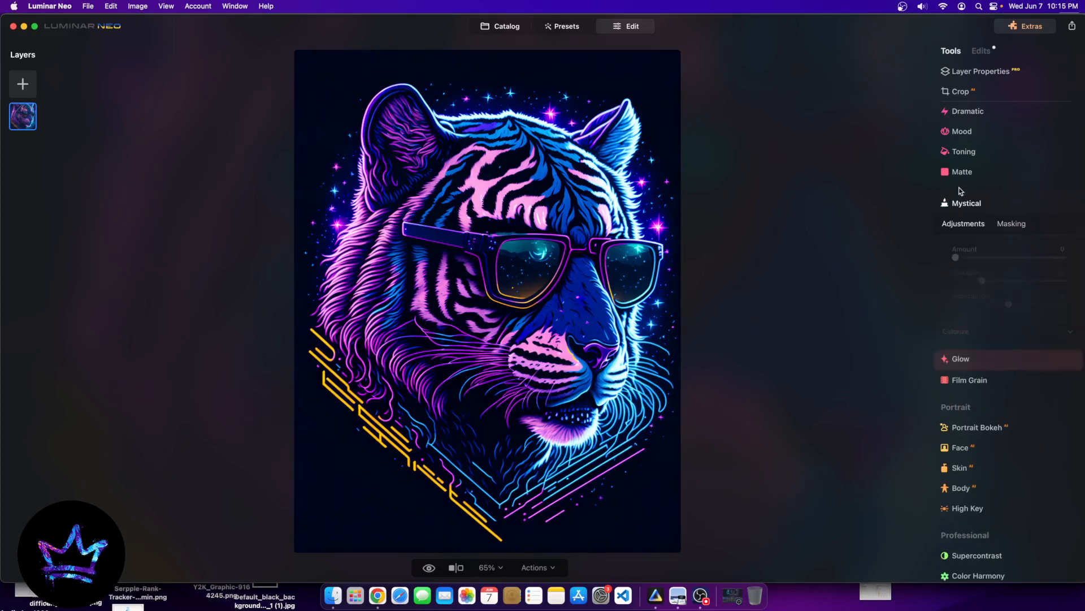
left_click_drag(961, 257, 1063, 257)
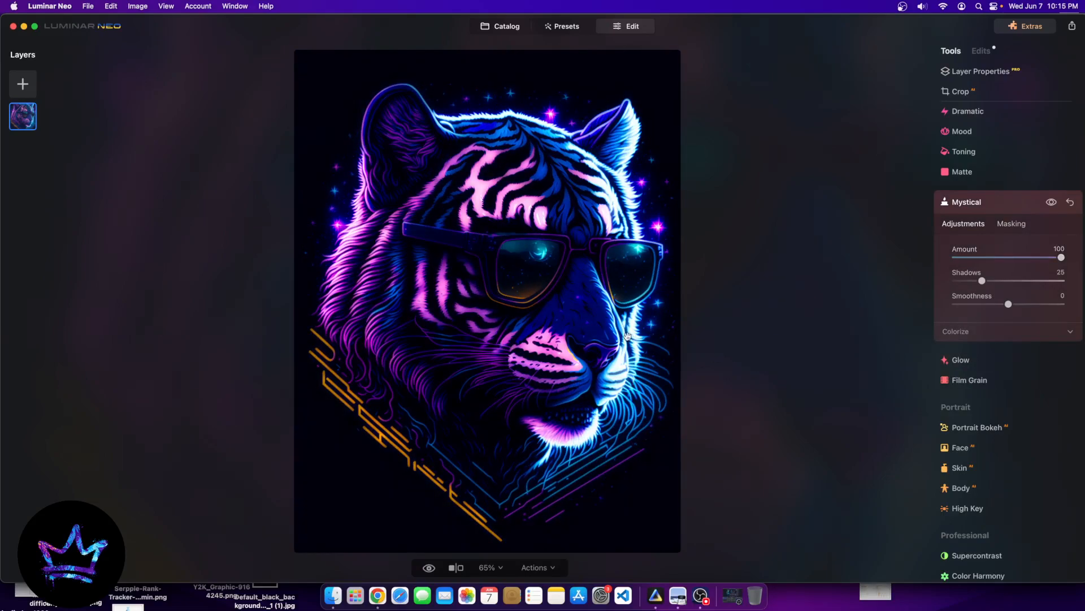
- Erase the glowing turquoise eye reflection from the tiger's larger sunglasses lens with the size 20 brush
scroll(627, 321, "up", 5)
scroll(541, 256, "down", 8)
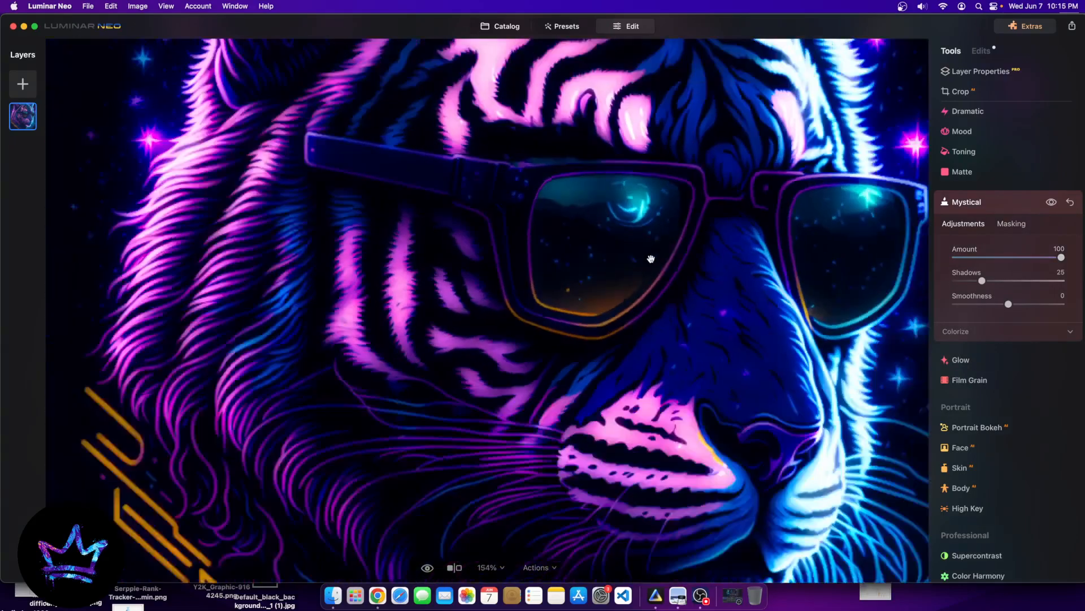
scroll(541, 256, "up", 10)
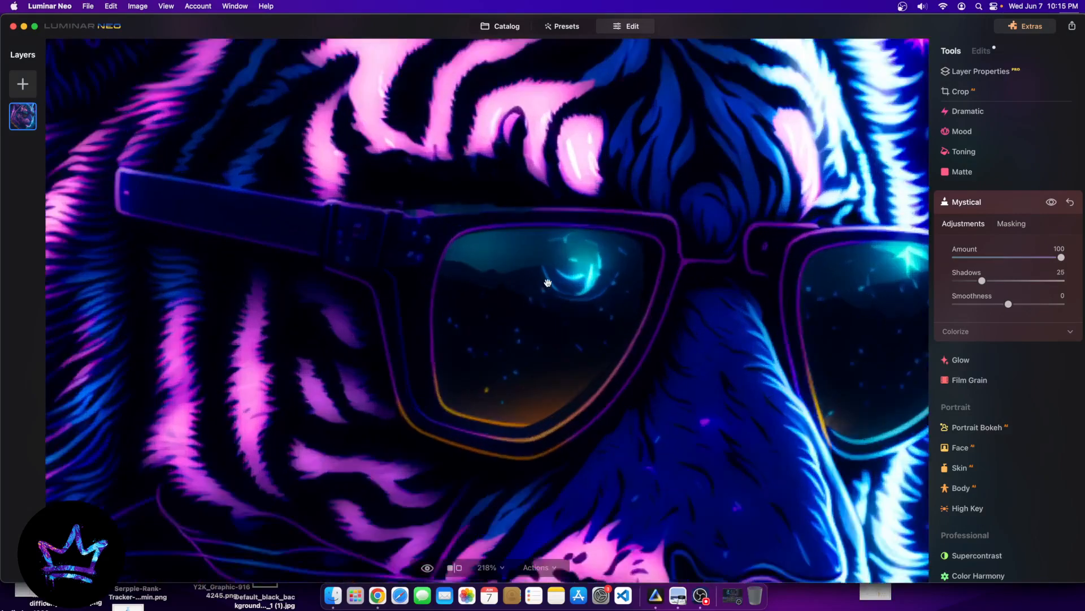
scroll(980, 212, "up", 7)
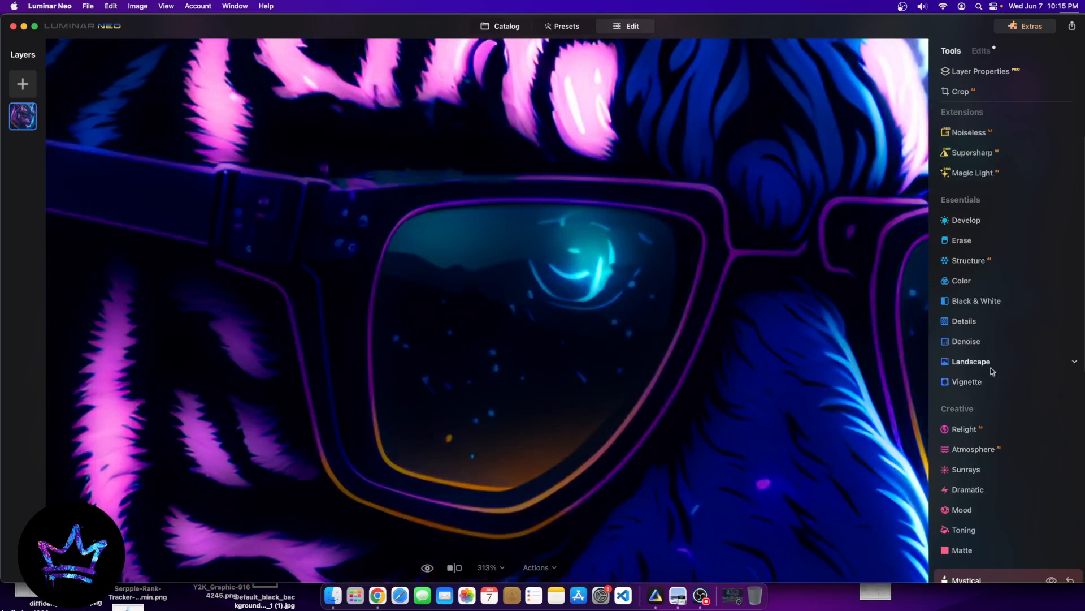
scroll(993, 372, "up", 3)
left_click(961, 309)
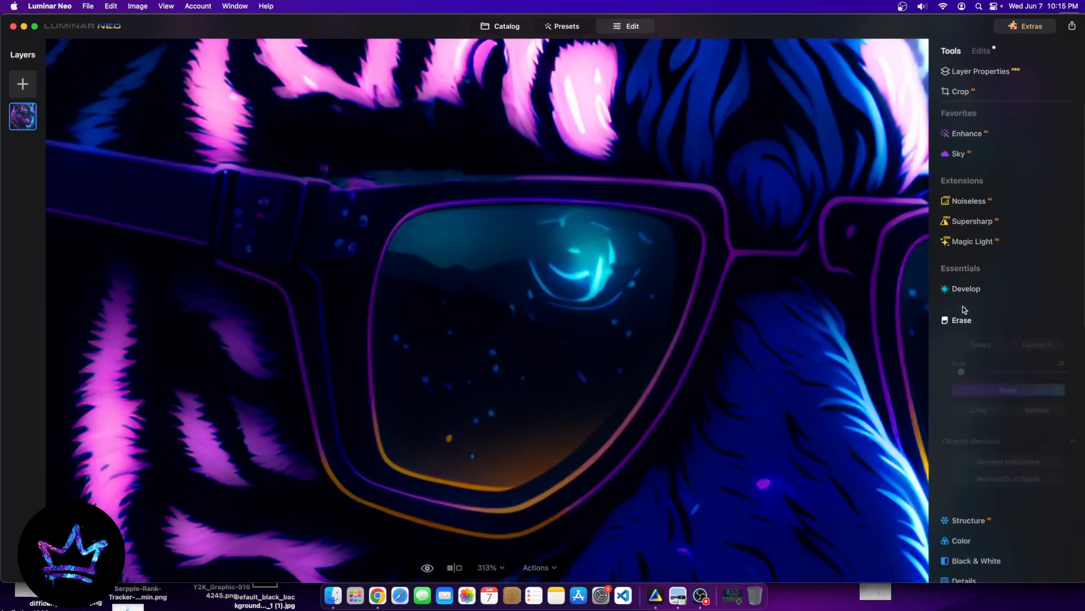
mouse_move(522, 249)
left_mouse_down()
mouse_move(533, 284)
mouse_move(537, 269)
mouse_move(623, 288)
mouse_move(628, 276)
mouse_move(599, 274)
mouse_move(585, 254)
mouse_move(571, 262)
mouse_move(578, 243)
mouse_move(543, 224)
mouse_move(628, 240)
left_mouse_up()
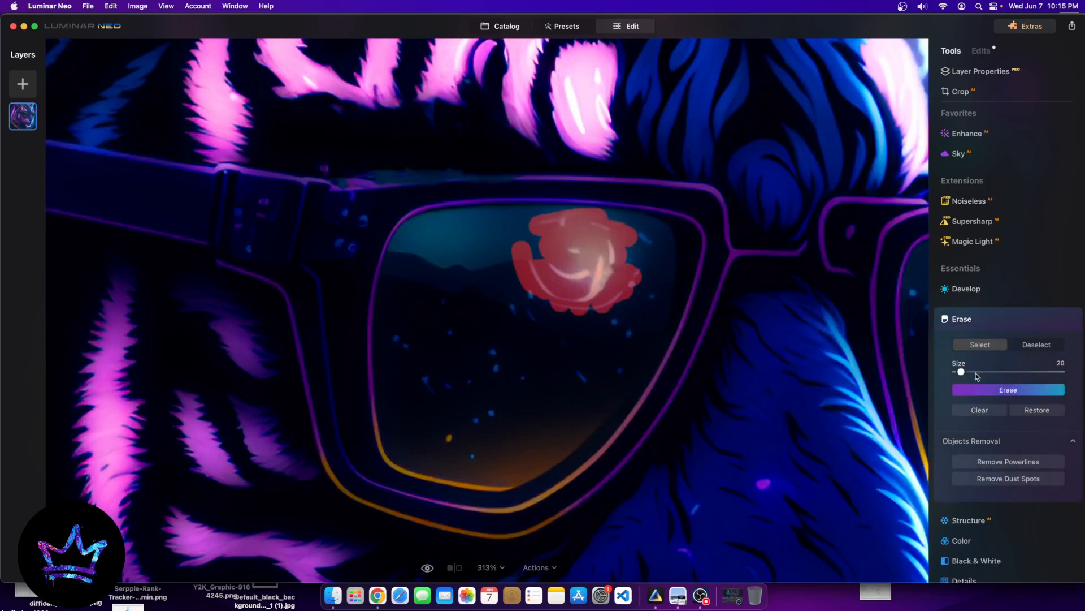
left_click(1018, 387)
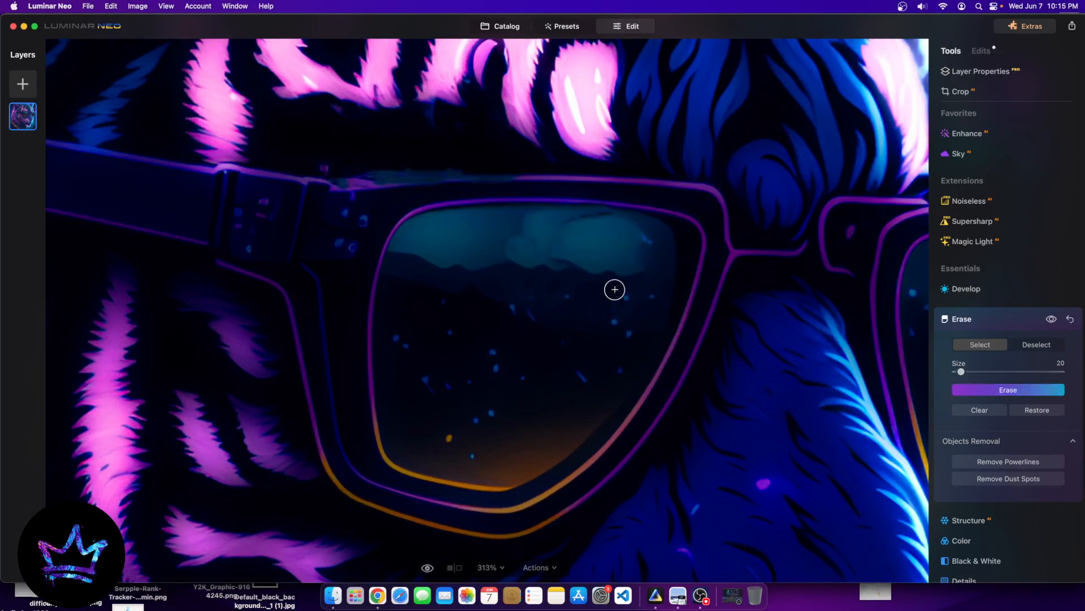
- Set the Erase brush size to 86 and erase the teal band across the upper part of the larger lens
scroll(602, 361, "down", 10)
scroll(435, 390, "up", 4)
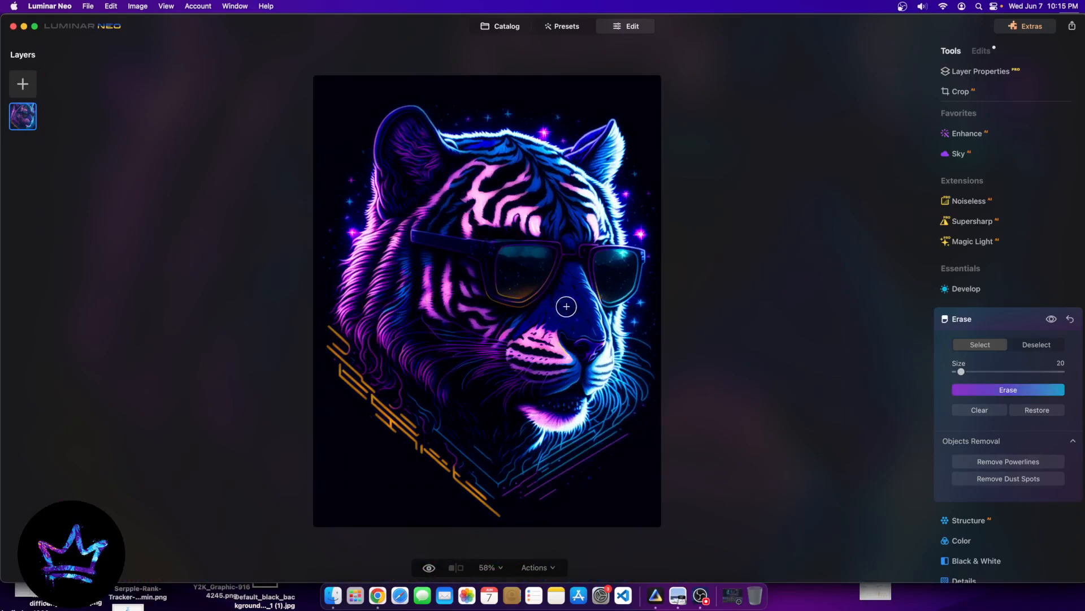
scroll(557, 306, "up", 10)
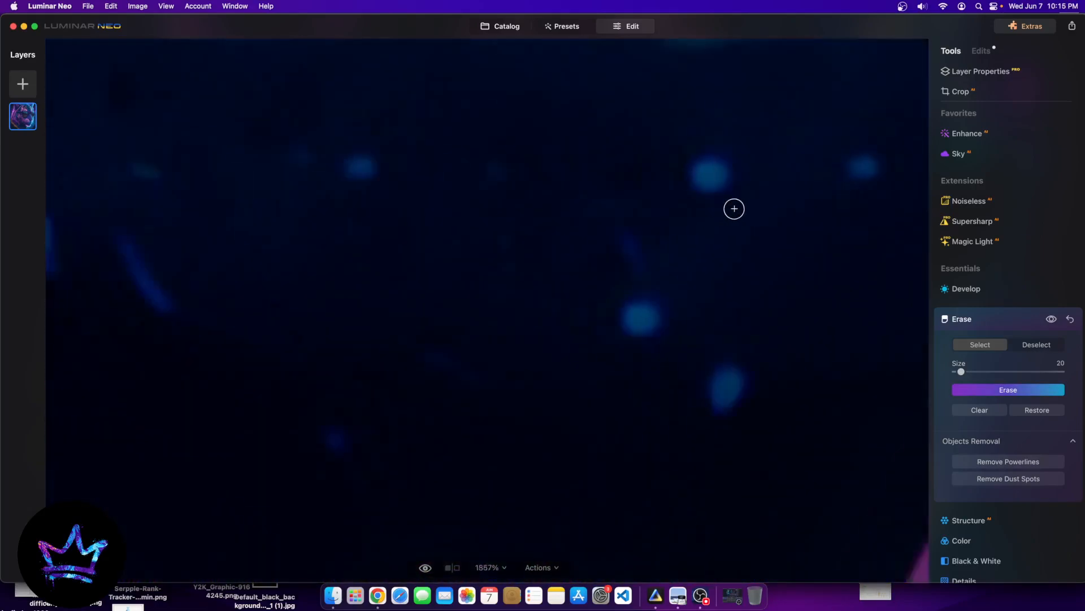
scroll(754, 191, "down", 4)
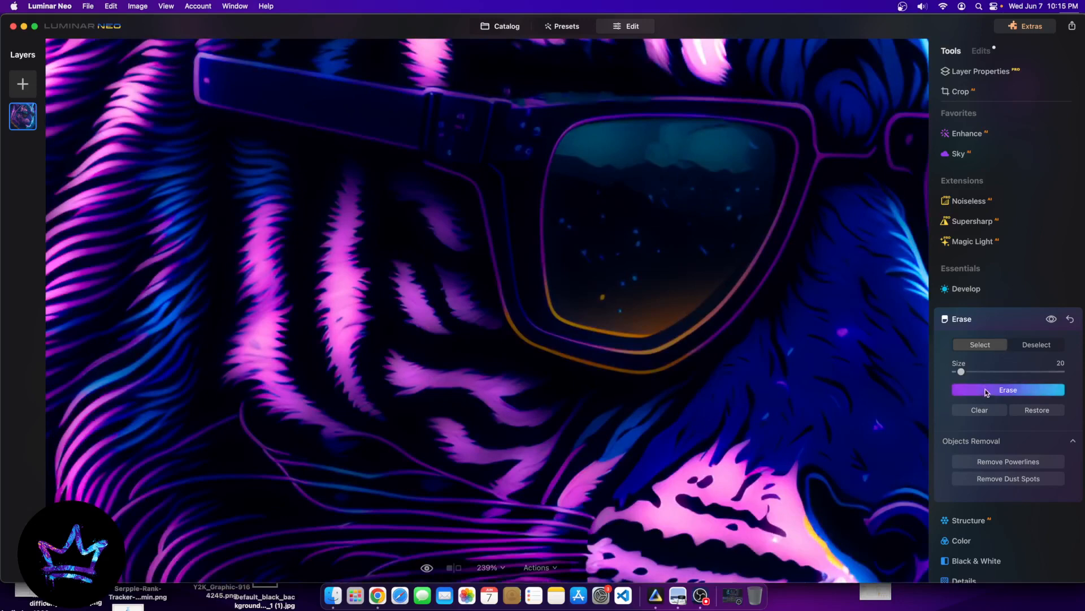
left_click_drag(961, 371, 998, 372)
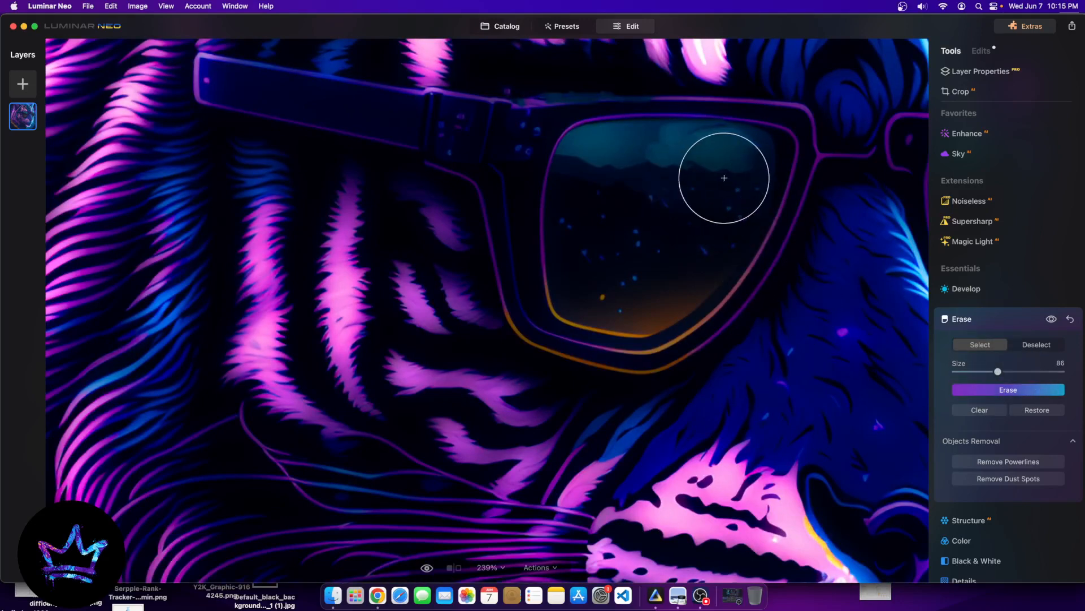
left_click_drag(725, 176, 597, 167)
left_click(1009, 390)
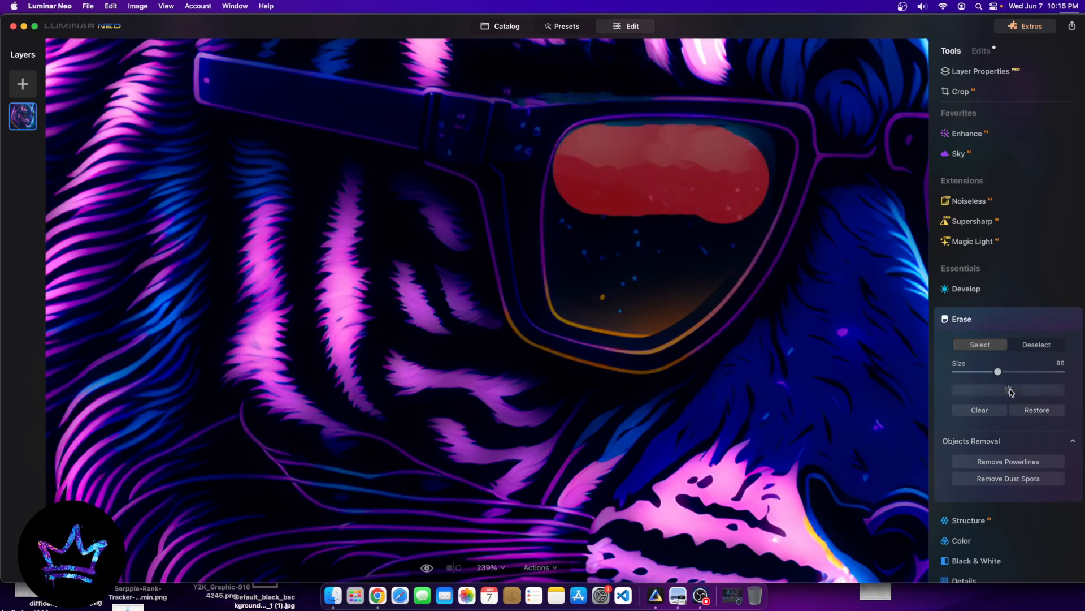
- Erase the stray purple and blue frame lines inside the larger lens in three passes
key("super+0")
key("super+minus")
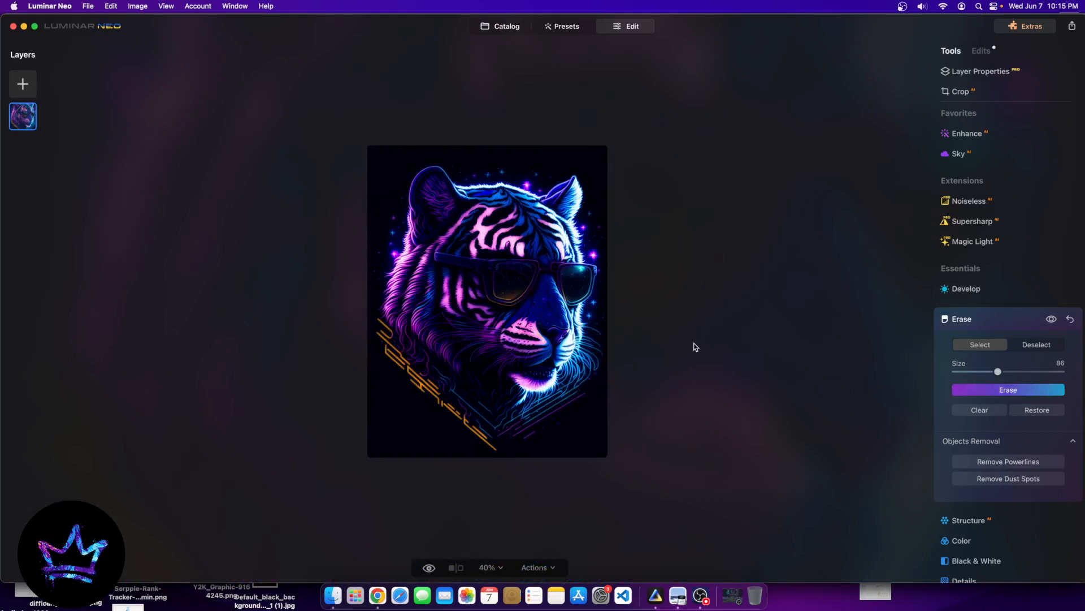
scroll(533, 280, "up", 10)
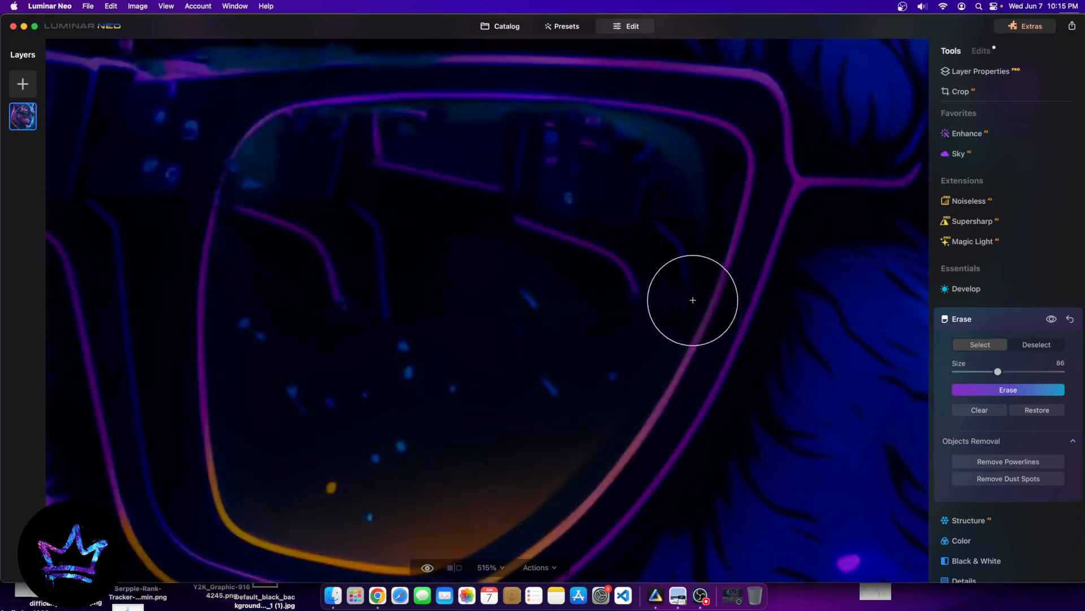
left_click_drag(621, 283, 545, 236)
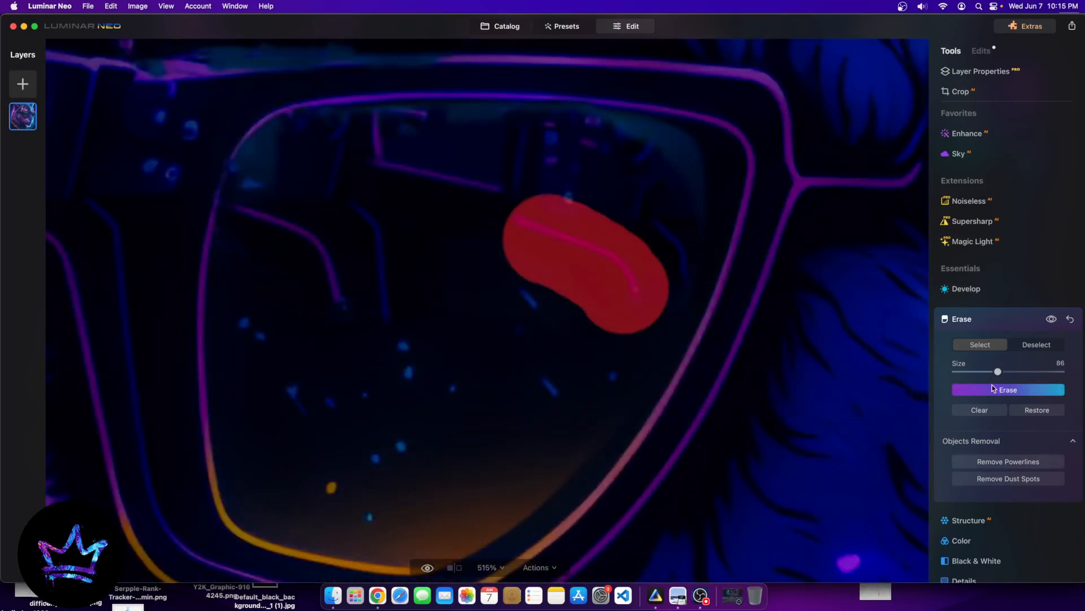
left_click(993, 390)
mouse_move(635, 300)
left_mouse_down()
mouse_move(638, 249)
mouse_move(653, 245)
mouse_move(673, 283)
left_mouse_up()
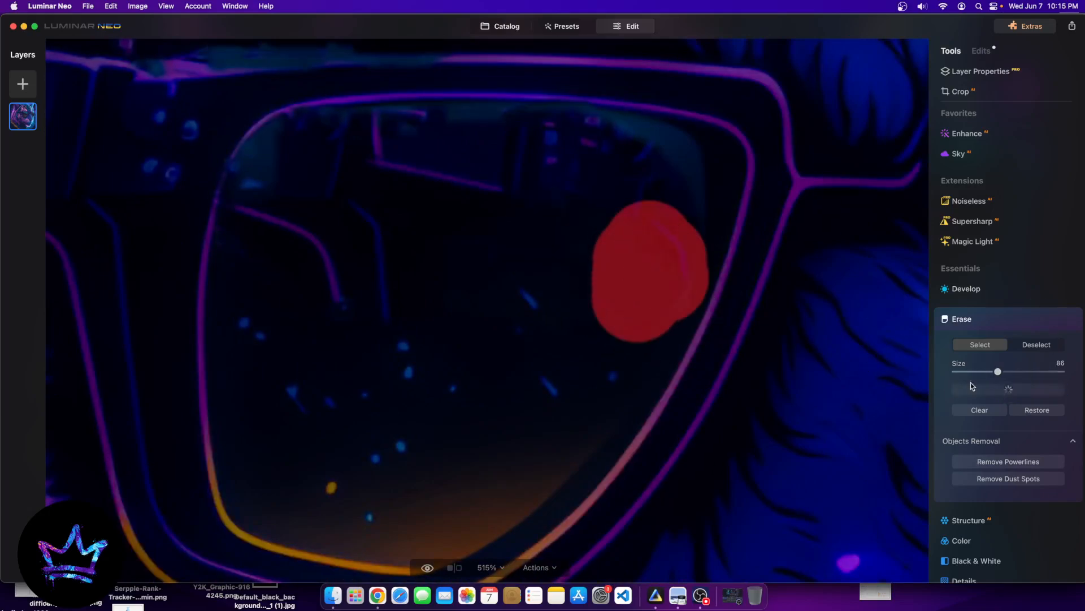
mouse_move(385, 310)
left_mouse_down()
mouse_move(363, 261)
mouse_move(331, 235)
mouse_move(271, 213)
left_mouse_up()
left_click(1008, 389)
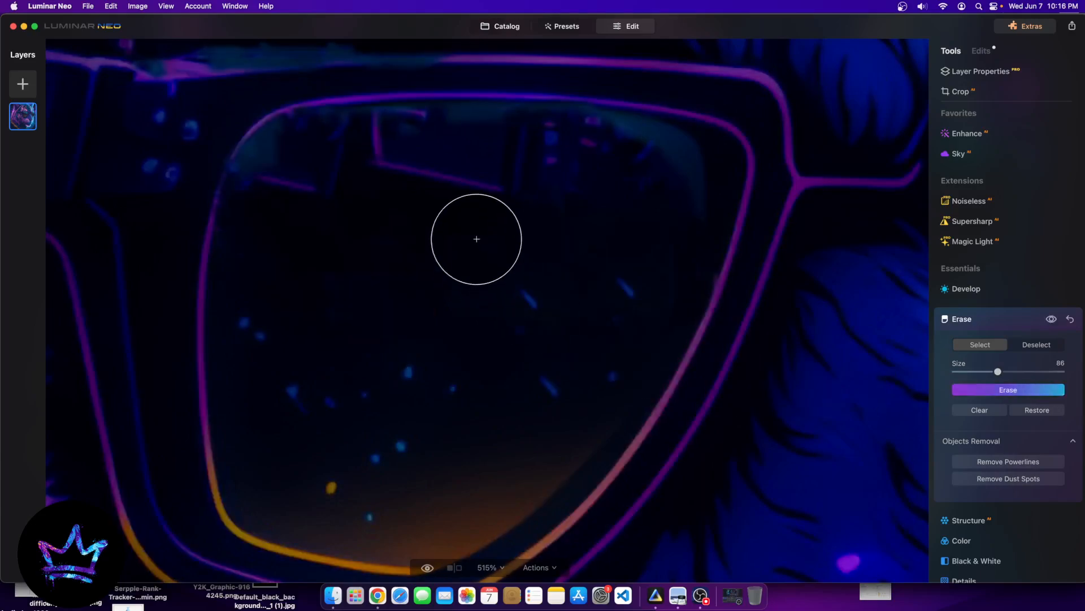
- Compare the whole tiger image before and after the edits
scroll(605, 222, "down", 10)
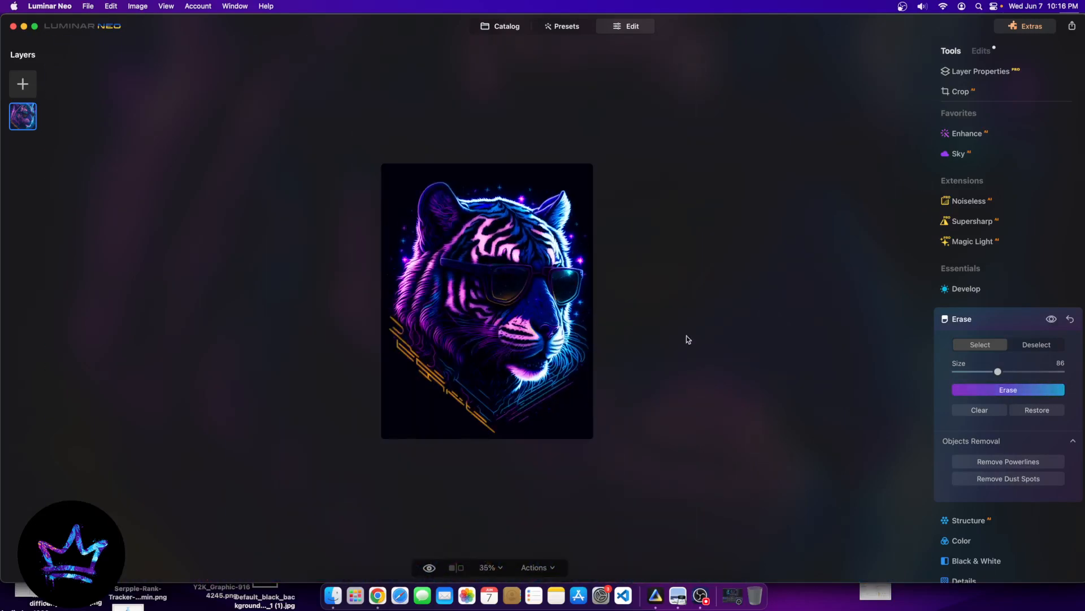
scroll(701, 356, "up", 2)
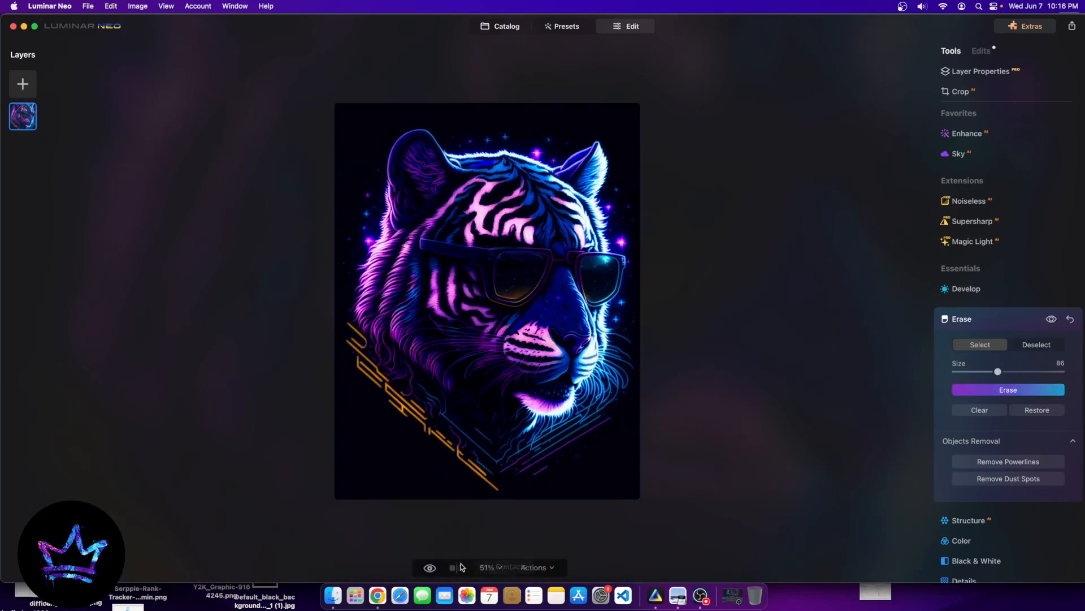
left_click(428, 568)
left_click(427, 569)
left_click(429, 567)
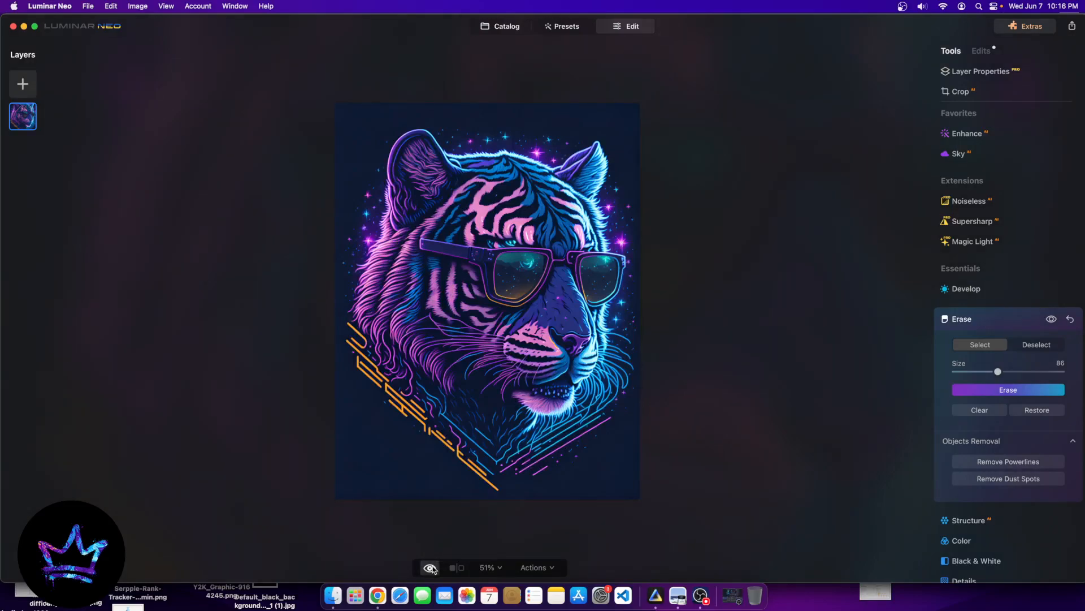
left_click(431, 567)
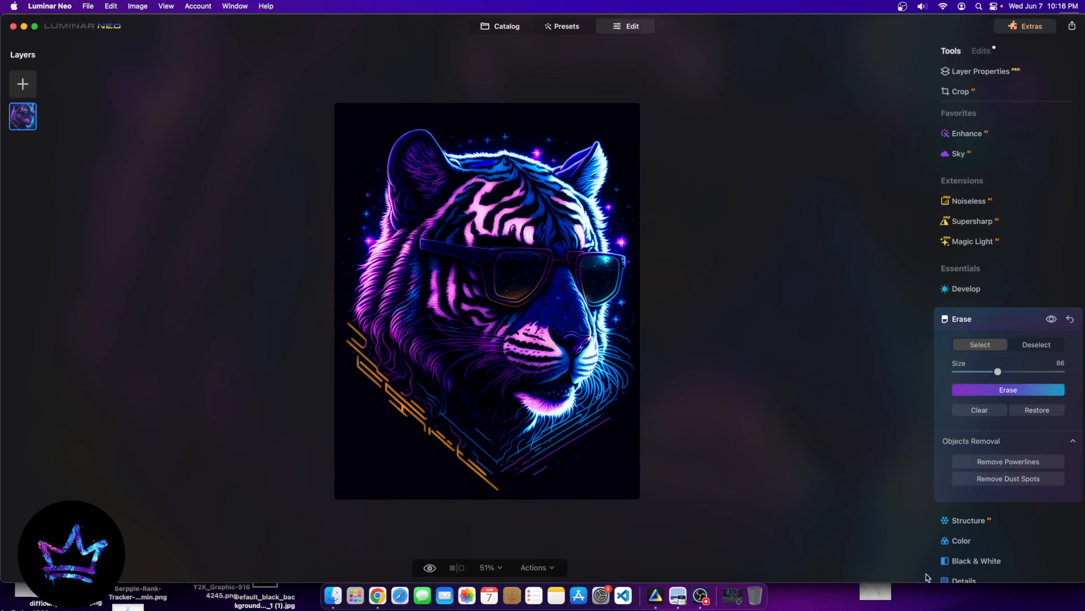
- Open the blue and yellow image of the long-haired woman with stars from the catalog for editing
left_click(509, 27)
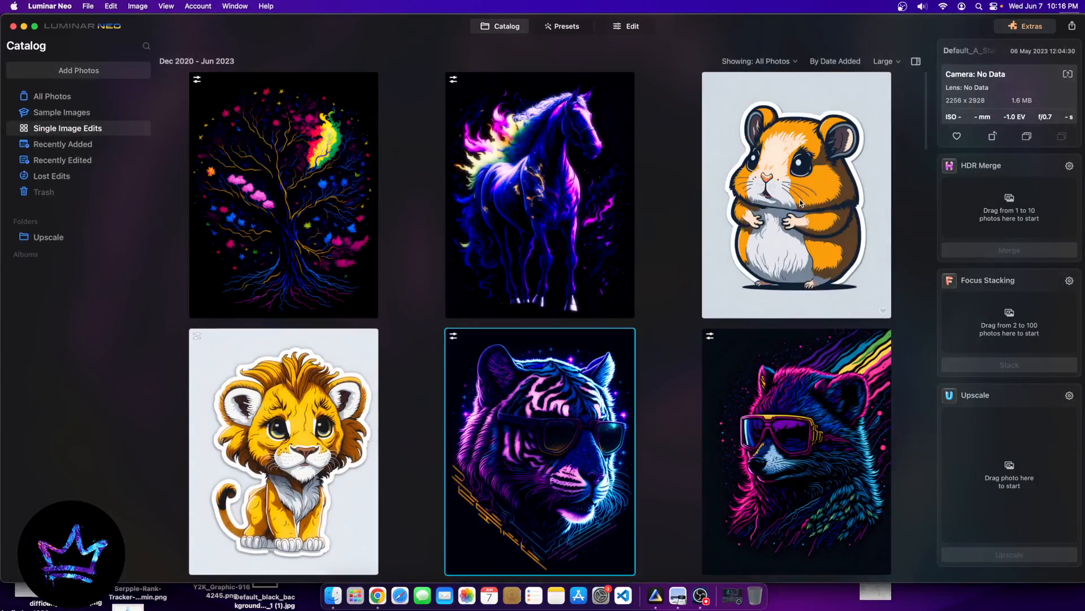
scroll(800, 204, "down", 5)
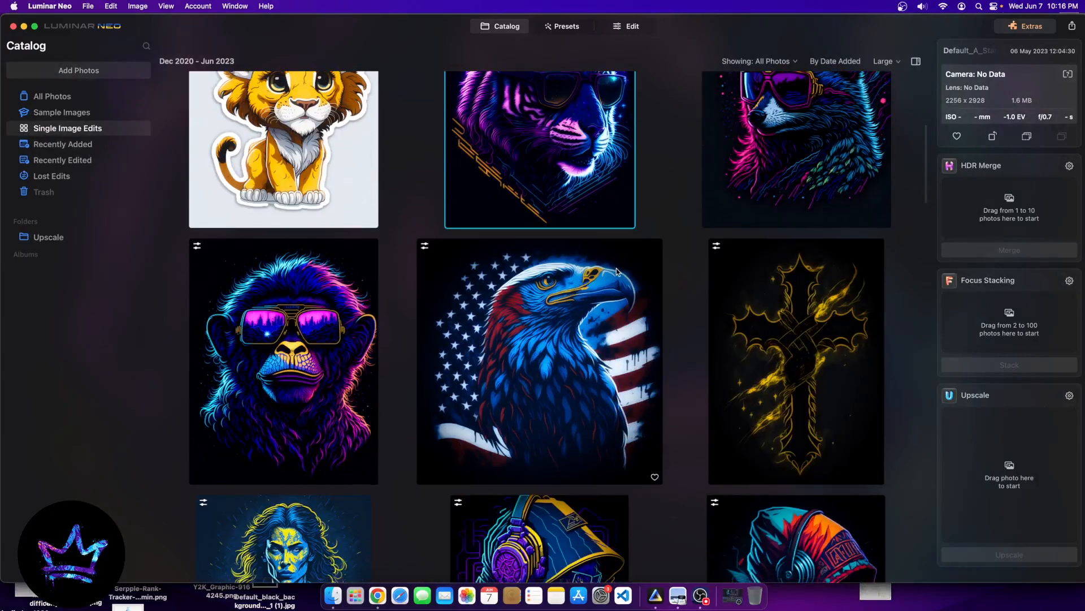
scroll(618, 272, "down", 3)
double_click(281, 493)
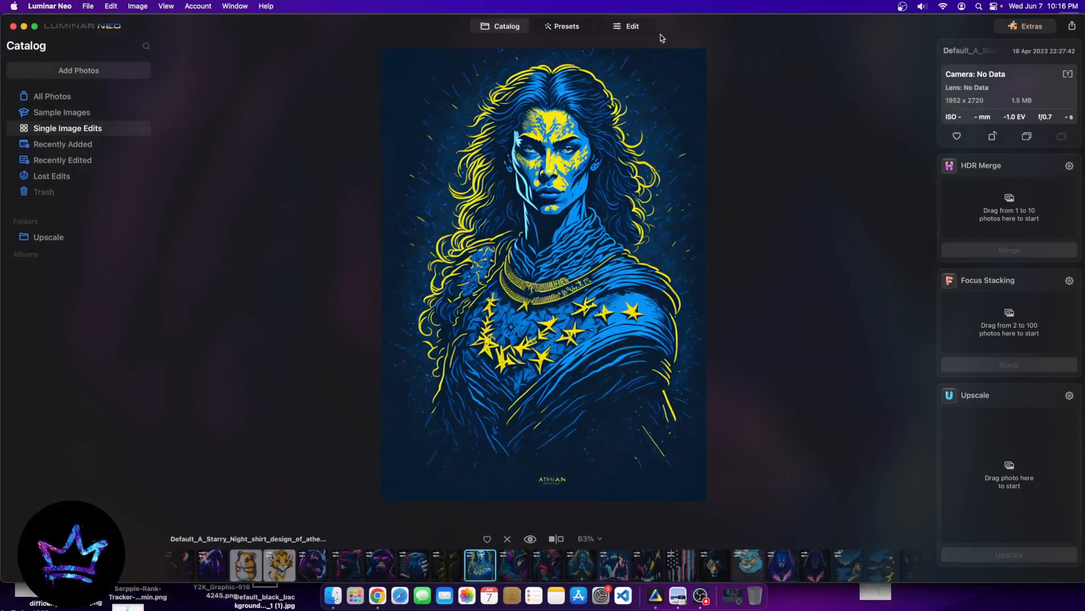
left_click(649, 28)
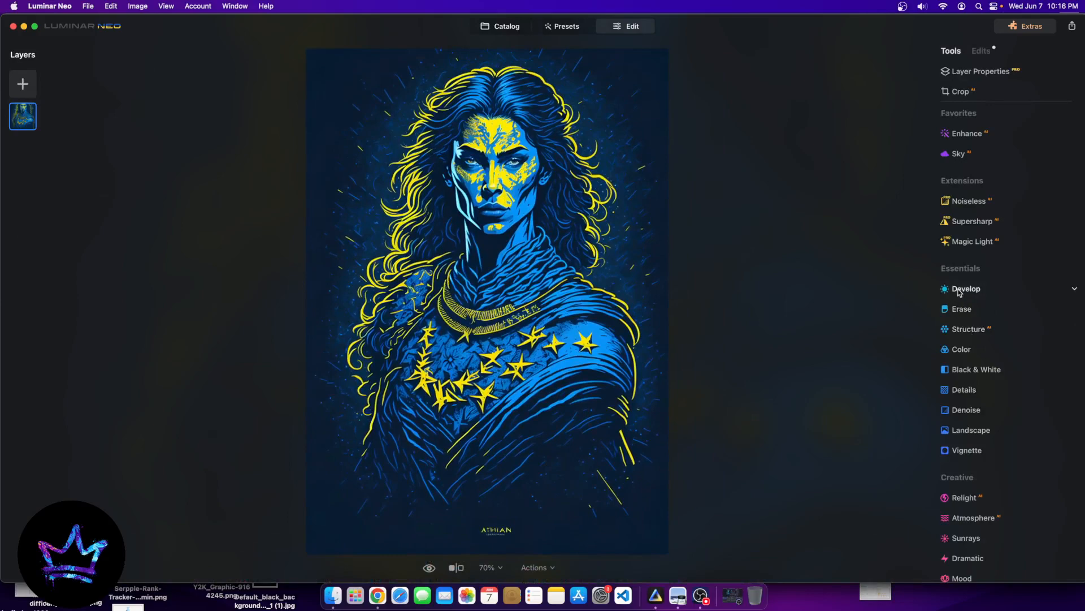
- Set the woman image's Smart Contrast to 100 in the Develop adjustments
left_click(960, 290)
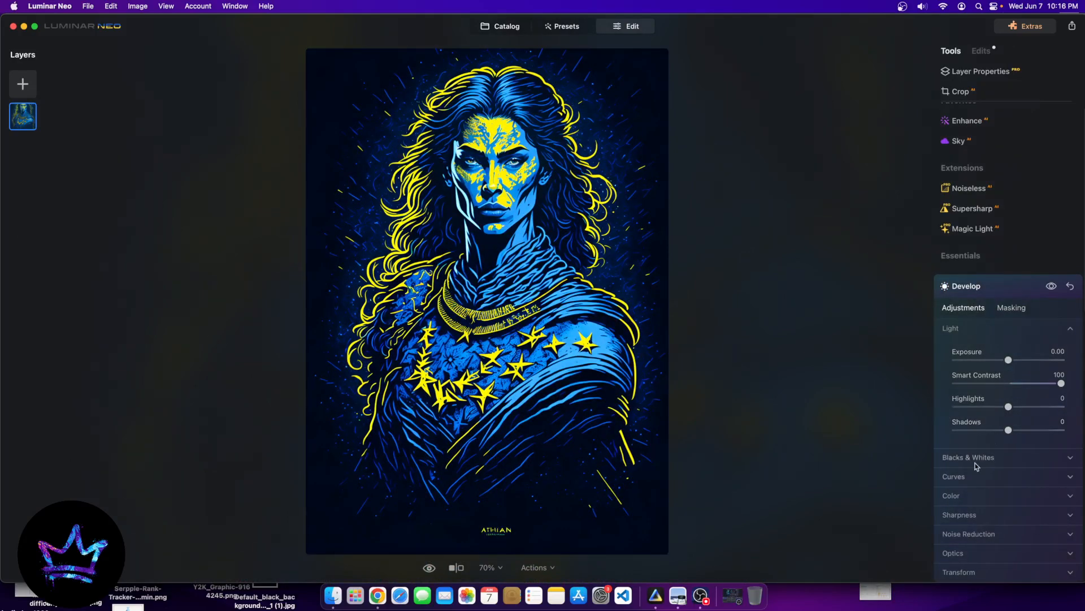
scroll(976, 467, "down", 10)
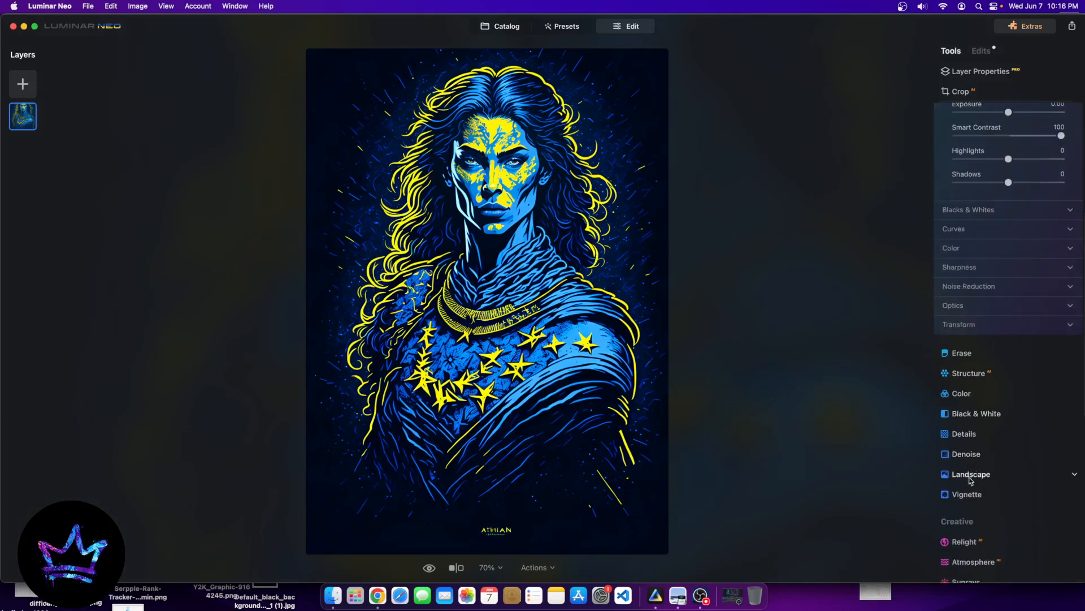
scroll(984, 517, "down", 8)
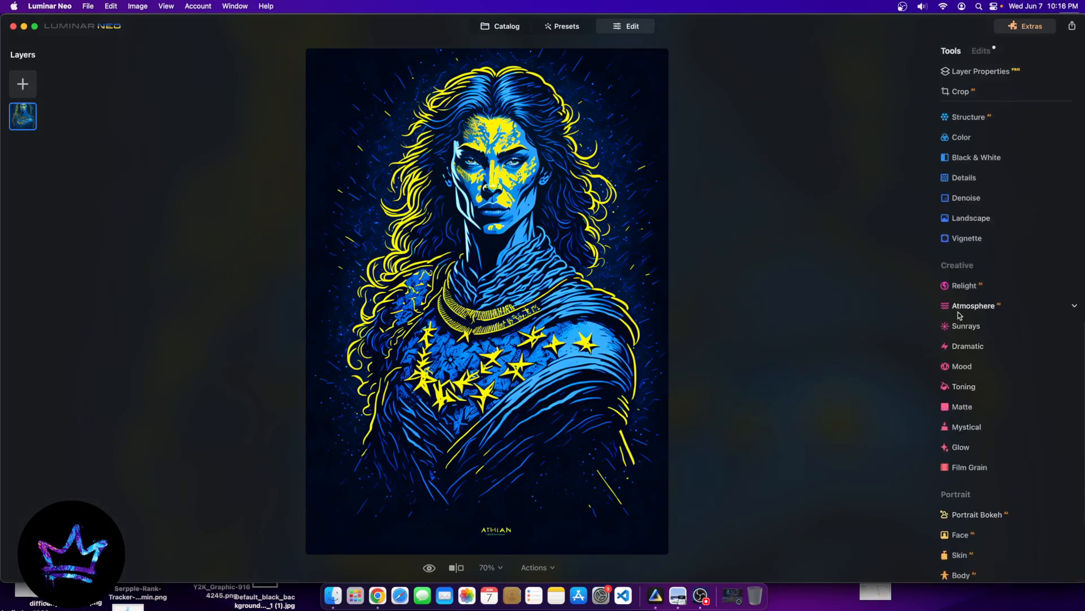
- Darken the woman image with a Vignette Amount of -100 and apply Mystical with its Amount at 100
left_click(967, 294)
left_click_drag(1008, 166, 828, 170)
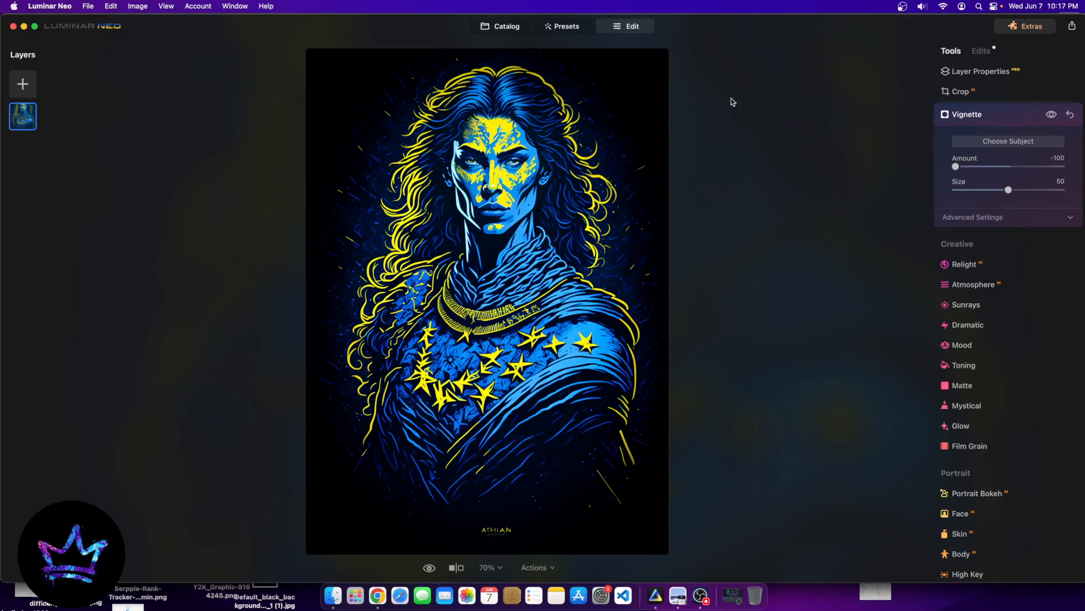
scroll(961, 487, "down", 2)
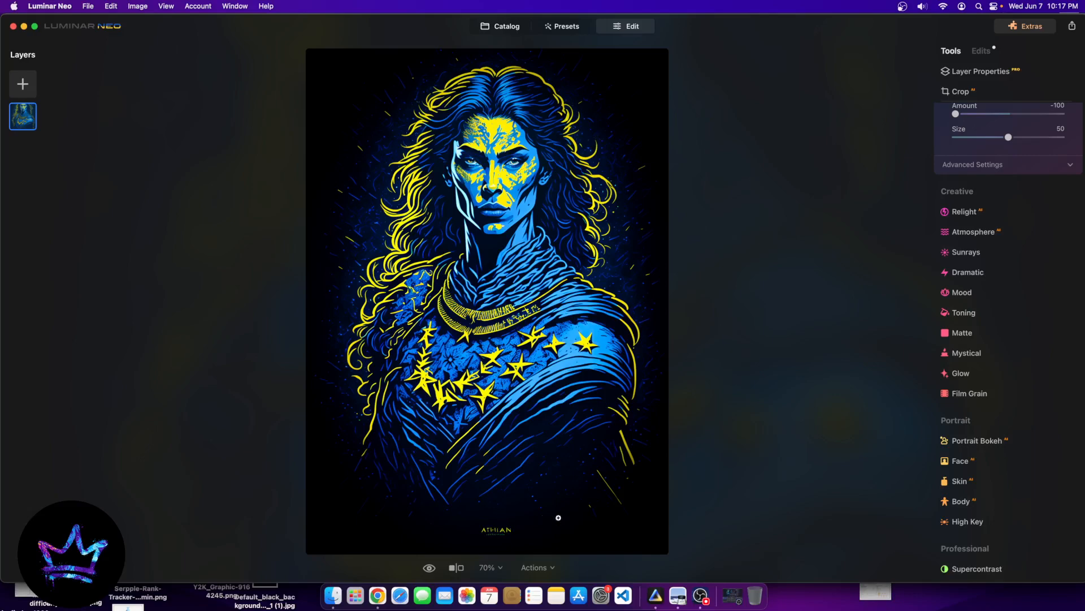
left_click(966, 353)
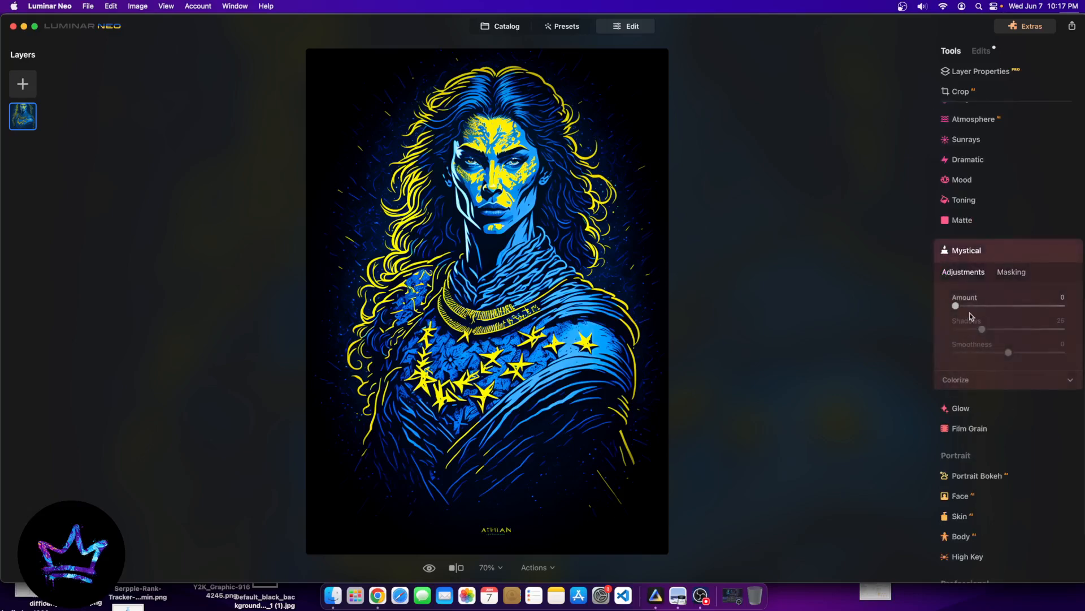
left_click_drag(955, 305, 1083, 305)
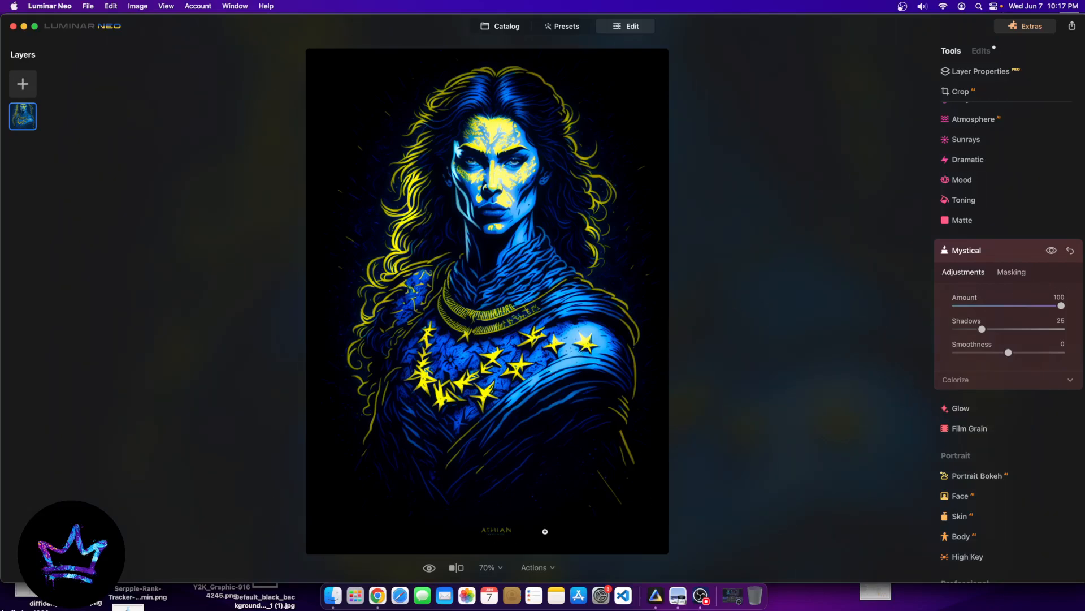
- Inspect the Mystical effect on the face, and compare the whole woman image before and after the edits
scroll(518, 152, "up", 3)
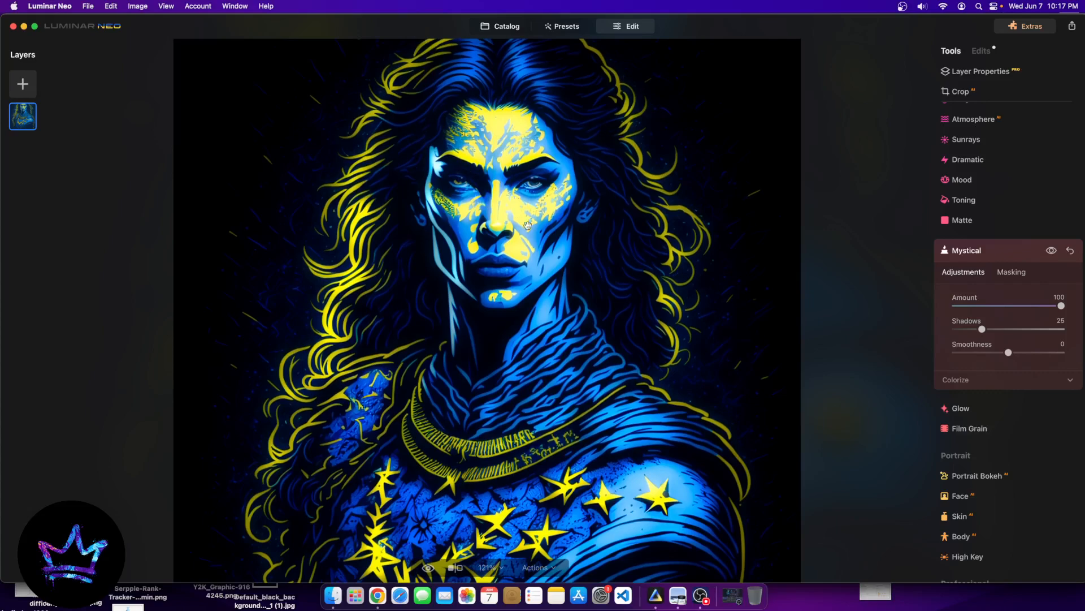
scroll(500, 332, "down", 5)
scroll(494, 202, "up", 3)
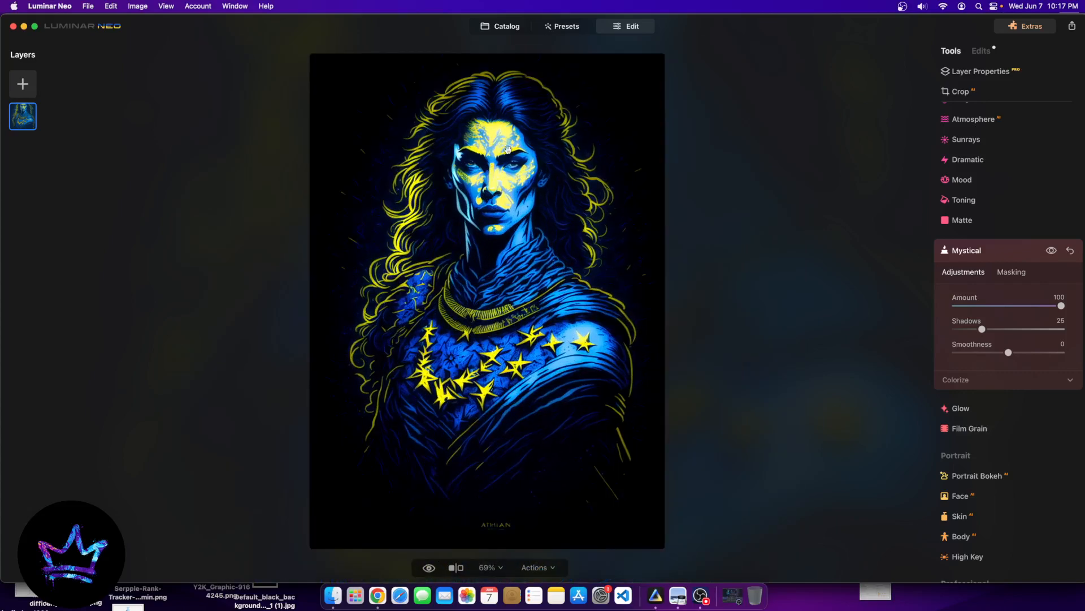
left_click(429, 567)
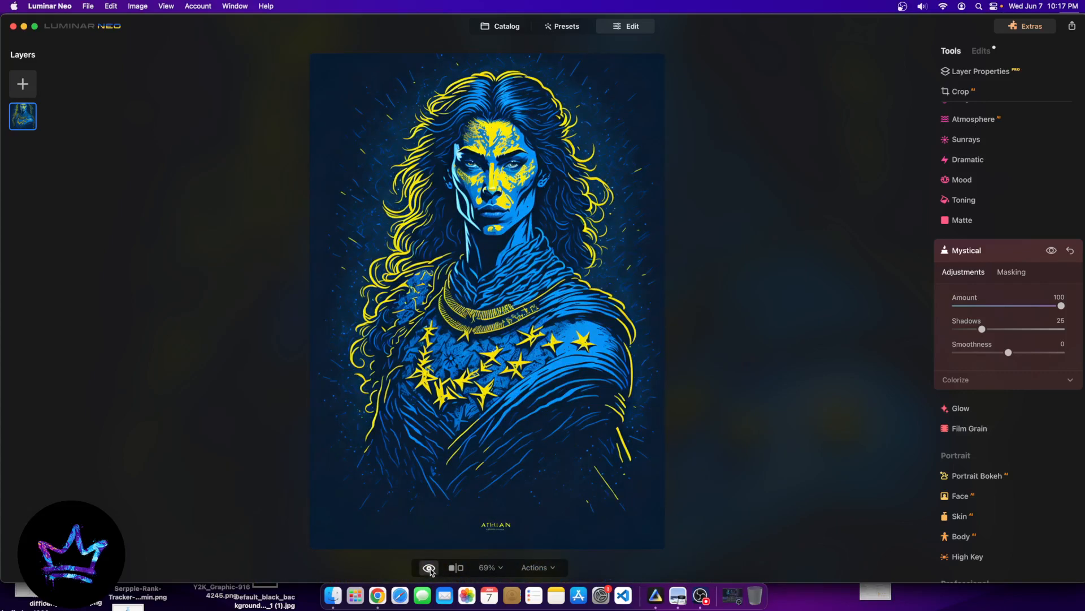
left_click(429, 568)
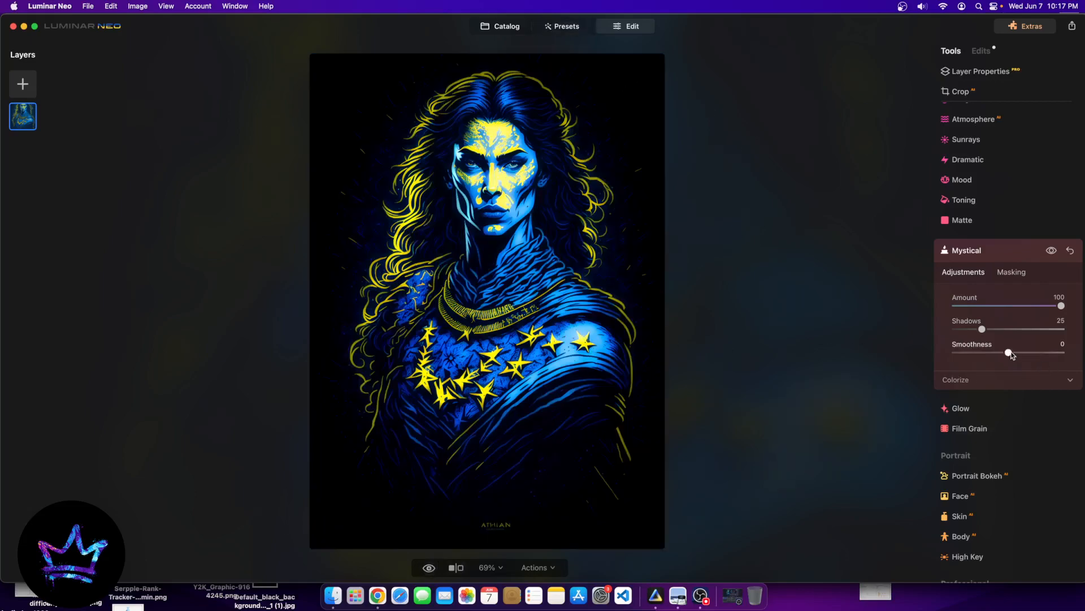
- Set the Mystical Smoothness to 100 and nudge its Shadows slightly
left_click_drag(1011, 354, 1063, 355)
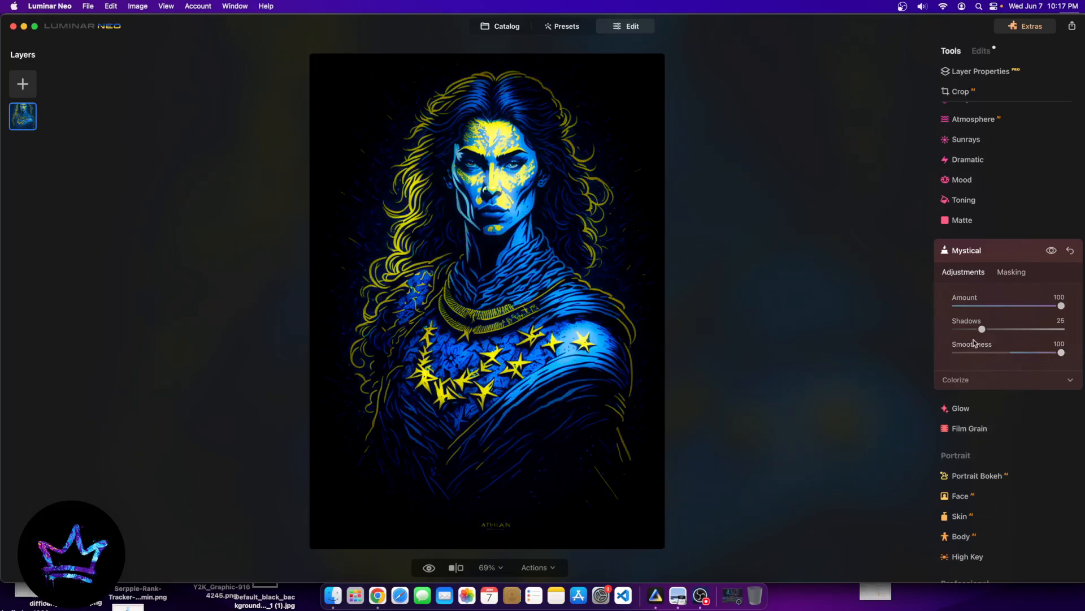
mouse_move(979, 332)
left_mouse_down()
mouse_move(954, 331)
mouse_move(1020, 331)
mouse_move(984, 329)
left_mouse_up()
left_click(1010, 272)
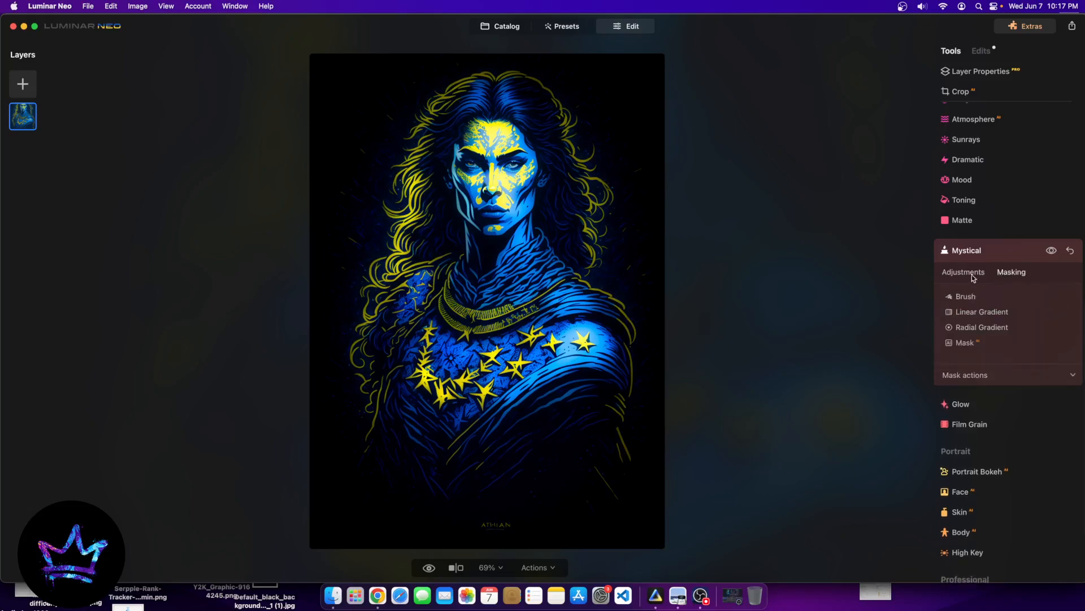
left_click(963, 272)
- Start a second Mystical adjustment and brush its mask over the yellow cheek beside the nose at Size, Softness and Strength 100
left_click(964, 232)
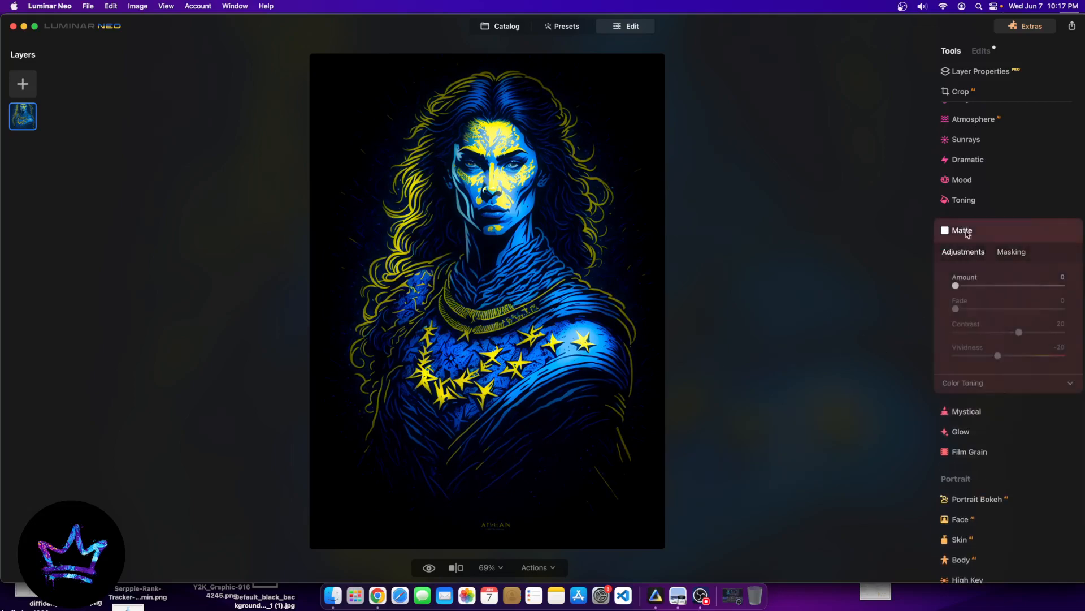
left_click(966, 412)
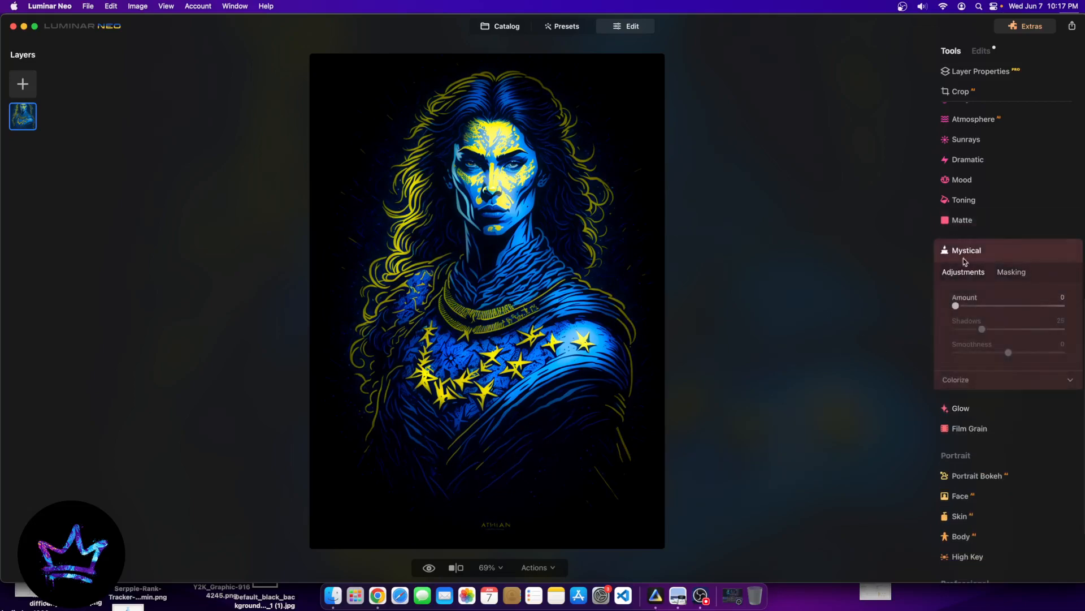
left_click(1011, 273)
left_click(964, 296)
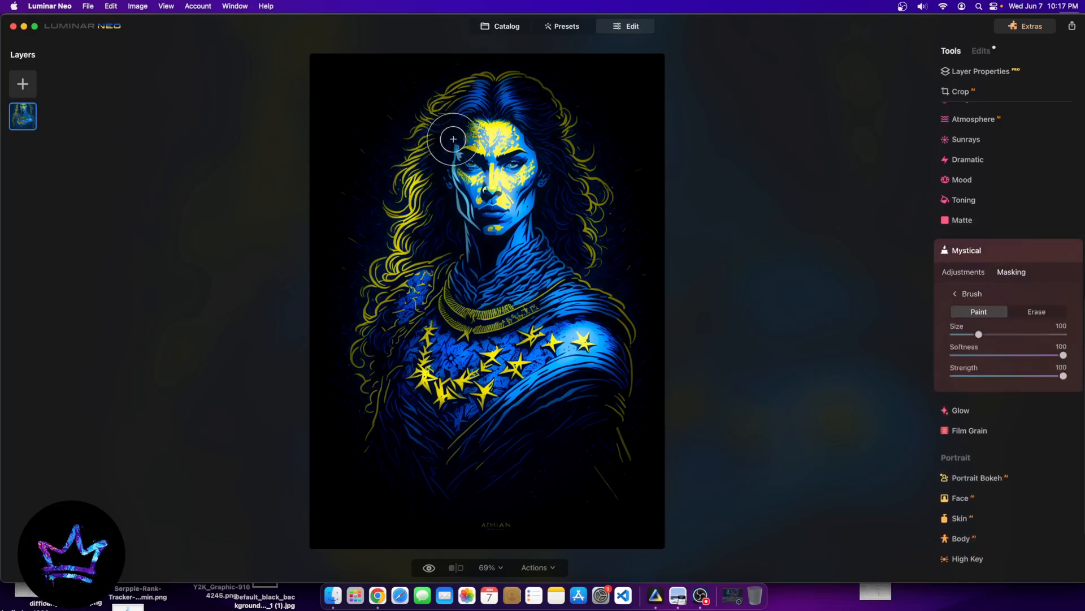
scroll(443, 133, "up", 10)
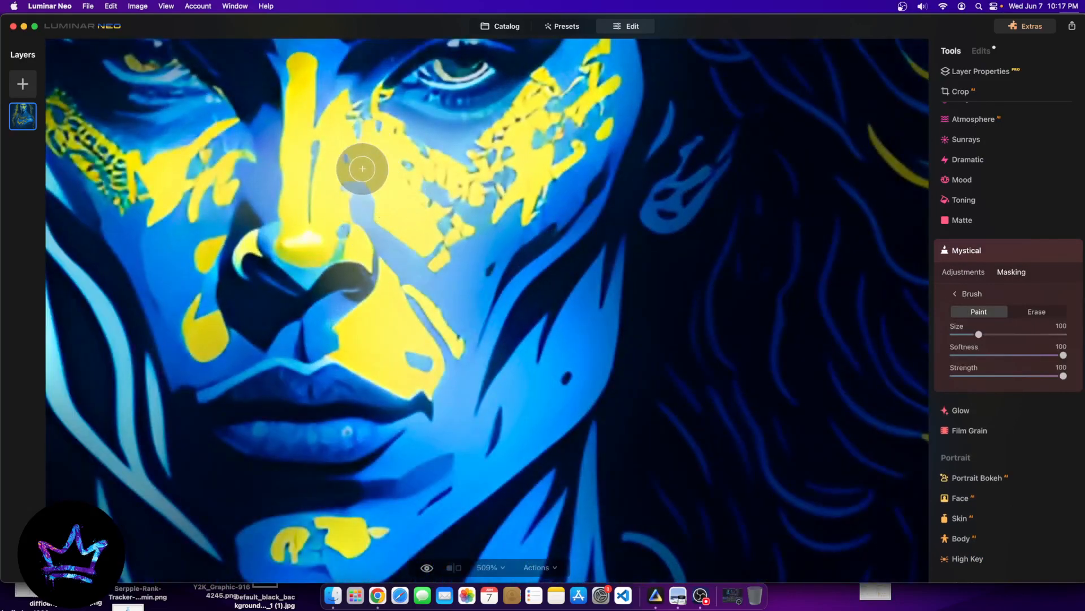
mouse_move(363, 165)
left_mouse_down()
mouse_move(416, 231)
mouse_move(466, 247)
mouse_move(374, 130)
mouse_move(431, 176)
mouse_move(451, 279)
mouse_move(445, 335)
mouse_move(466, 246)
mouse_move(423, 304)
mouse_move(404, 286)
mouse_move(390, 322)
left_mouse_up()
scroll(336, 226, "down", 5)
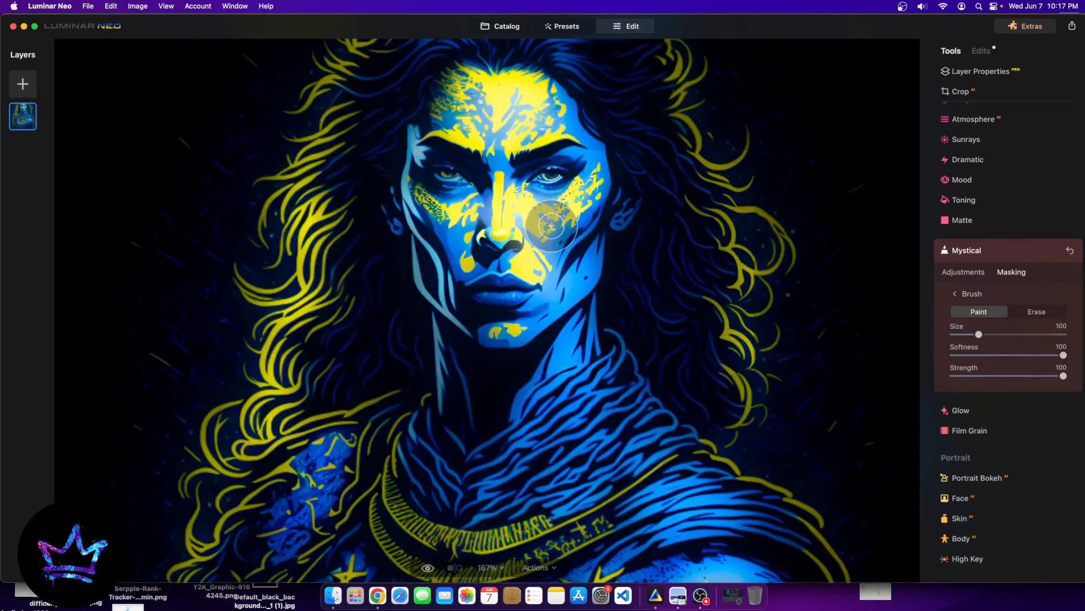
- Set the masked Mystical adjustment's Amount to 15 and its Shadows to 100, checking the painted cheek mask in between
left_click(968, 272)
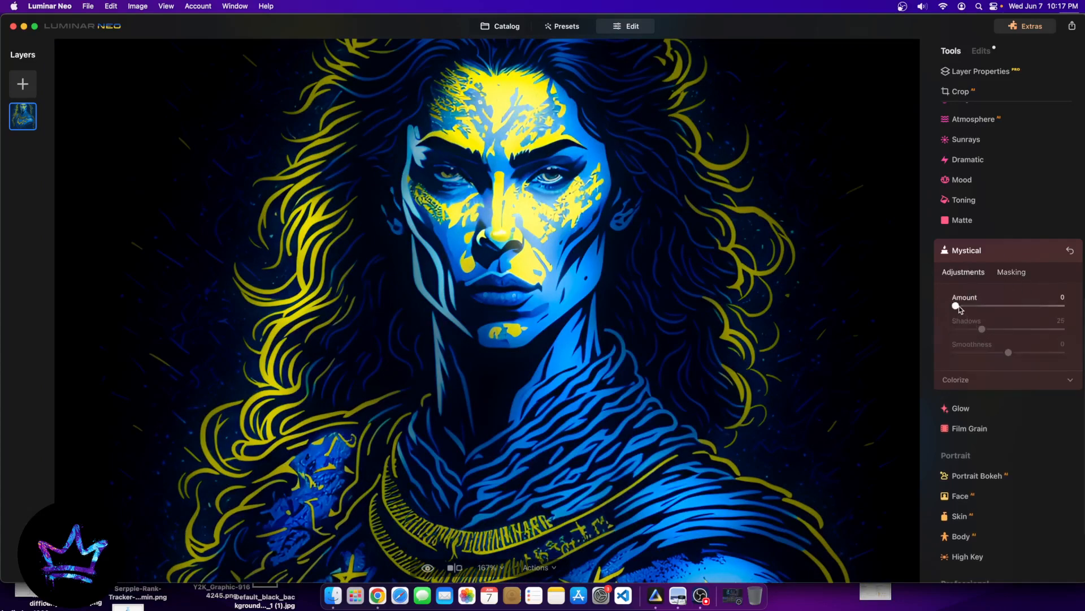
left_click_drag(956, 306, 1043, 333)
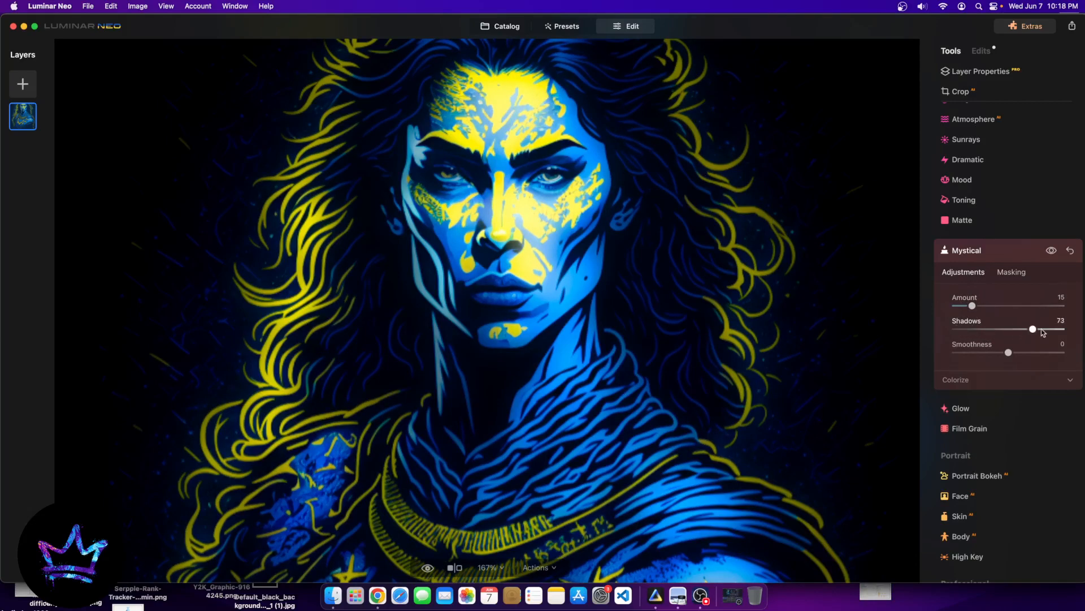
left_click(1012, 271)
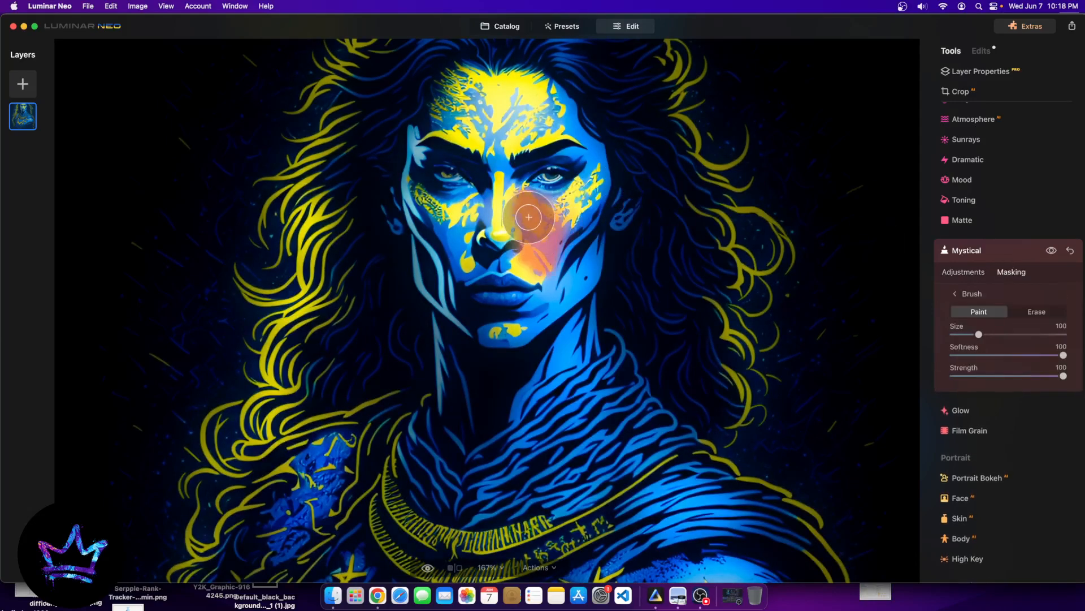
left_click(968, 272)
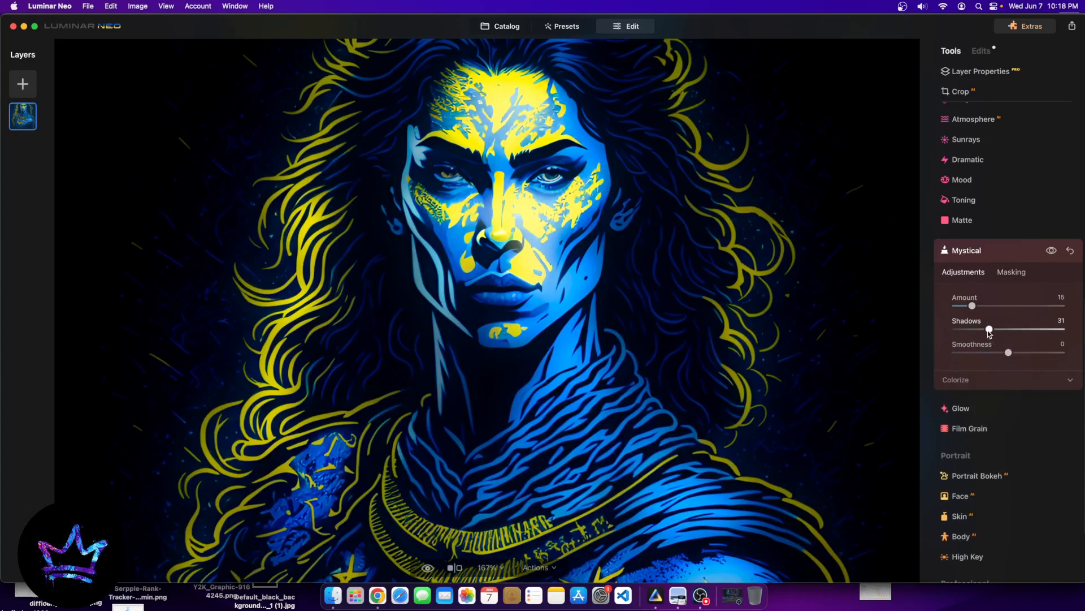
left_click_drag(989, 329, 1060, 330)
- Set the Mystical mask brush's Softness to 55 and Strength to 59 in Paint mode
left_click(1011, 272)
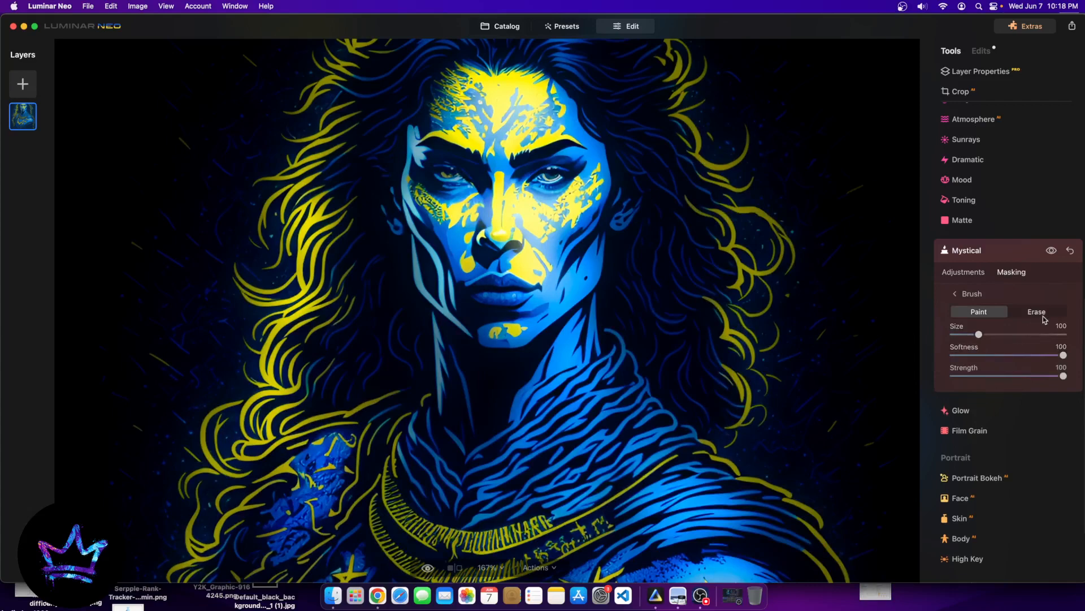
left_click(961, 296)
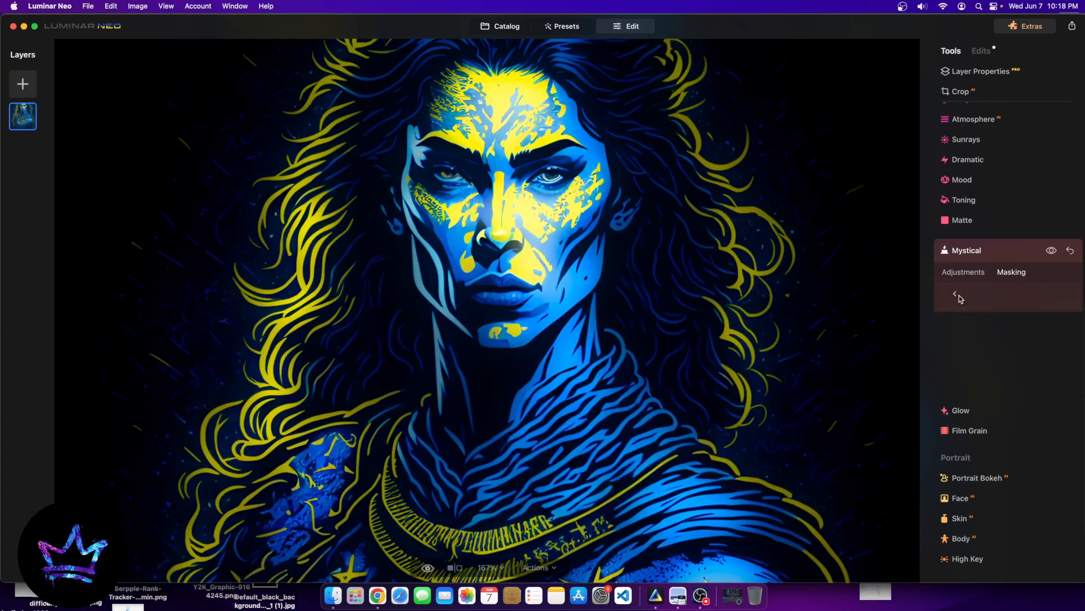
left_click(967, 300)
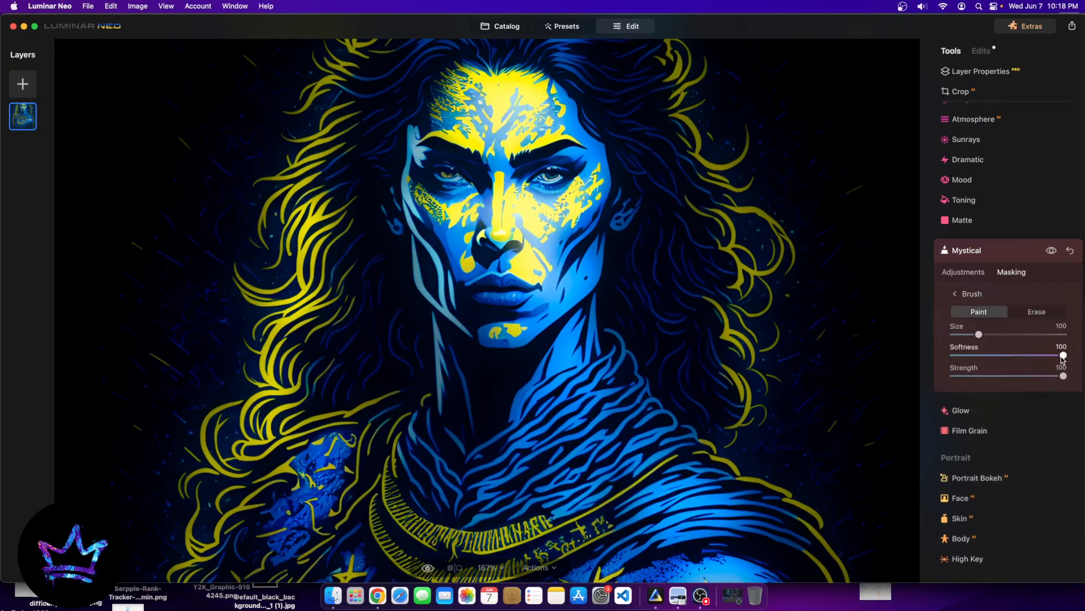
mouse_move(1064, 355)
left_mouse_down()
mouse_move(969, 355)
mouse_move(1058, 356)
mouse_move(1008, 356)
left_mouse_up()
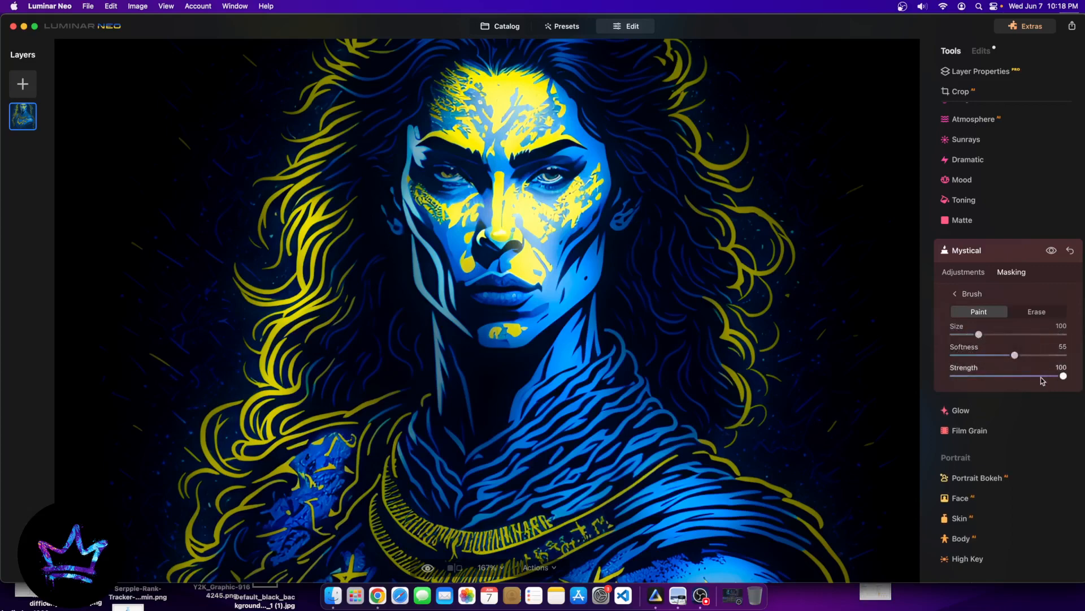
mouse_move(1063, 375)
left_mouse_down()
mouse_move(969, 375)
mouse_move(1019, 375)
left_mouse_up()
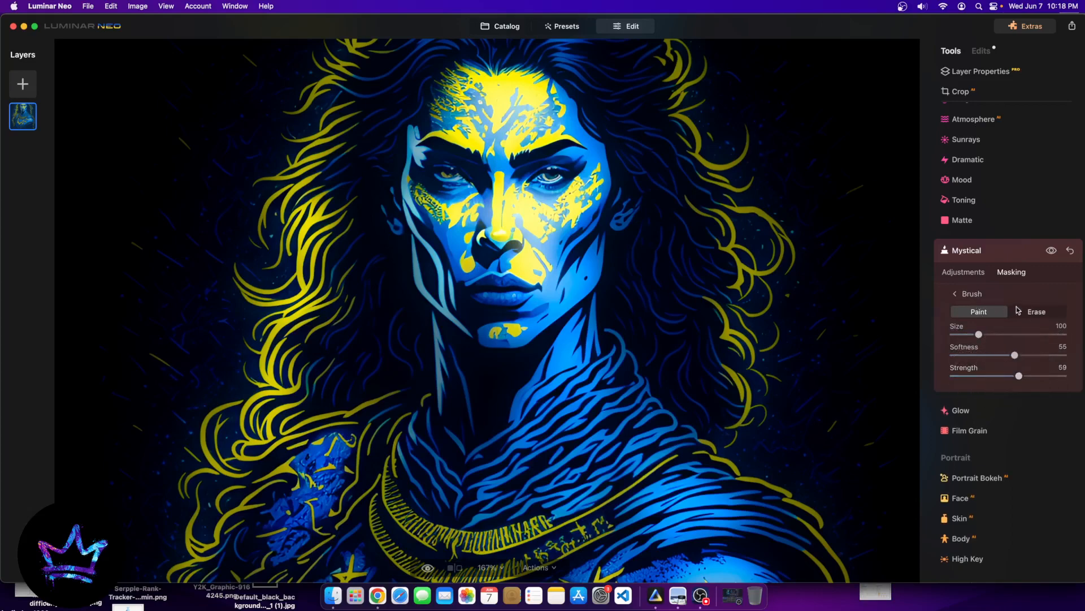
- Reduce the masked Mystical Amount to 11 and try different Shadows values, ending at 100
left_click(957, 273)
mouse_move(973, 305)
left_mouse_down()
mouse_move(1056, 305)
mouse_move(901, 311)
mouse_move(968, 306)
left_mouse_up()
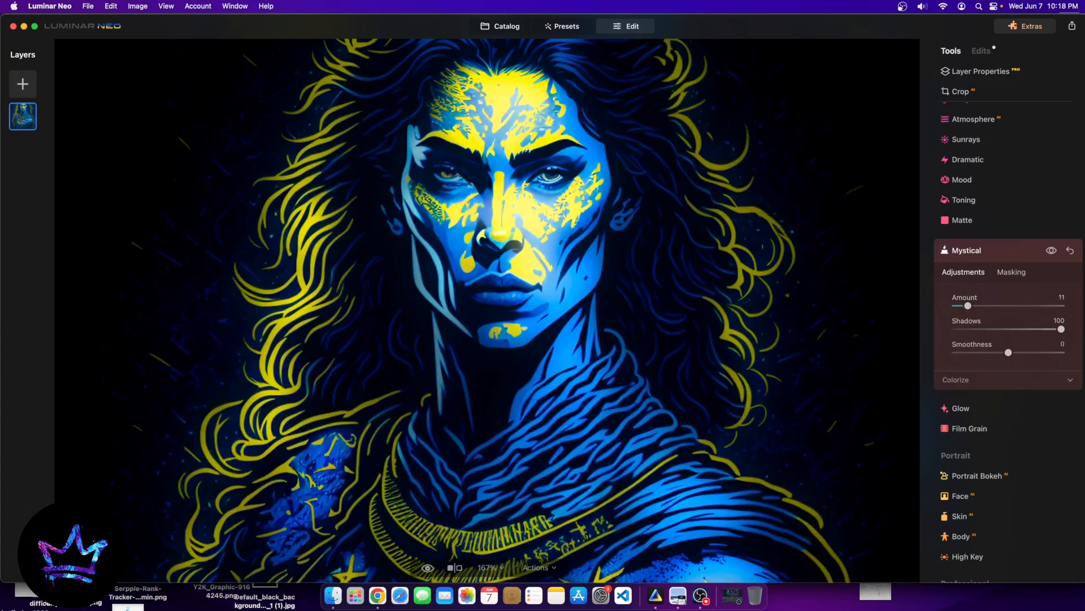
left_click_drag(1057, 330, 972, 329)
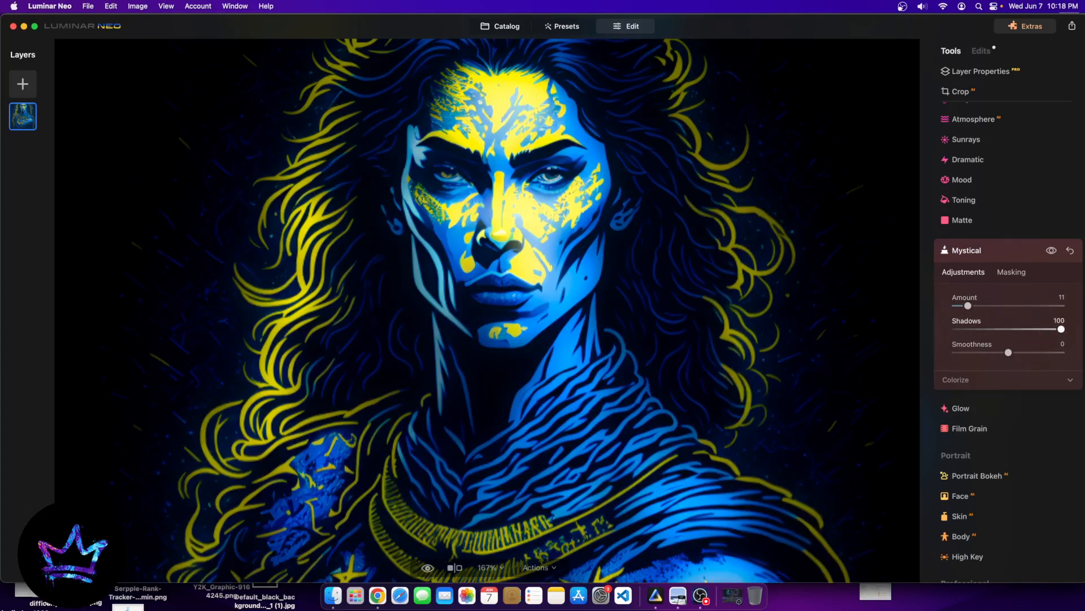
key("super+0")
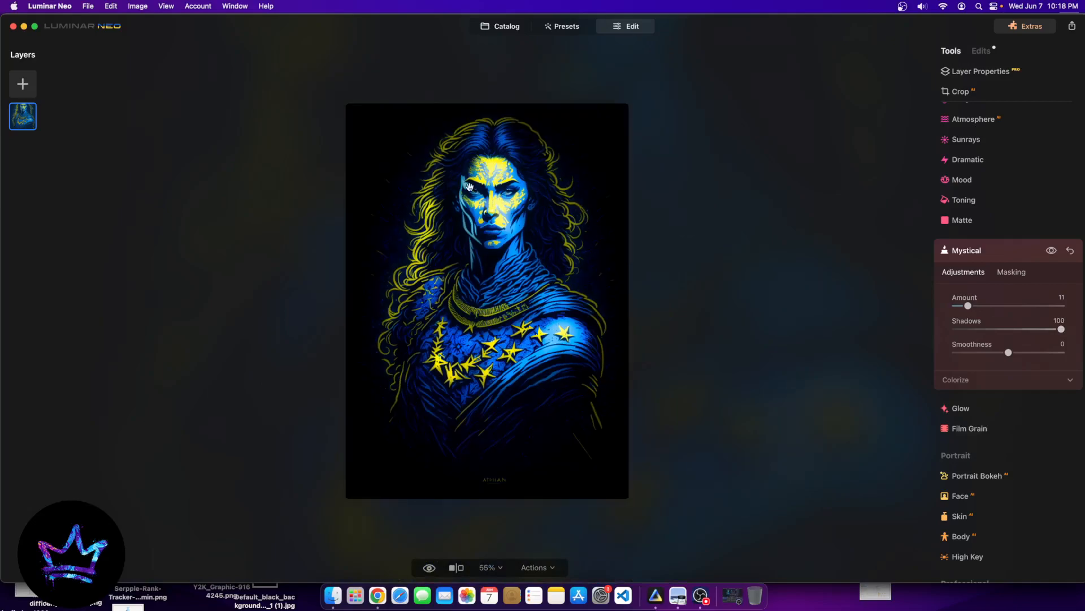
left_click(470, 186)
scroll(986, 517, "down", 2)
scroll(972, 452, "up", 5)
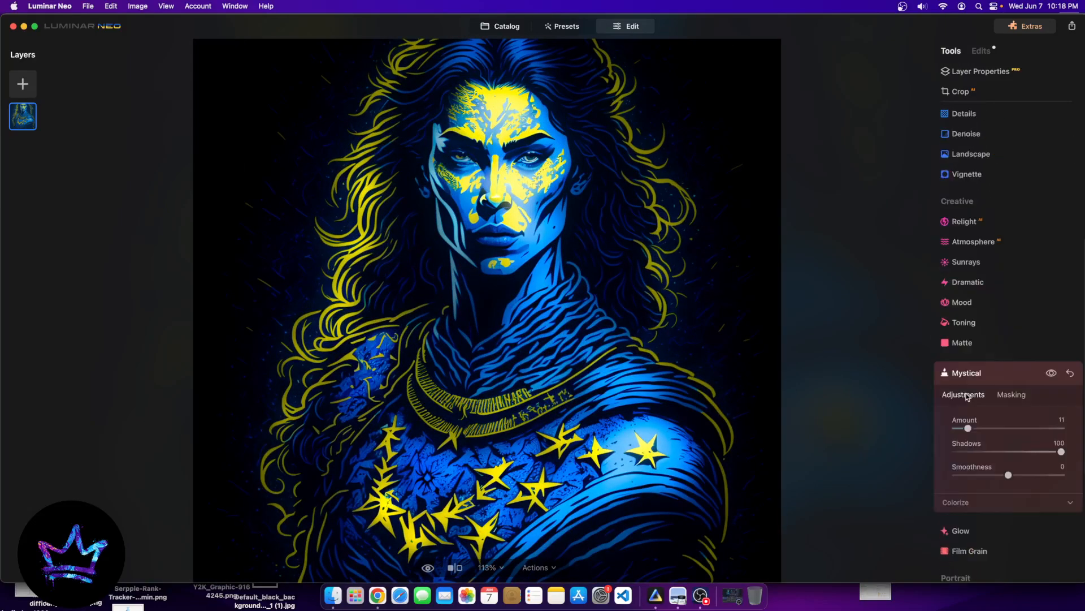
- Examine the advanced settings of a new Vignette adjustment and look through the other available editing tools
scroll(967, 390, "up", 2)
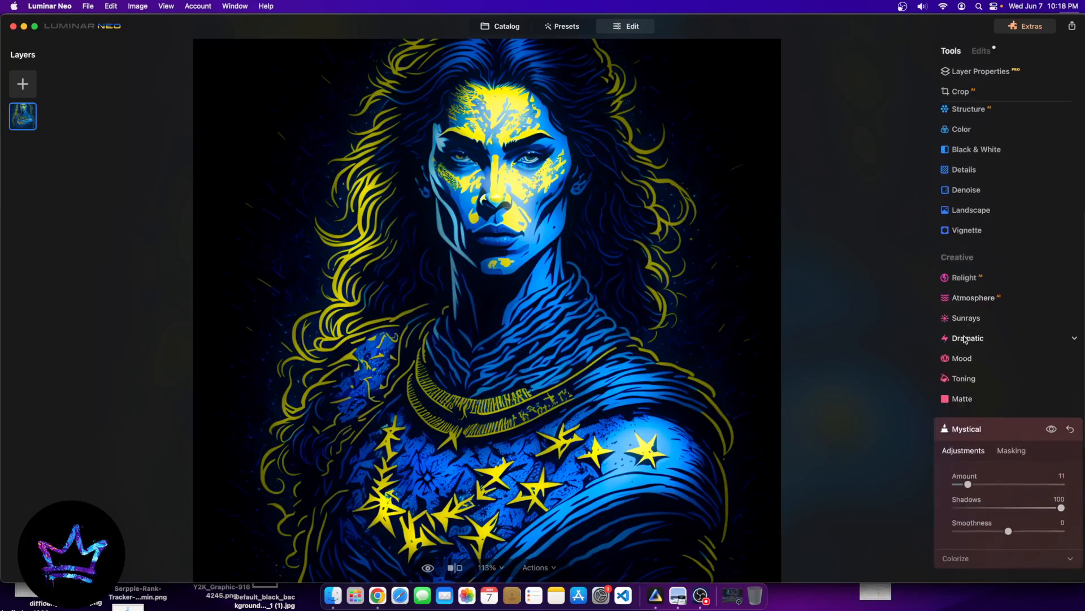
scroll(965, 339, "up", 6)
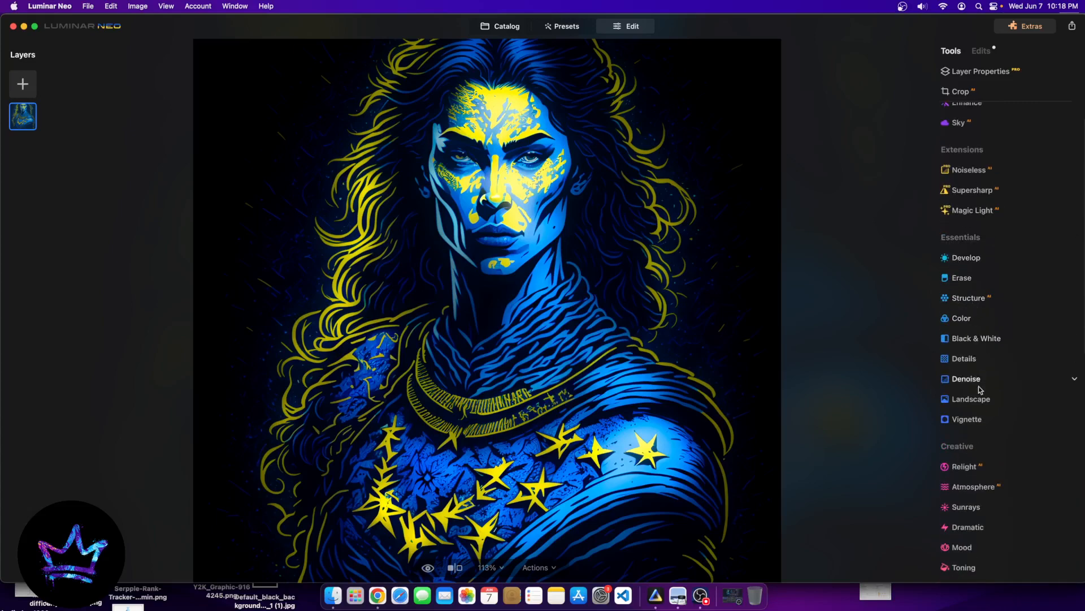
scroll(967, 415, "down", 1)
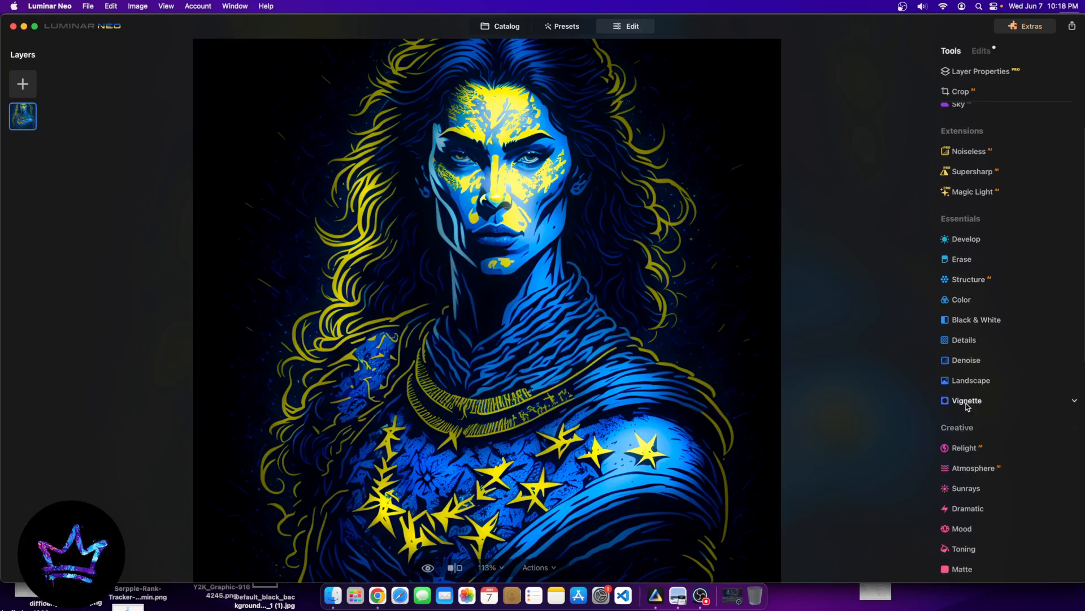
left_click(966, 400)
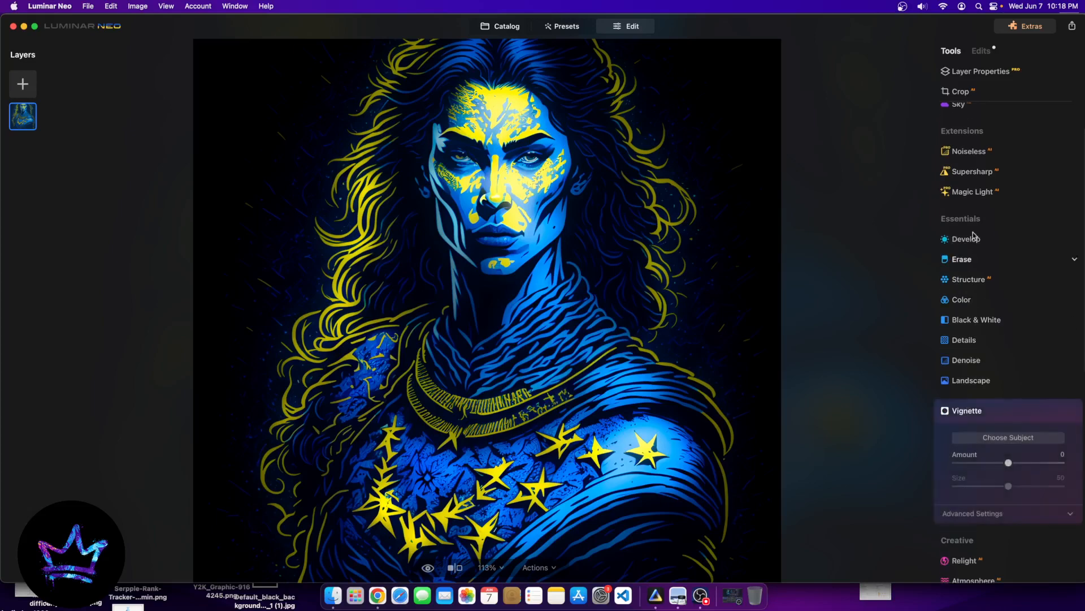
left_click(1006, 514)
scroll(1012, 429, "down", 5)
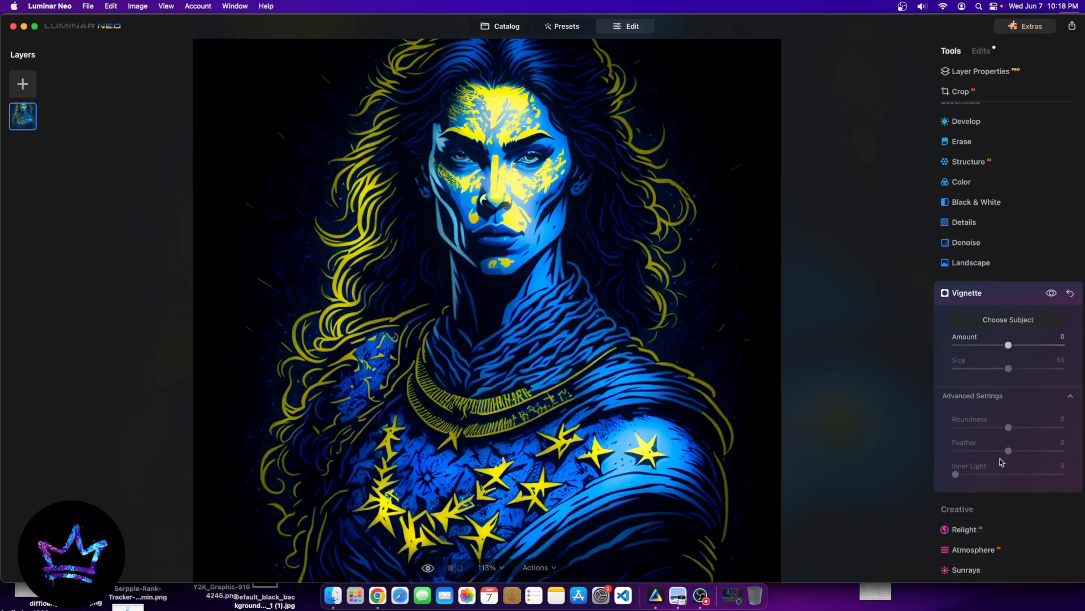
scroll(1002, 461, "down", 10)
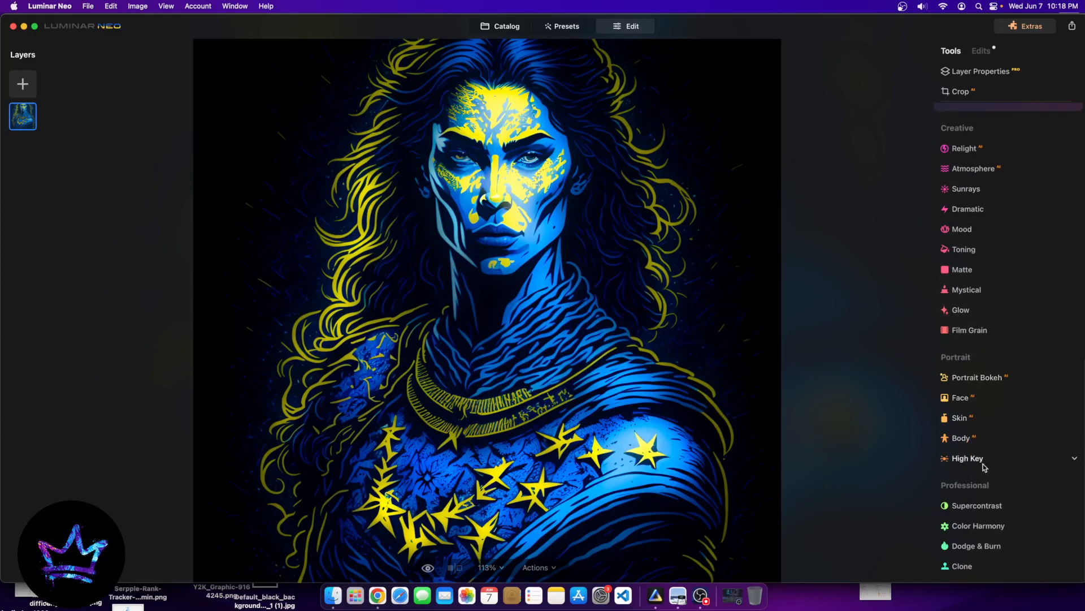
scroll(985, 467, "up", 10)
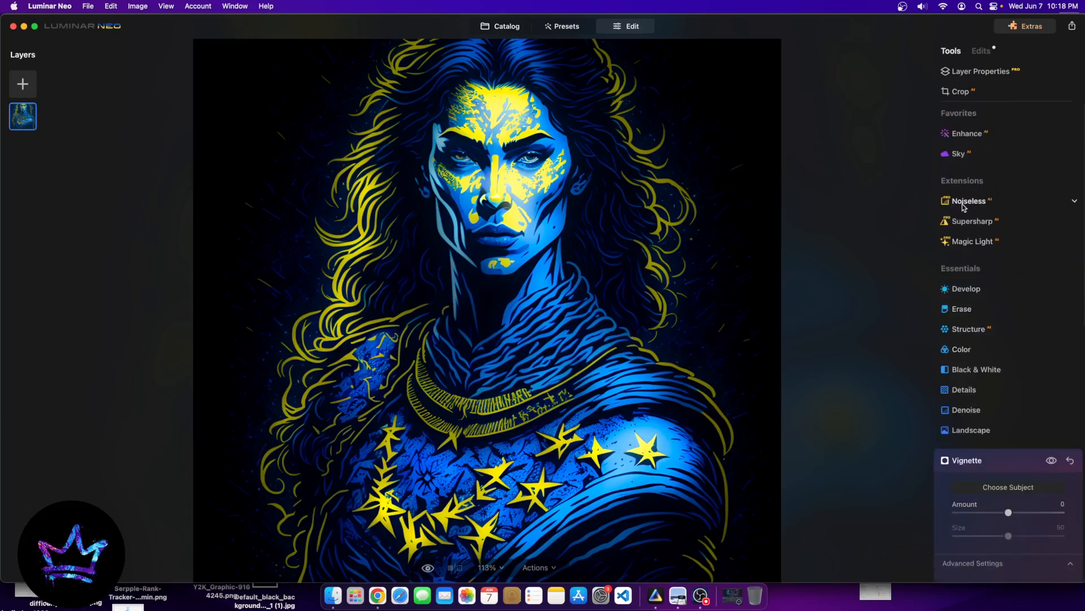
- Paint a Develop brush mask over the bright cheek area beside the nose of the starry woman
left_click(966, 289)
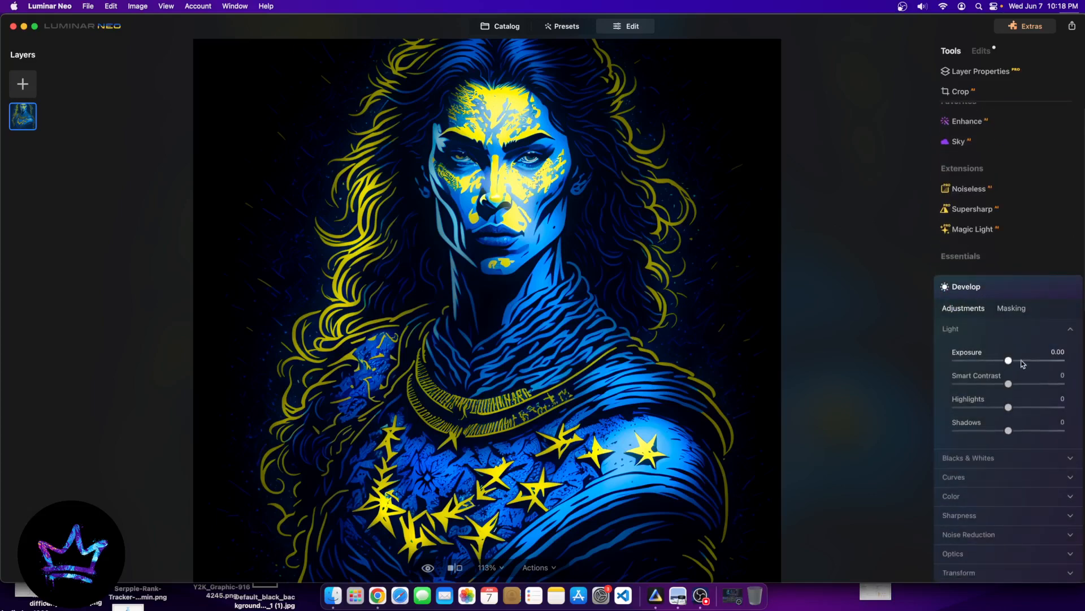
left_click(1011, 309)
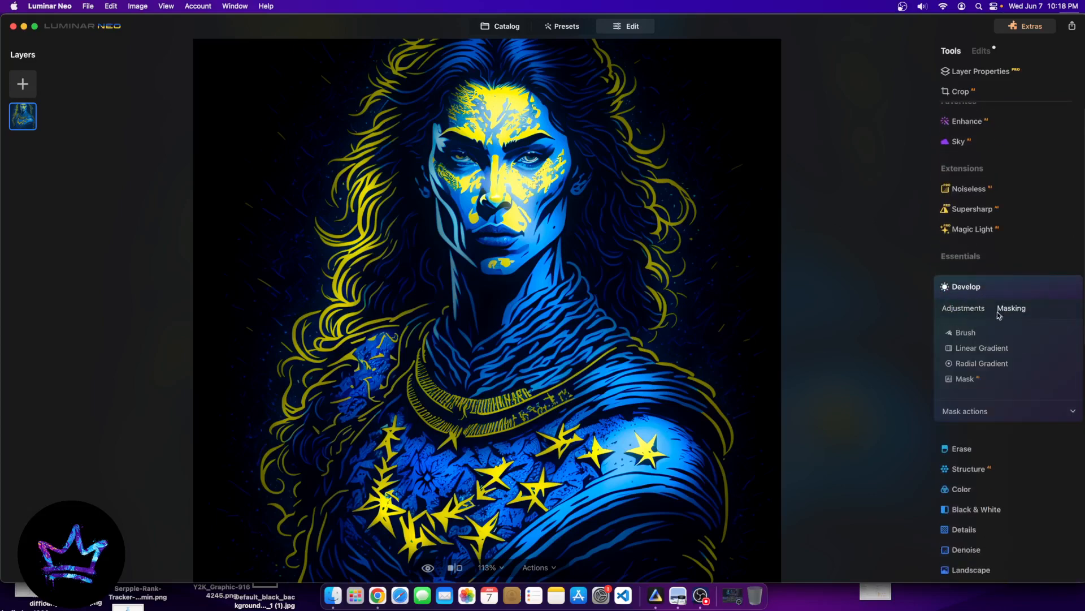
left_click(966, 334)
scroll(520, 169, "up", 10)
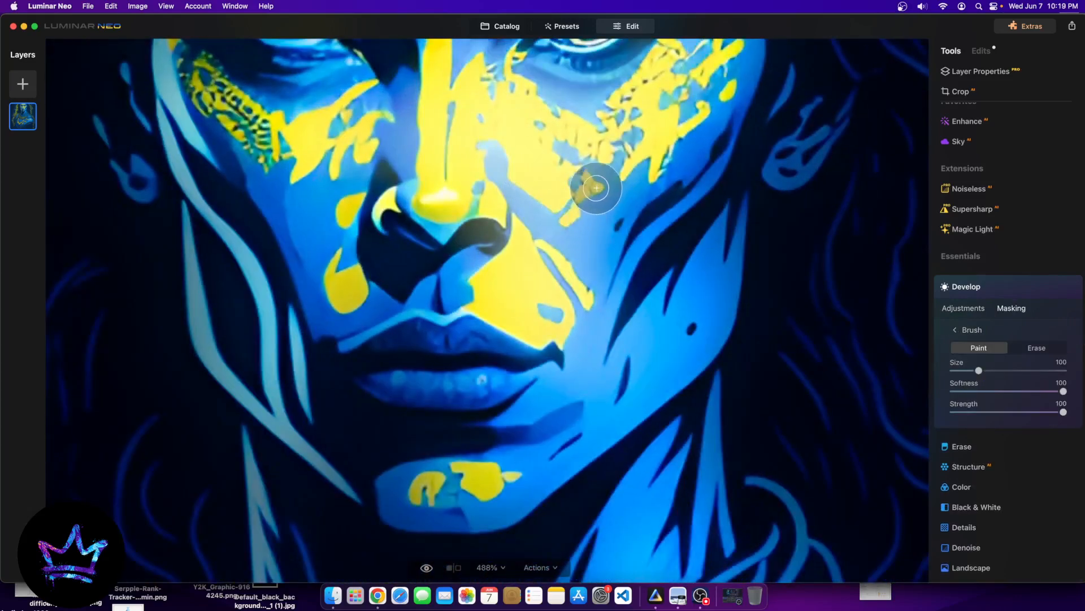
mouse_move(596, 188)
left_mouse_down()
mouse_move(515, 194)
mouse_move(485, 156)
mouse_move(490, 138)
mouse_move(538, 168)
mouse_move(565, 159)
mouse_move(611, 213)
left_mouse_up()
mouse_move(580, 249)
left_mouse_down()
mouse_move(572, 238)
mouse_move(507, 259)
mouse_move(521, 271)
left_mouse_up()
scroll(533, 368, "down", 10)
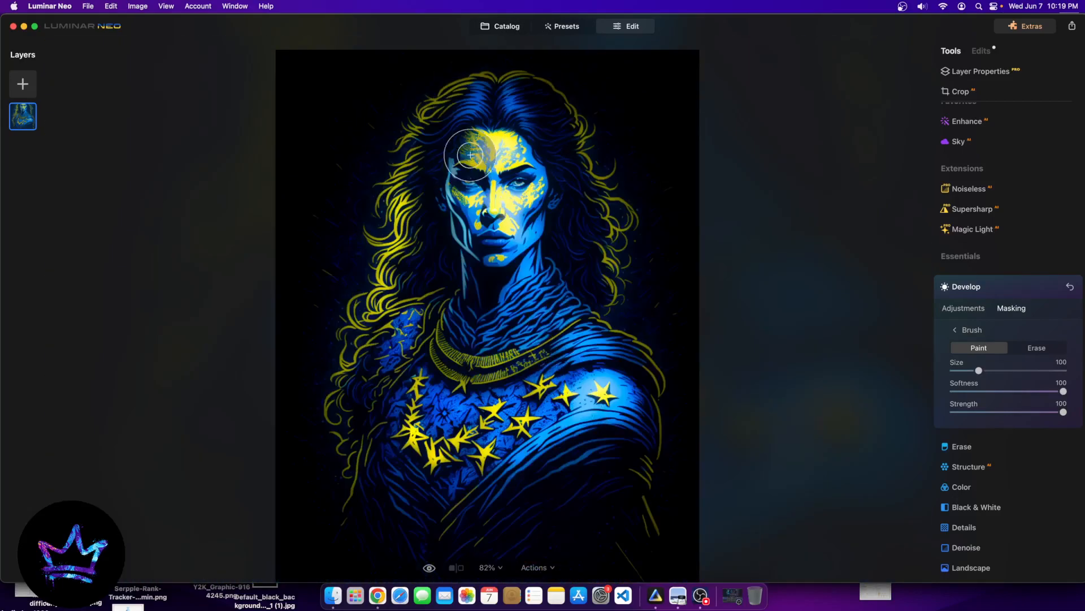
scroll(499, 110, "up", 5)
scroll(587, 279, "down", 8)
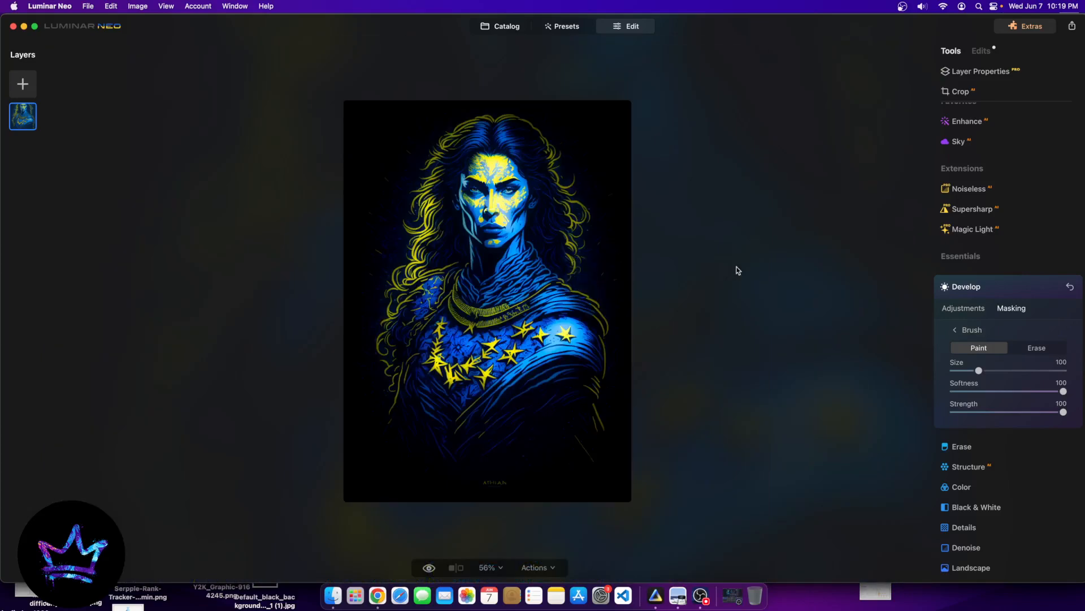
scroll(545, 218, "up", 3)
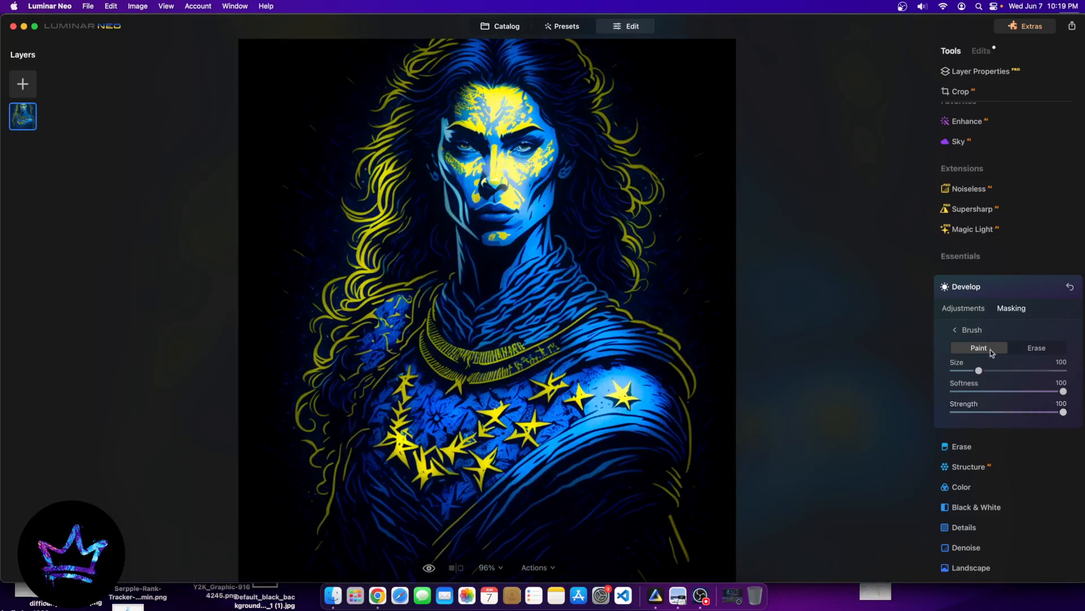
- Set the masked Develop adjustment's Exposure to -0.94 and check its effect on the portrait
left_click(963, 308)
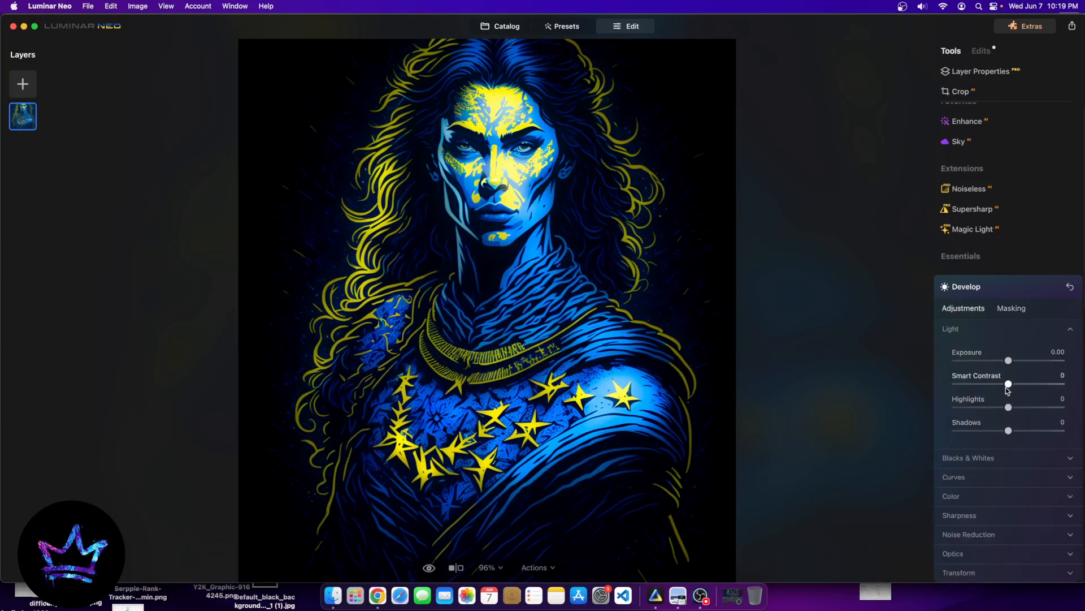
mouse_move(1008, 361)
left_mouse_down()
mouse_move(973, 362)
mouse_move(996, 362)
left_mouse_up()
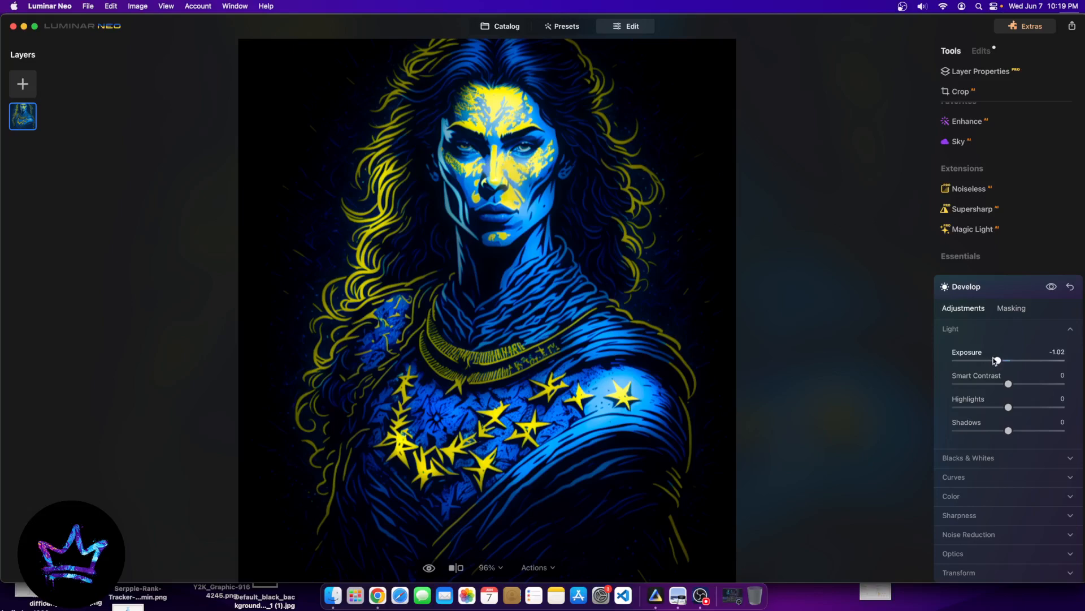
scroll(784, 361, "down", 2)
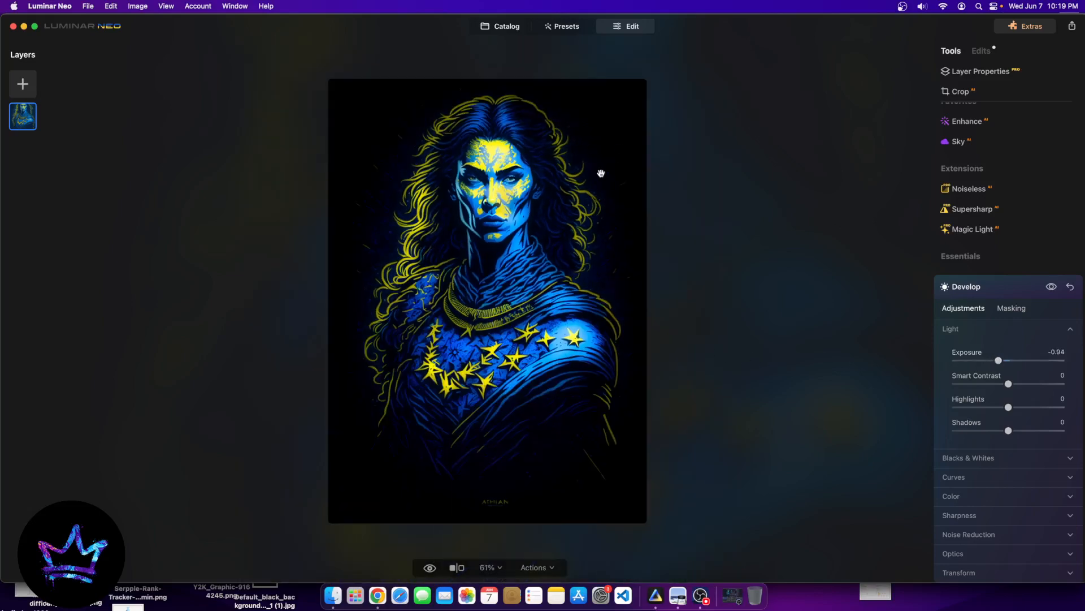
scroll(469, 154, "up", 2)
scroll(468, 155, "up", 3)
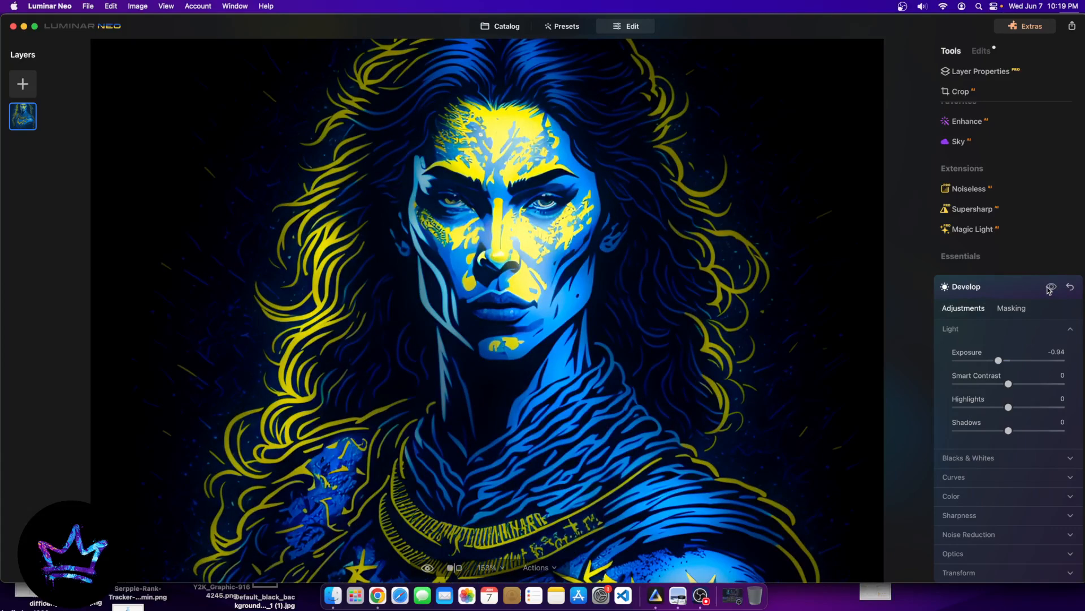
scroll(734, 364, "down", 3)
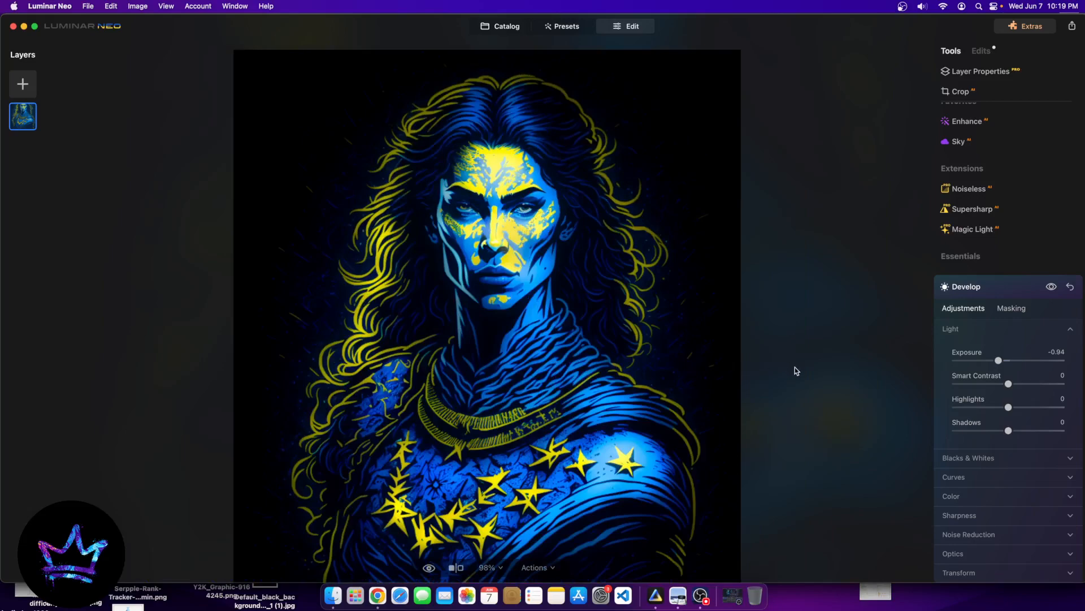
scroll(795, 371, "down", 3)
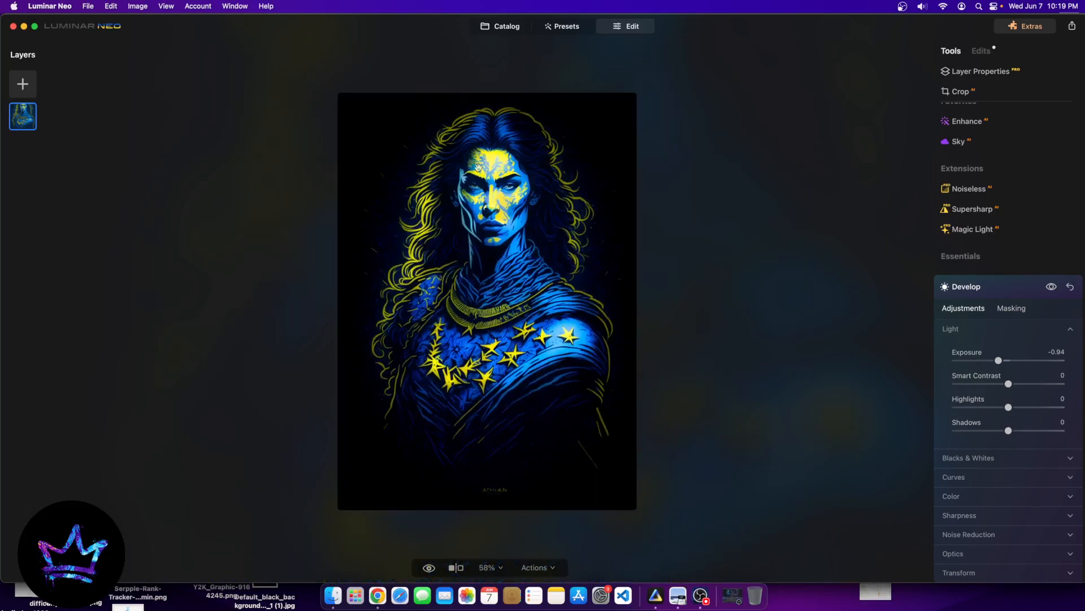
scroll(479, 168, "up", 2)
scroll(734, 337, "down", 3)
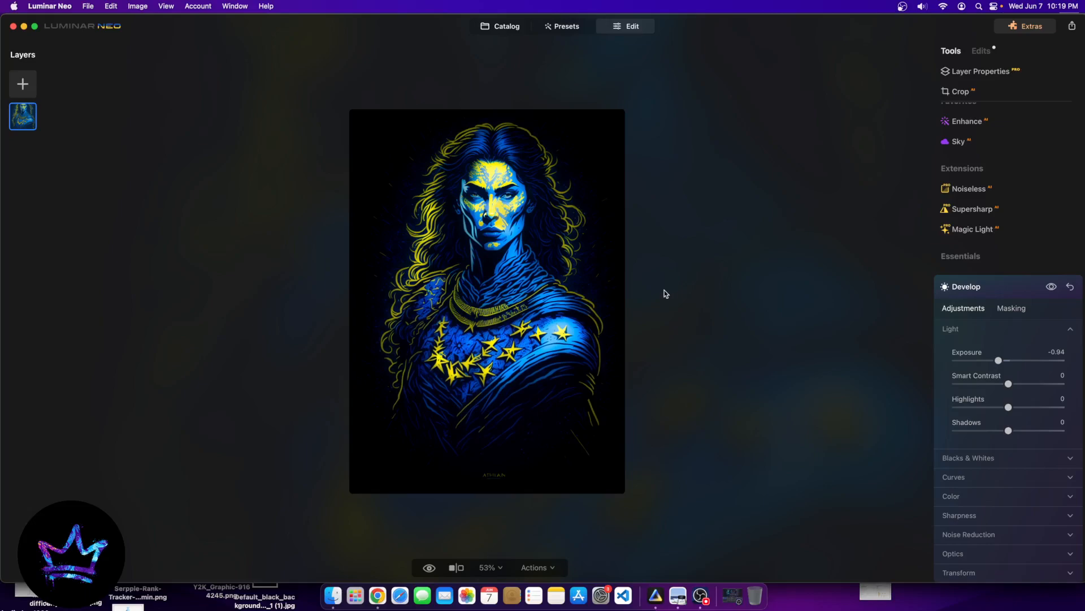
- Find the neon pine forest image in the catalog and compare its edited version with the original
left_click(502, 26)
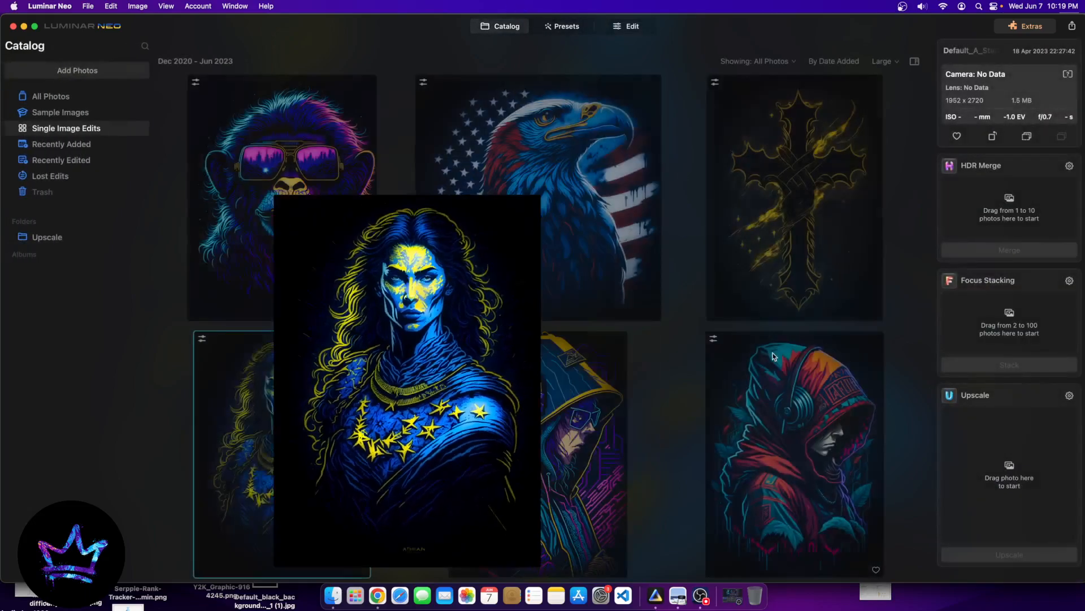
scroll(394, 293, "down", 2)
scroll(394, 293, "up", 10)
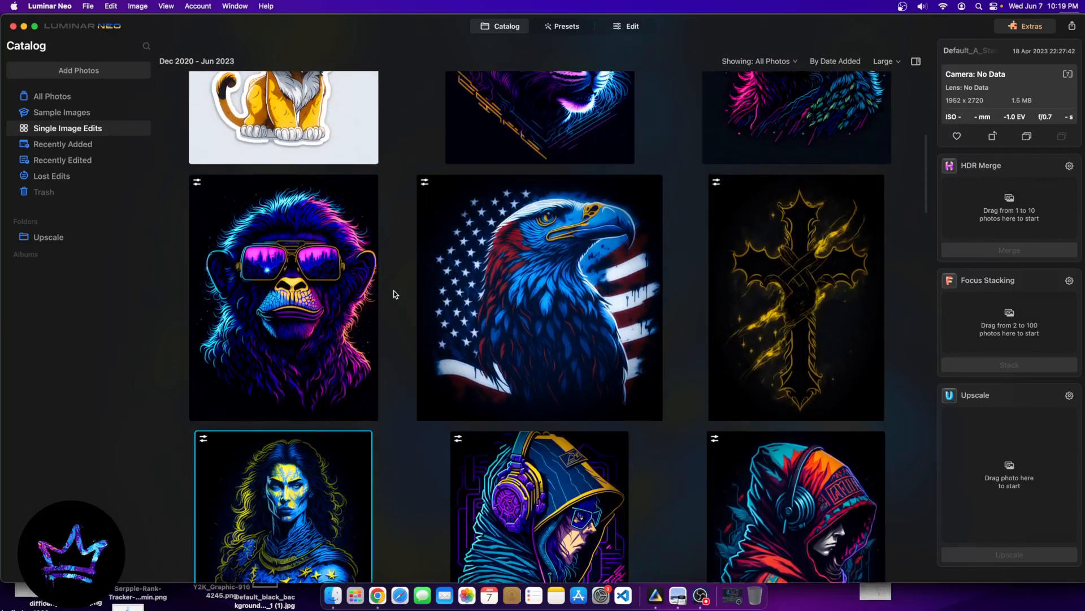
scroll(503, 337, "down", 15)
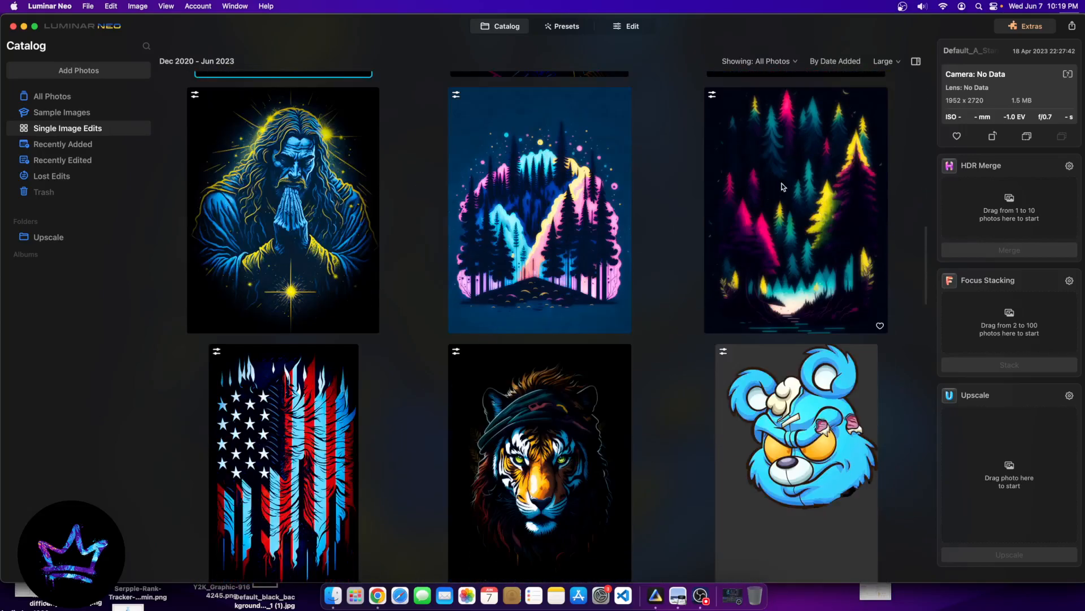
double_click(783, 187)
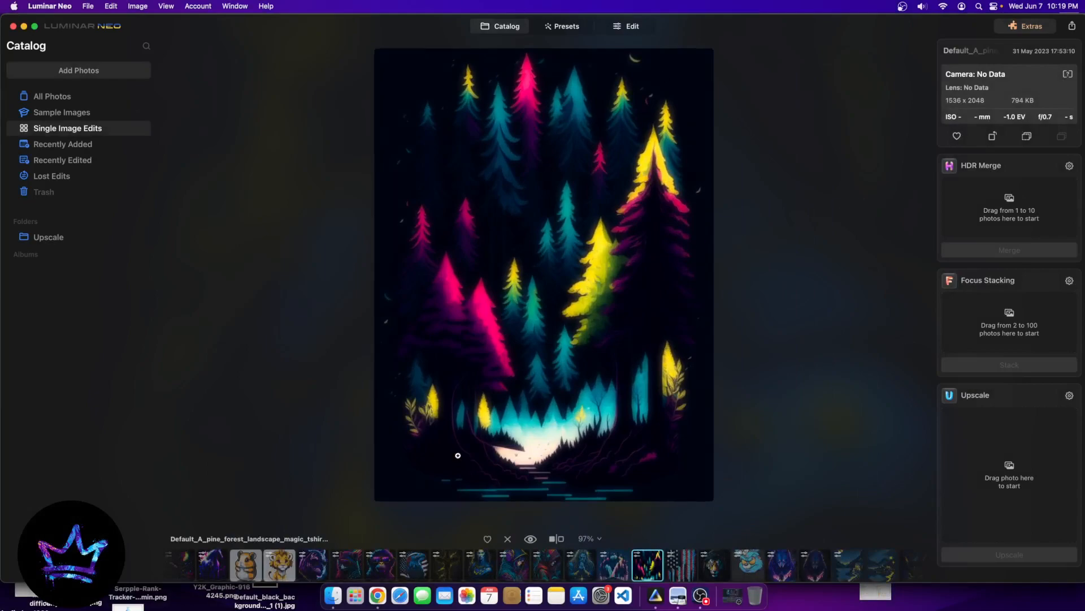
left_click(532, 539)
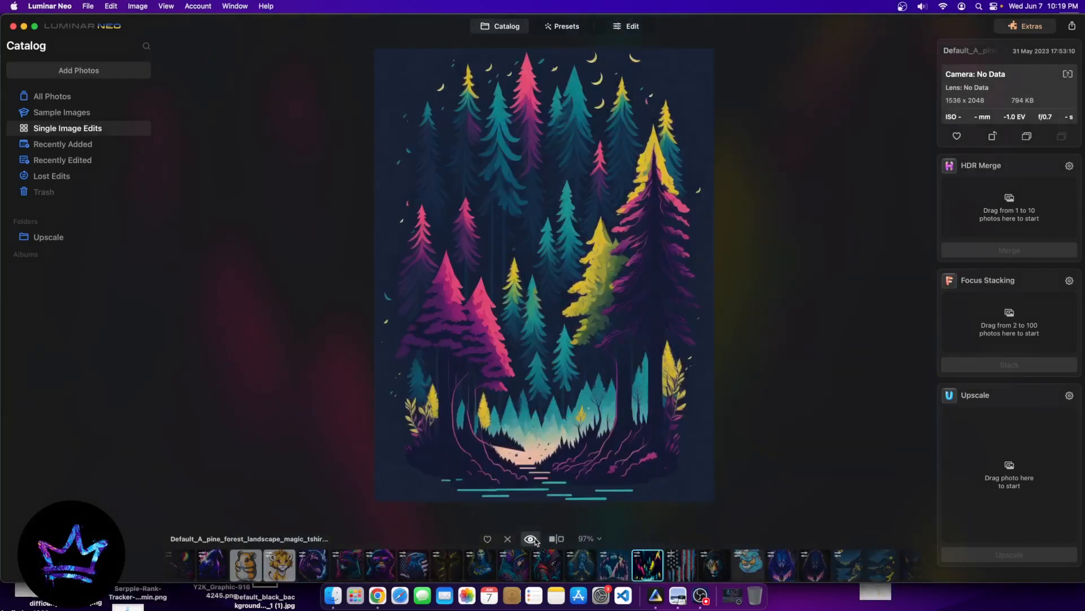
left_click(532, 539)
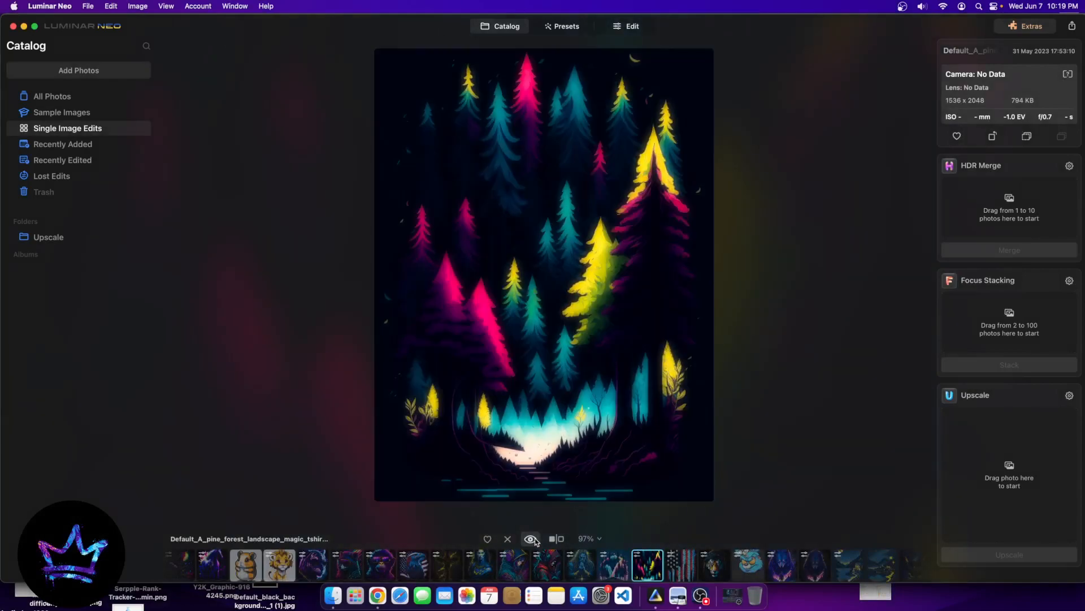
- Find the orange hamster sticker in the catalog and open it for editing
left_click(500, 30)
scroll(362, 441, "down", 5)
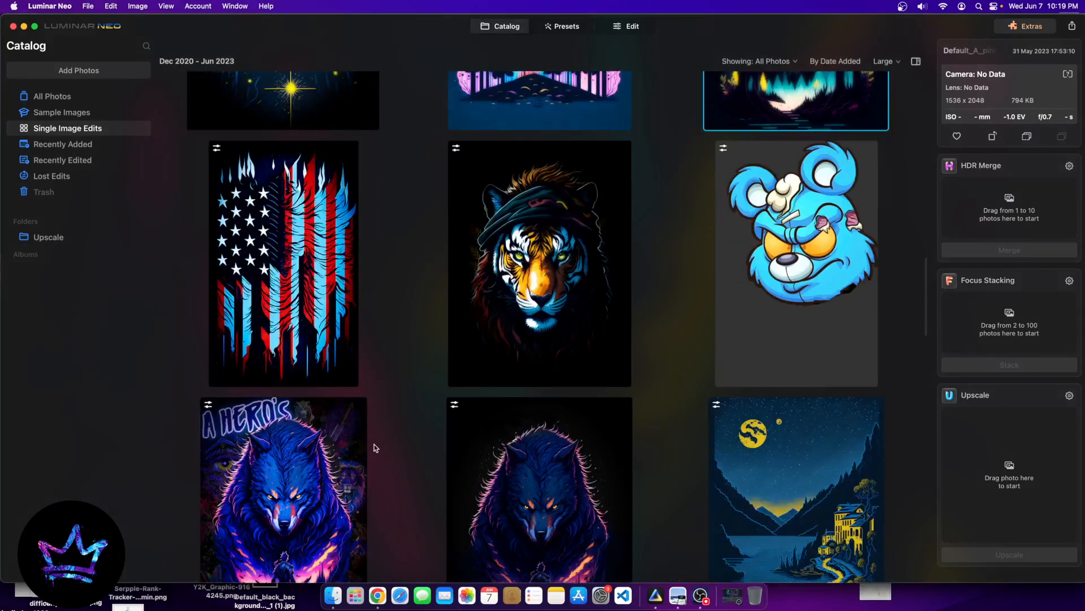
scroll(363, 441, "up", 15)
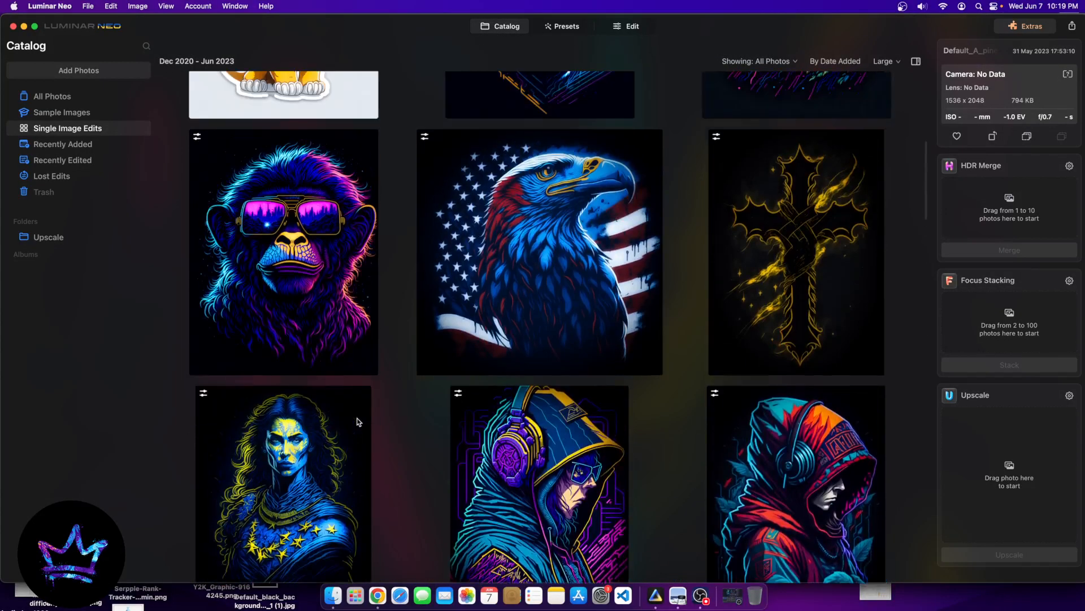
scroll(357, 421, "down", 3)
scroll(356, 421, "up", 8)
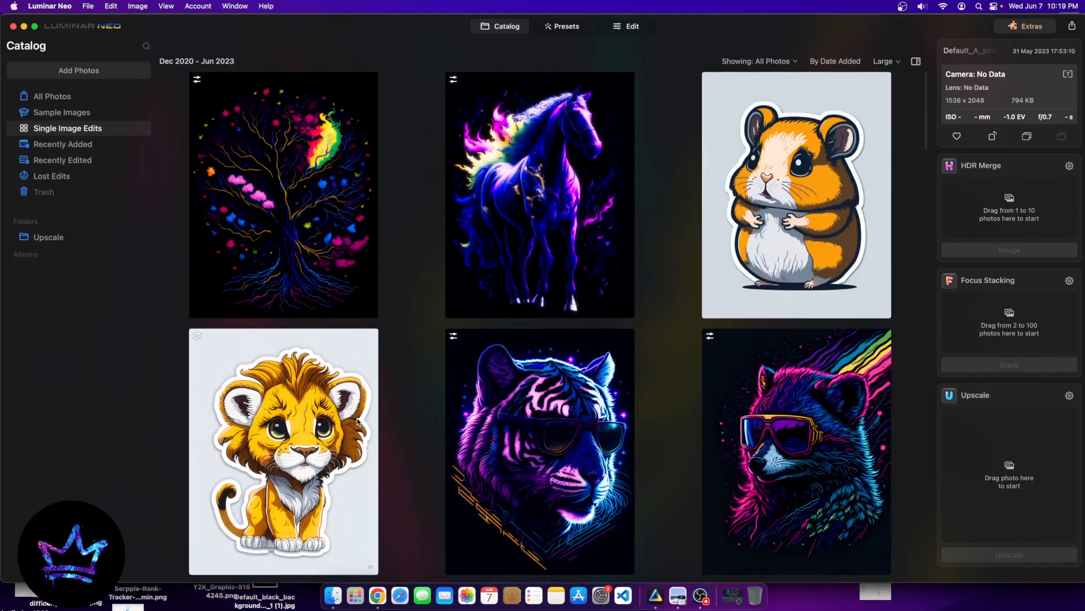
double_click(763, 204)
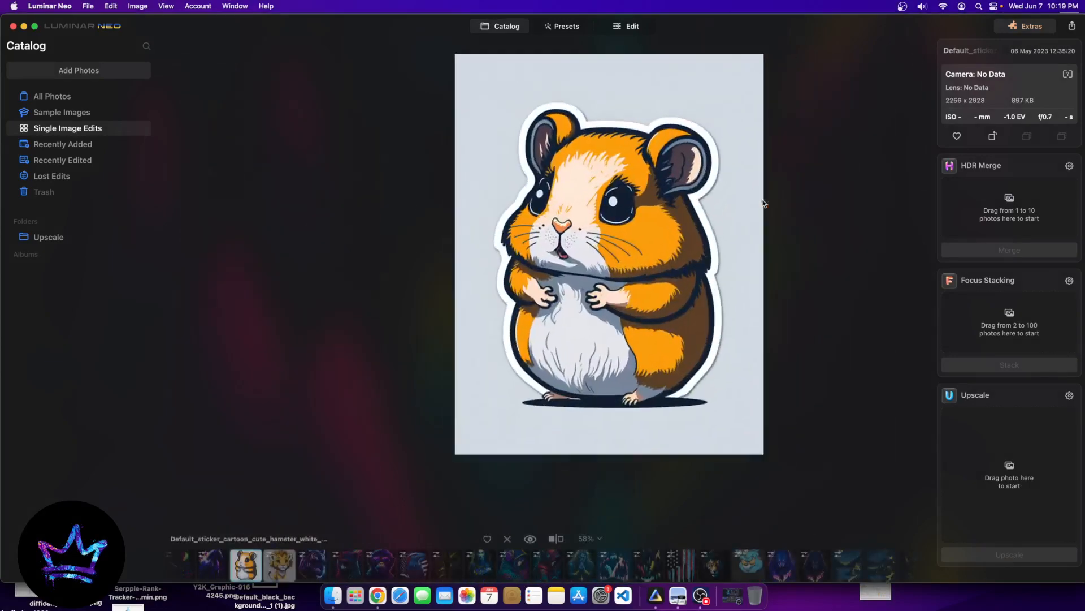
left_click(647, 26)
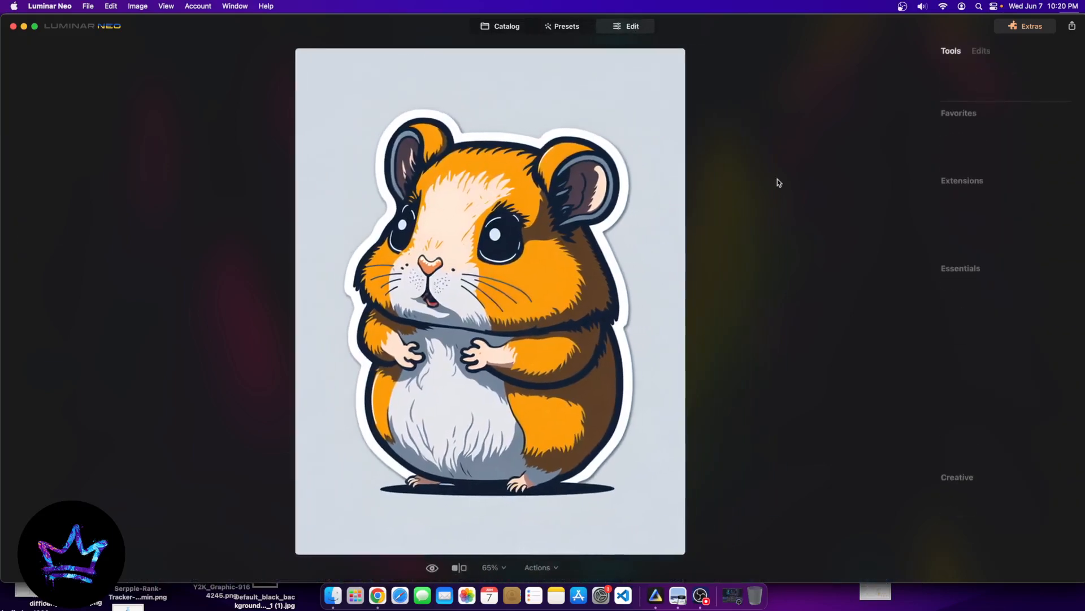
- Try a much higher Smart Contrast in Develop on the hamster sticker and return it to 0
left_click(963, 289)
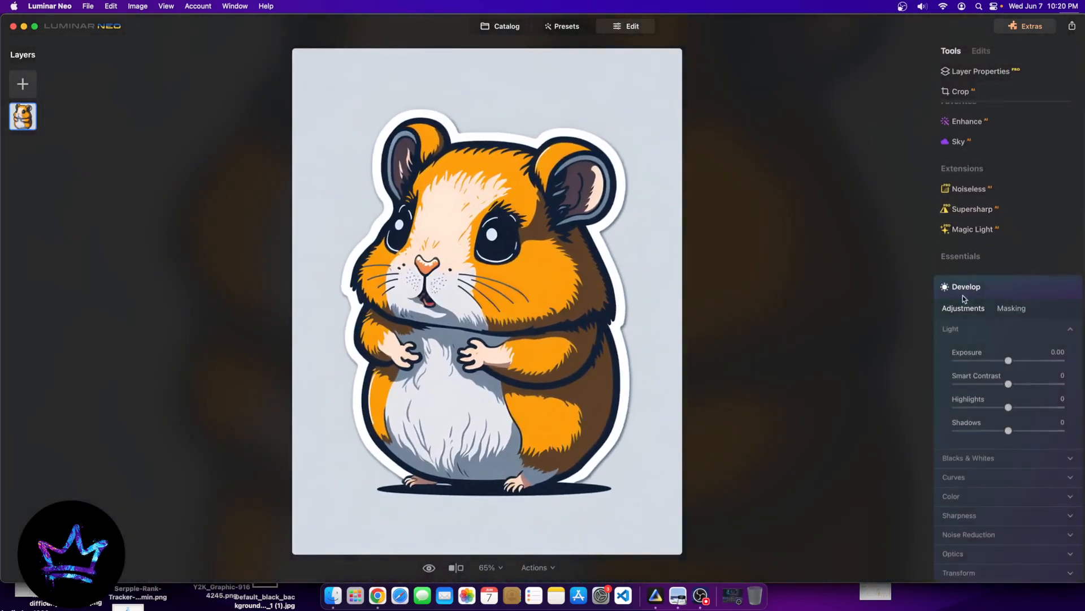
left_click_drag(1008, 384, 1061, 384)
left_click(1009, 384)
left_click(1012, 385)
- Try a Vignette with Amount -100 on the hamster sticker and return the Amount to 0
scroll(1009, 388, "down", 5)
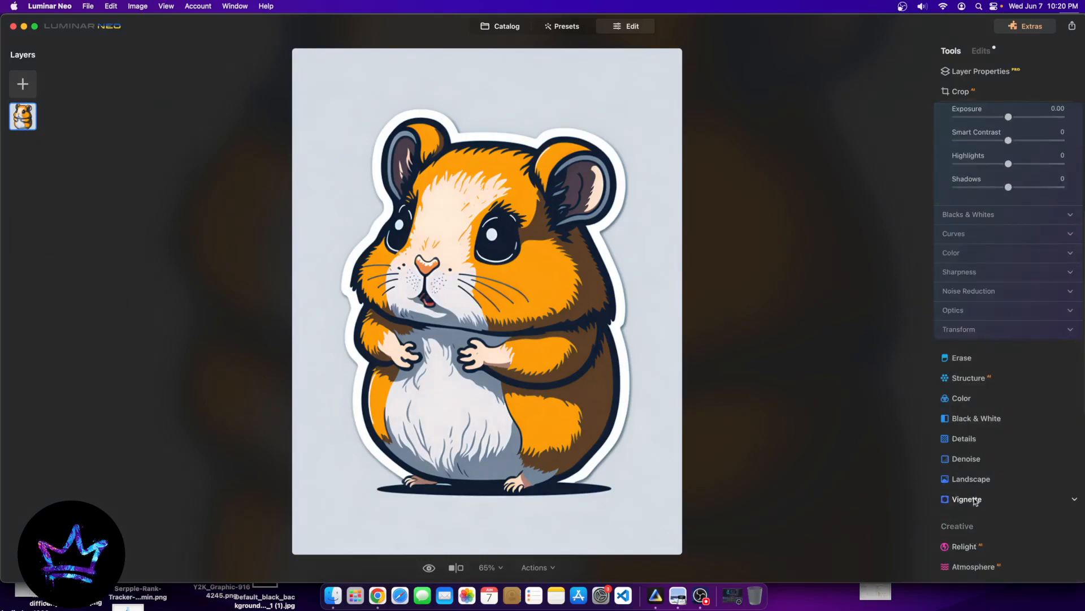
scroll(970, 502, "down", 3)
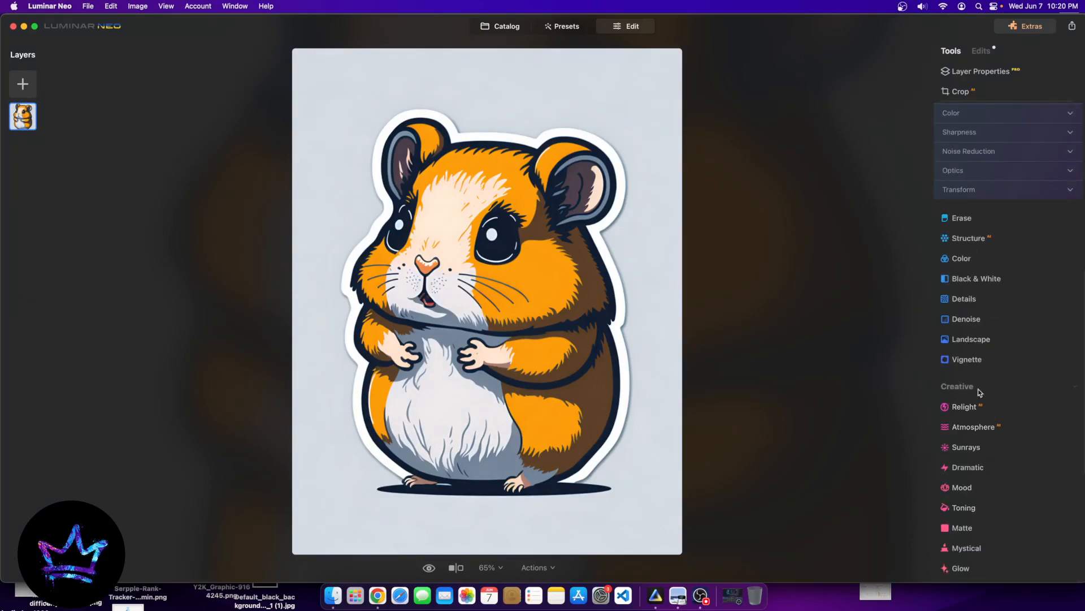
left_click(971, 361)
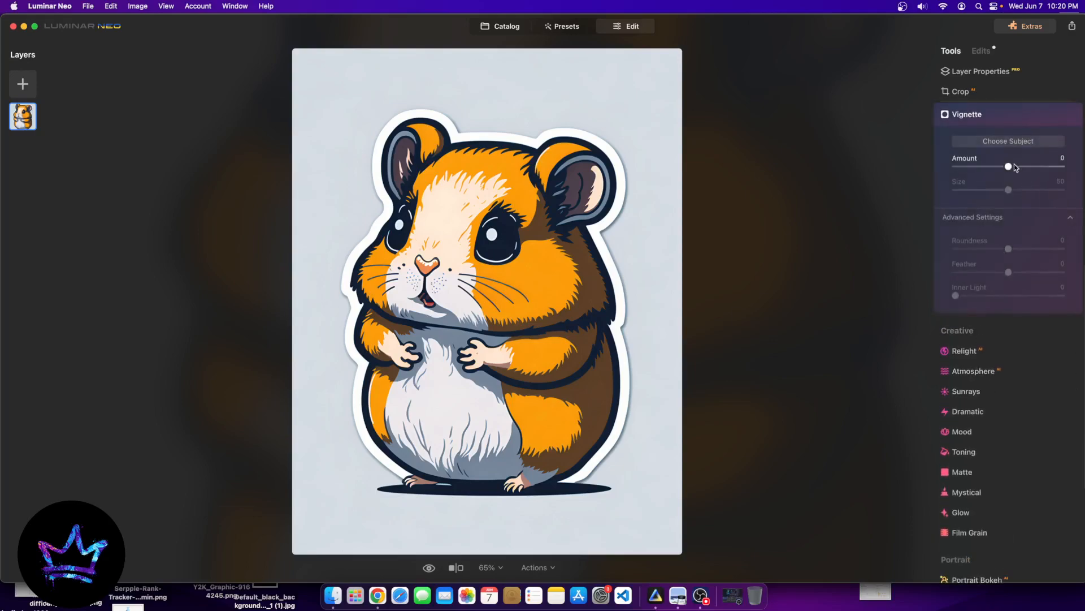
left_click_drag(1061, 166, 623, 167)
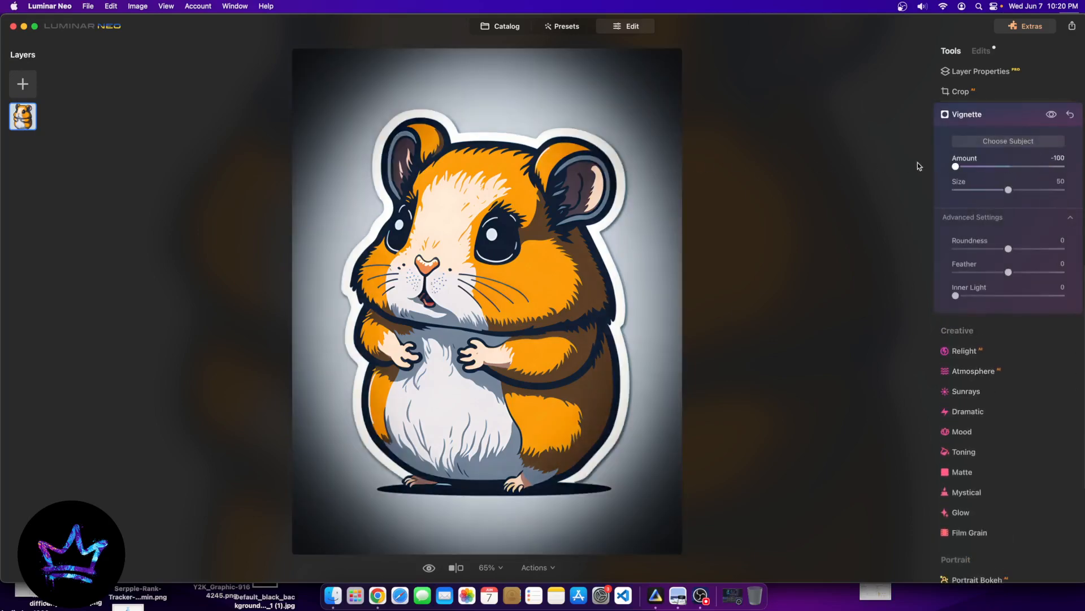
left_click_drag(920, 165, 1014, 162)
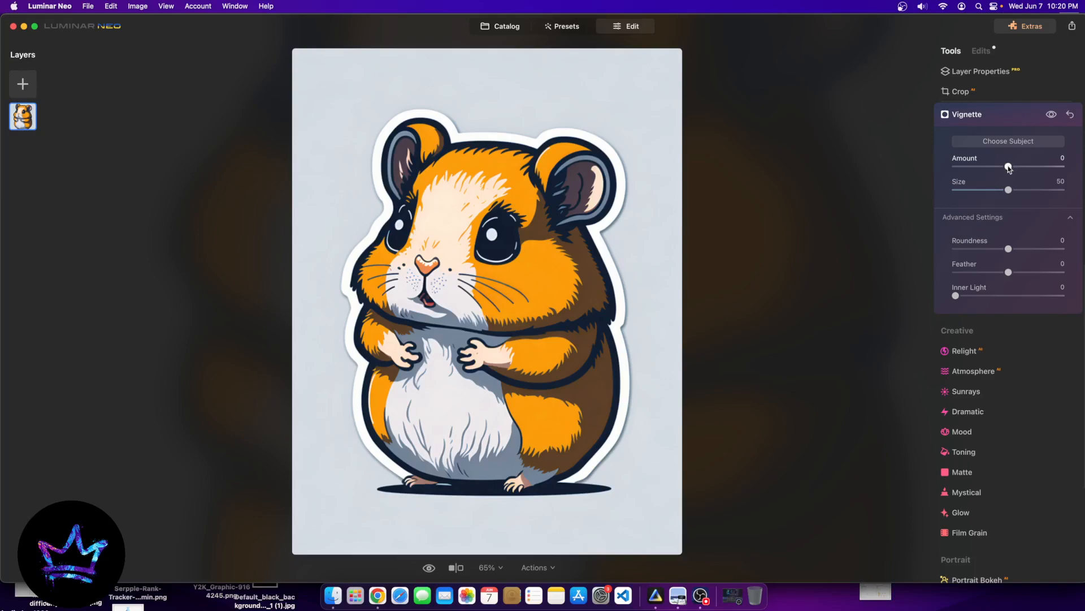
- Apply a Mystical adjustment to the hamster with Amount 100, trying Shadows at 0 and settling on 82
scroll(992, 460, "down", 5)
left_click(956, 343)
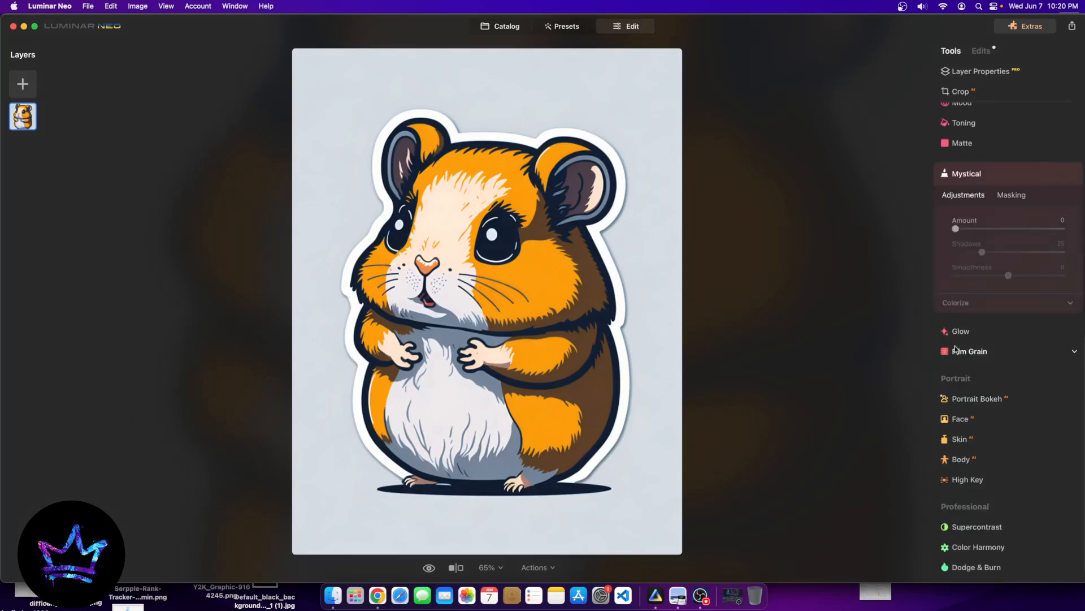
left_click_drag(955, 228, 1084, 230)
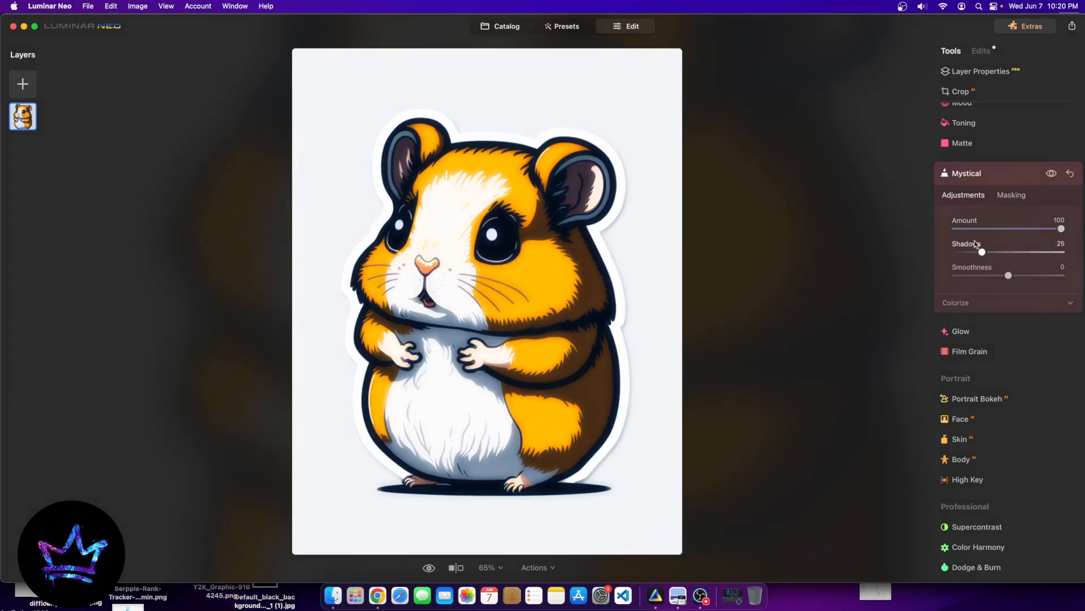
left_click_drag(981, 252, 941, 260)
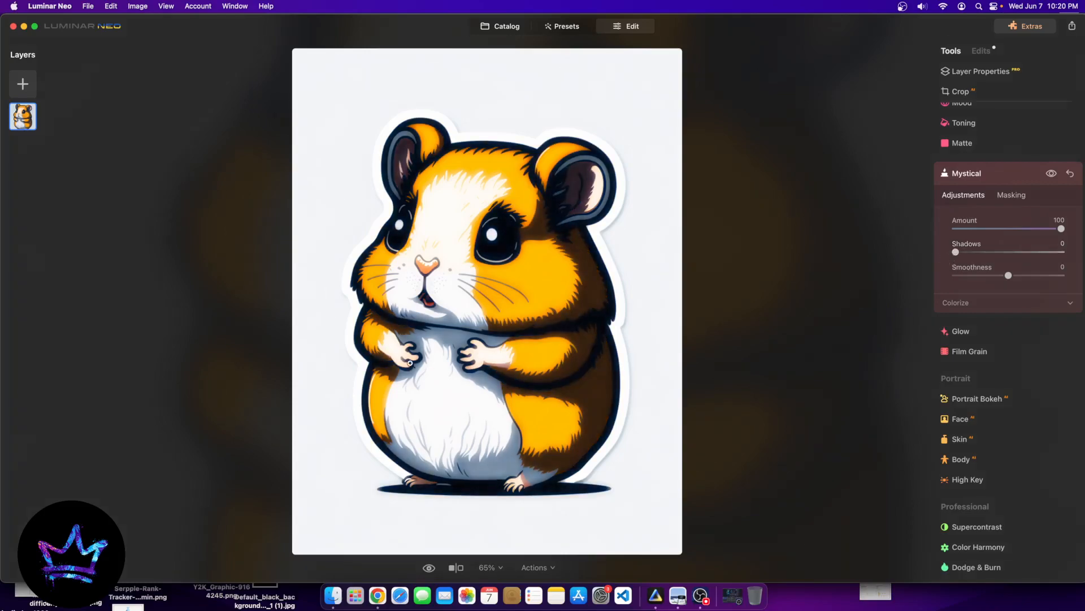
scroll(410, 363, "down", 3)
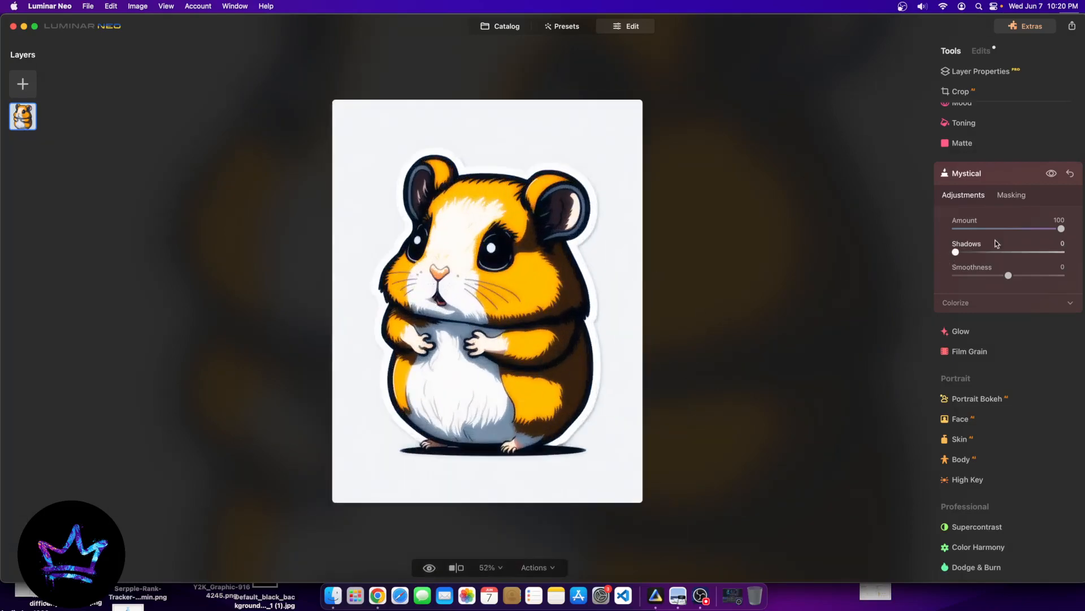
left_click_drag(955, 252, 1044, 254)
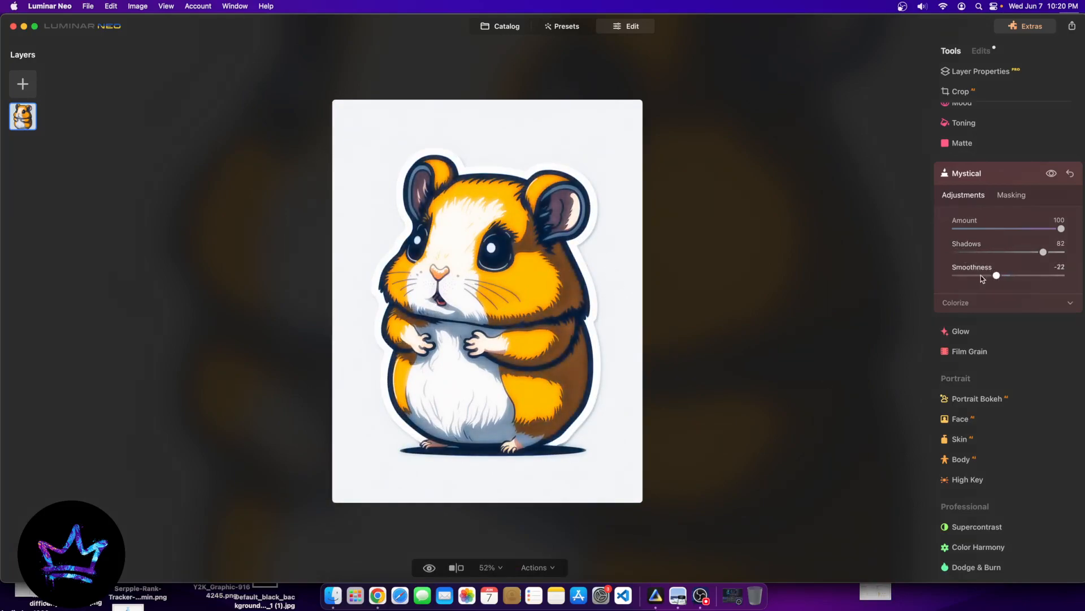
- Set the hamster's Mystical Smoothness to 100, add a Glow of type Glow with Amount 14, and compare with the original
mouse_move(981, 276)
left_mouse_down()
mouse_move(935, 276)
mouse_move(1063, 275)
left_mouse_up()
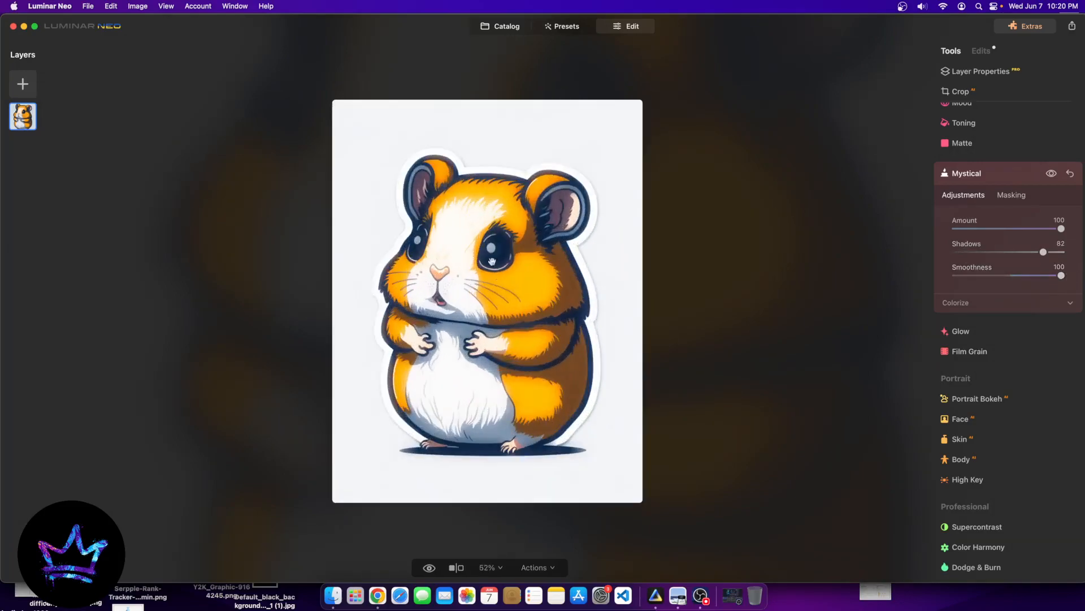
left_click(961, 331)
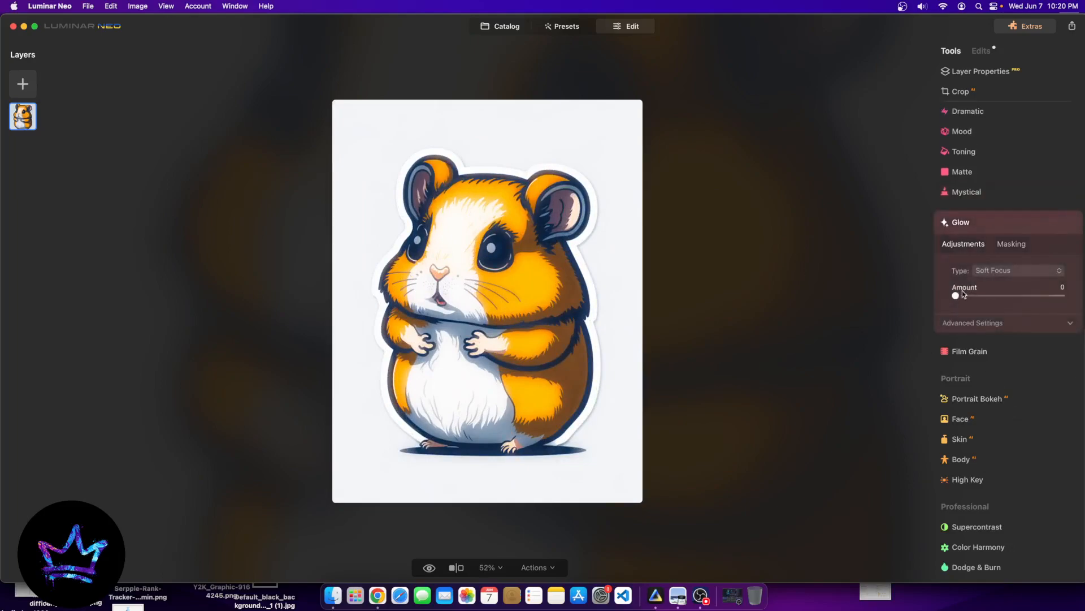
mouse_move(962, 294)
left_mouse_down()
mouse_move(1026, 296)
mouse_move(973, 299)
left_mouse_up()
left_click(1023, 270)
left_click(1000, 293)
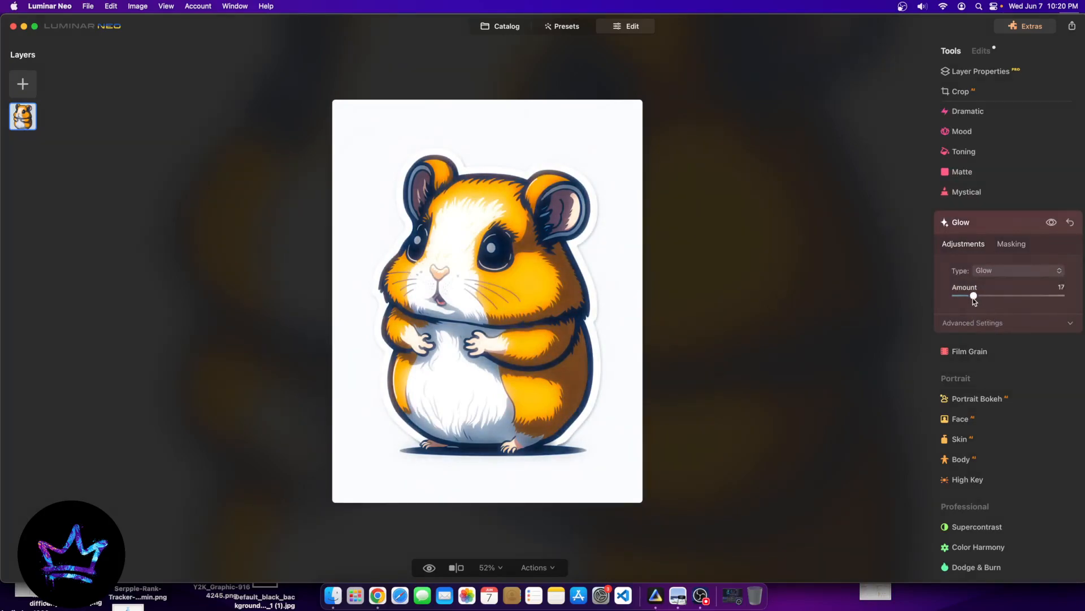
left_click(430, 567)
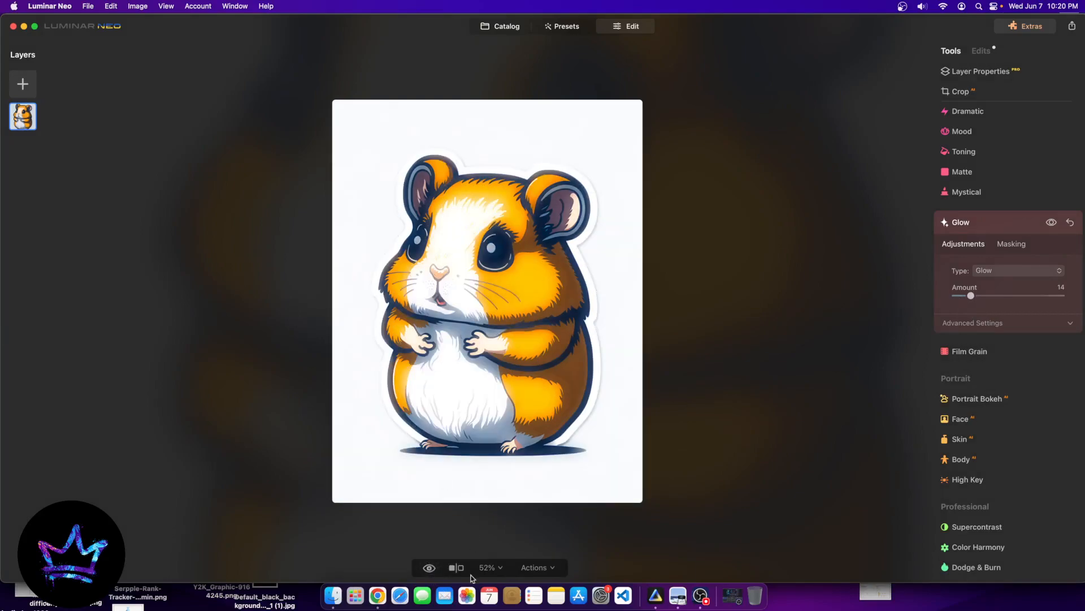
left_click(431, 567)
- Lower the hamster sticker's Exposure to -0.10 in Develop and compare the edit with the original
scroll(956, 332, "up", 15)
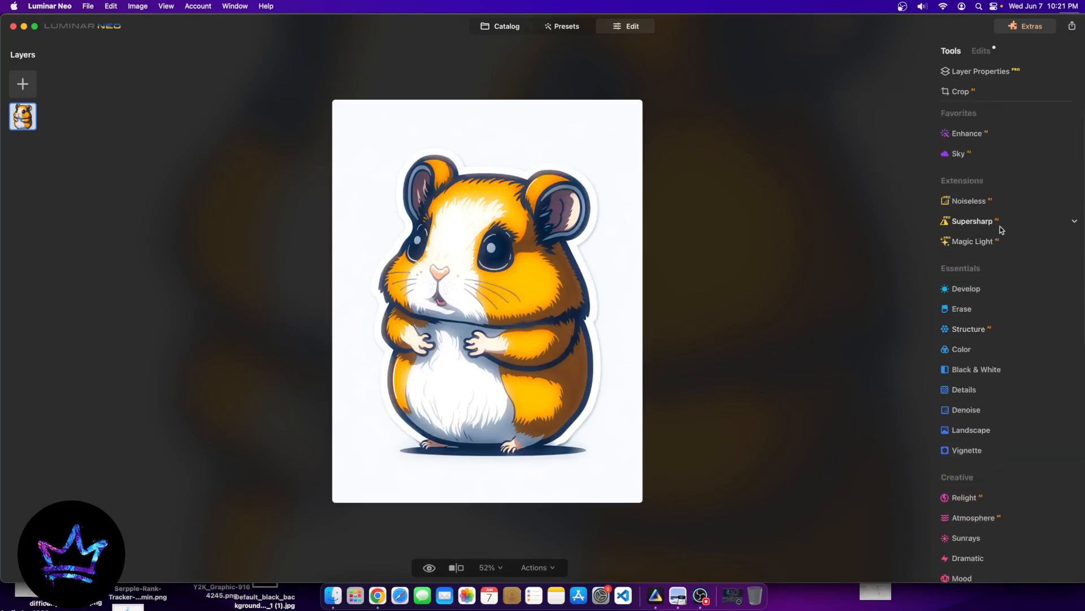
left_click(960, 288)
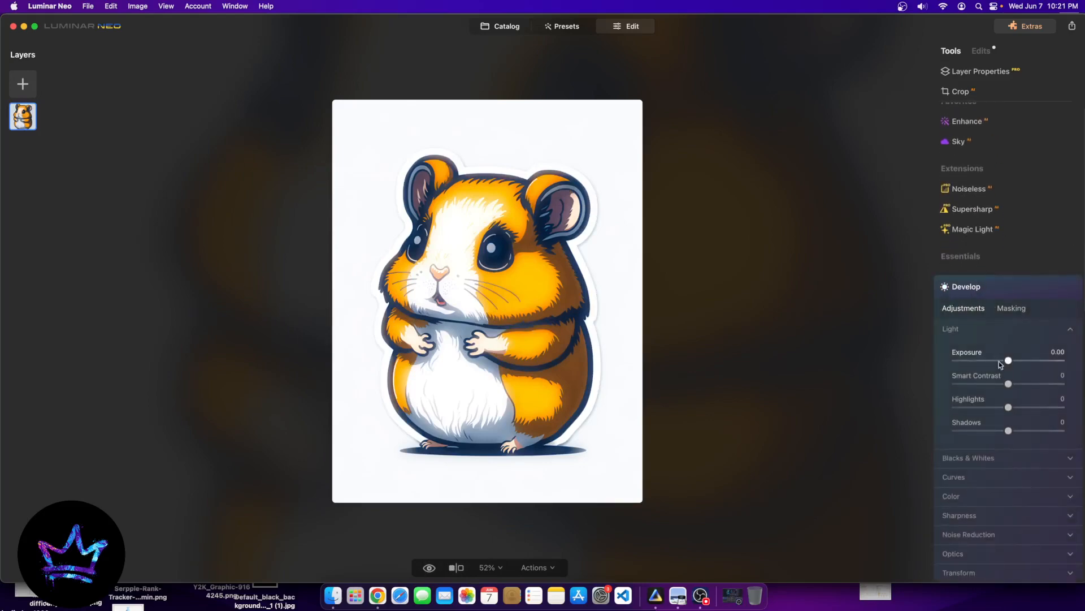
left_click_drag(1009, 364, 1006, 365)
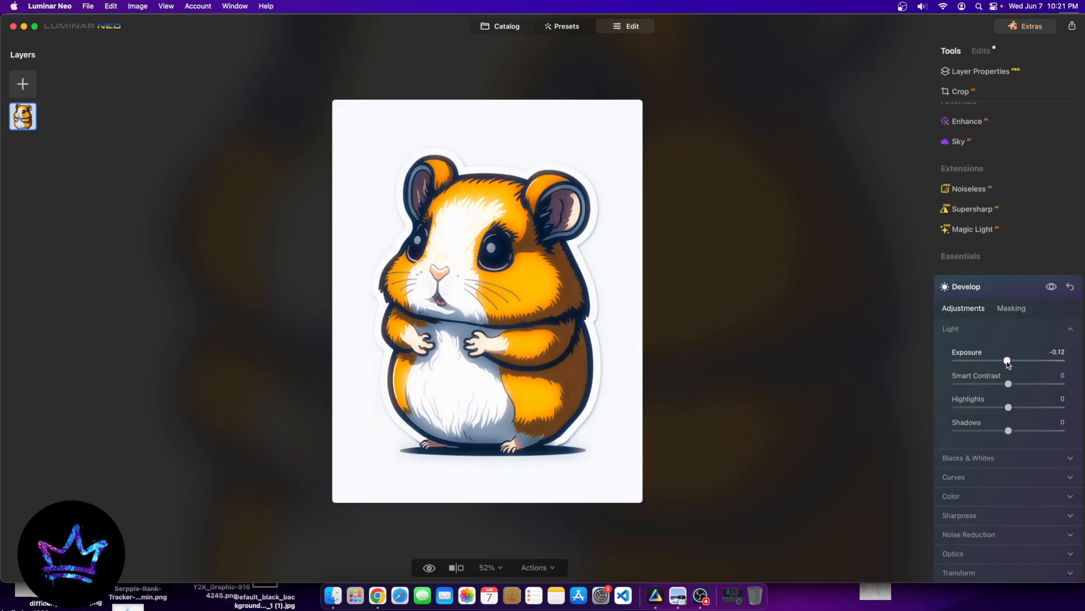
left_click(437, 566)
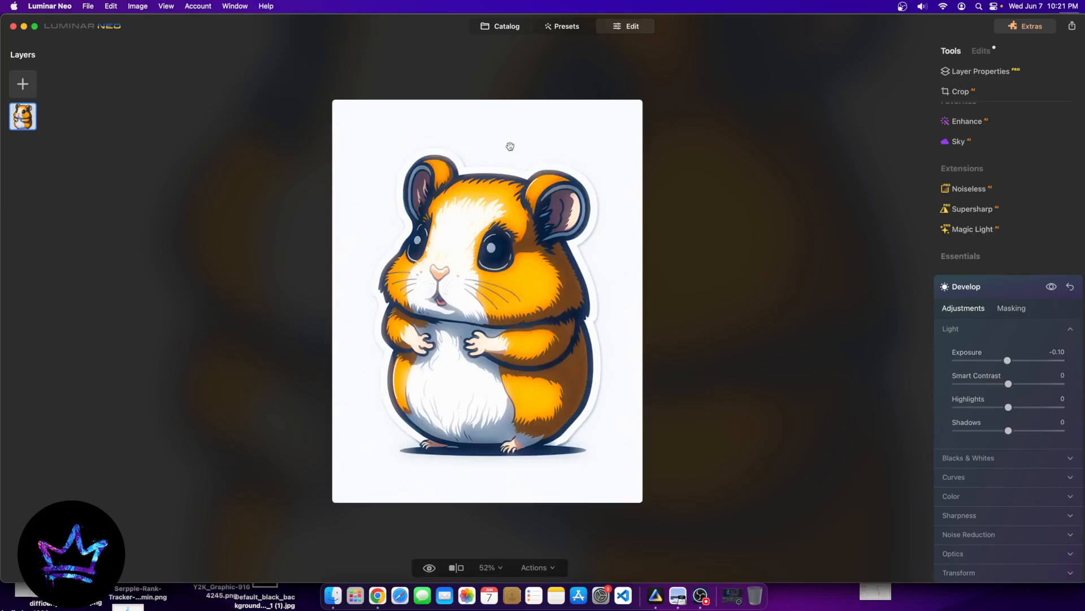
- Return to the catalog and open the lion cub sticker in the large preview
left_click(500, 26)
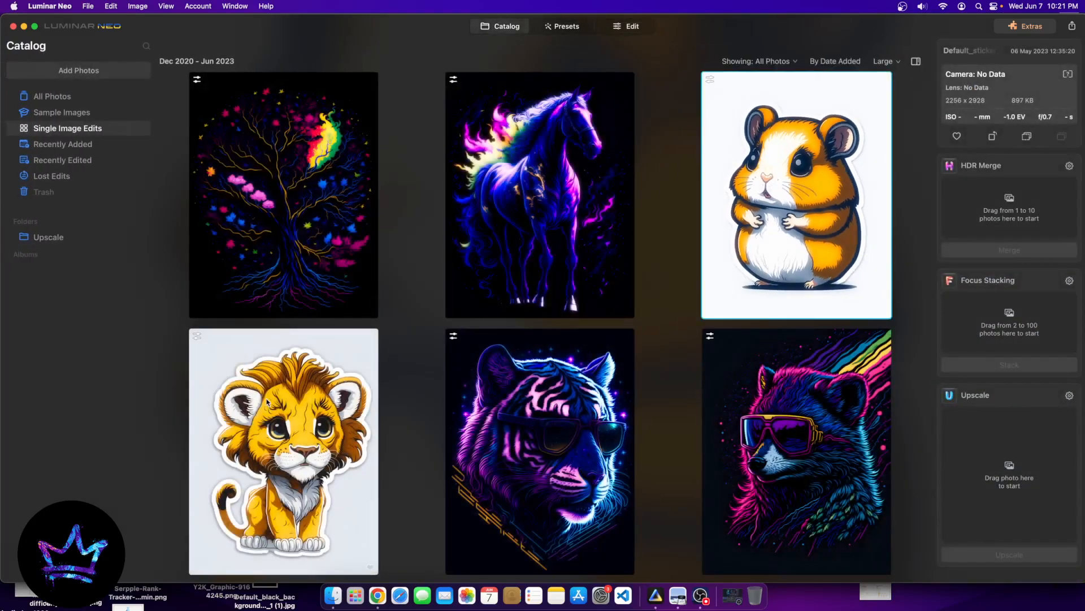
scroll(320, 339, "down", 1)
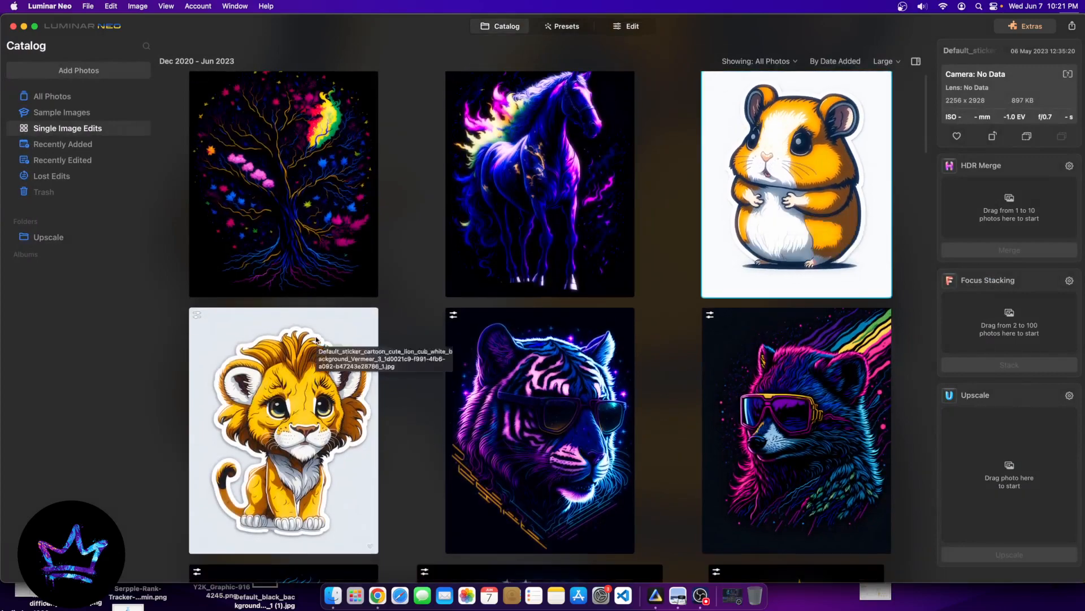
left_click(322, 338)
double_click(321, 338)
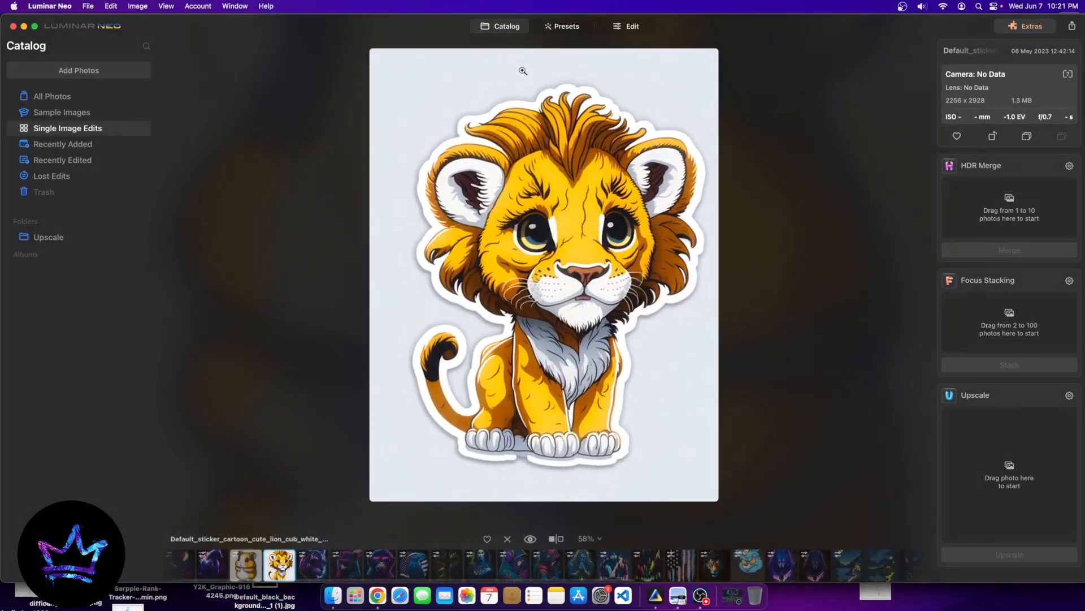
- Open the neon tiger with sunglasses from the catalog and compare its edited version with the original
left_click(507, 26)
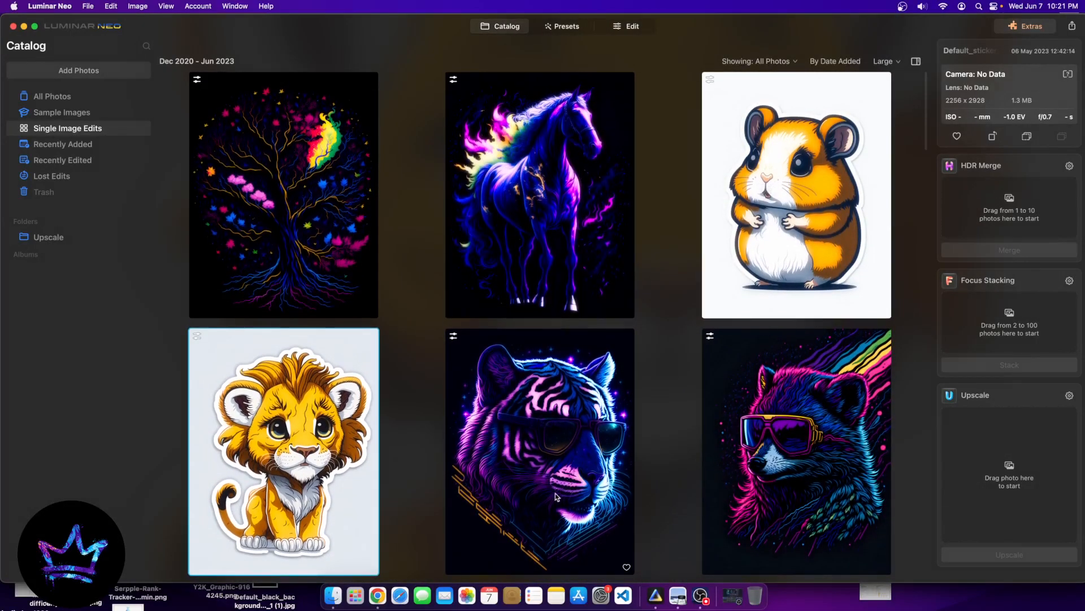
scroll(555, 493, "down", 3)
double_click(594, 296)
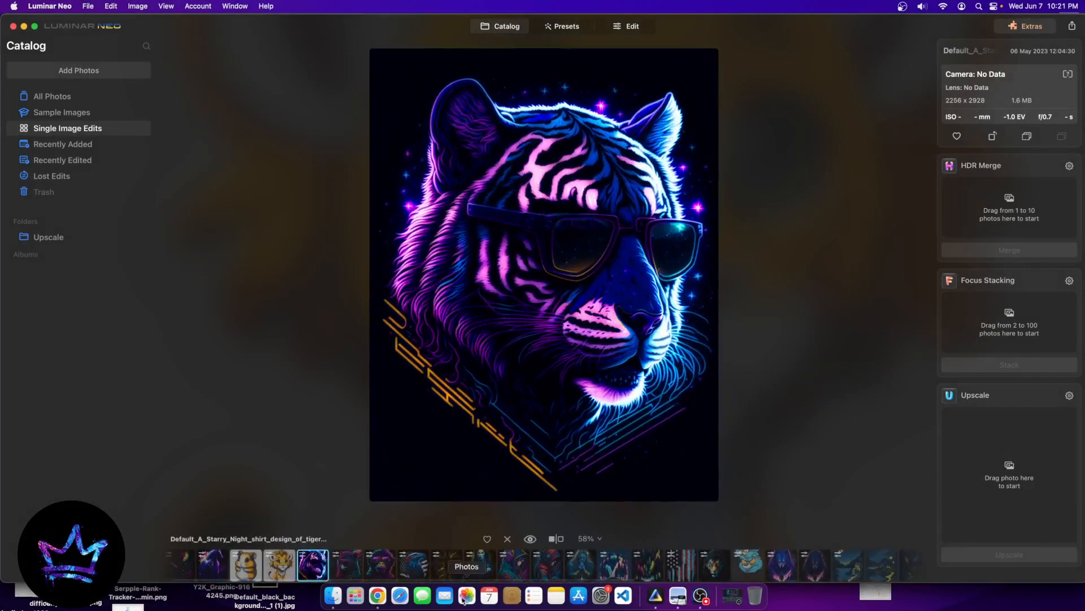
left_click(528, 540)
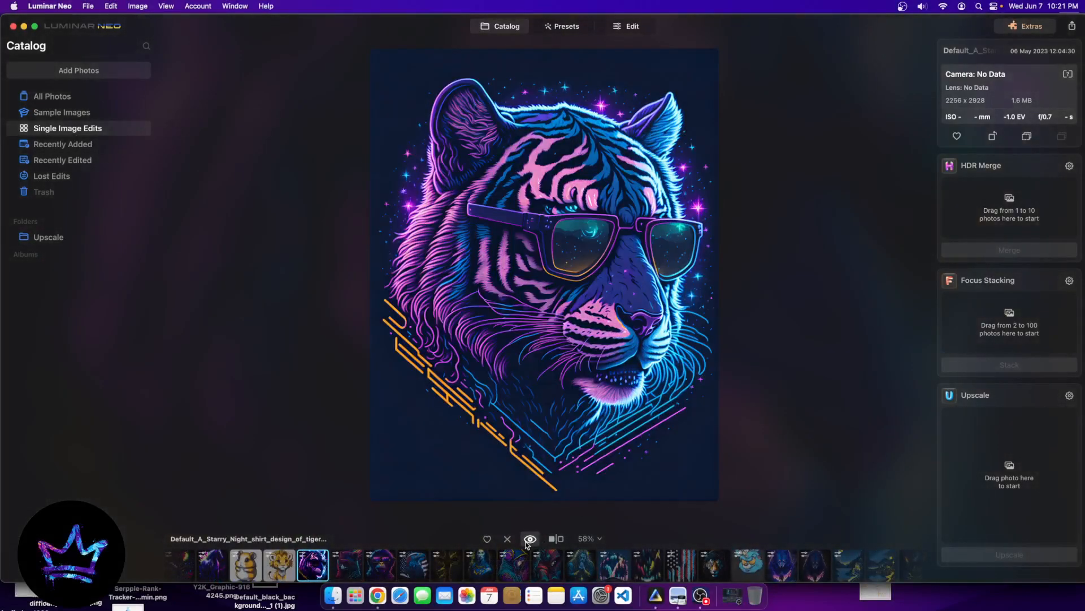
left_click(529, 540)
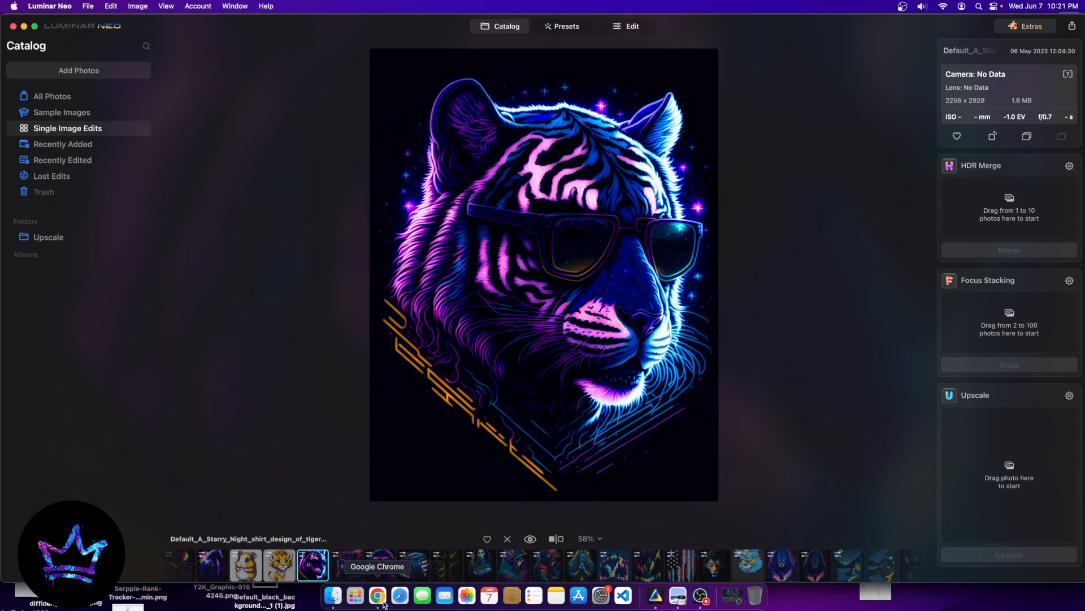
- Open the blue and yellow praying man for editing, apply Mystical with Amount 100, and compare with the original
left_click(580, 561)
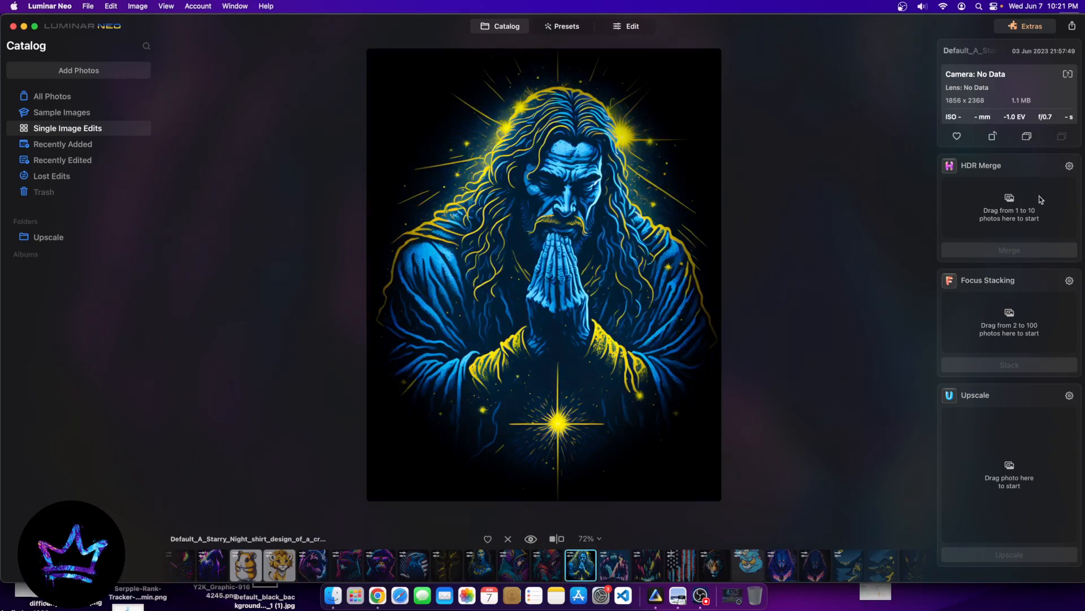
left_click(626, 26)
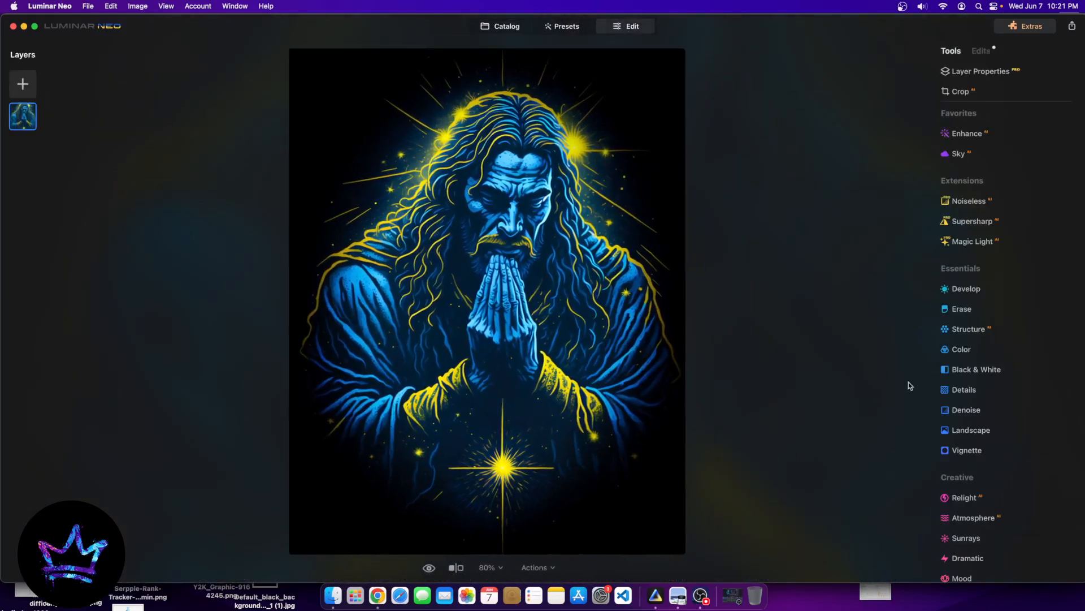
scroll(973, 390, "down", 10)
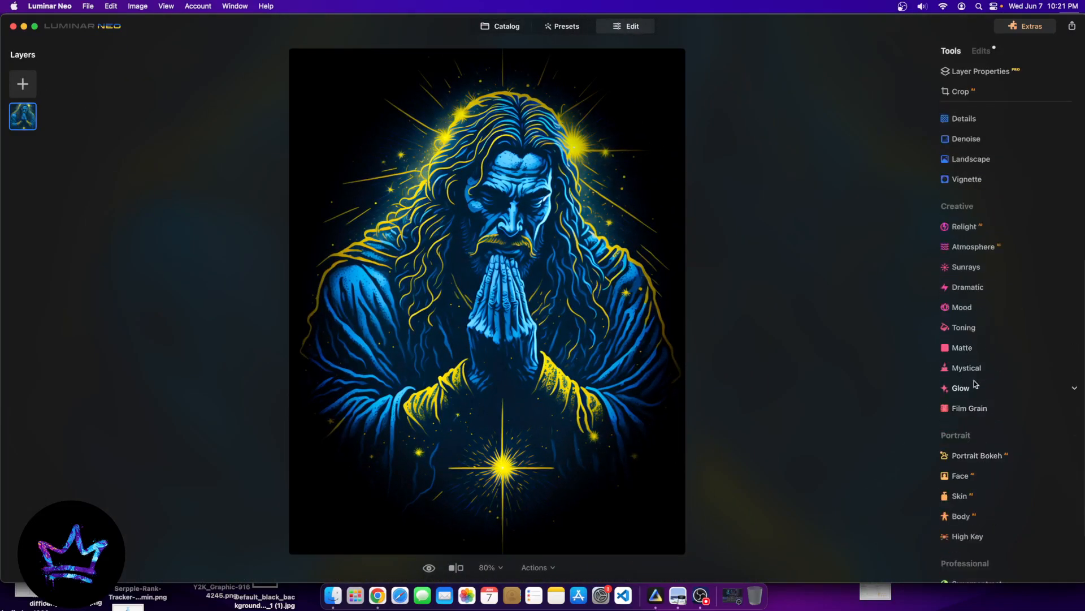
left_click(971, 370)
left_click_drag(968, 435, 1074, 434)
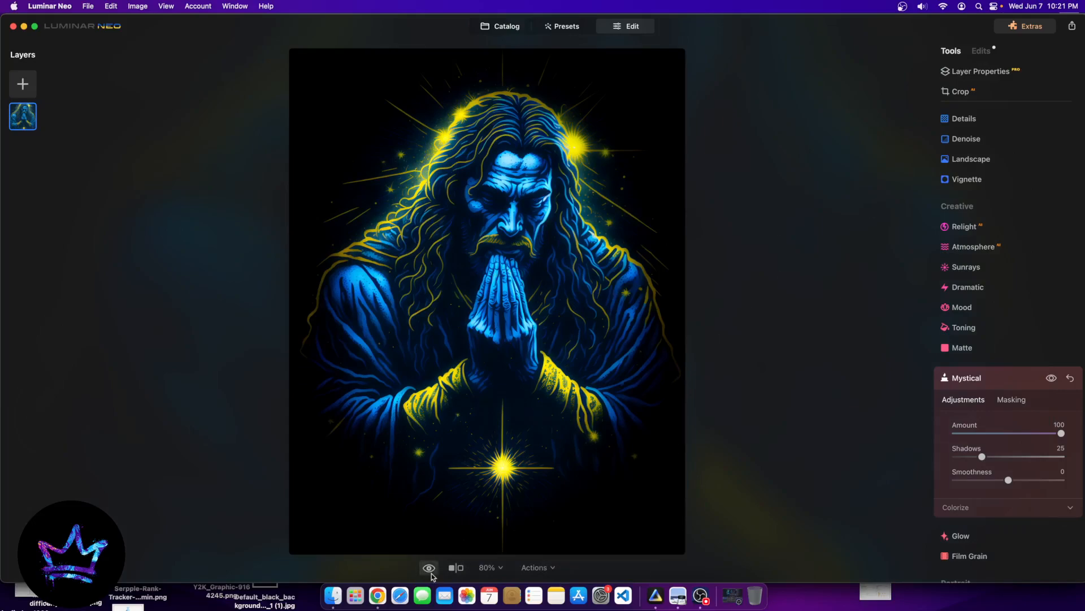
left_click(430, 568)
left_click(430, 569)
- View the neon ape with sunglasses in the large catalog preview and return to the catalog grid
left_click(499, 26)
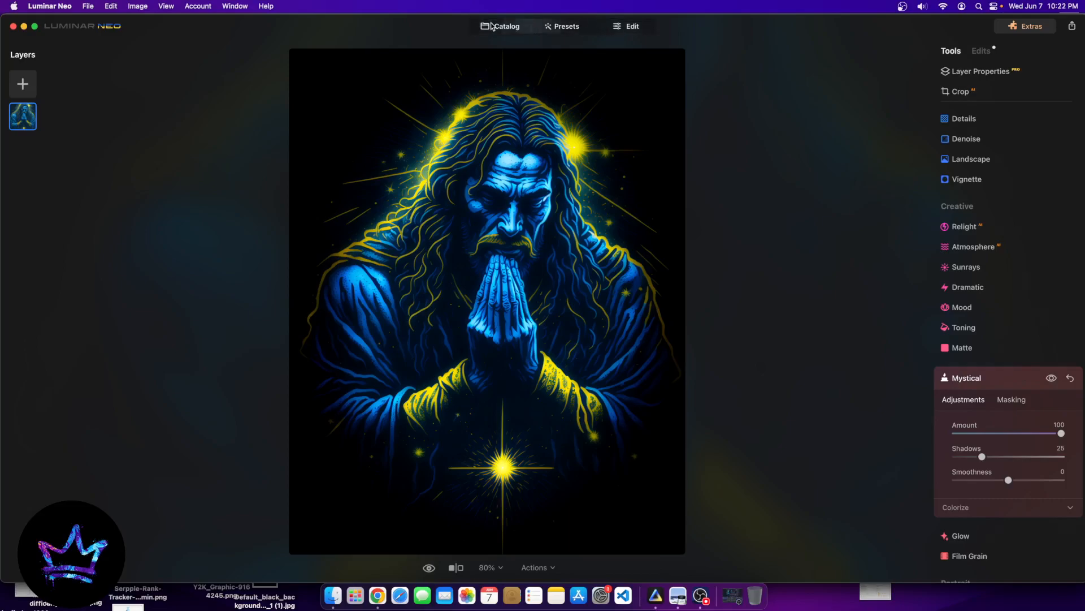
scroll(411, 376, "up", 10)
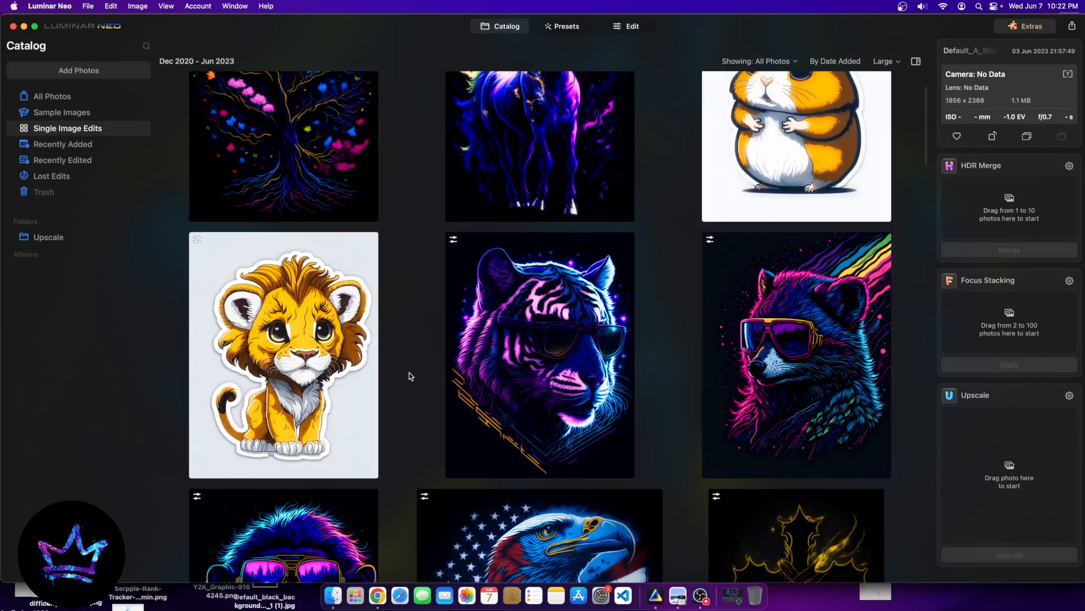
scroll(407, 375, "down", 3)
double_click(360, 423)
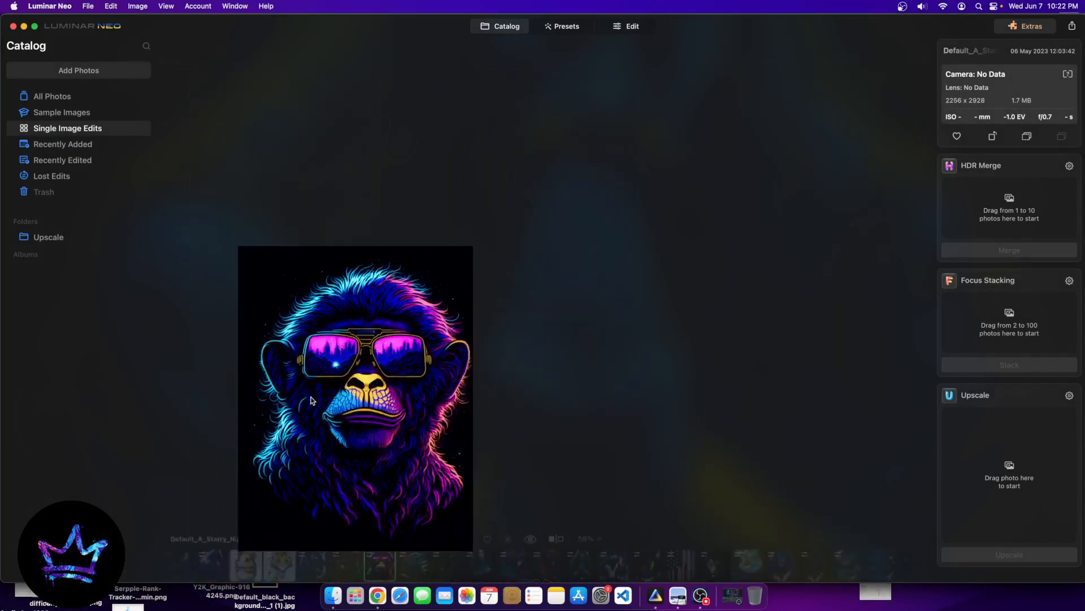
left_click(502, 25)
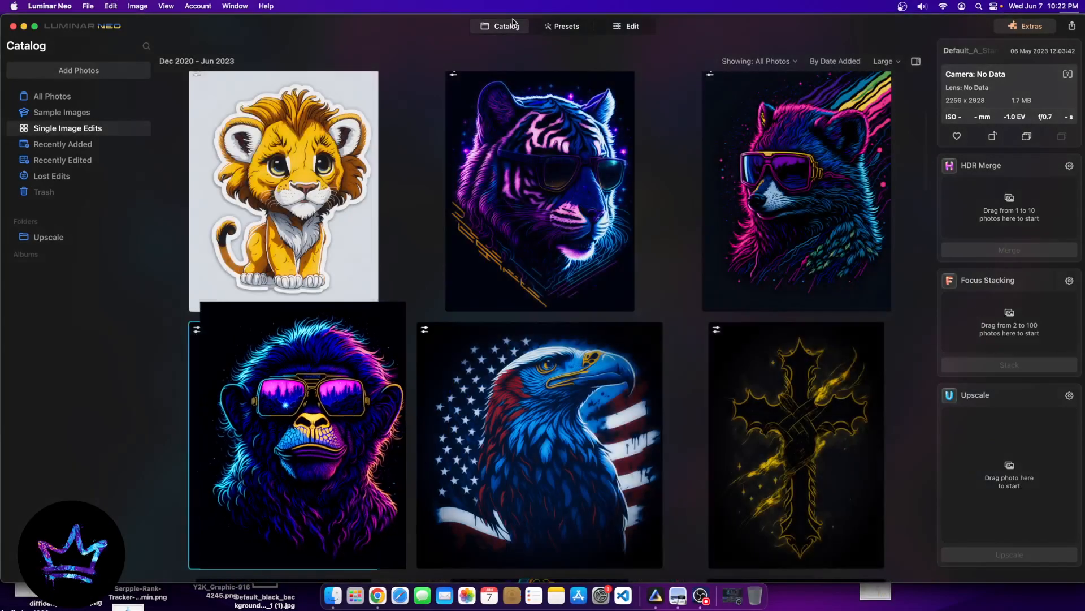
scroll(669, 496, "up", 3)
scroll(668, 497, "up", 2)
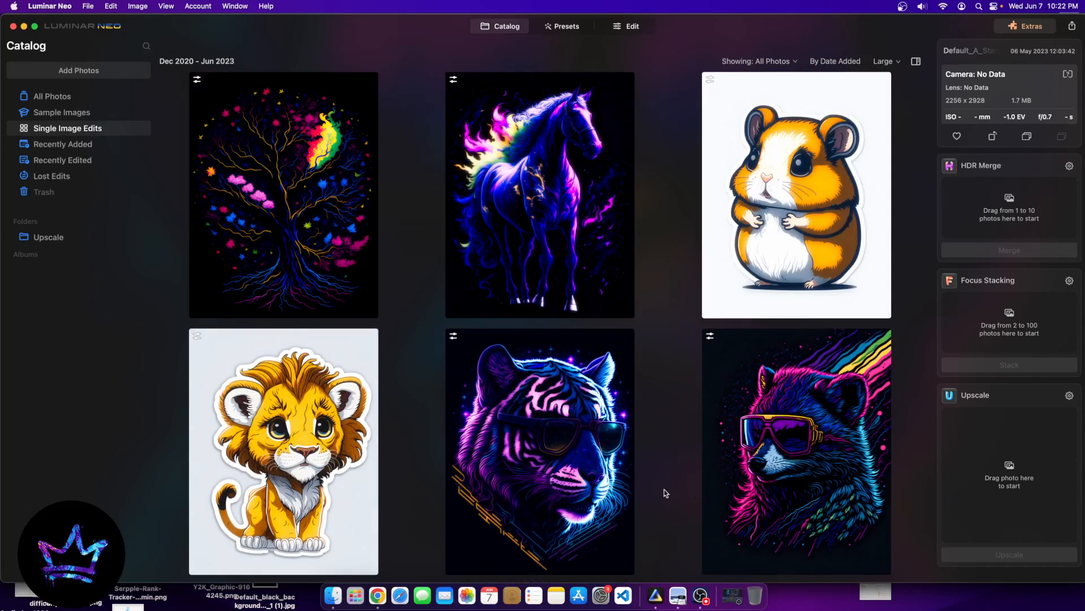
left_click(703, 600)
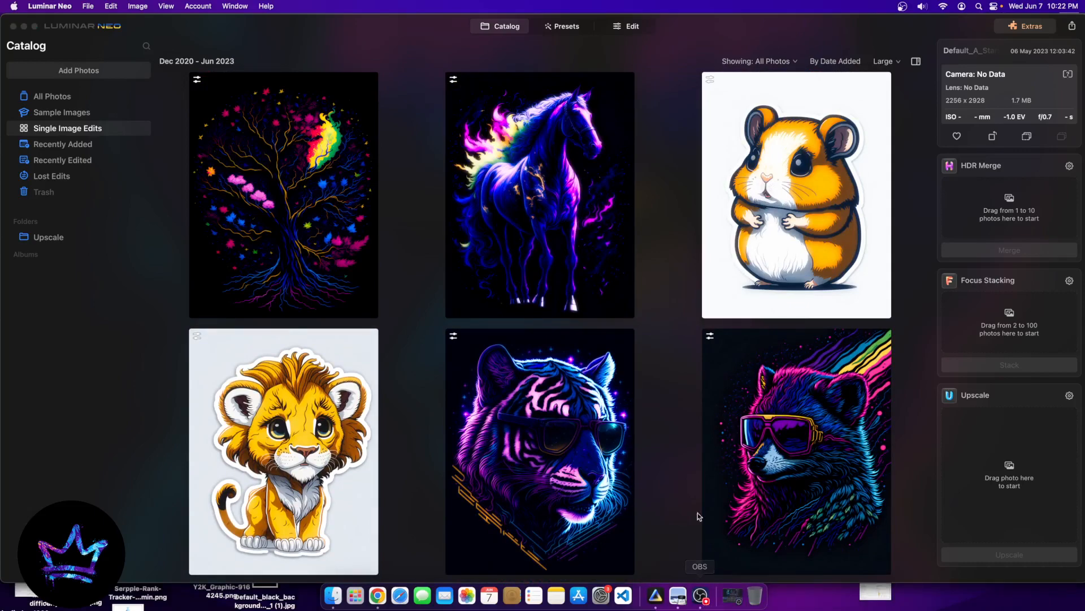